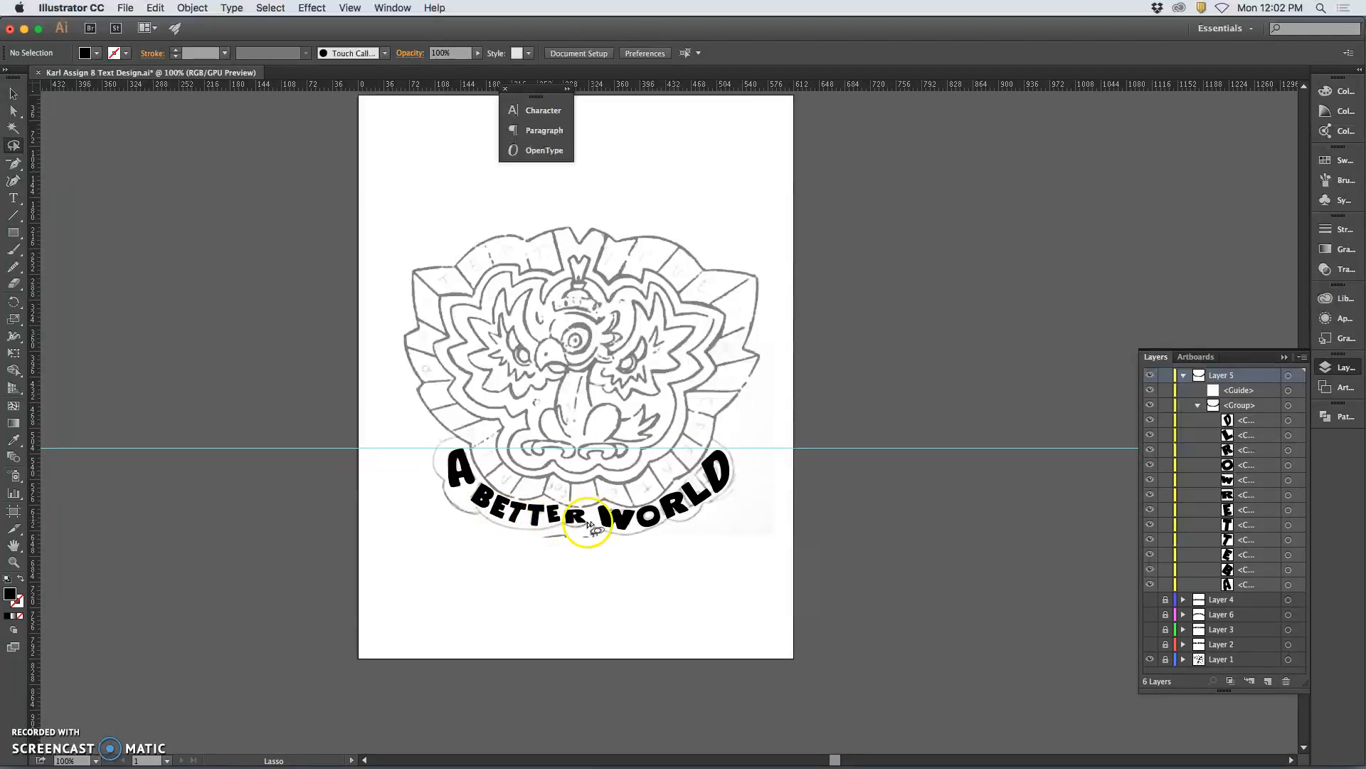
# - Hide the sketch on Layer 1, and briefly show the other lettering versions on Layers 4, 6 and 3 before hiding them again
pyautogui.click(1150, 659)
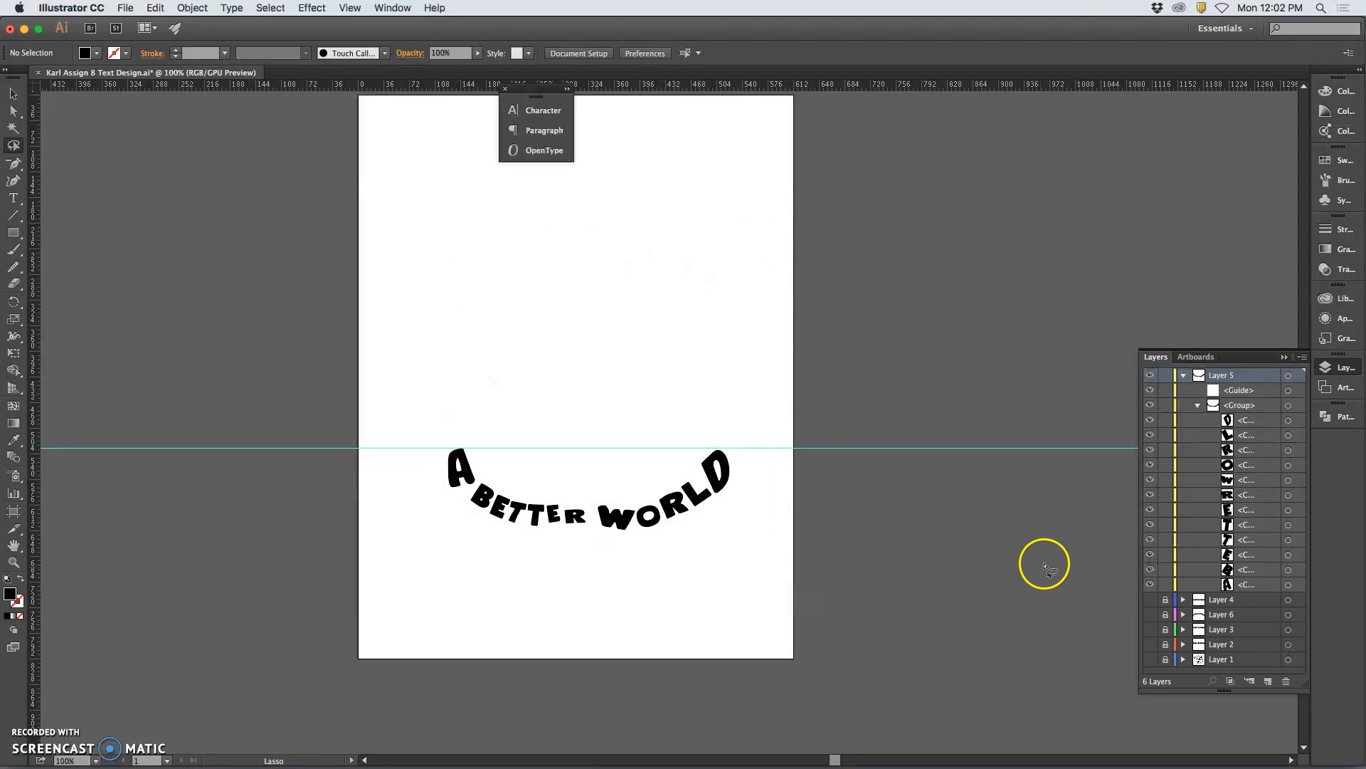
pyautogui.click(1150, 599)
pyautogui.click(1150, 614)
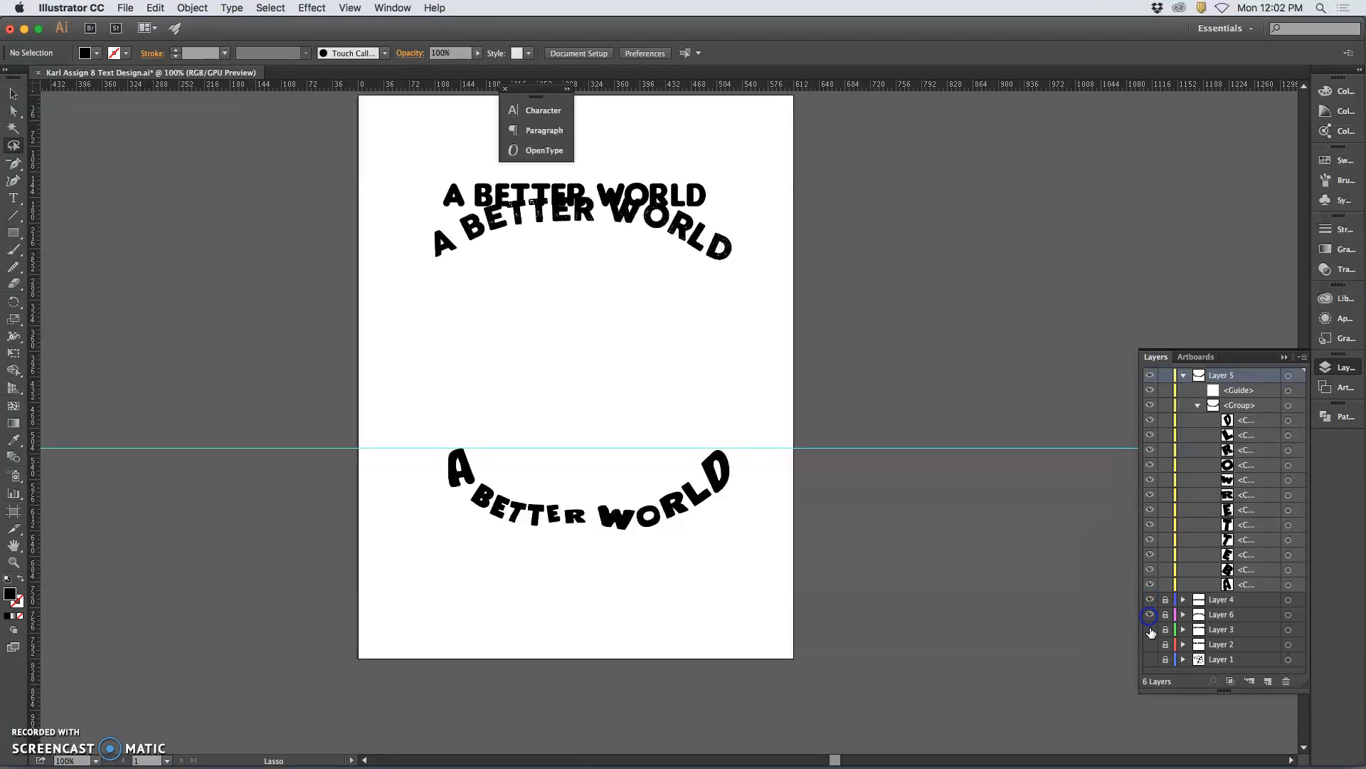
pyautogui.click(1150, 629)
pyautogui.click(1151, 599)
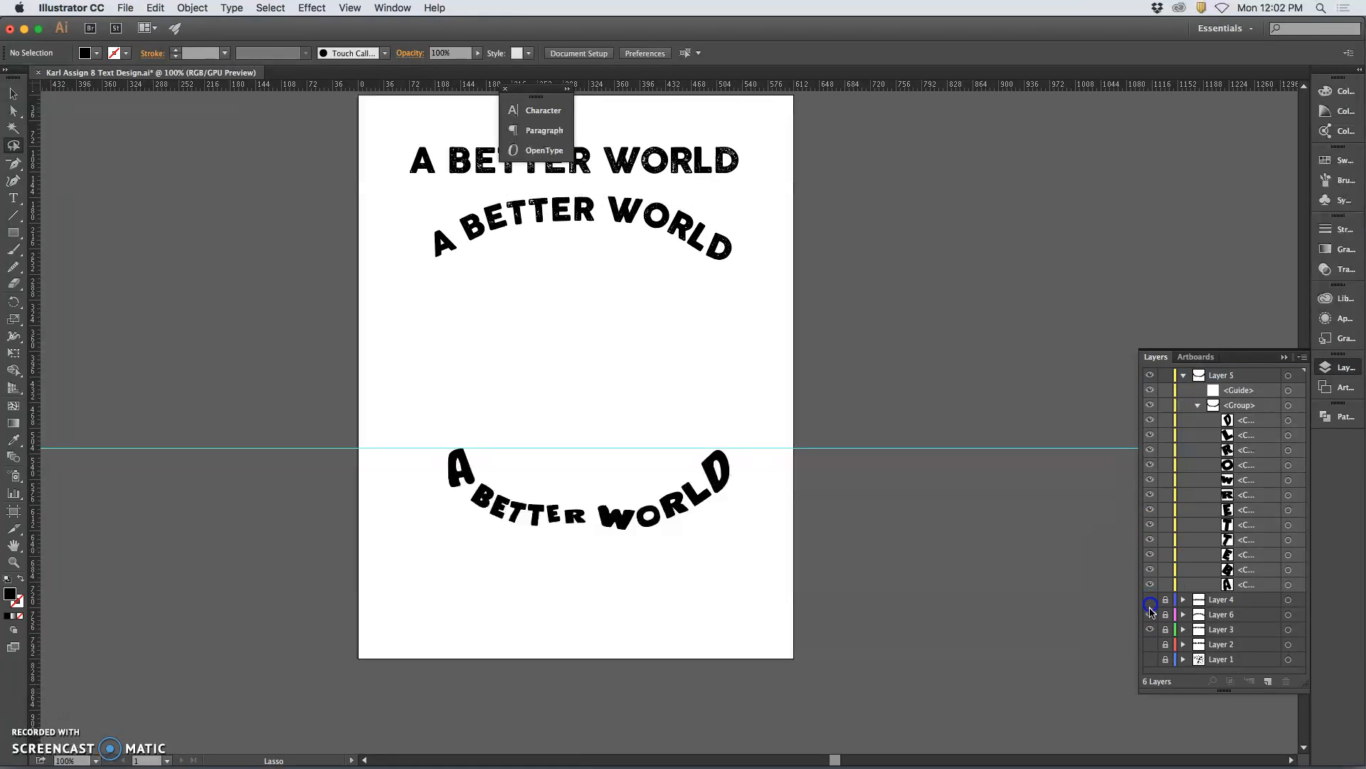
pyautogui.click(1151, 614)
pyautogui.click(1150, 629)
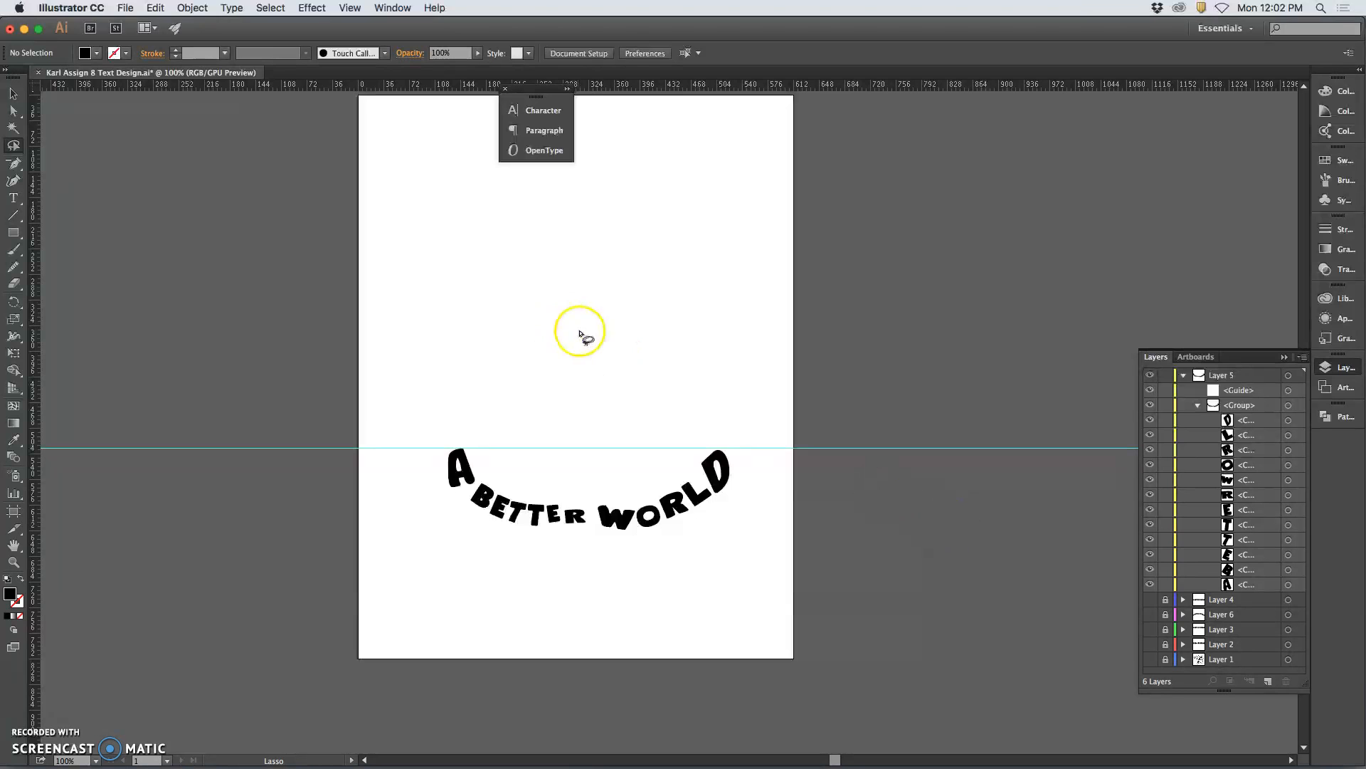
pyautogui.scroll(-1, 639, 347)
pyautogui.scroll(-3, 639, 346)
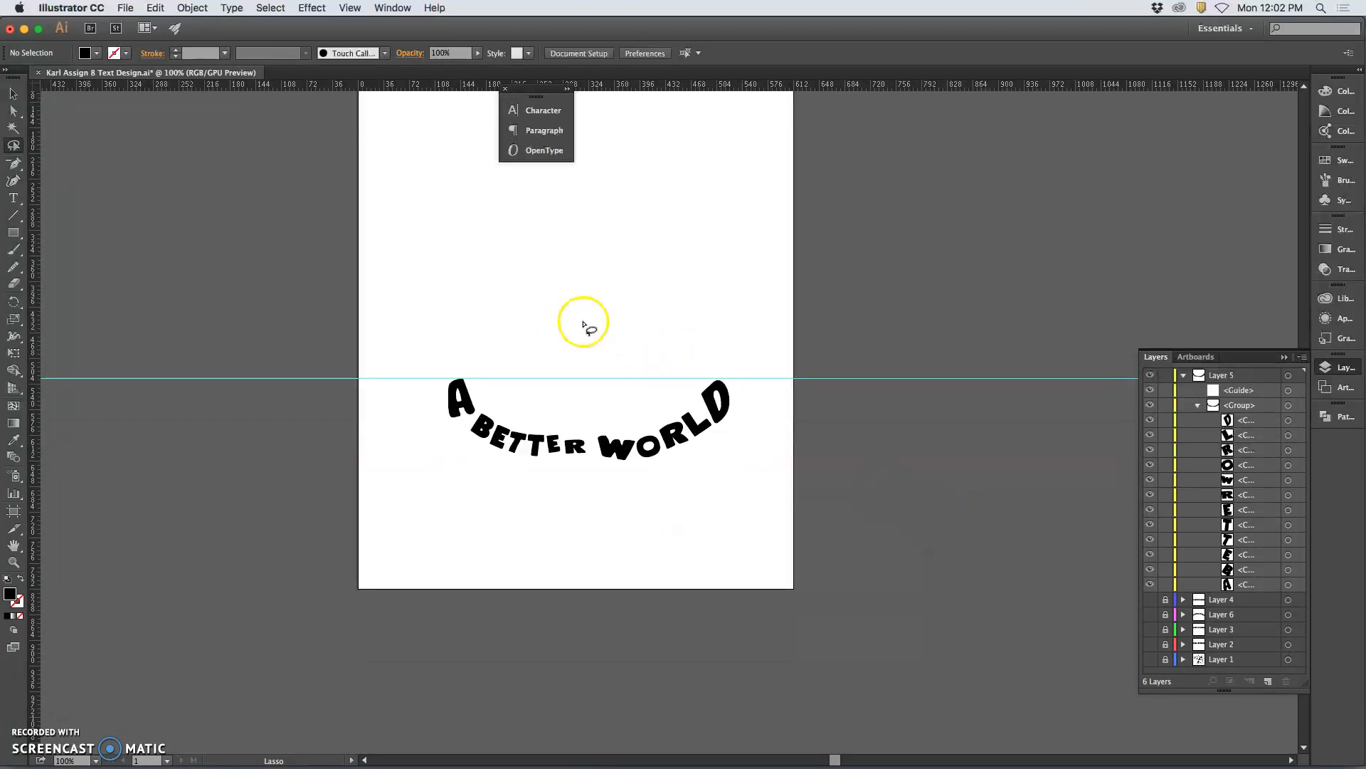
# - Make all the hidden layers visible, from Layer 4 down to Layer 1, and save the document
pyautogui.click(125, 9)
pyautogui.click(1056, 541)
pyautogui.click(1150, 600)
pyautogui.moveTo(1150, 600); pyautogui.dragTo(1153, 665)
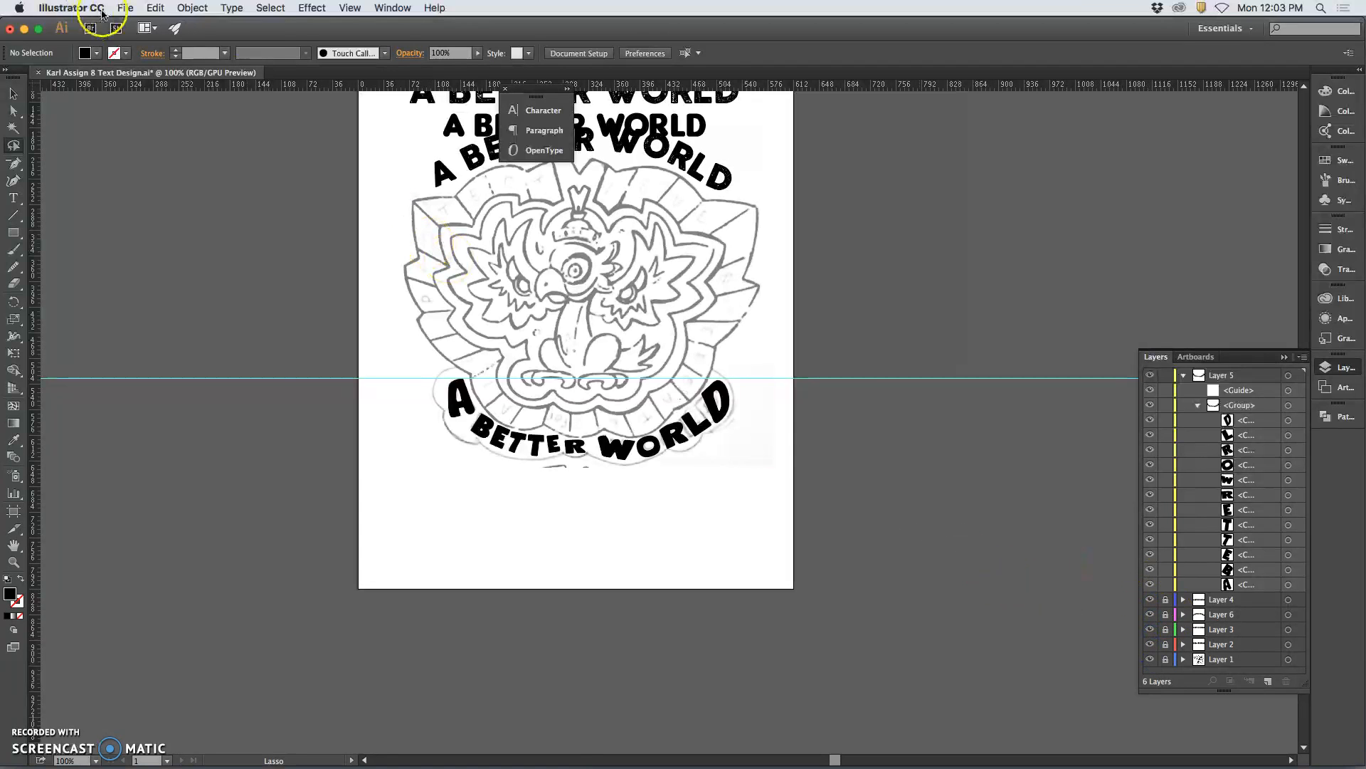
pyautogui.click(124, 8)
pyautogui.click(336, 189)
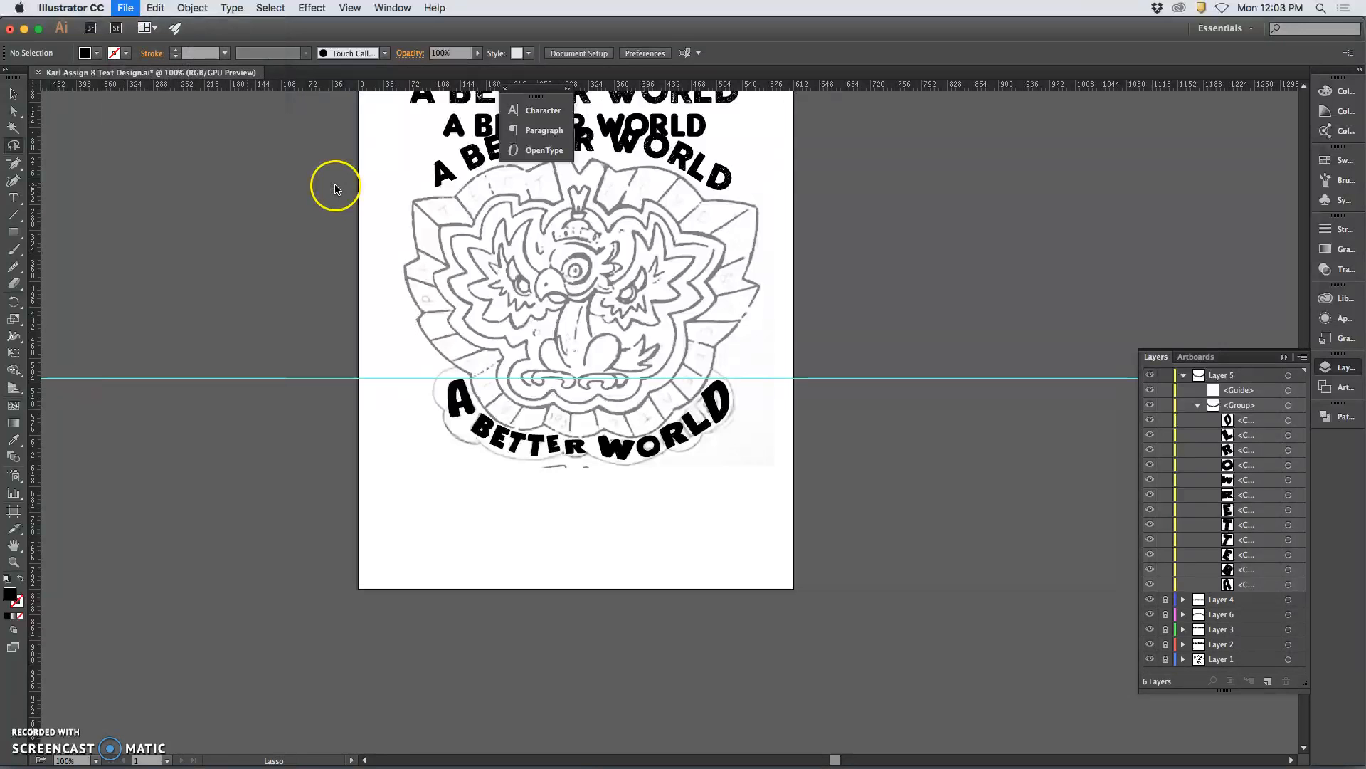
# - Hide Layers 1, 2, 3, 6 and 4 so only the curved lettering on Layer 5 is shown
pyautogui.scroll(5, 806, 285)
pyautogui.scroll(-5, 806, 285)
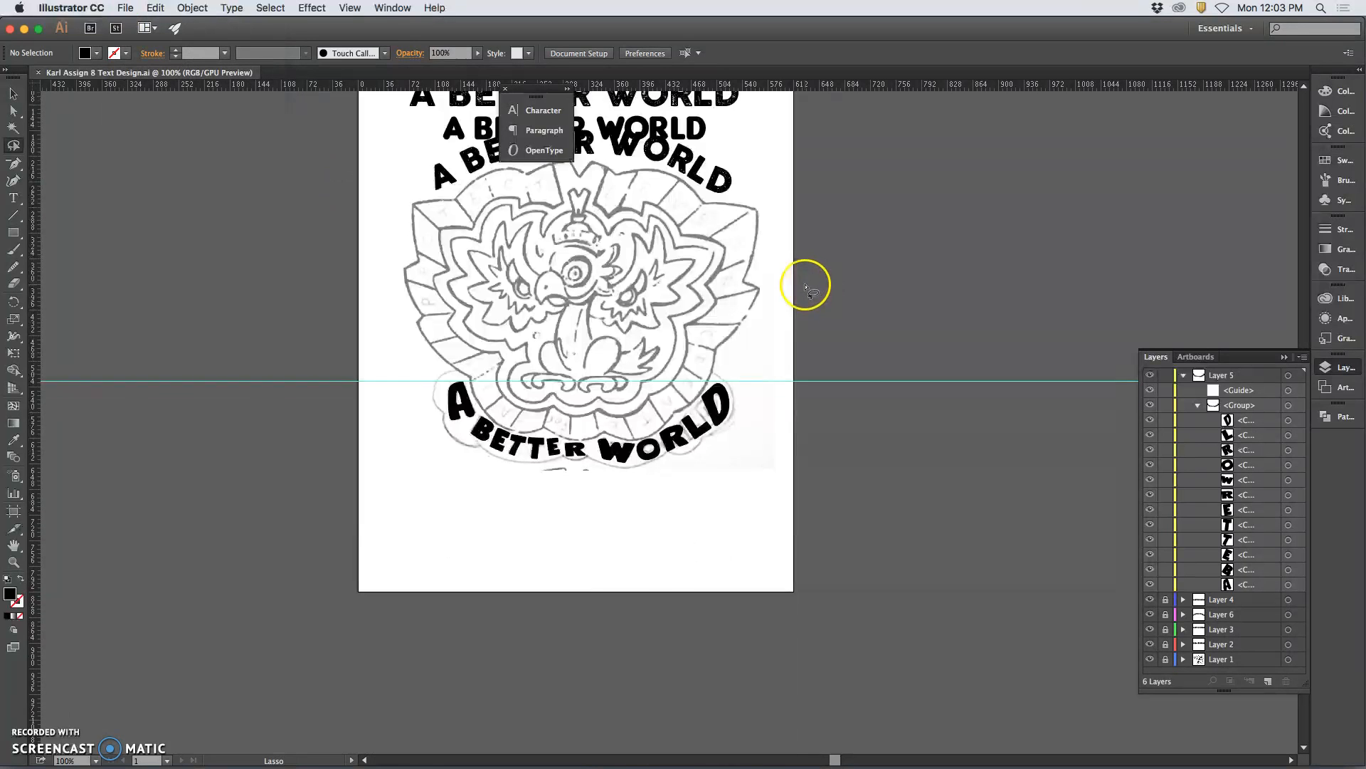
pyautogui.scroll(-1, 805, 285)
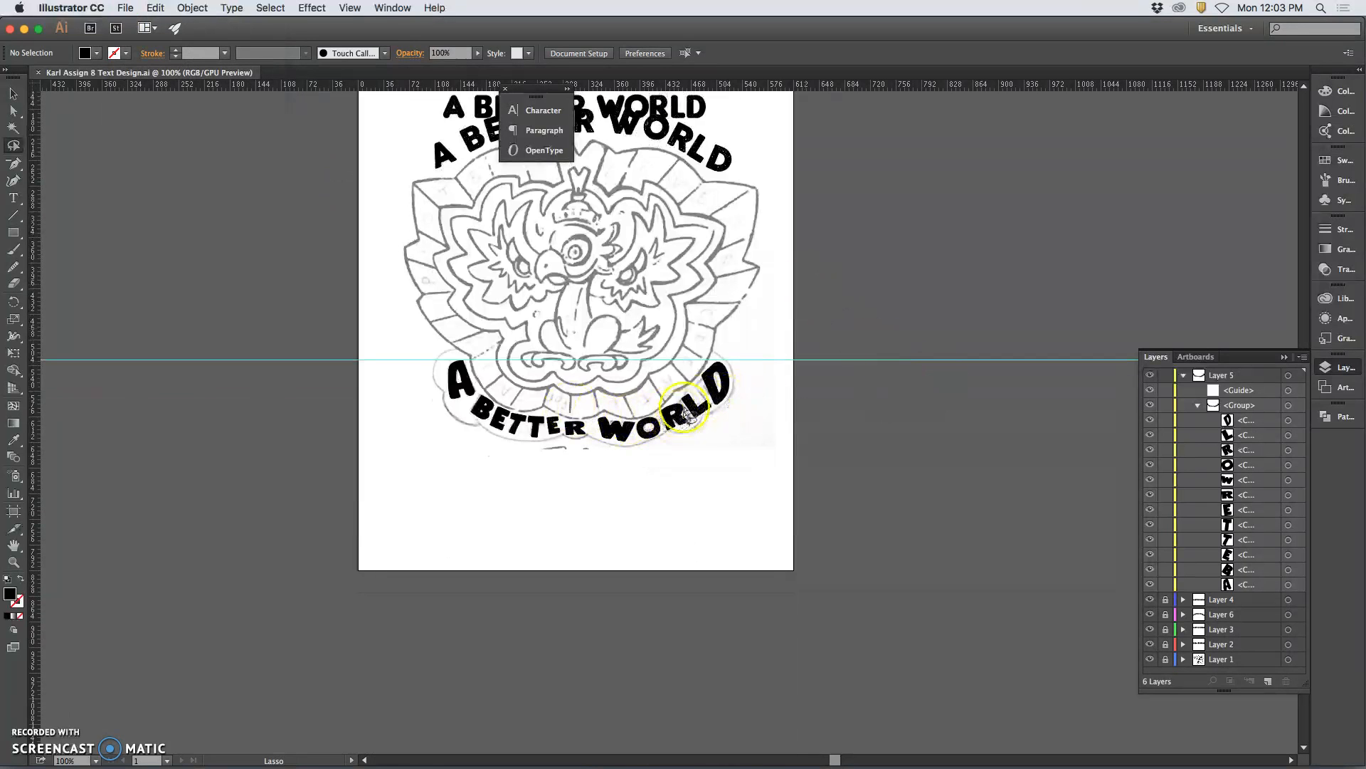
pyautogui.click(1151, 661)
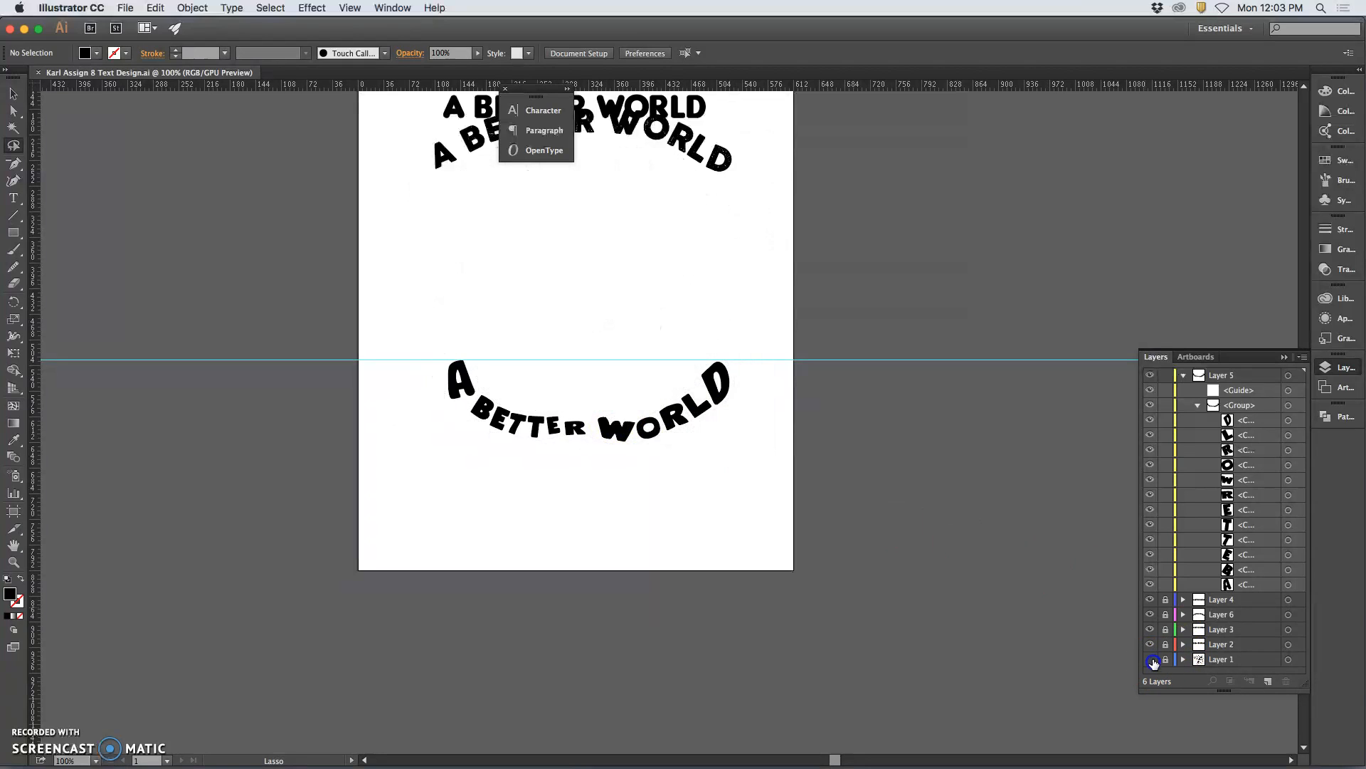
pyautogui.click(1151, 629)
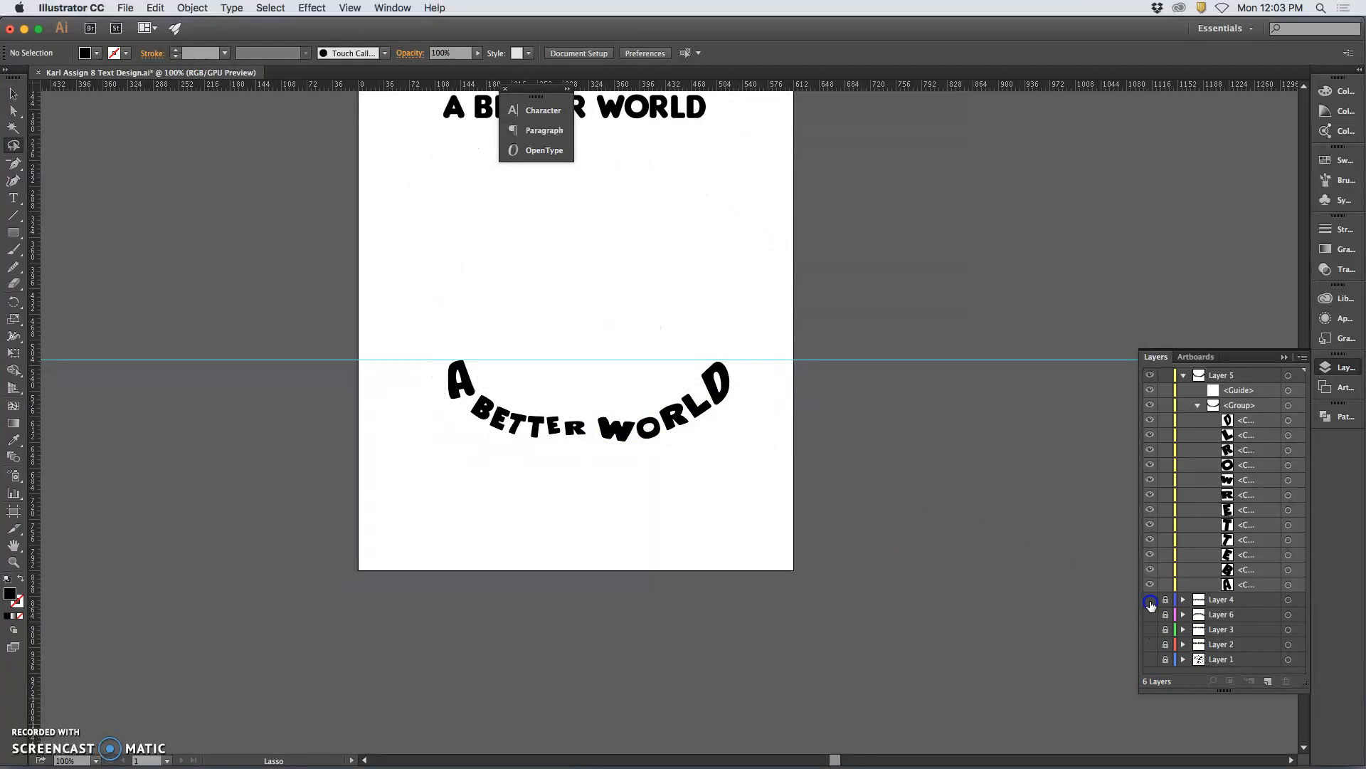
pyautogui.click(1150, 600)
# - Select all the artwork on Layer 5 and move the curved "A BETTER WORLD" lettering off the artboard onto the grey canvas beside it
pyautogui.scroll(3, 1032, 577)
pyautogui.press('super+minus')
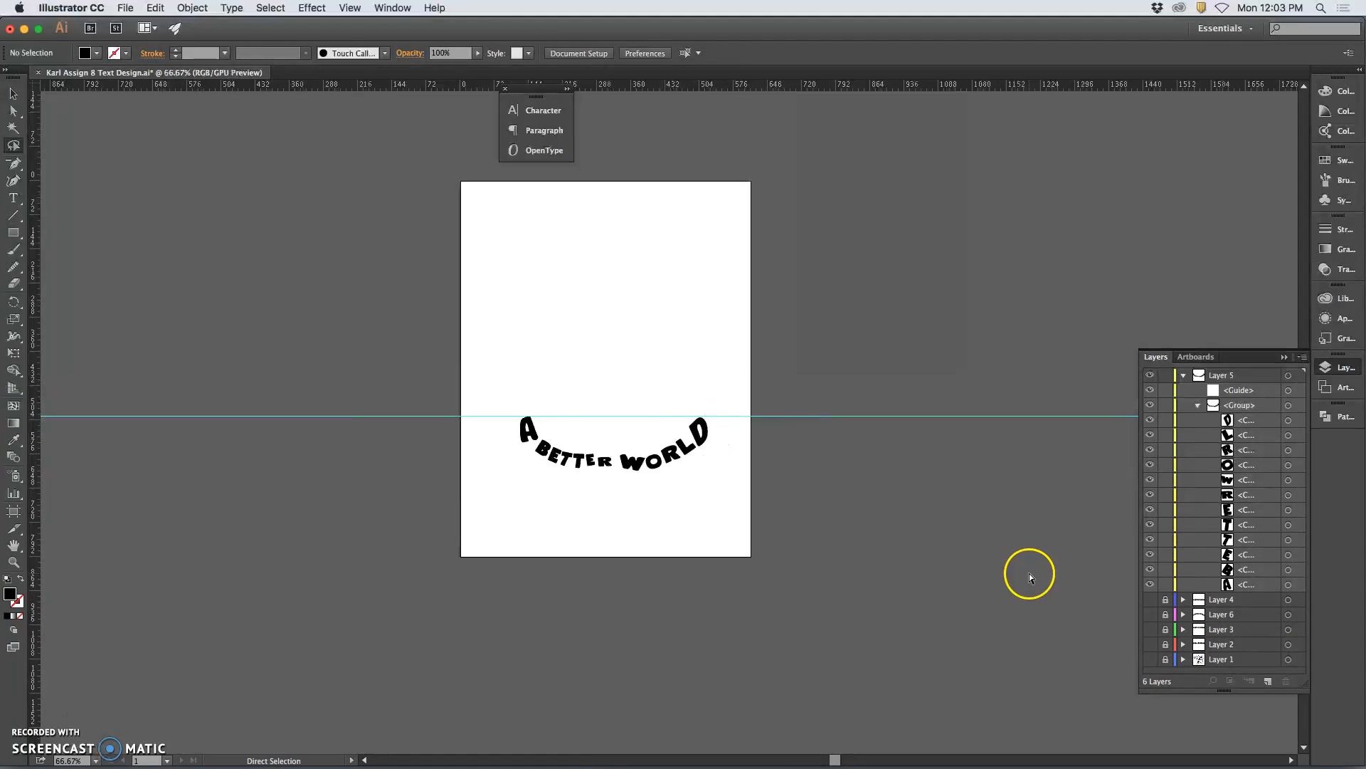
pyautogui.press('super+minus')
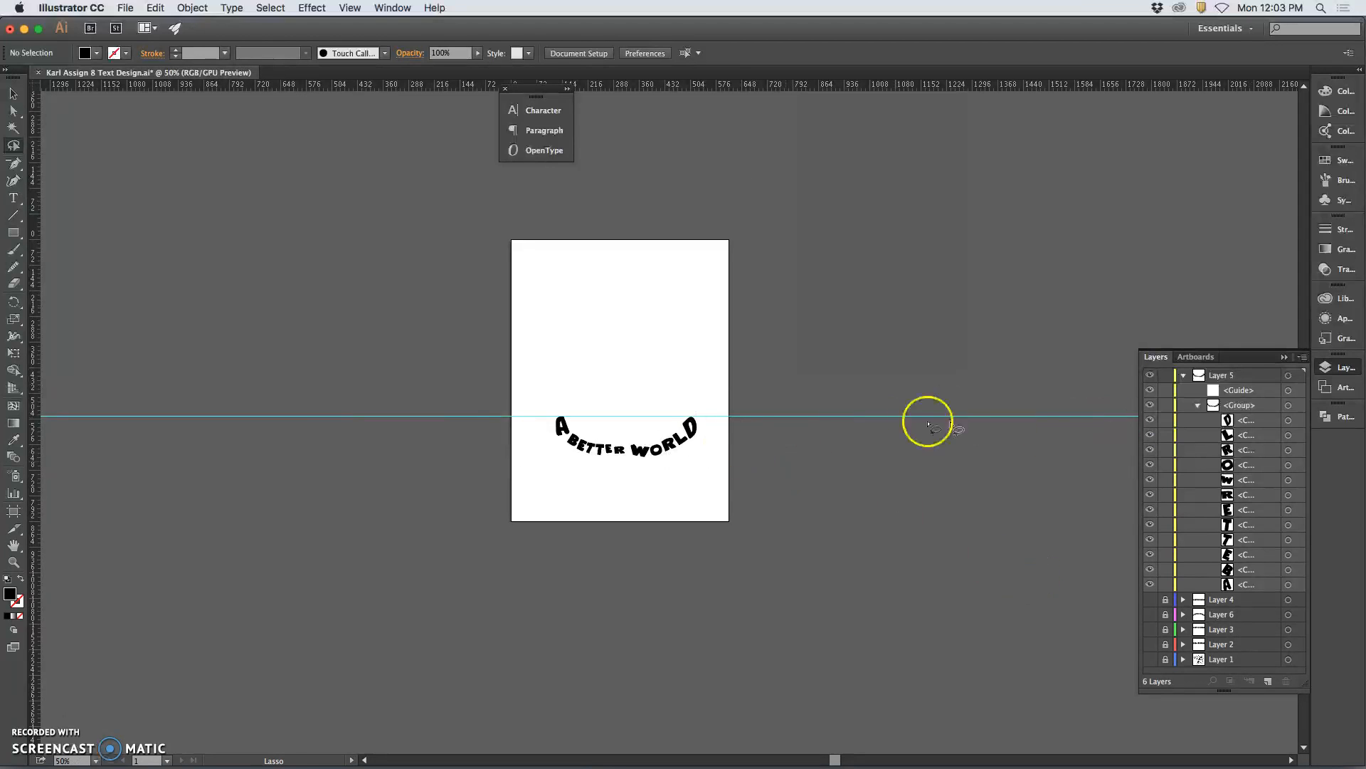
pyautogui.click(1289, 375)
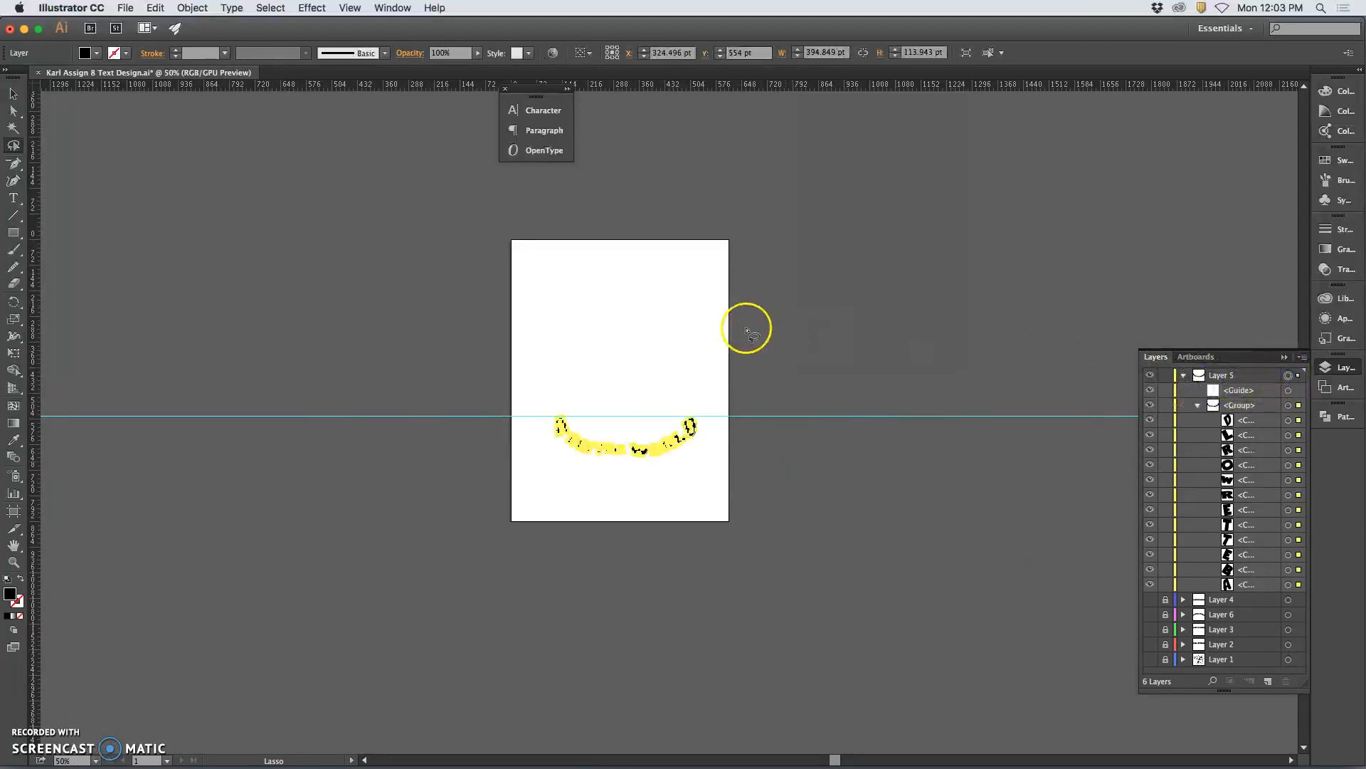
pyautogui.click(13, 93)
pyautogui.moveTo(682, 404); pyautogui.dragTo(870, 356)
pyautogui.click(870, 390)
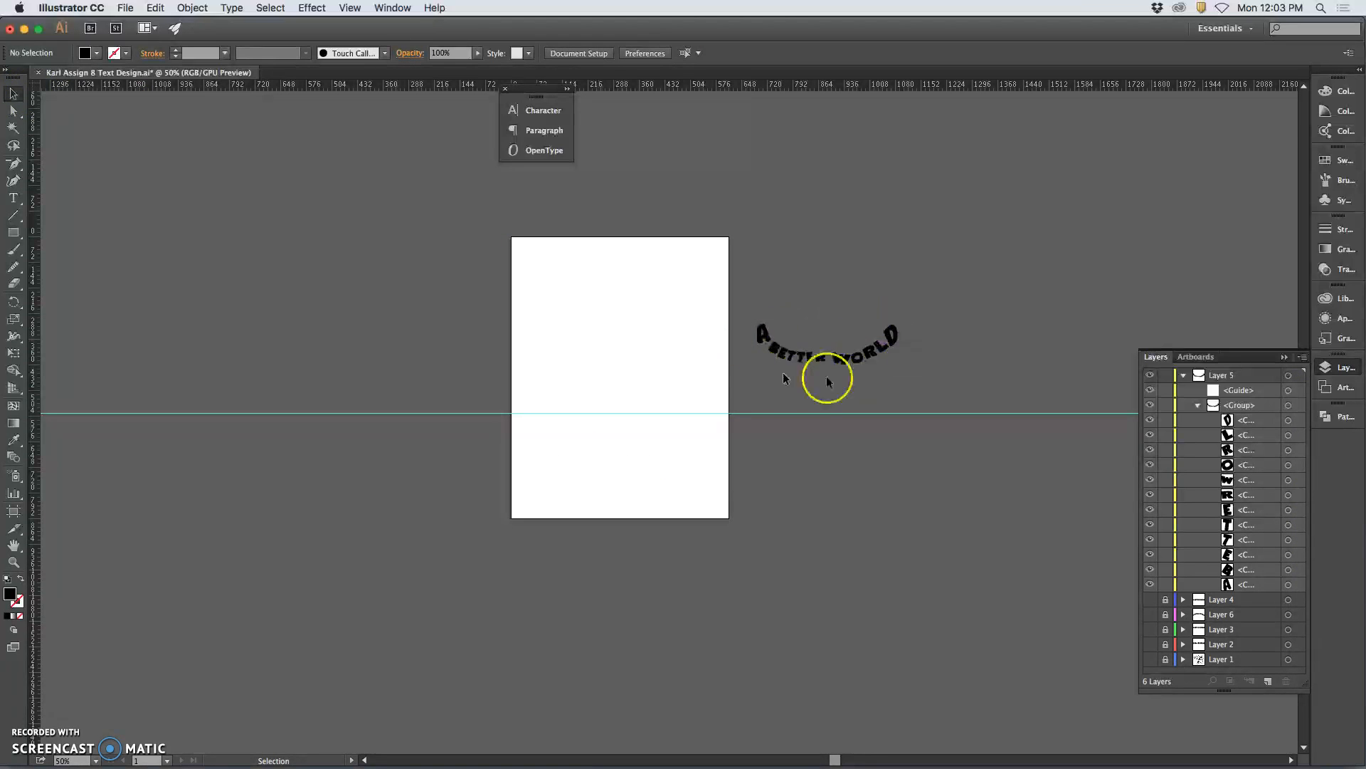
pyautogui.press('super+equal')
pyautogui.press('super+equal')
pyautogui.press('super+equal')
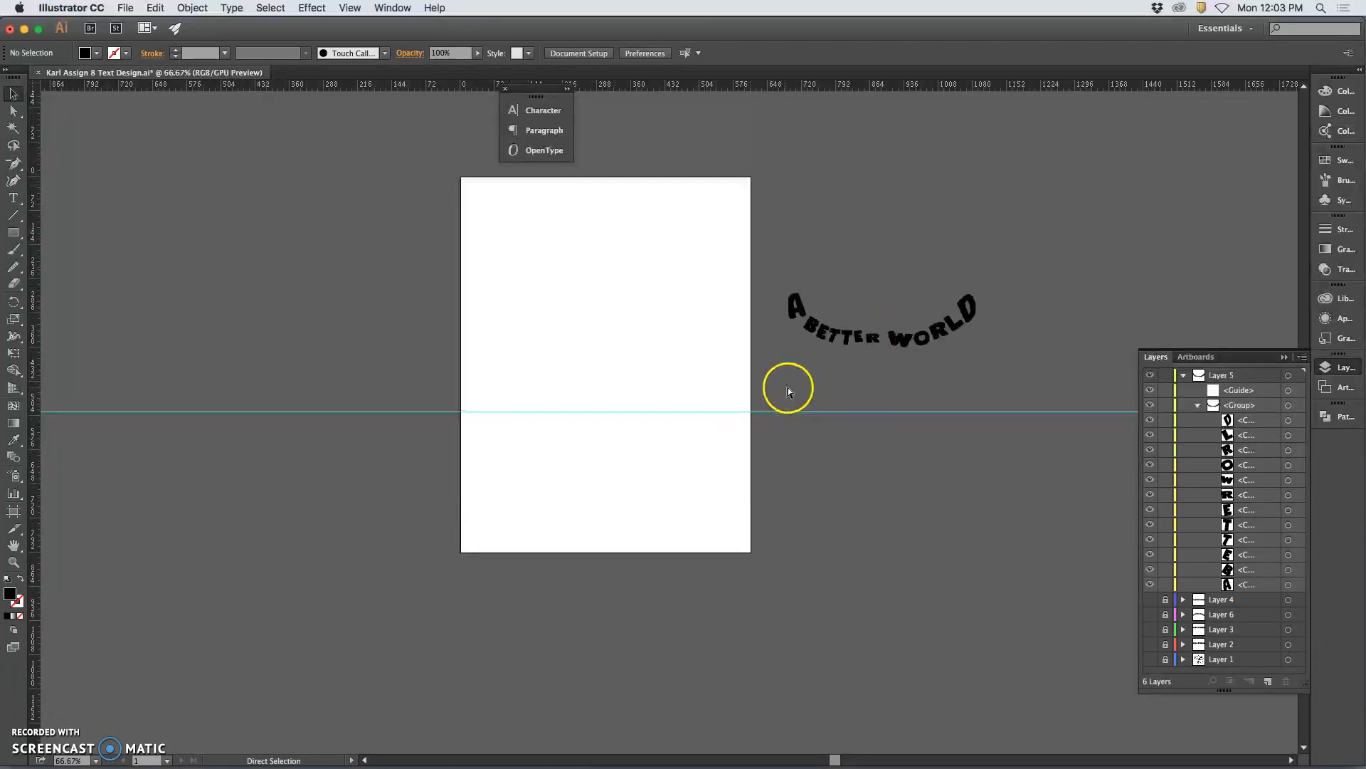
pyautogui.hscroll(3, 801, 379)
pyautogui.hscroll(10, 802, 385)
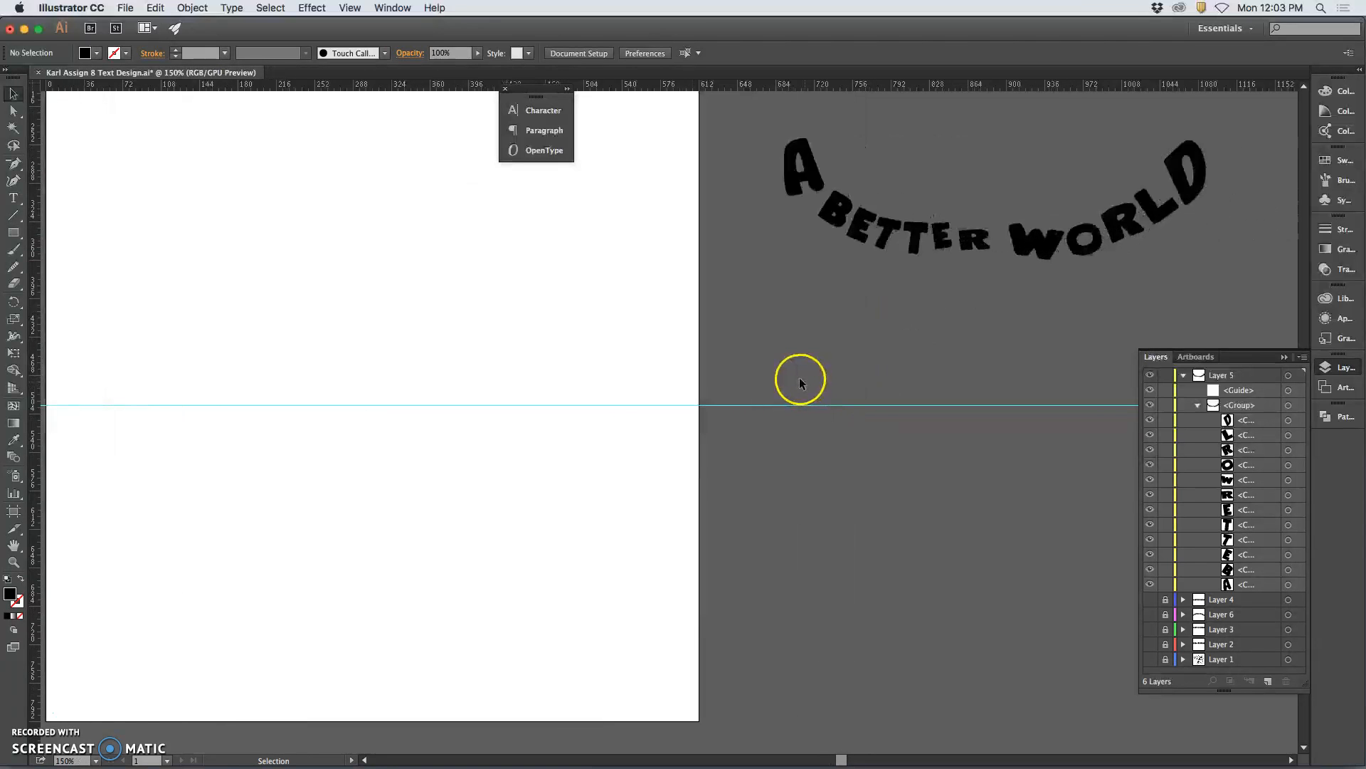
pyautogui.scroll(4, 681, 271)
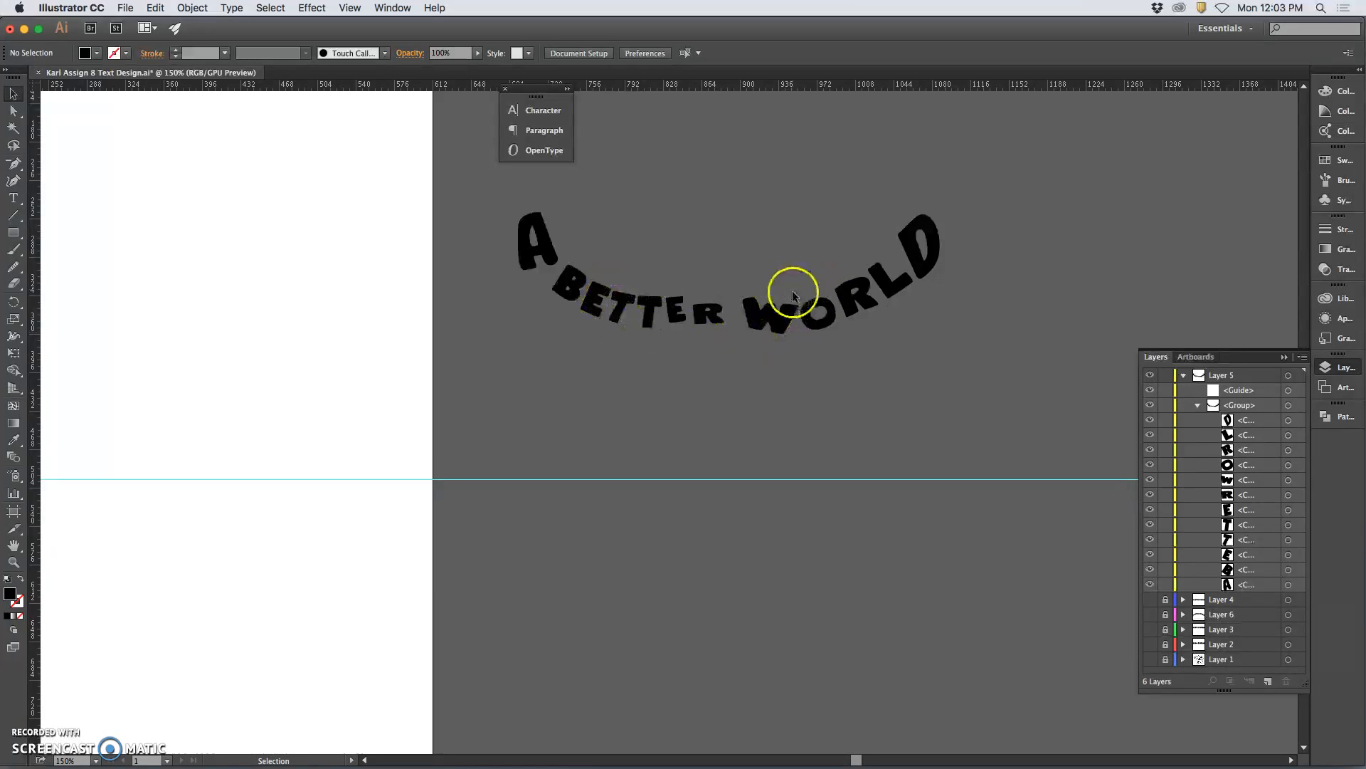
# - Undo the move of the curved lettering off the artboard
pyautogui.press('super+z')
pyautogui.hscroll(-2, 753, 314)
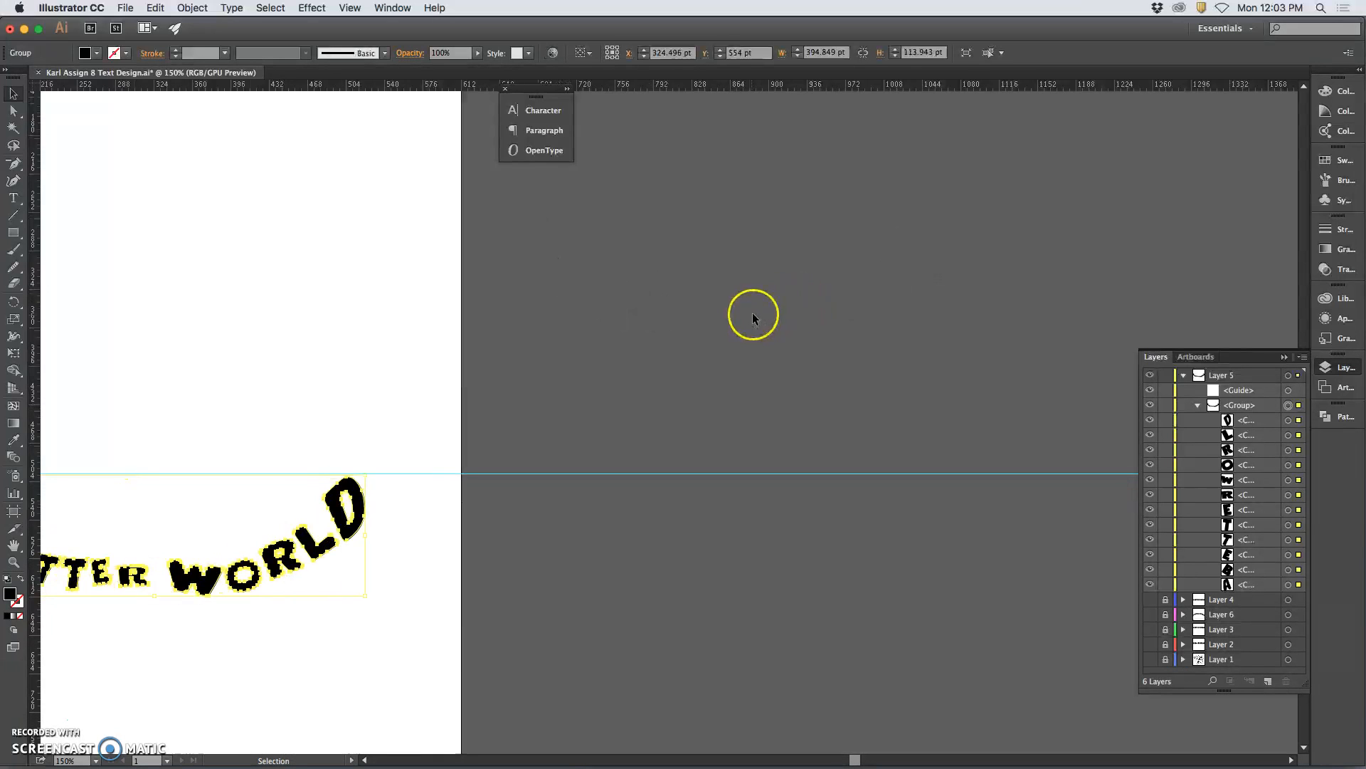
pyautogui.hscroll(-5, 753, 313)
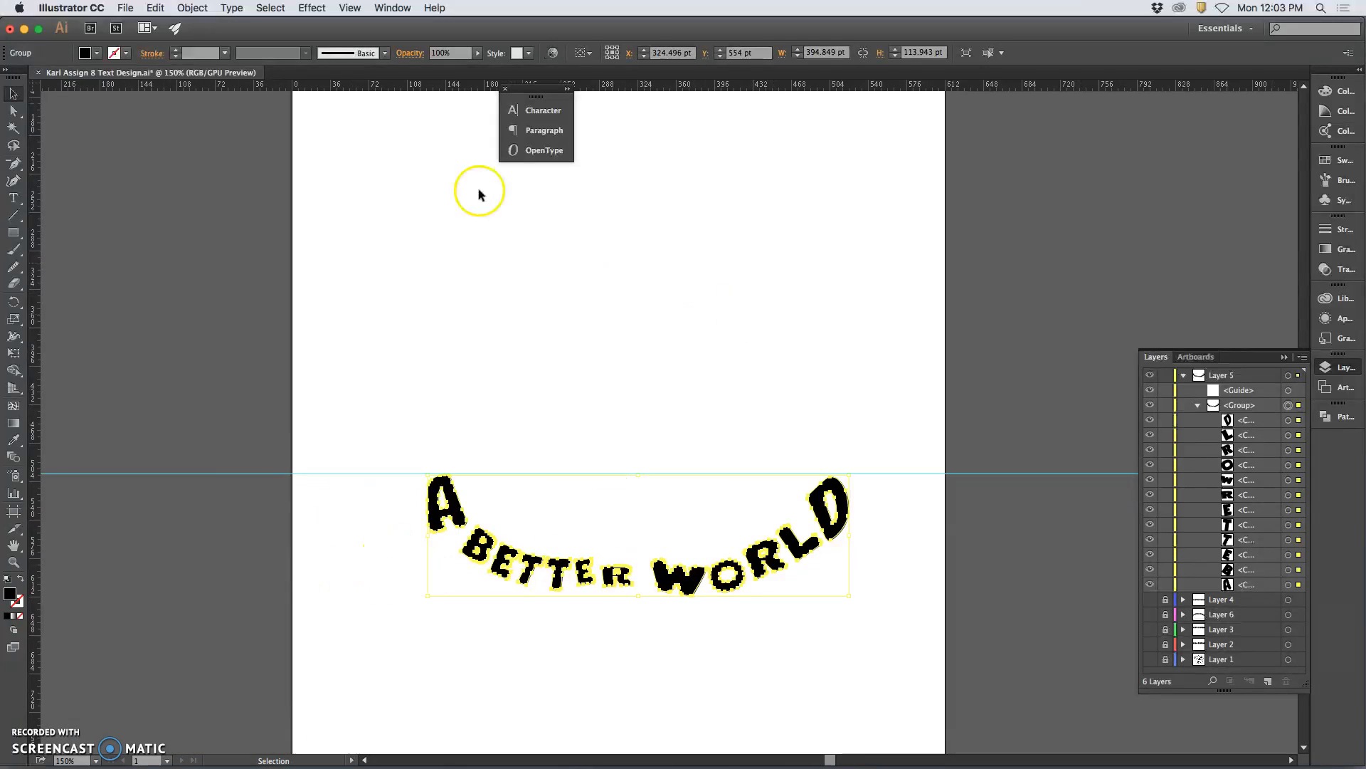
# - Save the document under its existing name on the Desktop in Illustrator EPS format, using the Illustrator CC EPS version and default options
pyautogui.click(129, 10)
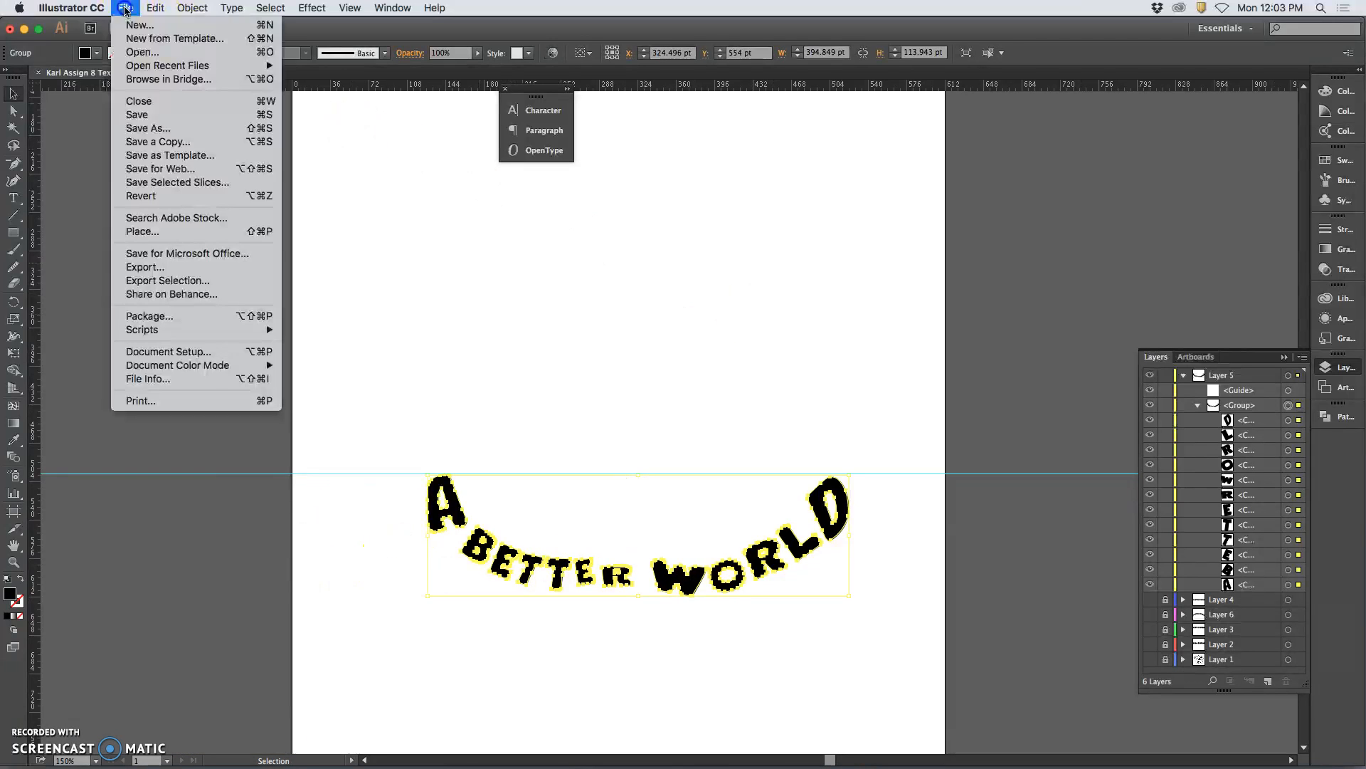
pyautogui.click(165, 129)
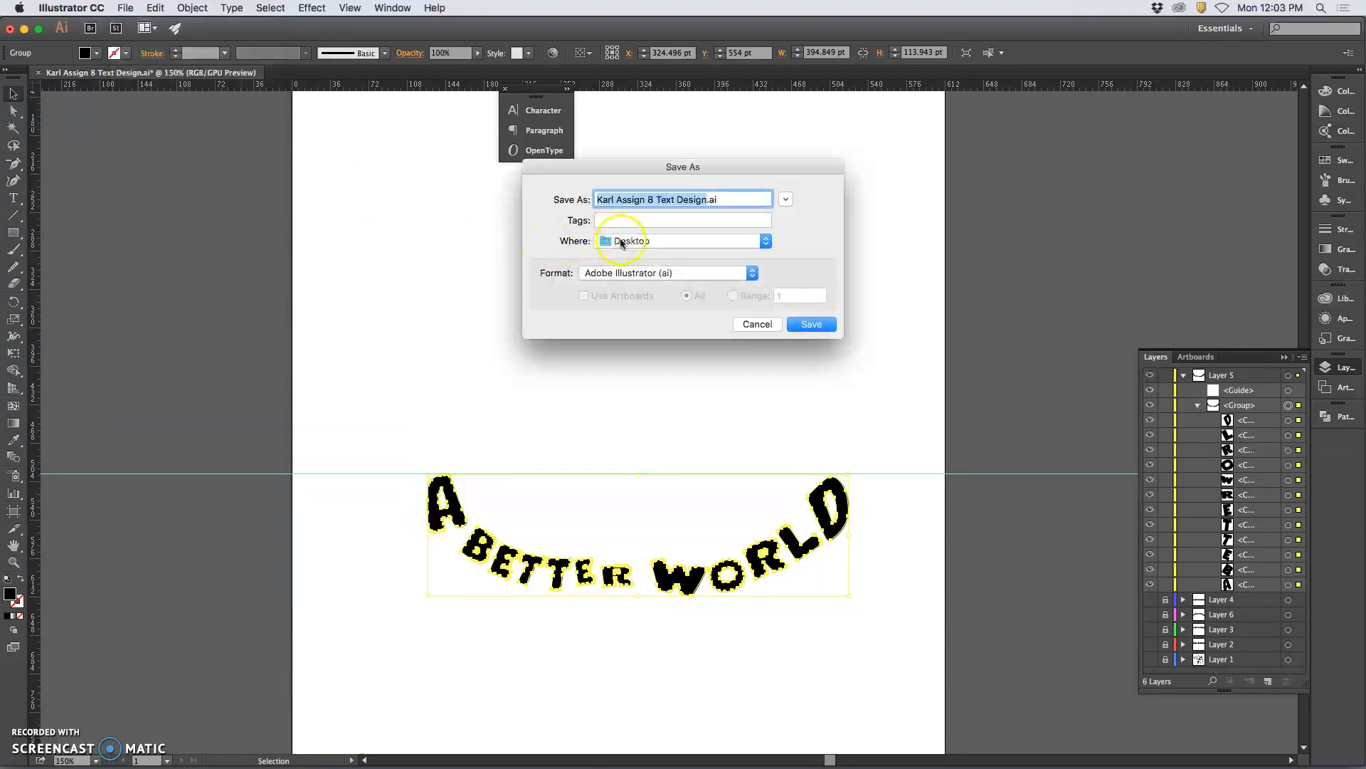
pyautogui.click(663, 276)
pyautogui.click(677, 287)
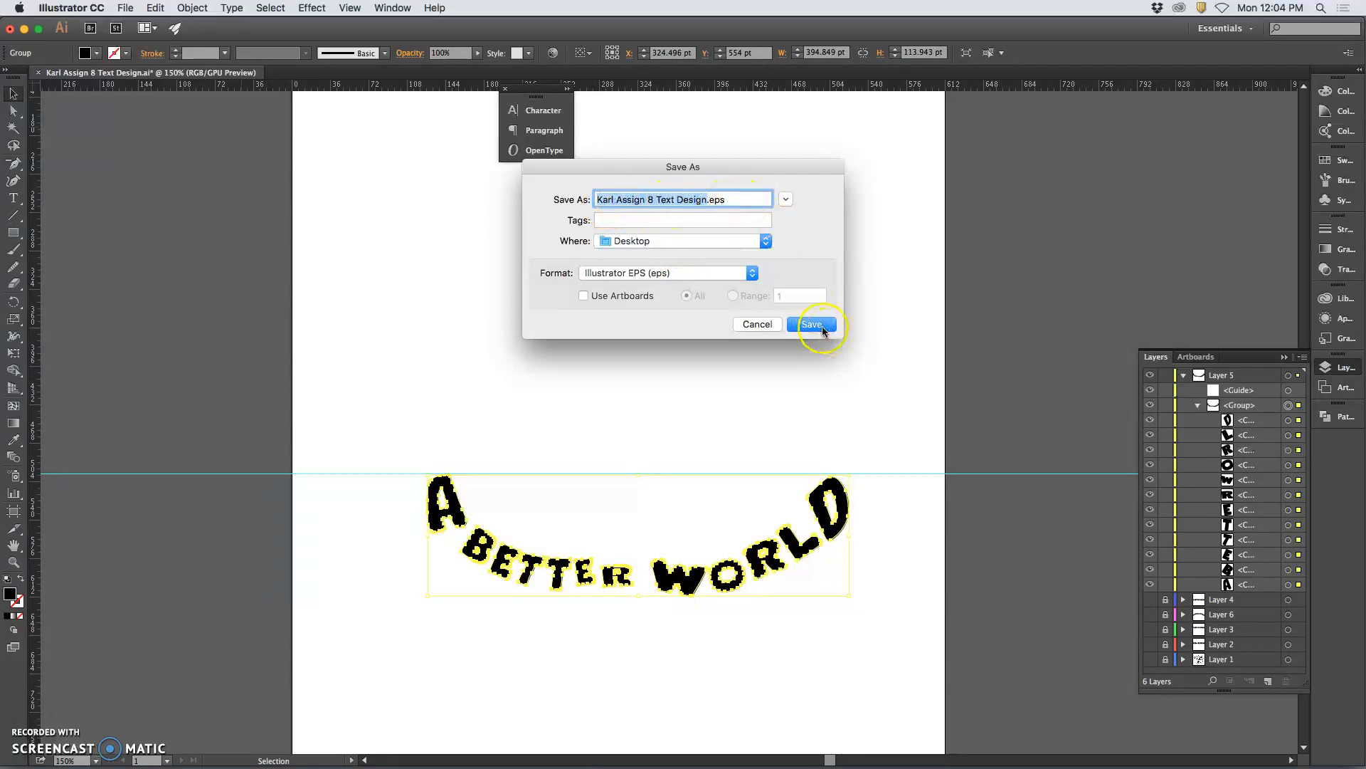
pyautogui.click(813, 325)
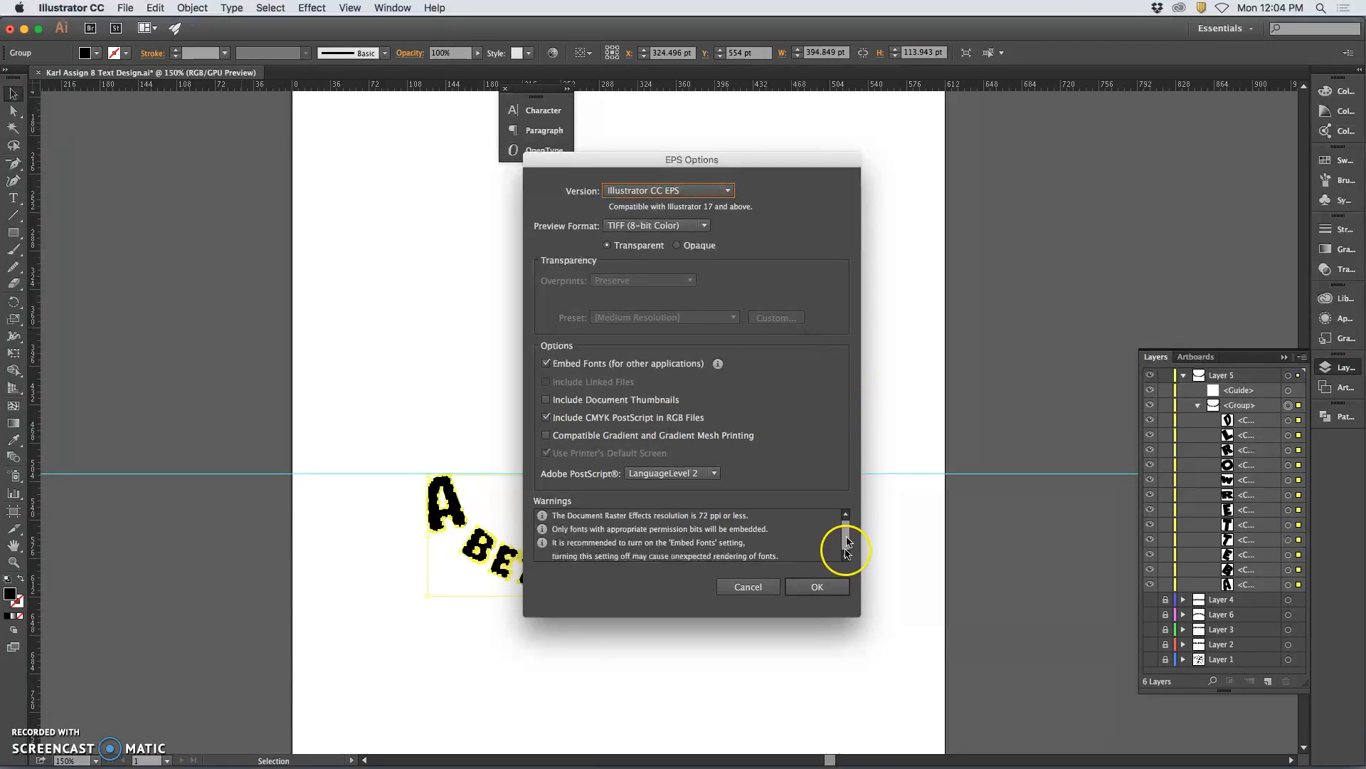
pyautogui.click(817, 587)
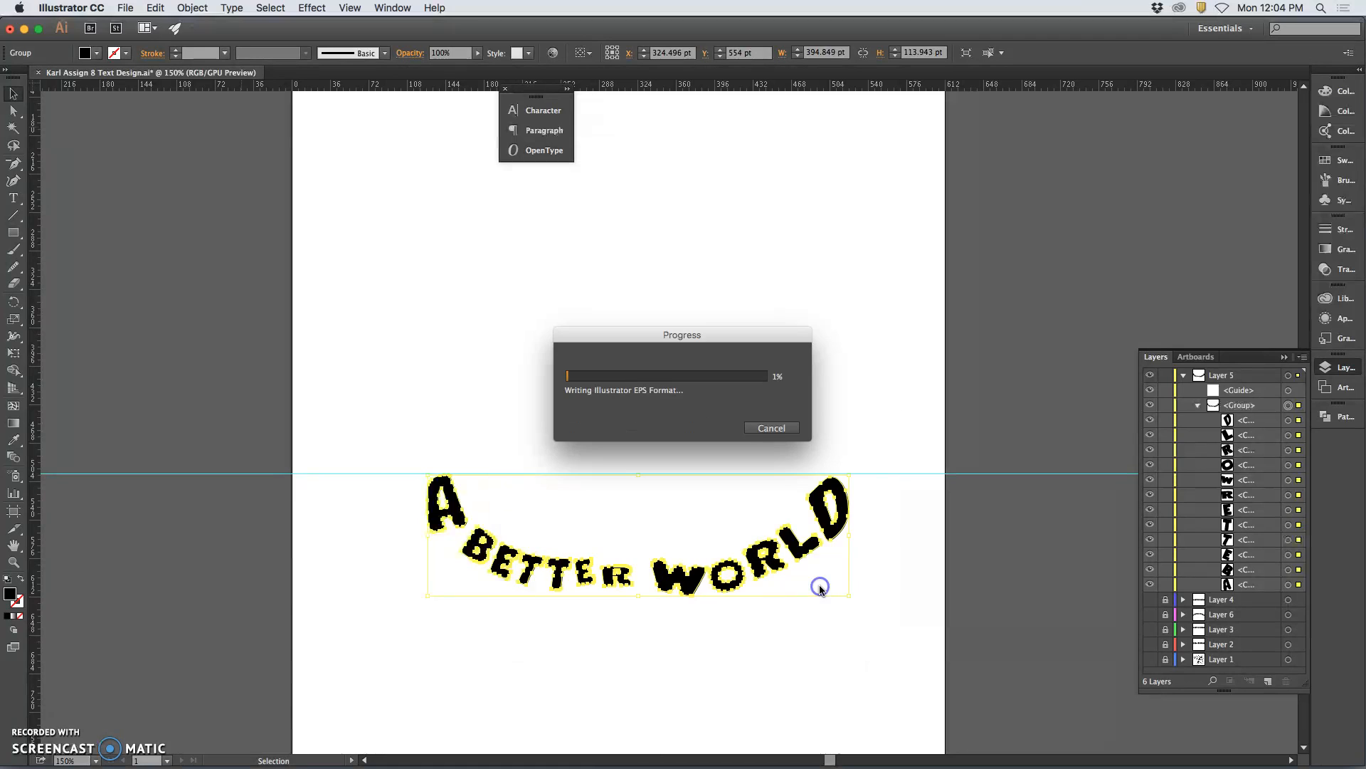
pyautogui.click(810, 585)
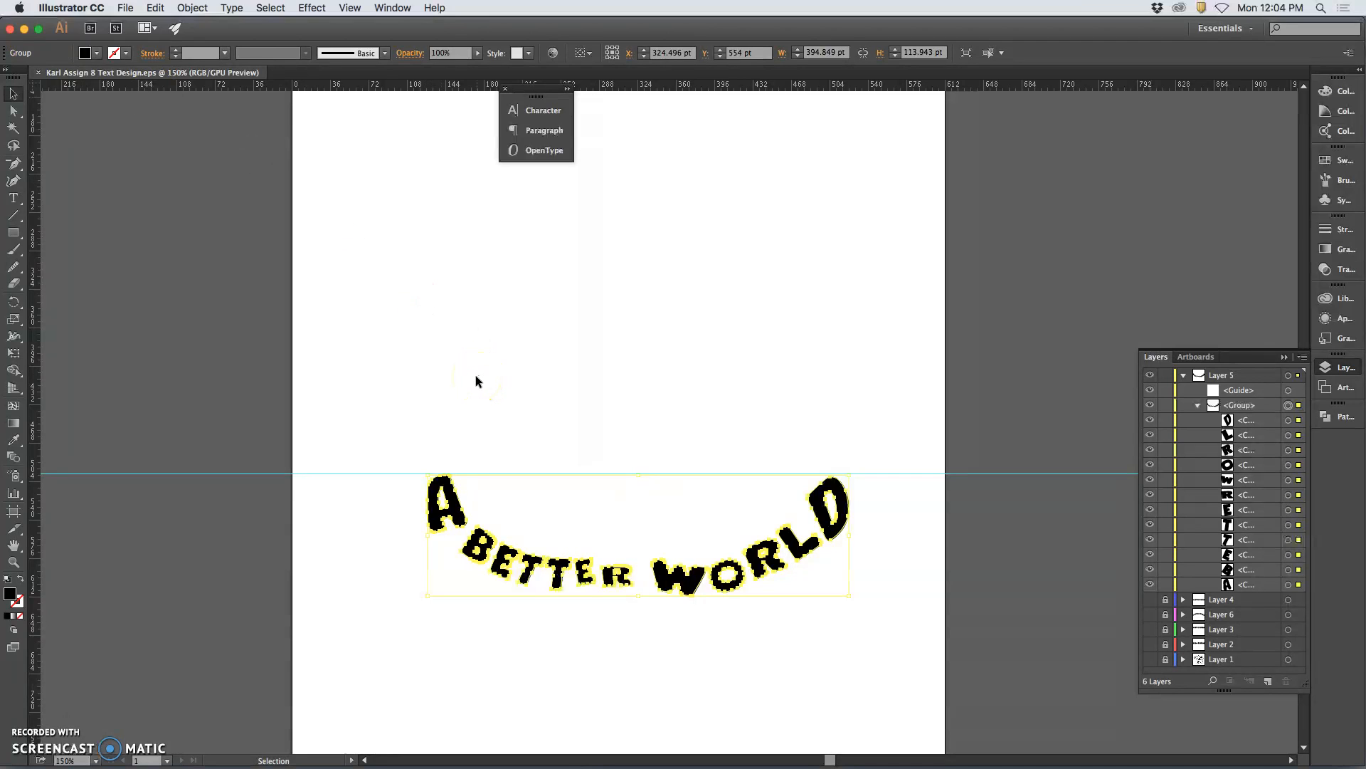
# - Minimize the Illustrator document and switch to Finder, moving the Downloads window aside and minimizing it as well
pyautogui.click(25, 29)
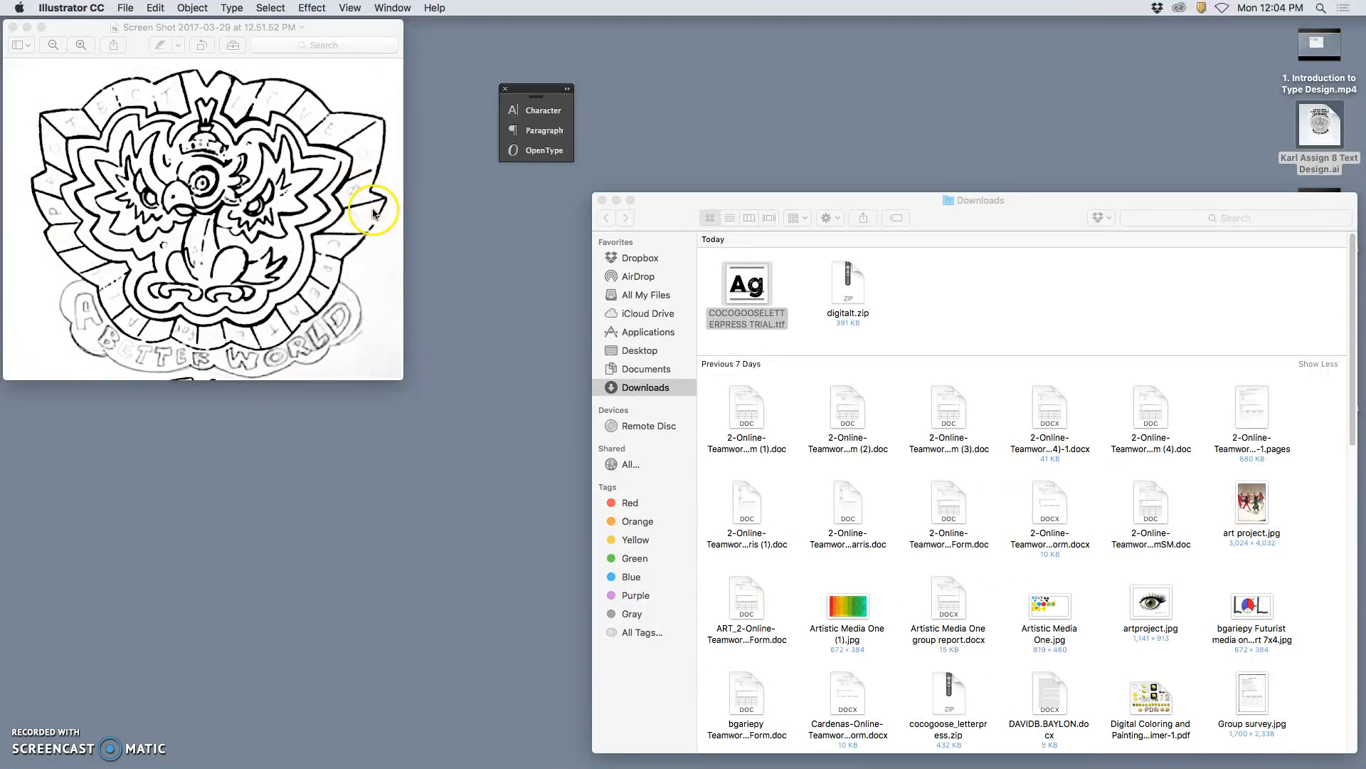
pyautogui.click(345, 217)
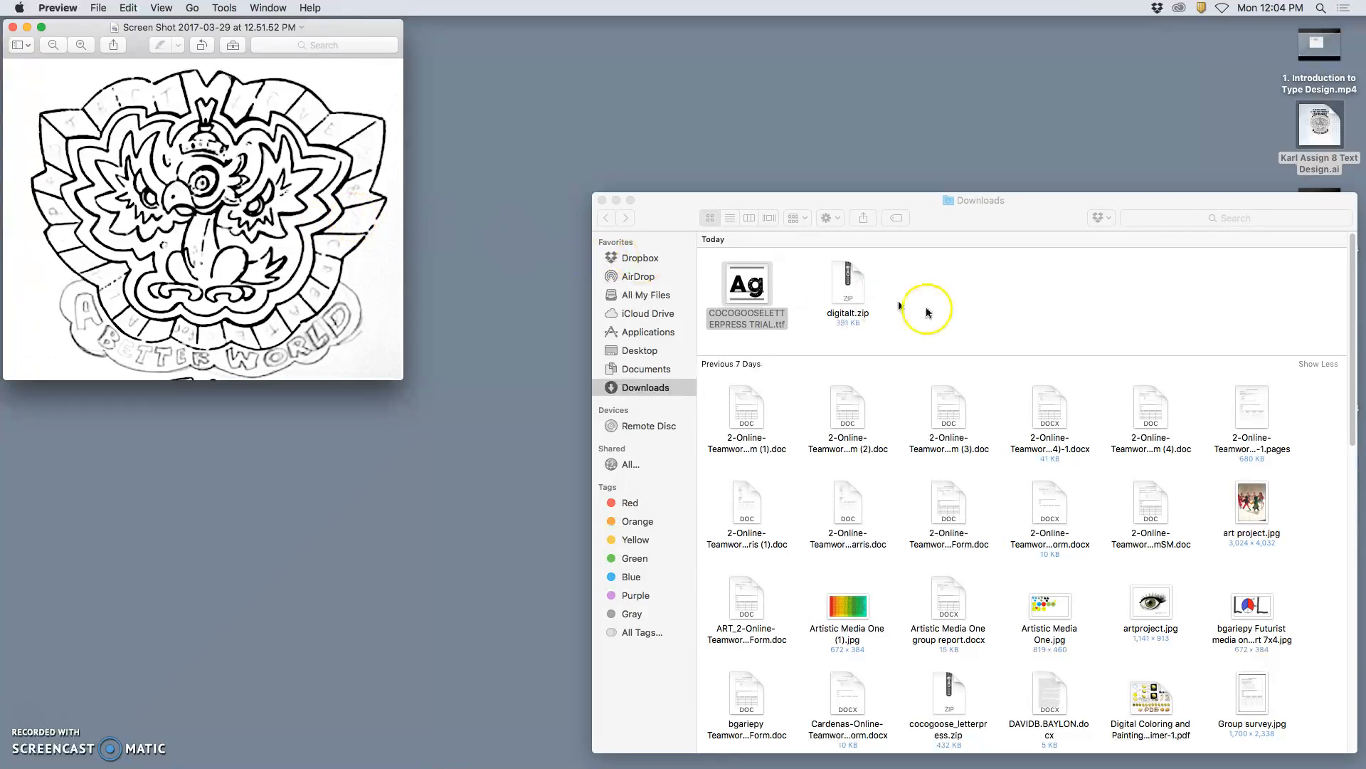
pyautogui.click(911, 280)
pyautogui.moveTo(938, 219); pyautogui.dragTo(747, 171)
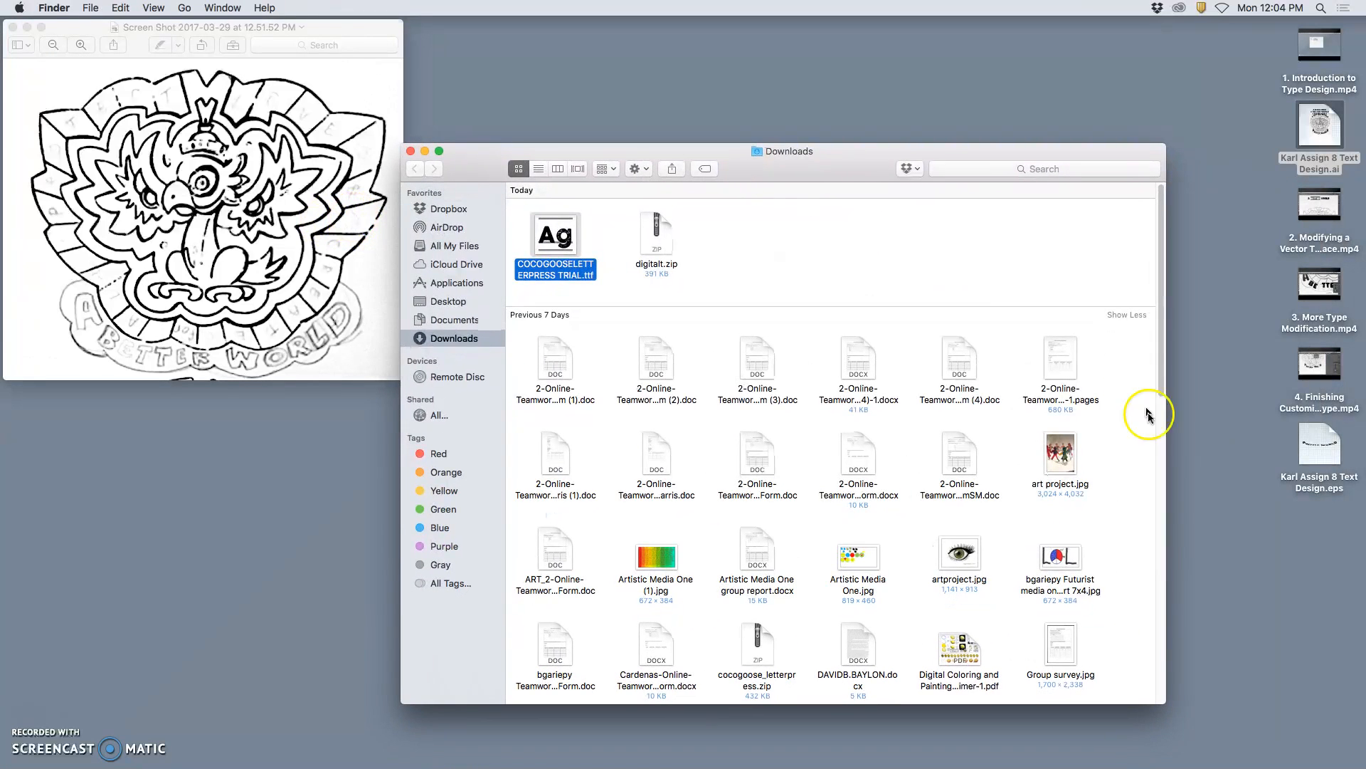
pyautogui.click(425, 152)
# - Open the SP17 digital art I class folder from the Documents folder in a Finder window
pyautogui.moveTo(868, 765)
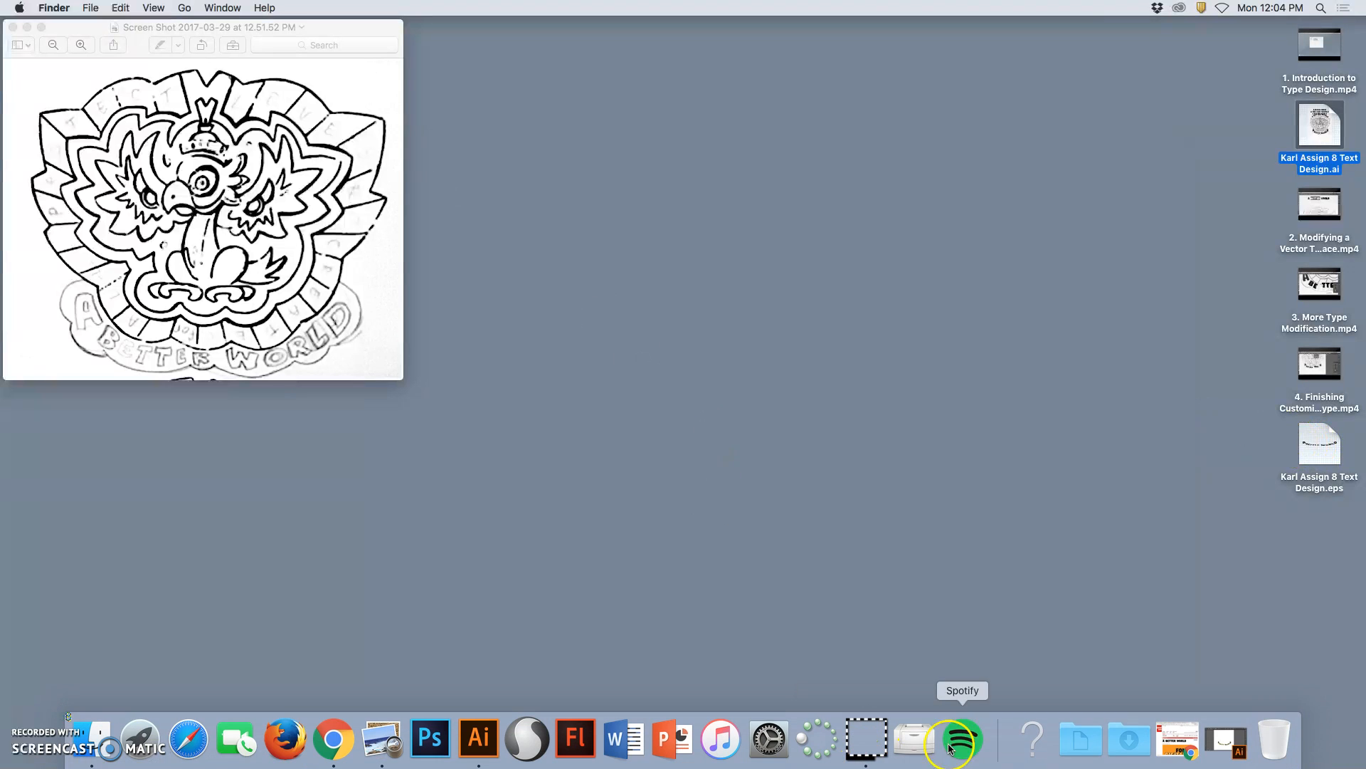
pyautogui.click(1080, 740)
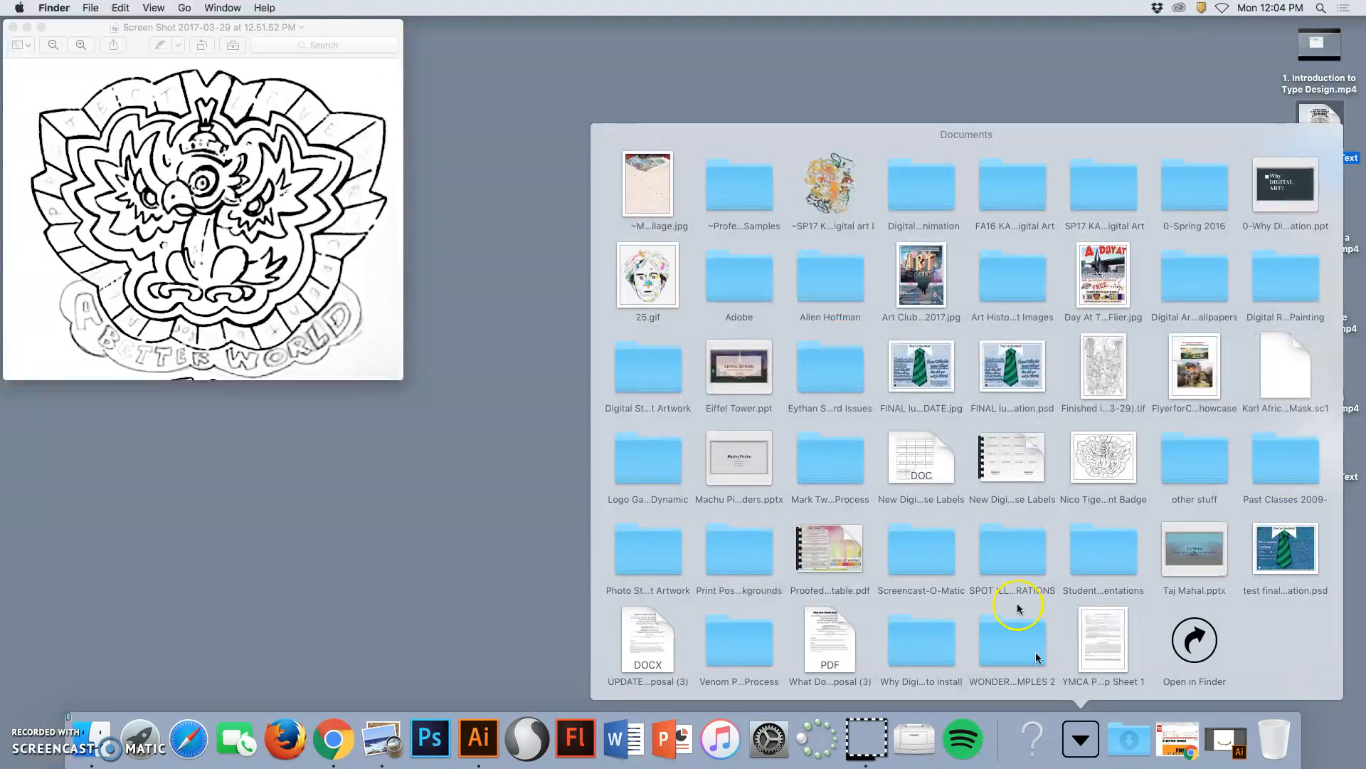
pyautogui.click(823, 197)
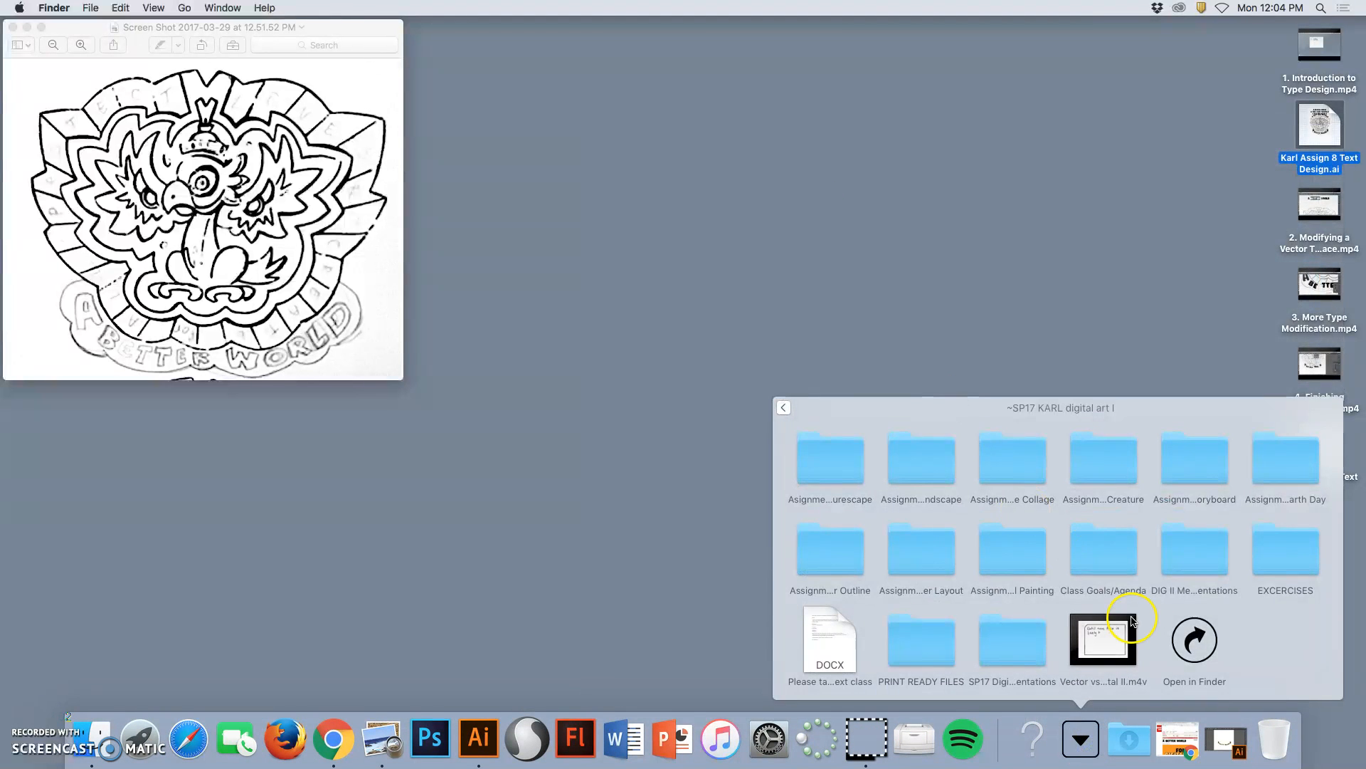
pyautogui.click(1184, 635)
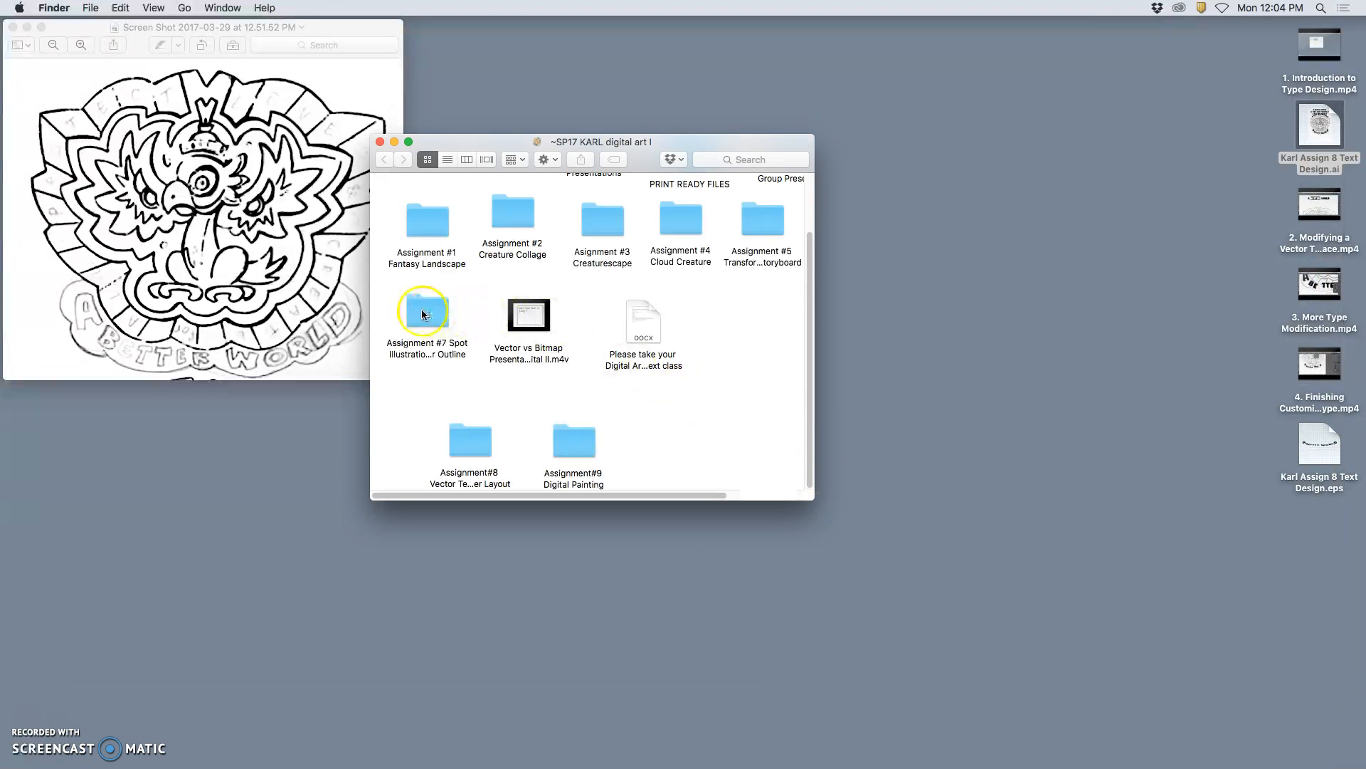
# - Open the Assignment #7 Spot Illustration folder and open its Assignment 7 digital color PSD in Photoshop
pyautogui.doubleClick(424, 314)
pyautogui.scroll(-1, 578, 337)
pyautogui.scroll(-3, 578, 336)
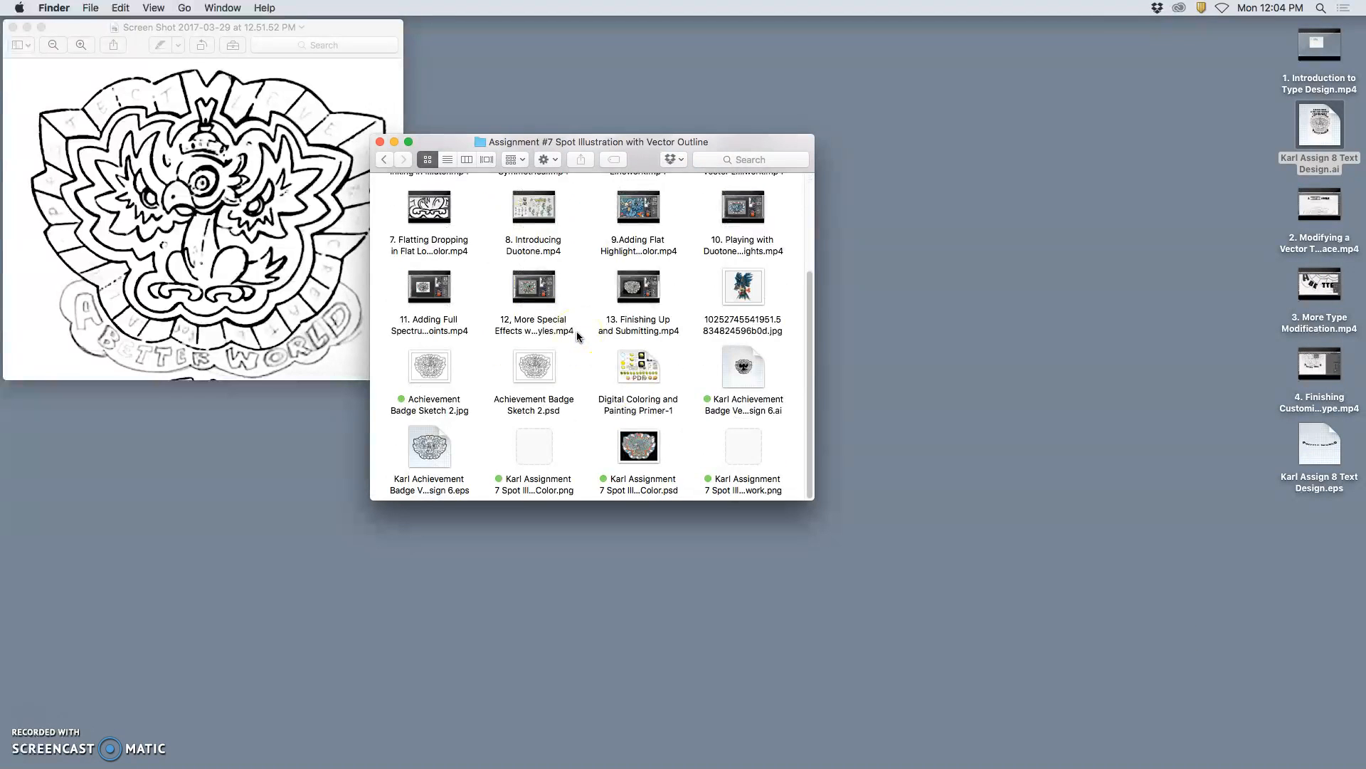
pyautogui.click(643, 458)
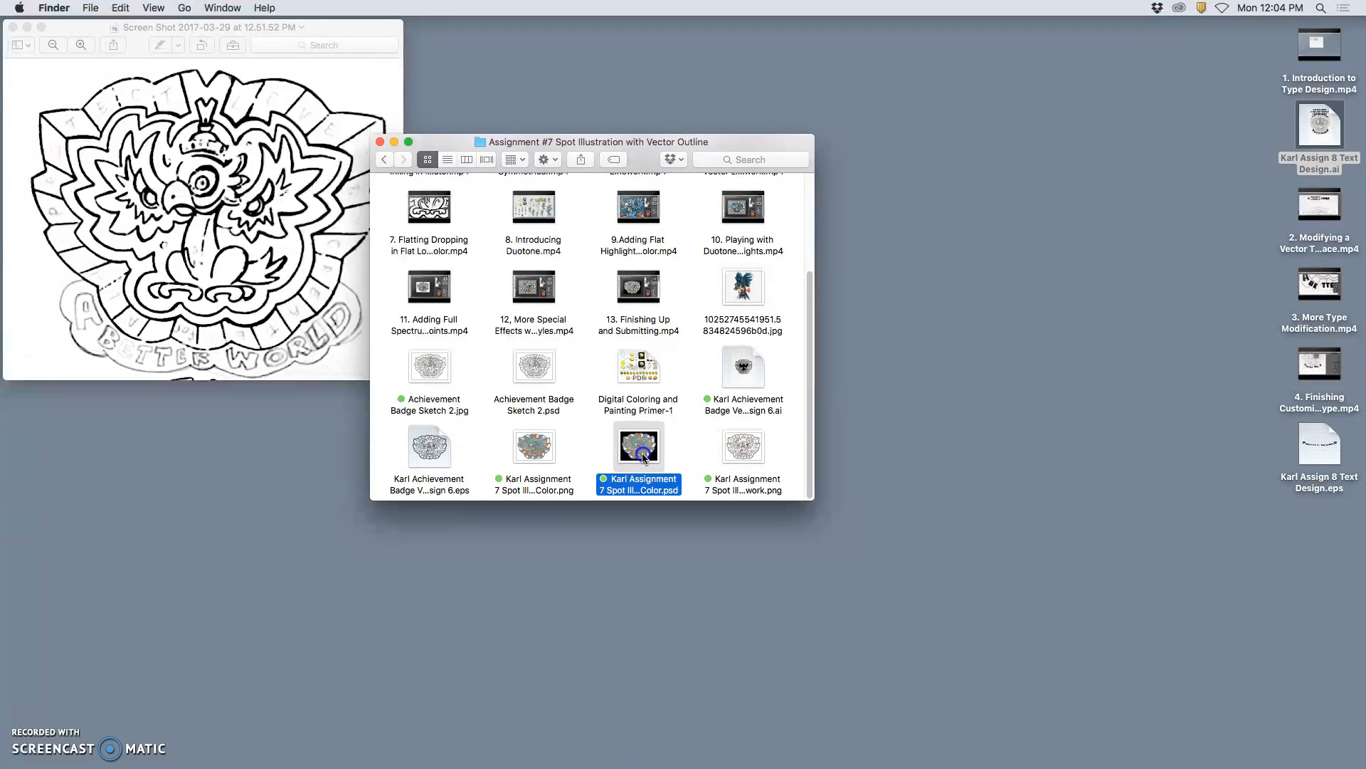
pyautogui.doubleClick(642, 457)
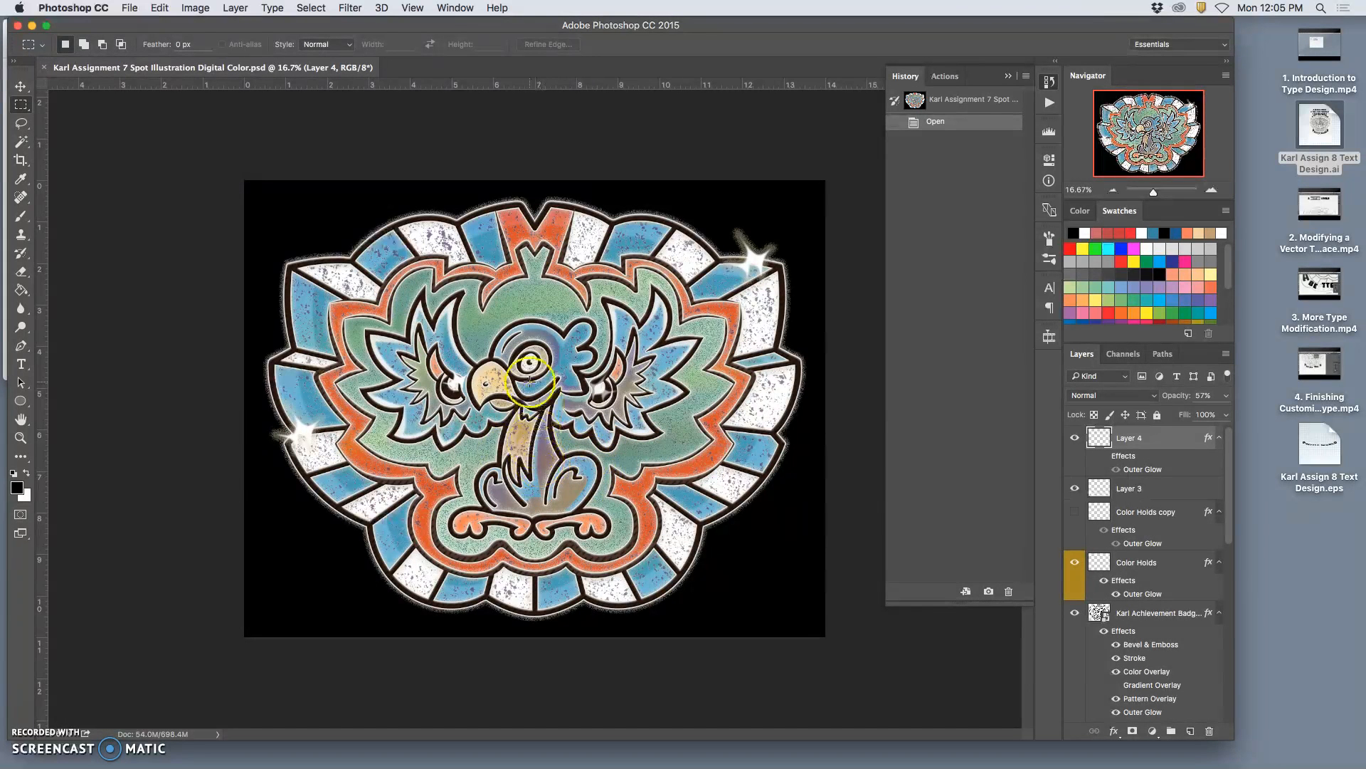
# - Extend the canvas downward by setting its height to 14 inches with the anchor at the top centre
pyautogui.click(204, 10)
pyautogui.click(221, 132)
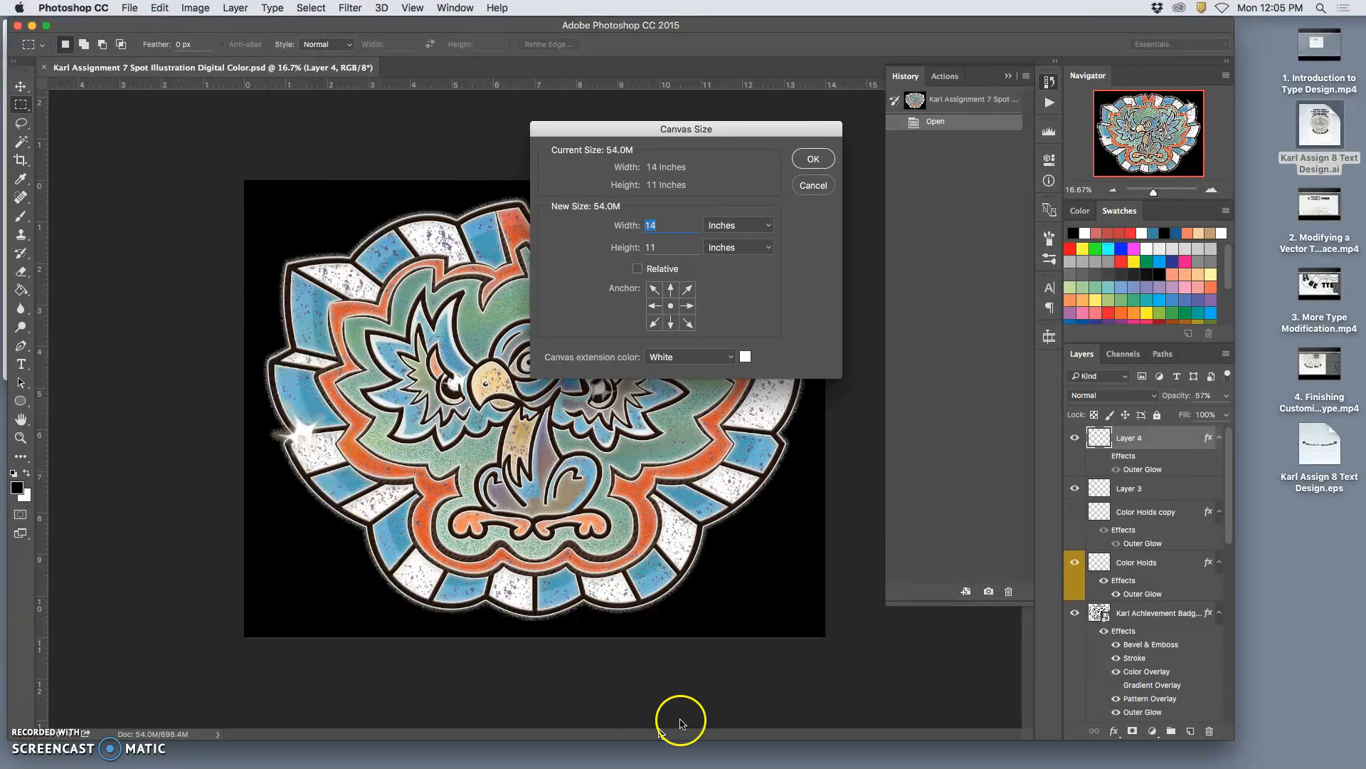
pyautogui.click(635, 247)
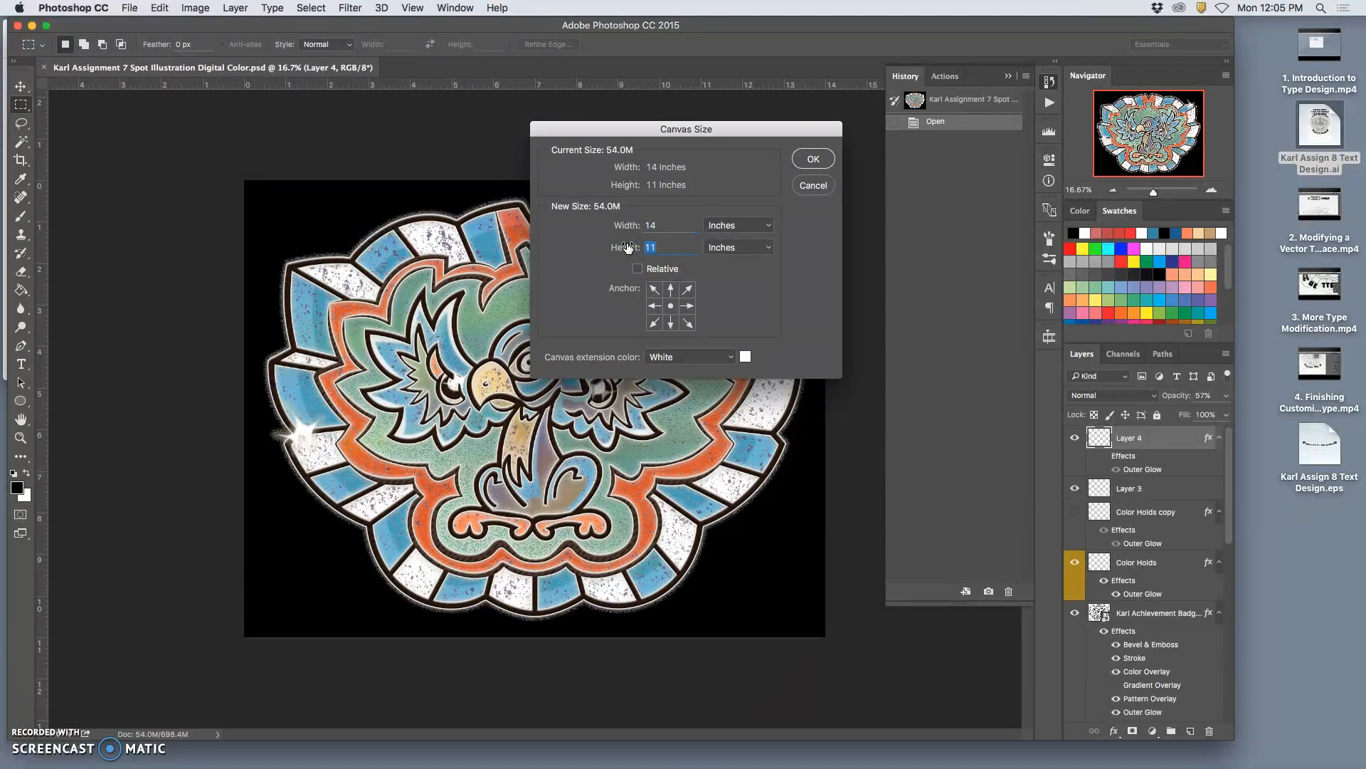
pyautogui.write('1')
pyautogui.click(670, 288)
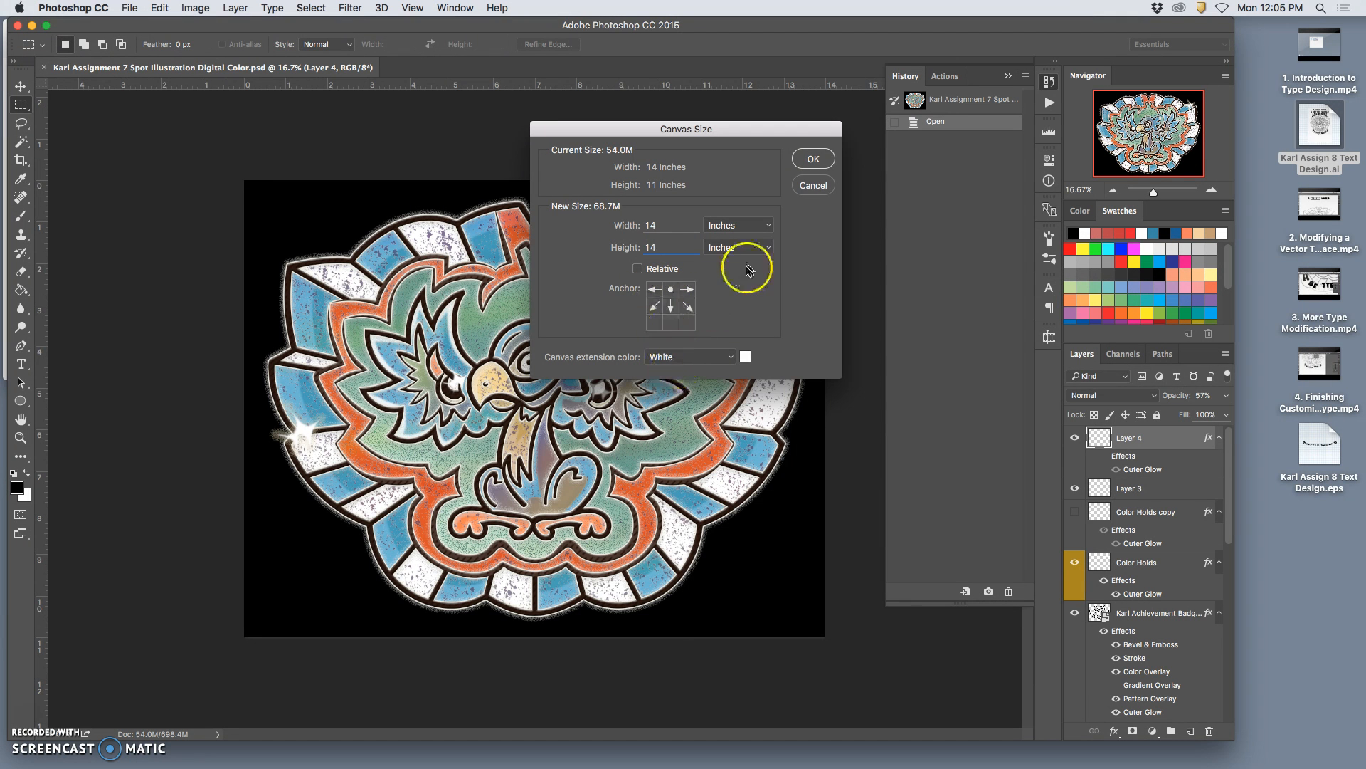
pyautogui.click(816, 160)
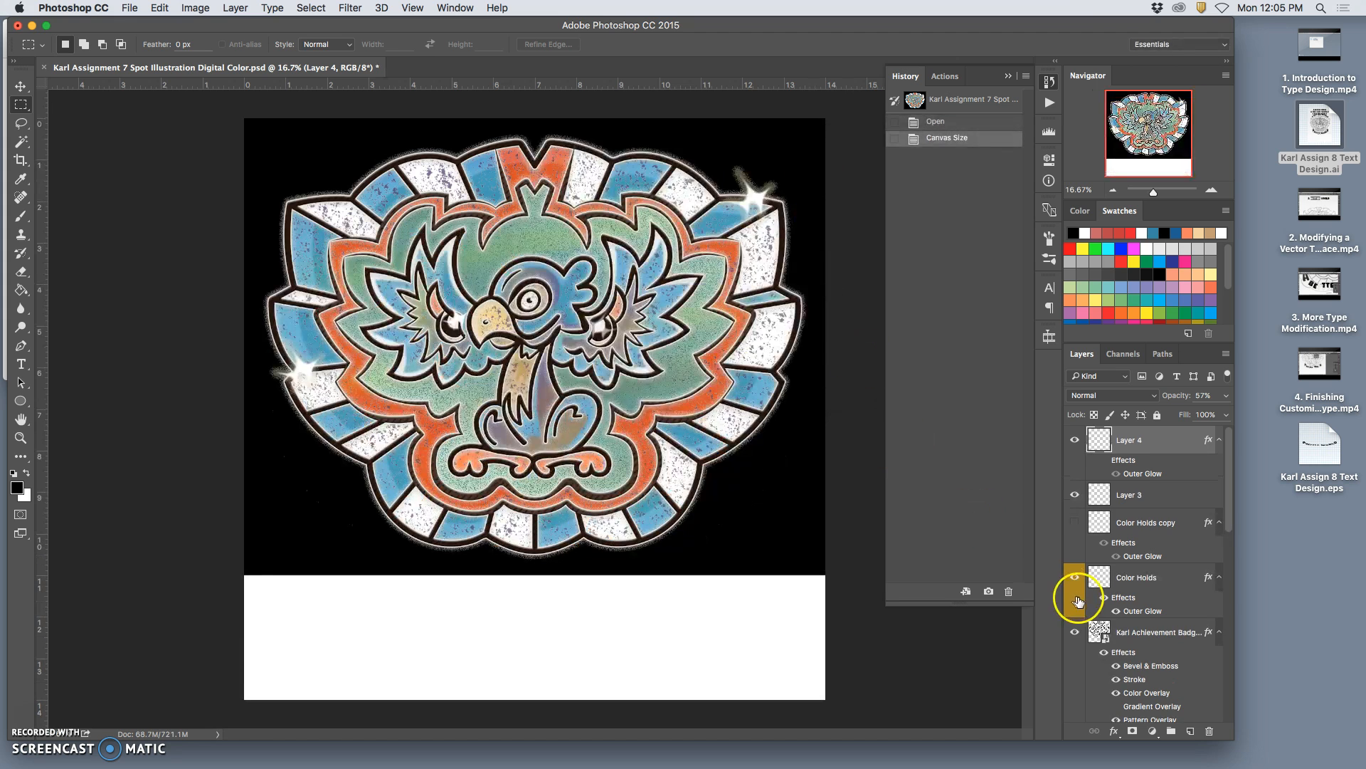
# - Fill the Background copy 2 layer with black at 100% opacity in Normal mode
pyautogui.scroll(-5, 1096, 612)
pyautogui.click(1137, 652)
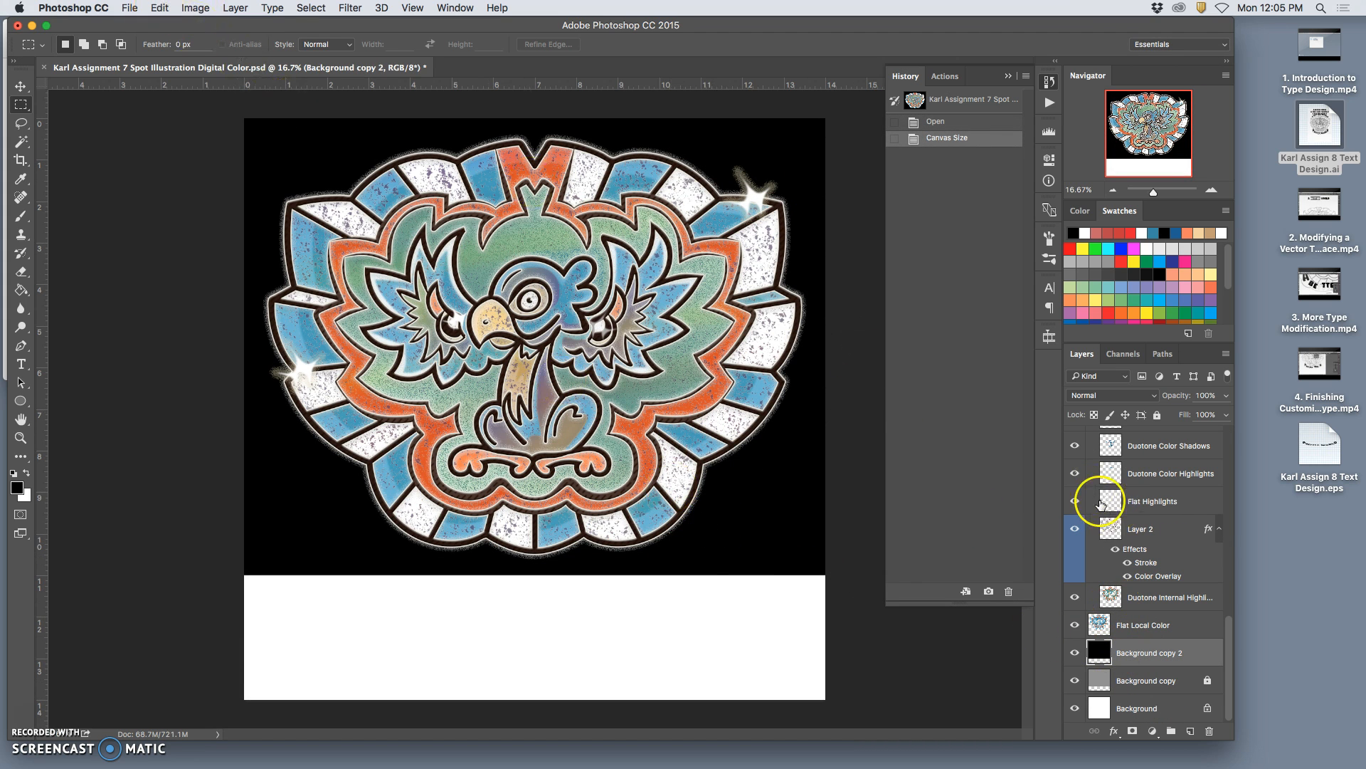
pyautogui.click(156, 8)
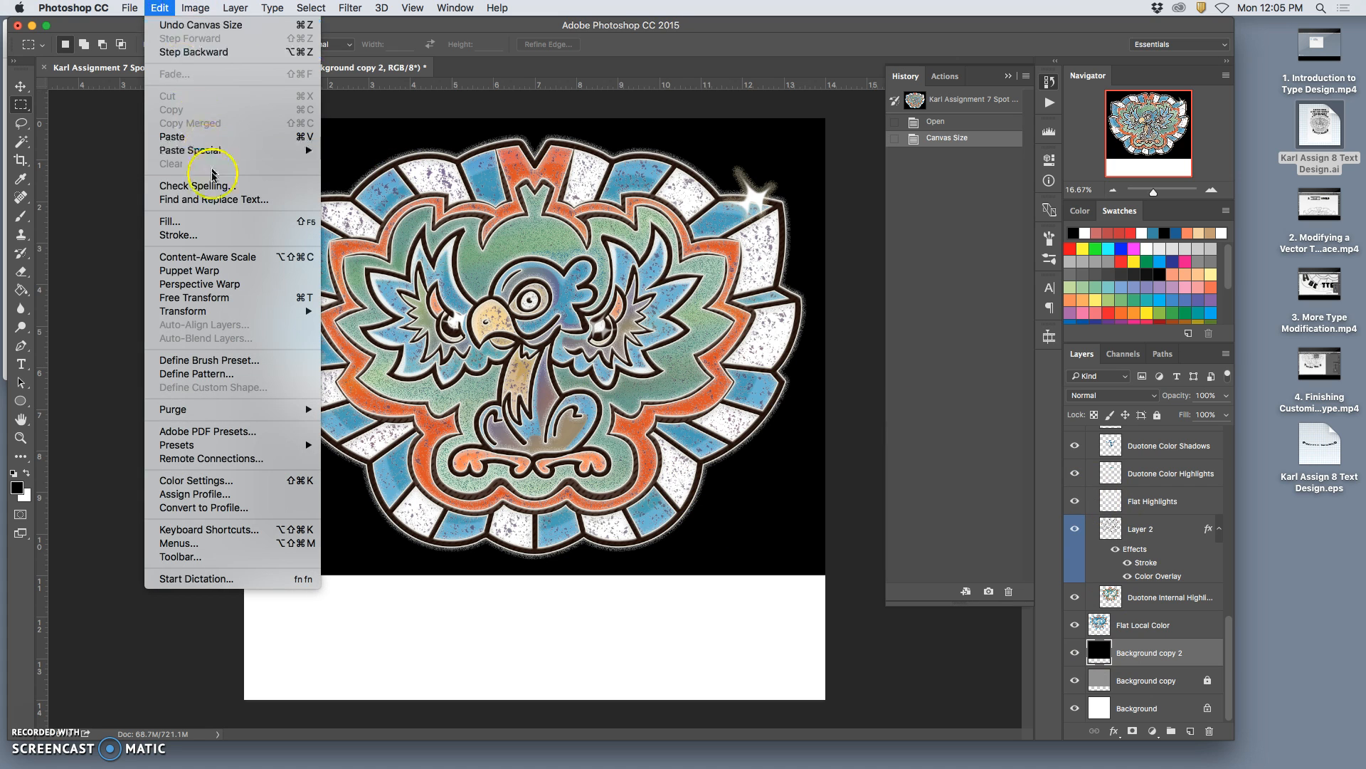
pyautogui.click(242, 214)
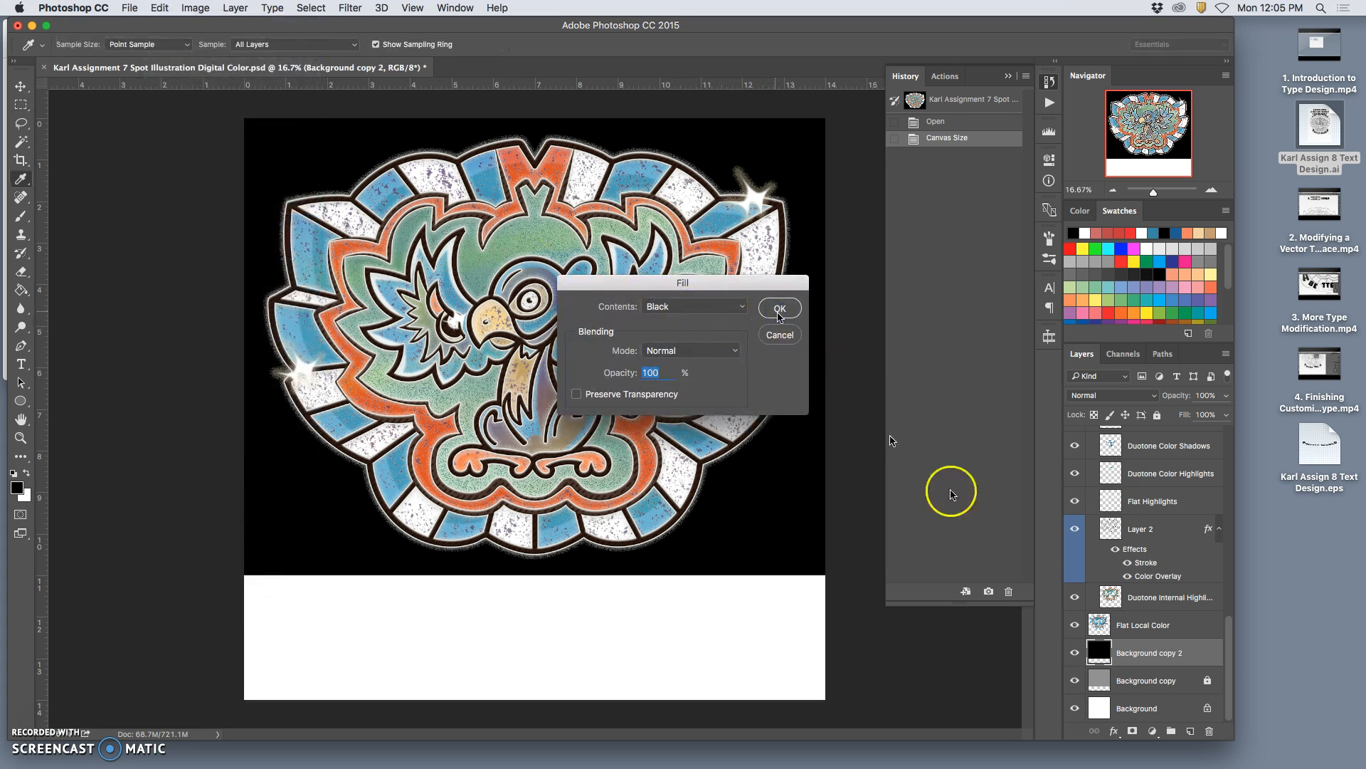
pyautogui.click(780, 309)
pyautogui.press('m')
# - Unlock the Background copy layer and fill it completely with gray
pyautogui.click(1147, 677)
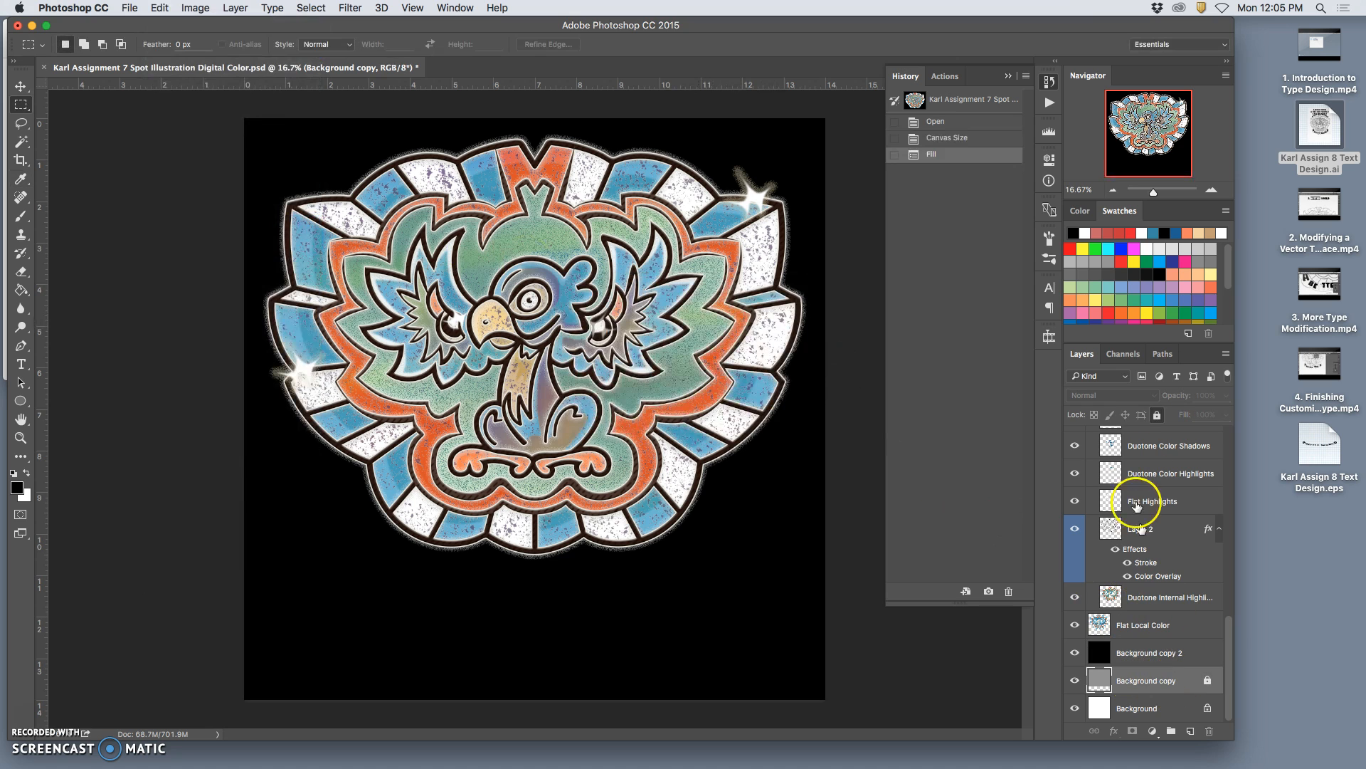
pyautogui.click(1156, 414)
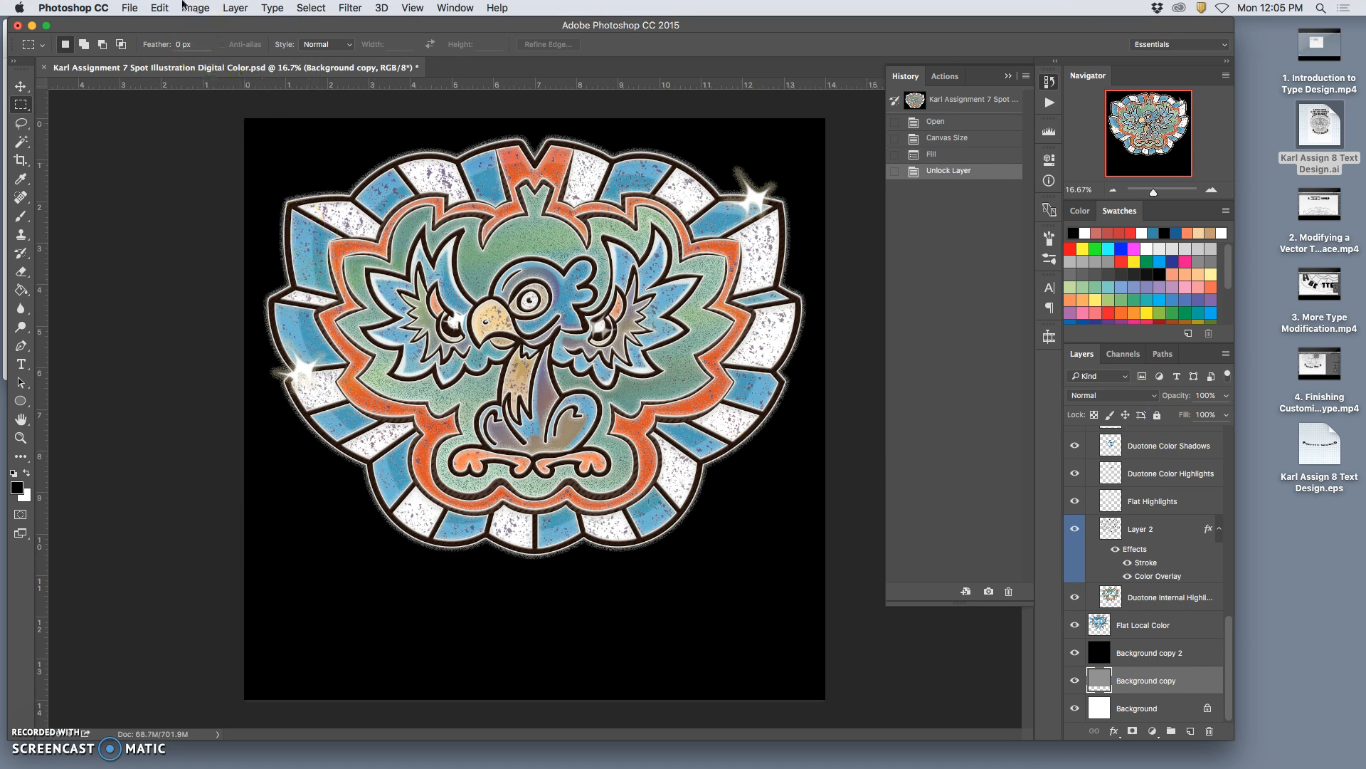
pyautogui.click(159, 8)
pyautogui.click(211, 220)
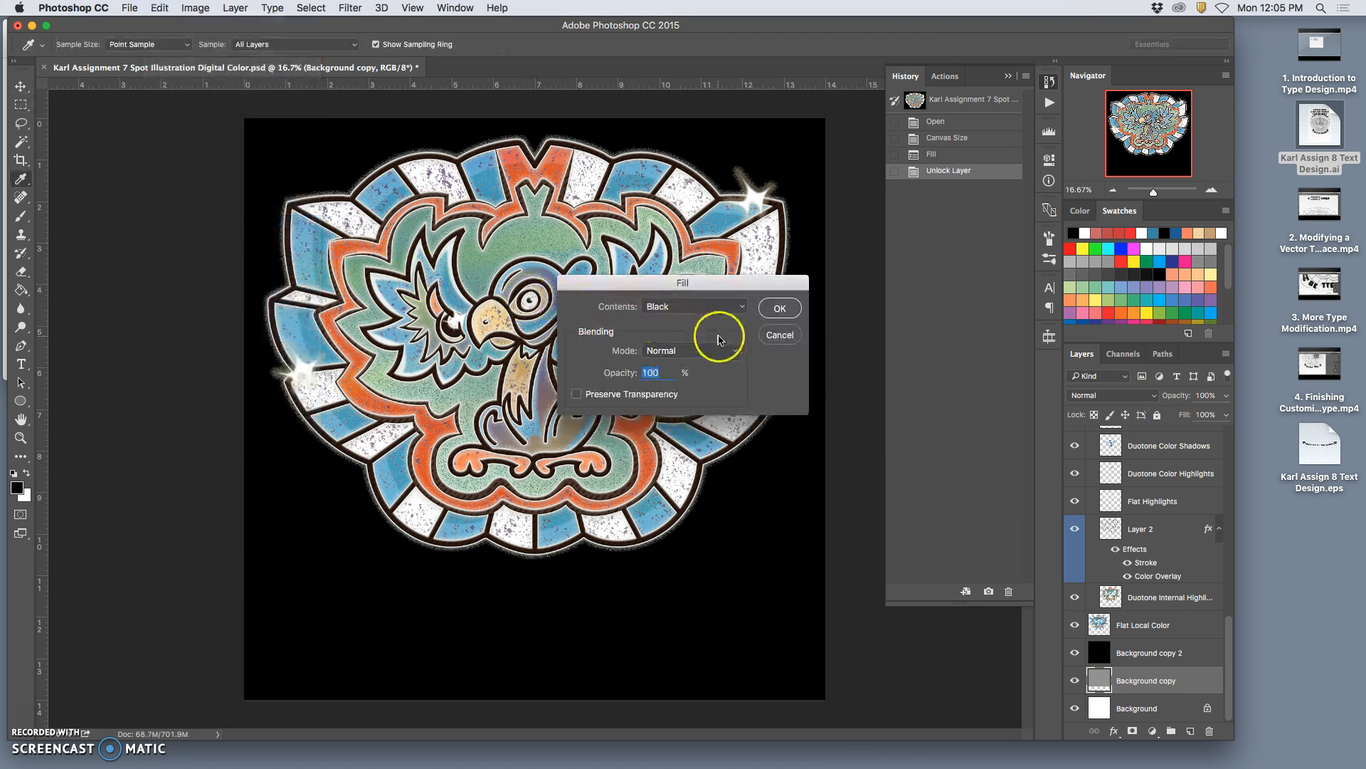
pyautogui.click(705, 306)
pyautogui.click(694, 320)
pyautogui.click(780, 308)
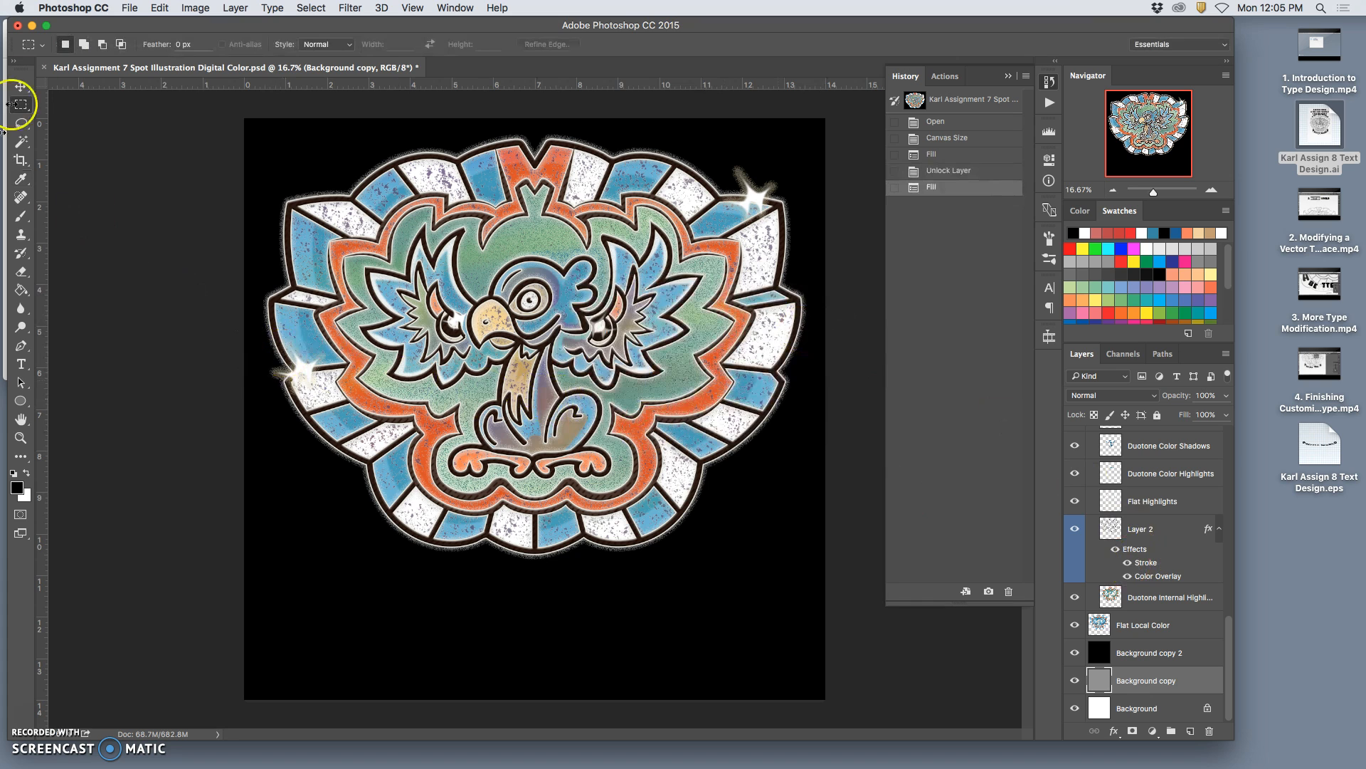
# - Save the document to the Desktop in Photoshop format, changing its title to "Assignment 8 Spot Illustration with Text Digital Color"
pyautogui.click(128, 8)
pyautogui.click(154, 164)
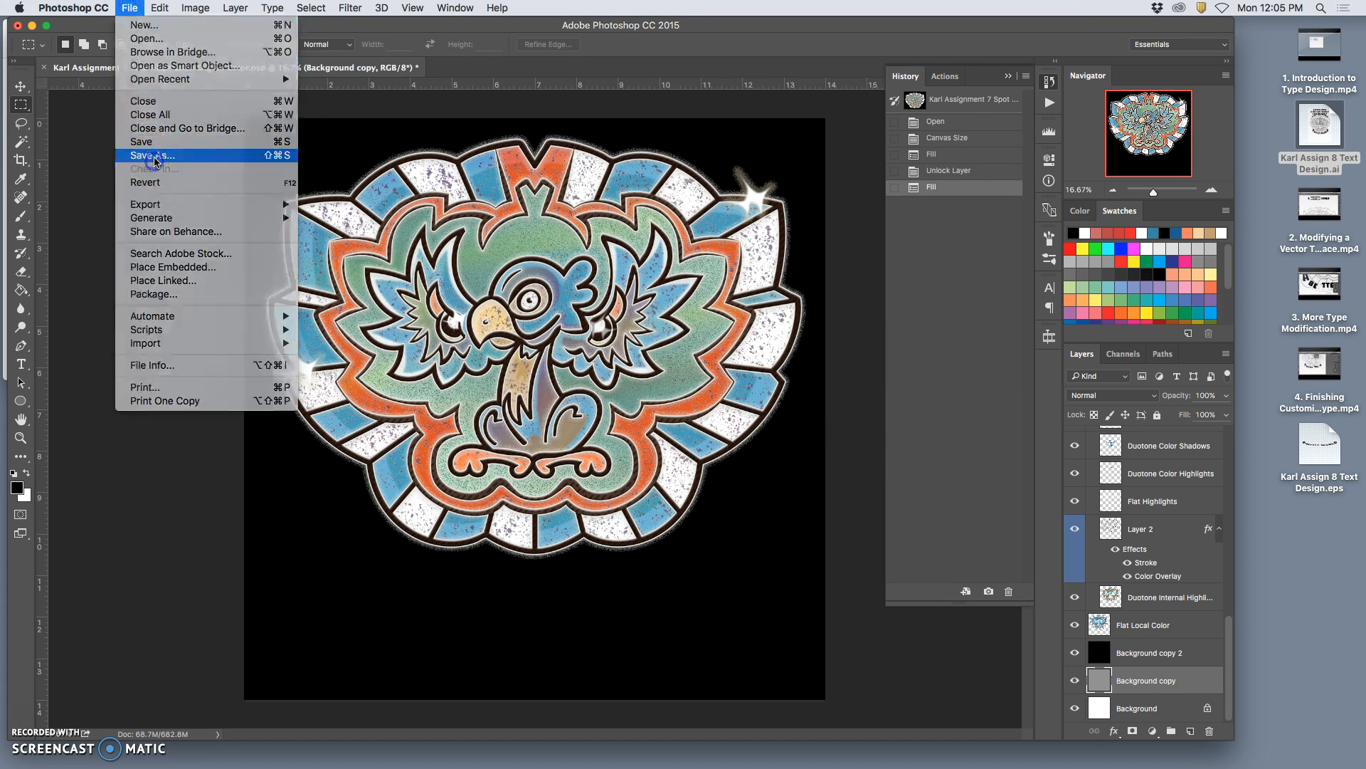
pyautogui.click(671, 173)
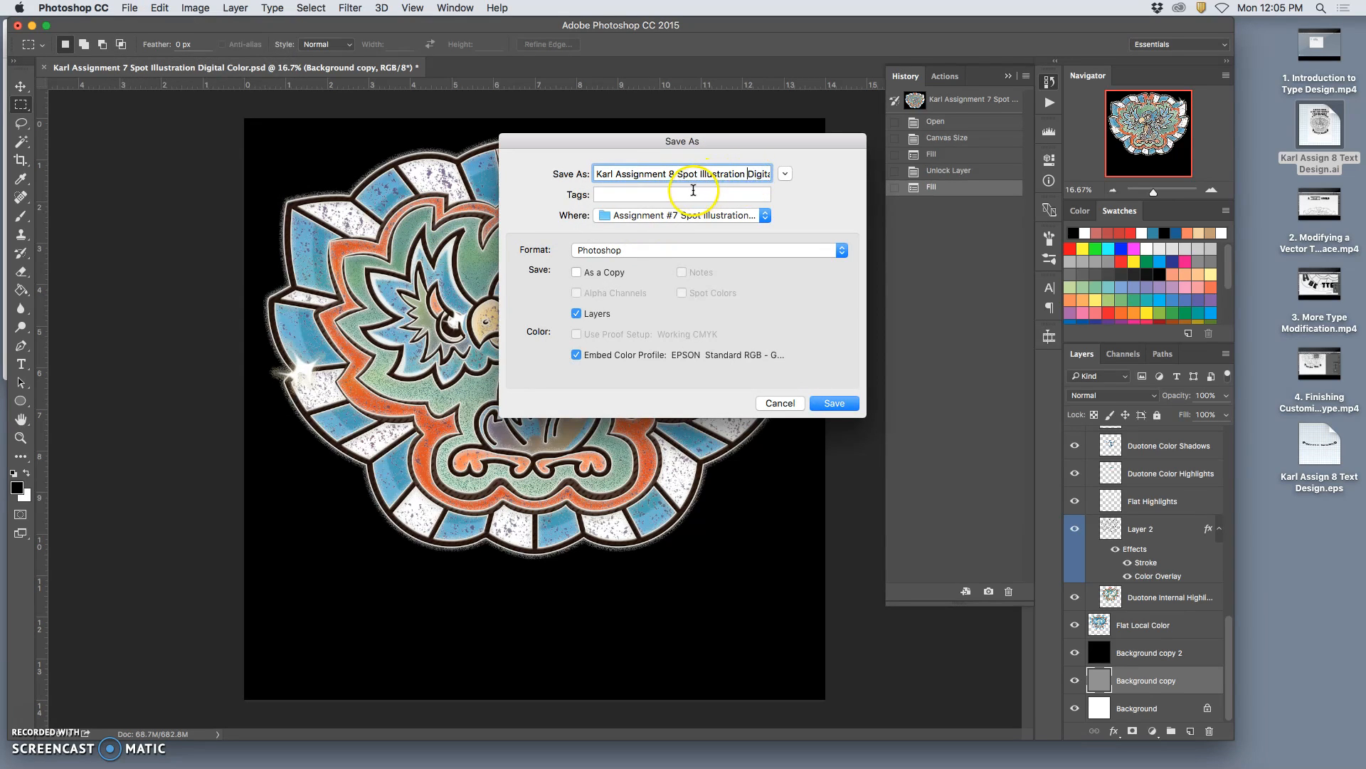
pyautogui.write('h Text')
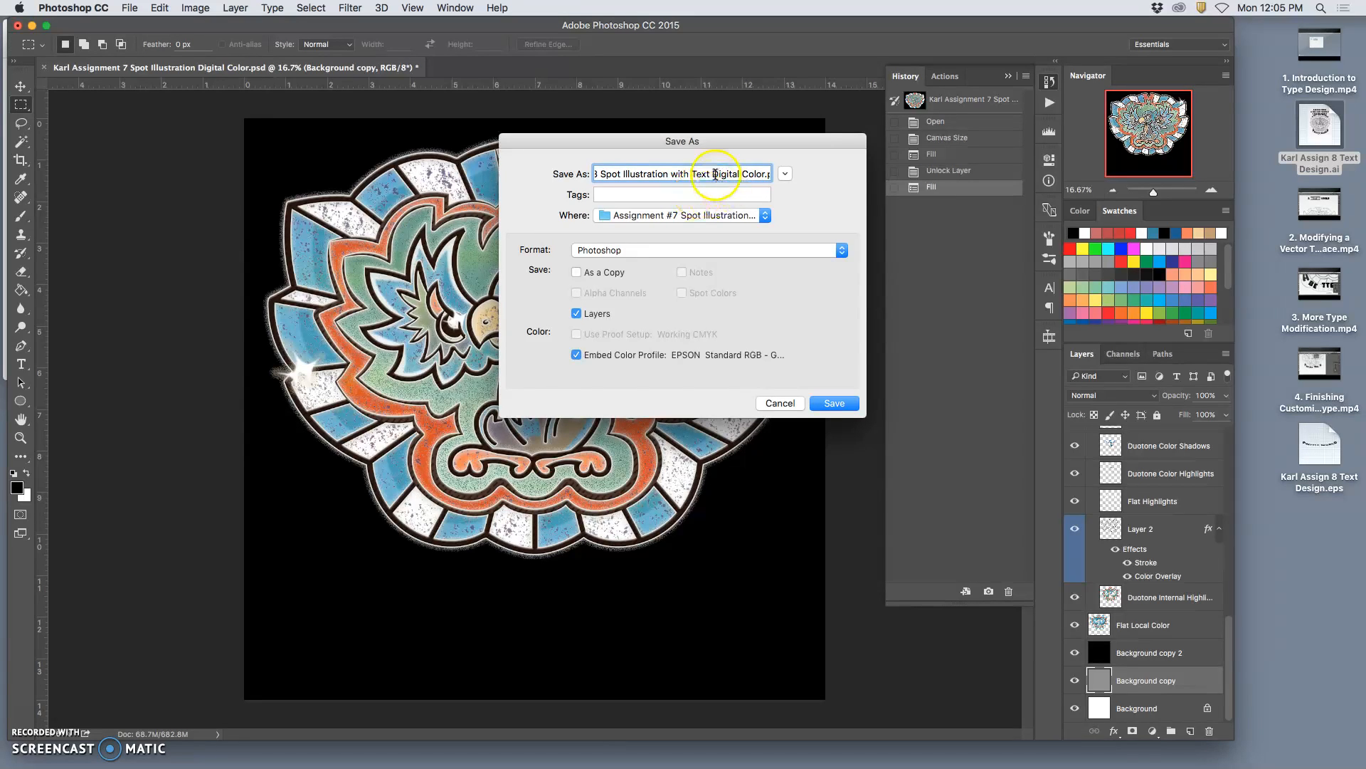
pyautogui.moveTo(715, 174); pyautogui.dragTo(782, 179)
pyautogui.click(834, 404)
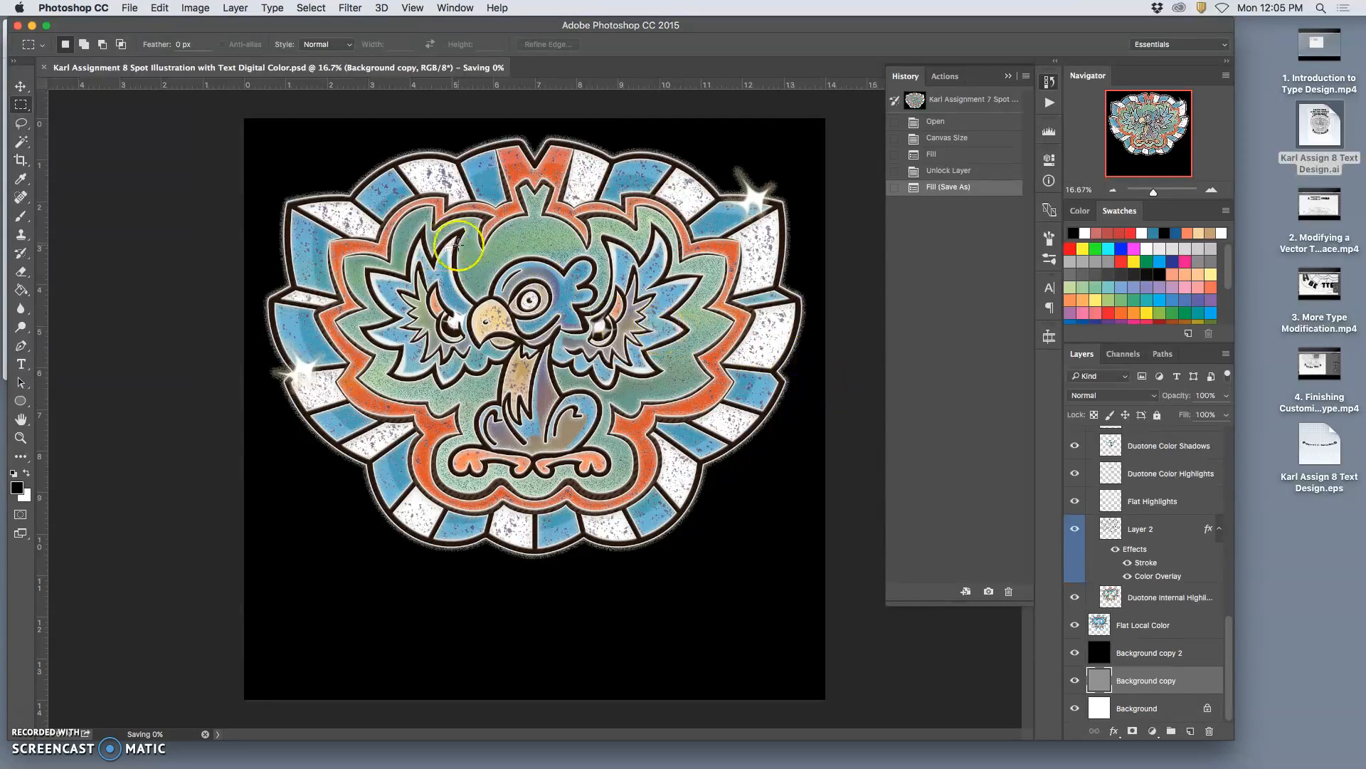
# - Check the document's dimensions and resolution in Image Size
pyautogui.click(204, 8)
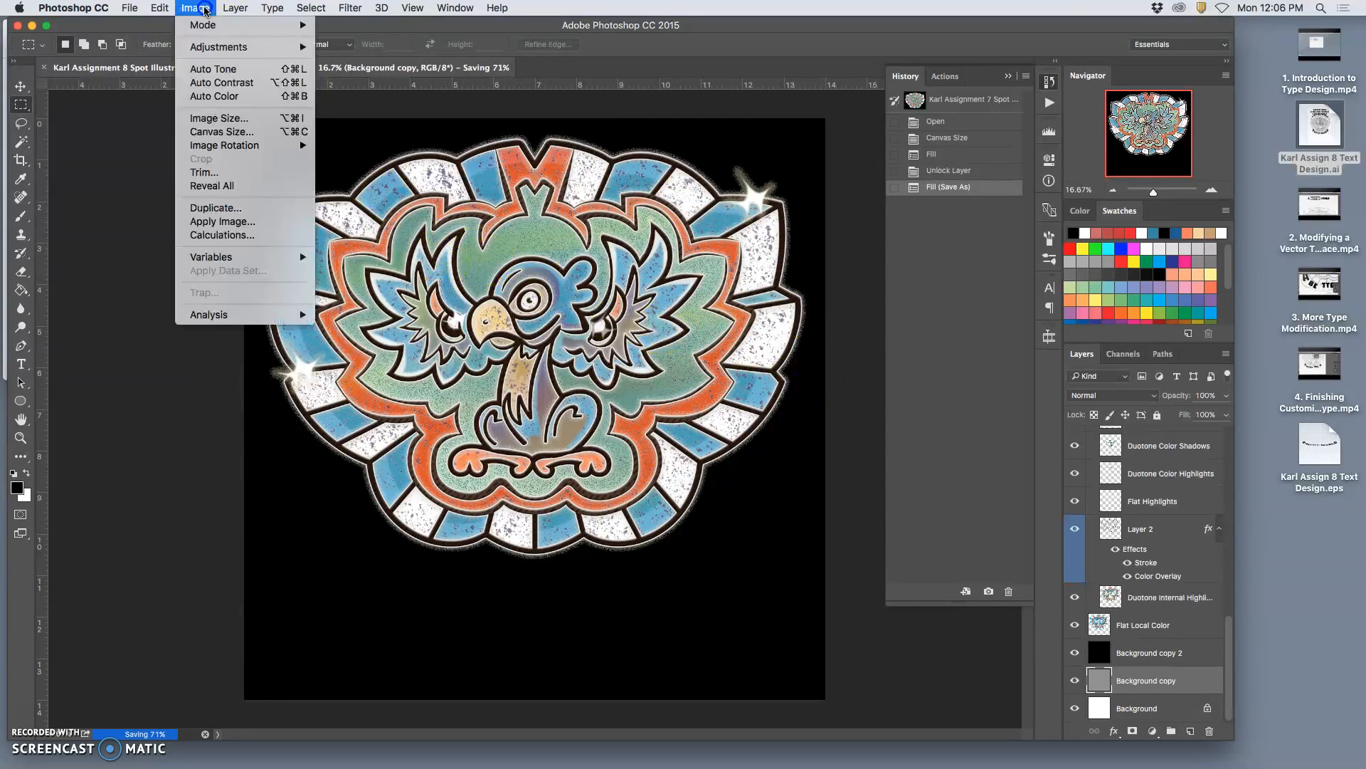
pyautogui.click(220, 117)
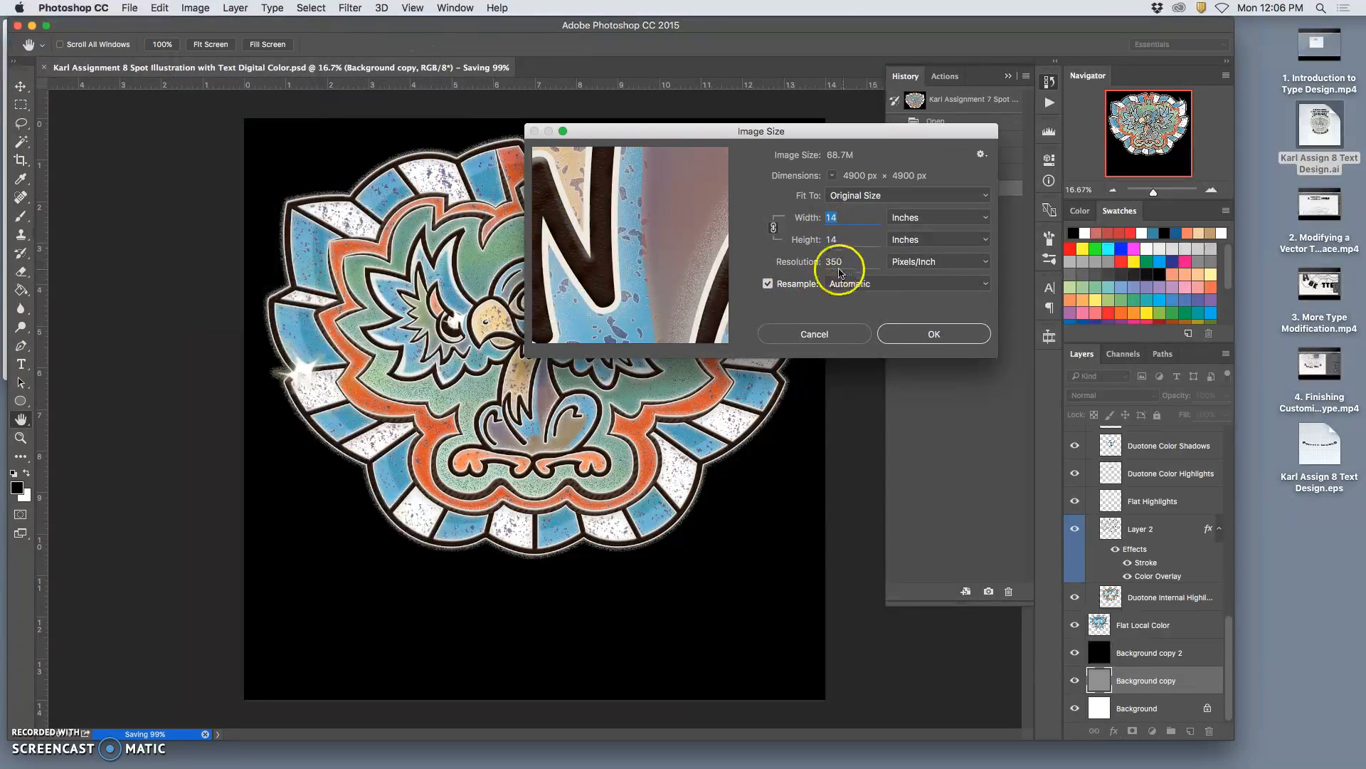
pyautogui.click(935, 335)
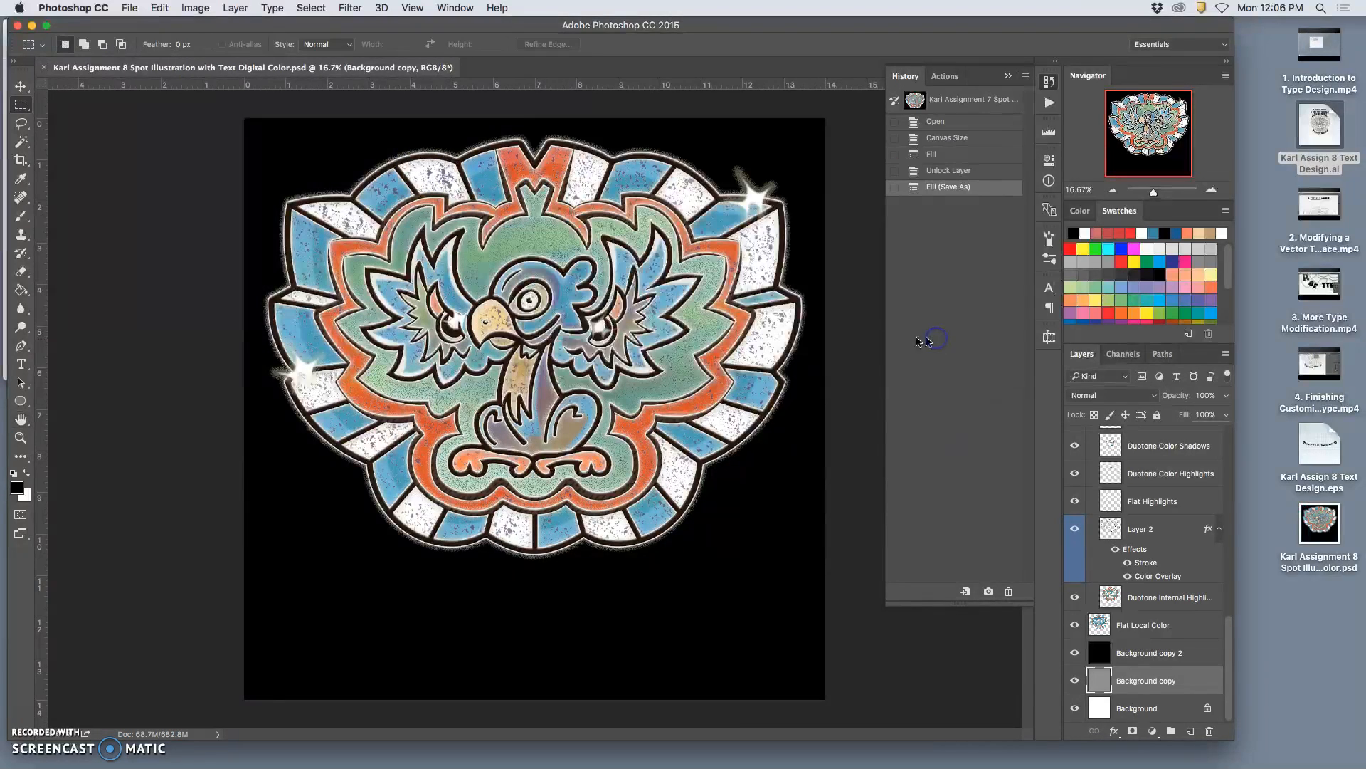
# - Place the Assign 8 Text Design EPS from the Desktop into the document and bring its layer to the top of the stack
pyautogui.moveTo(1325, 442); pyautogui.dragTo(610, 598)
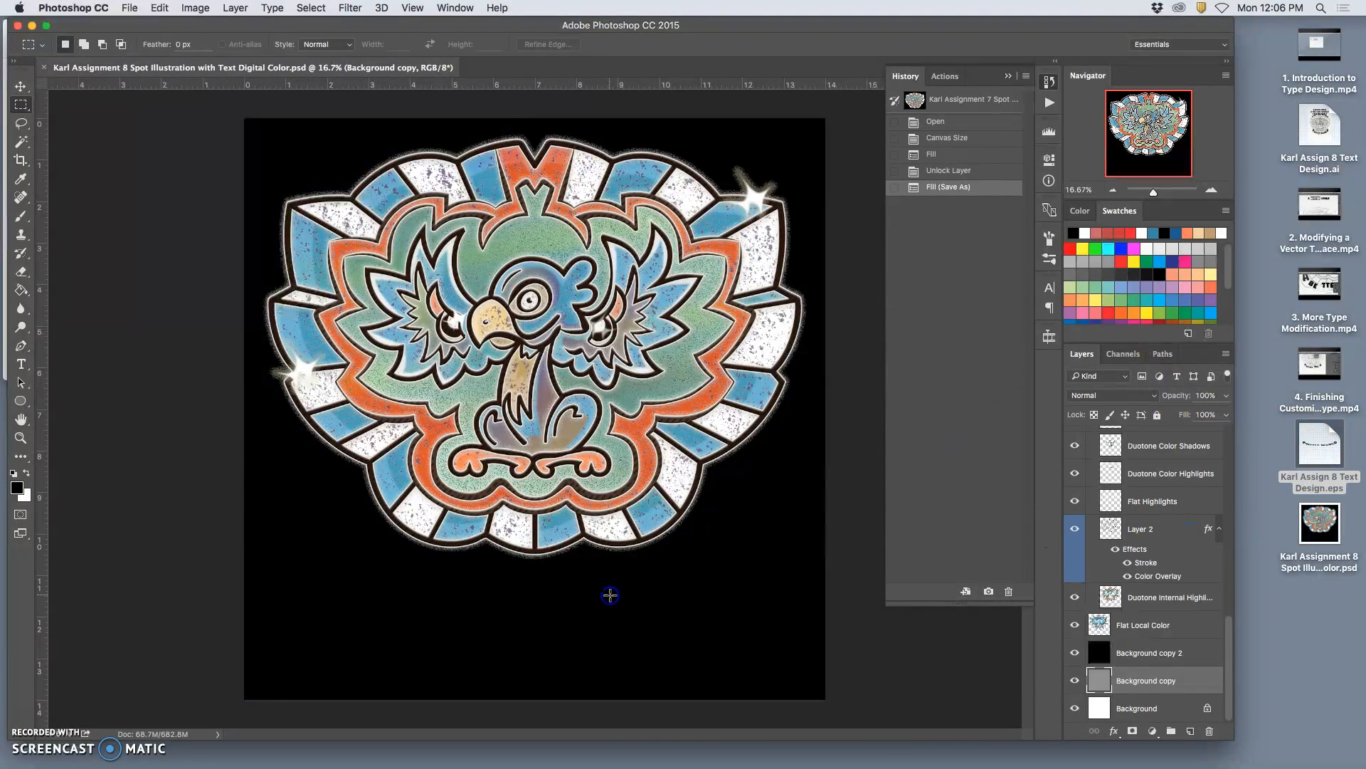
pyautogui.click(26, 86)
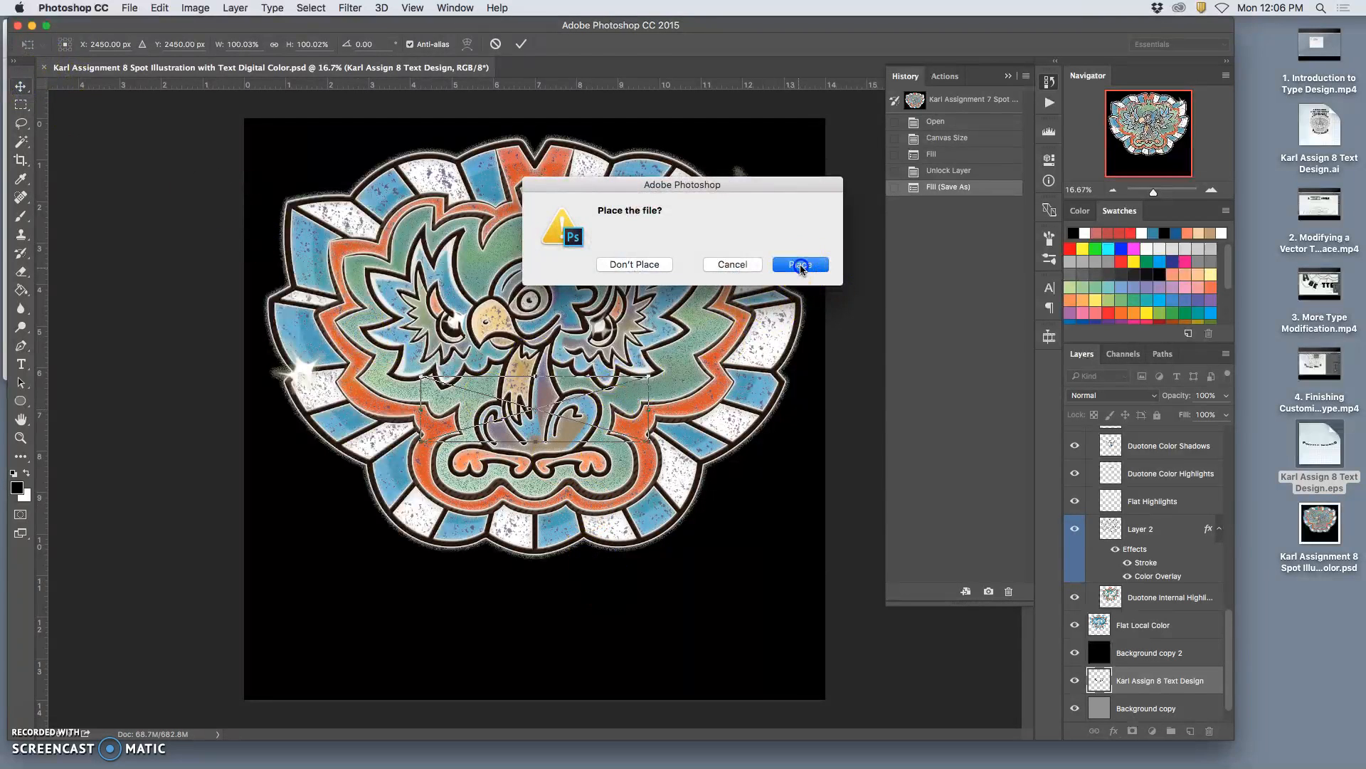
pyautogui.click(801, 265)
pyautogui.moveTo(1155, 684); pyautogui.dragTo(1135, 434)
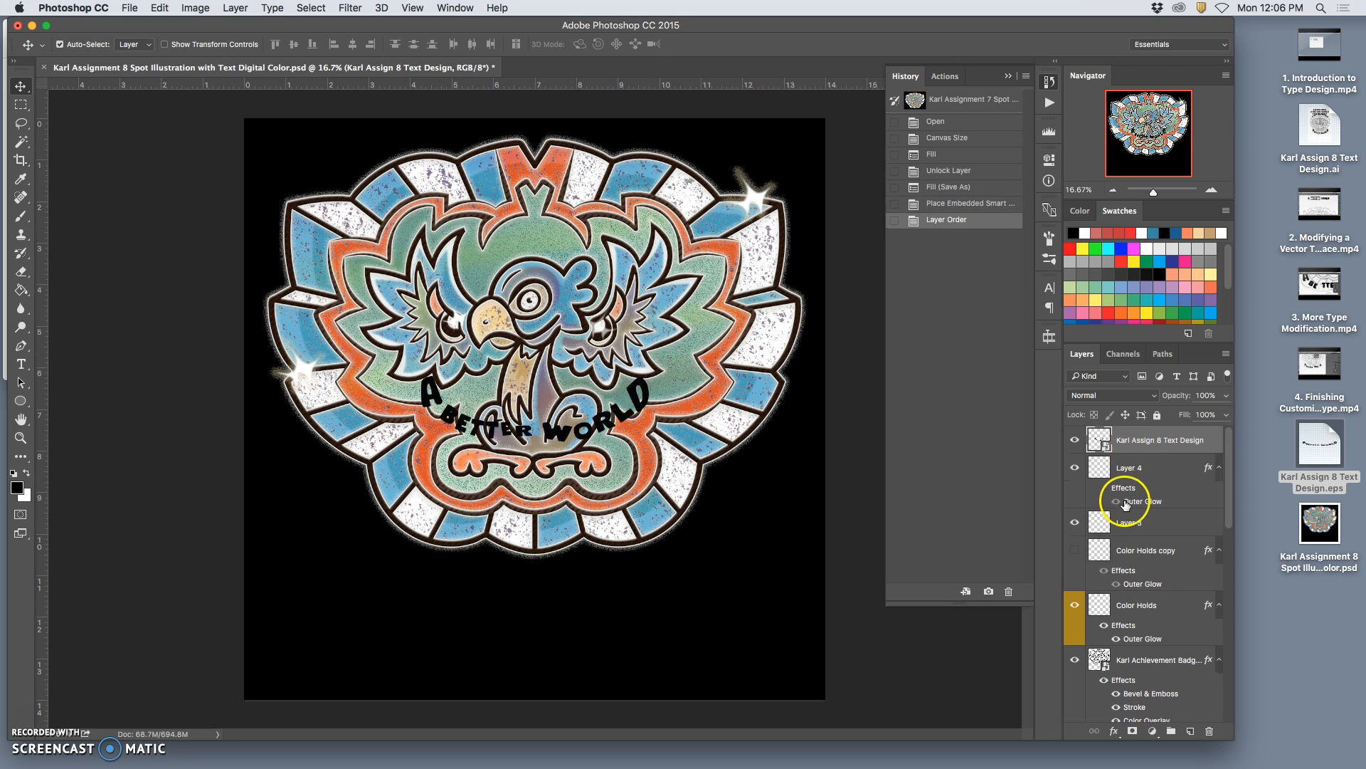
# - Hide the black Background copy 2 layer
pyautogui.scroll(-10, 1150, 626)
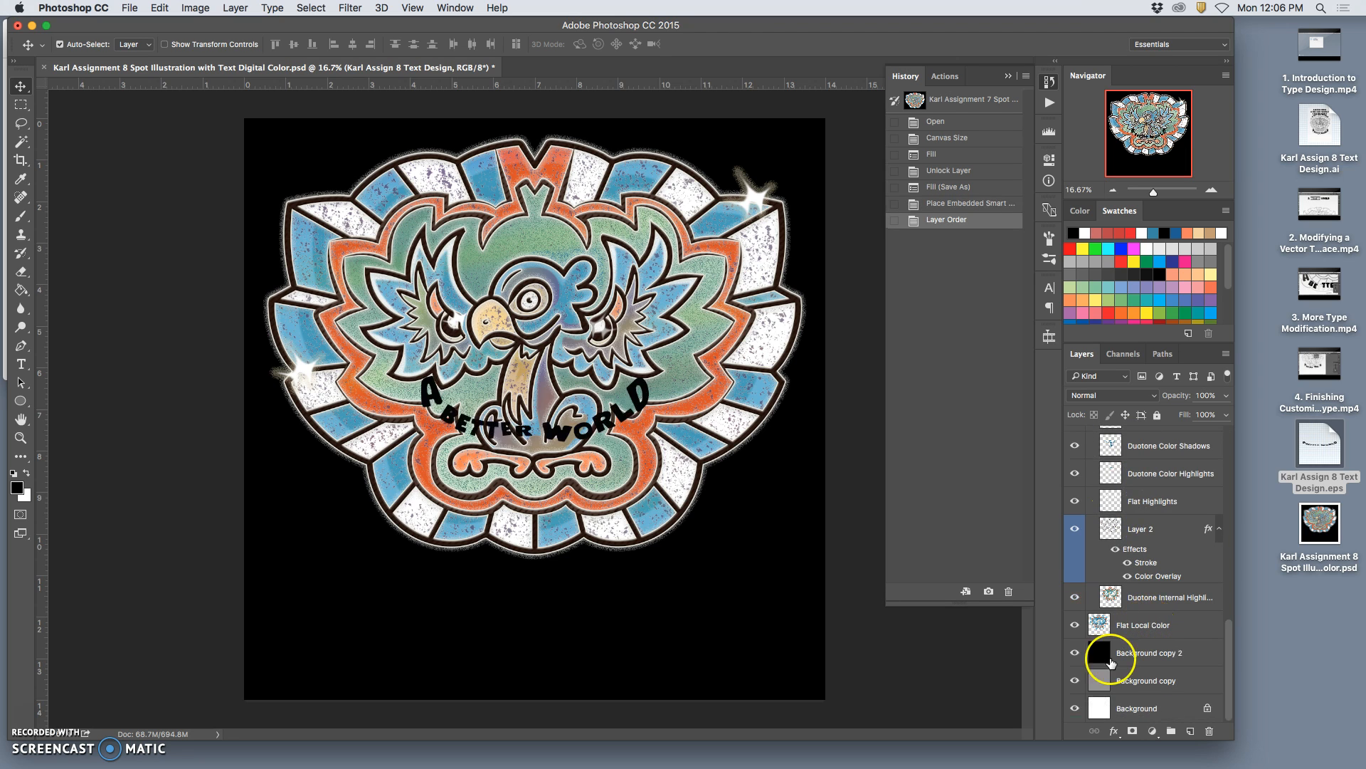
pyautogui.click(1075, 653)
pyautogui.scroll(10, 1153, 510)
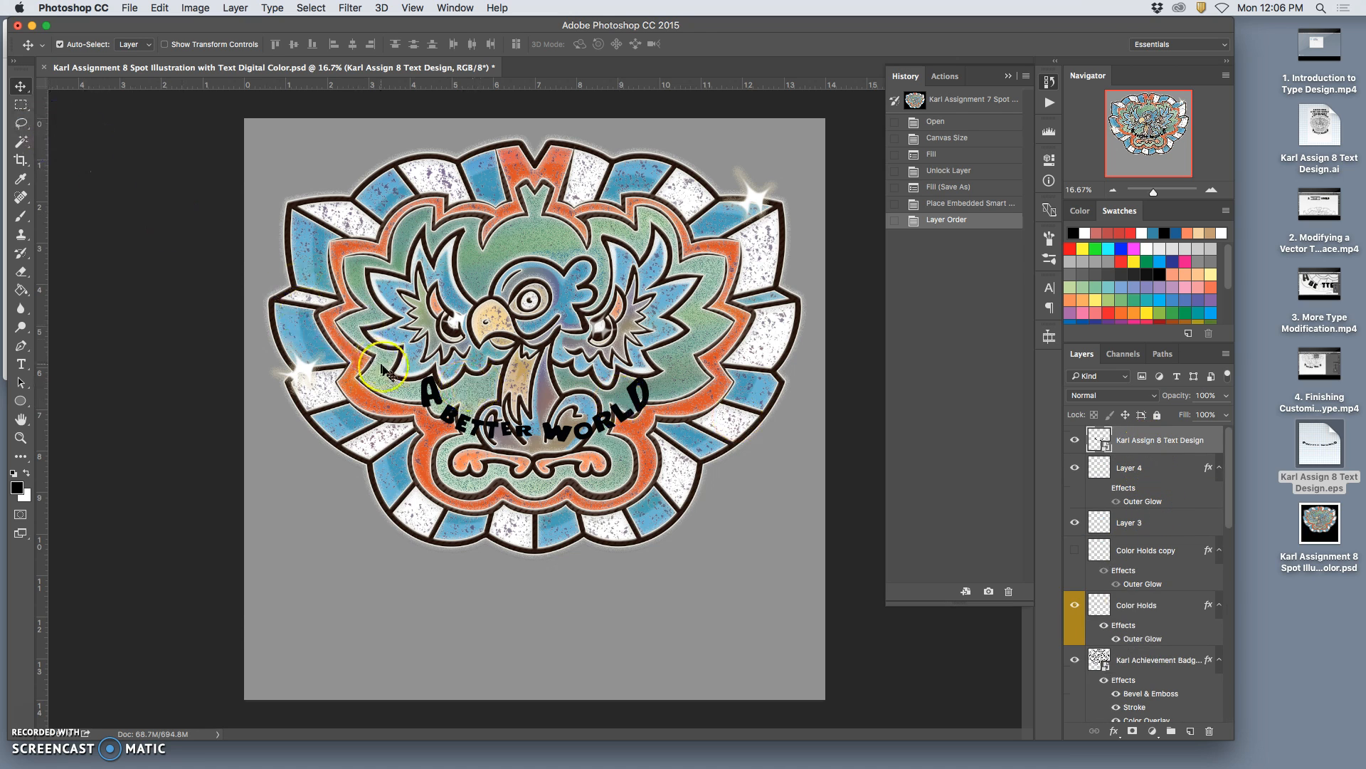
# - Move the "A BETTER WORLD" lettering below the bird badge and scale it up to about 203% to wrap the badge's lower edge
pyautogui.moveTo(436, 393); pyautogui.dragTo(433, 561)
pyautogui.press('super+t')
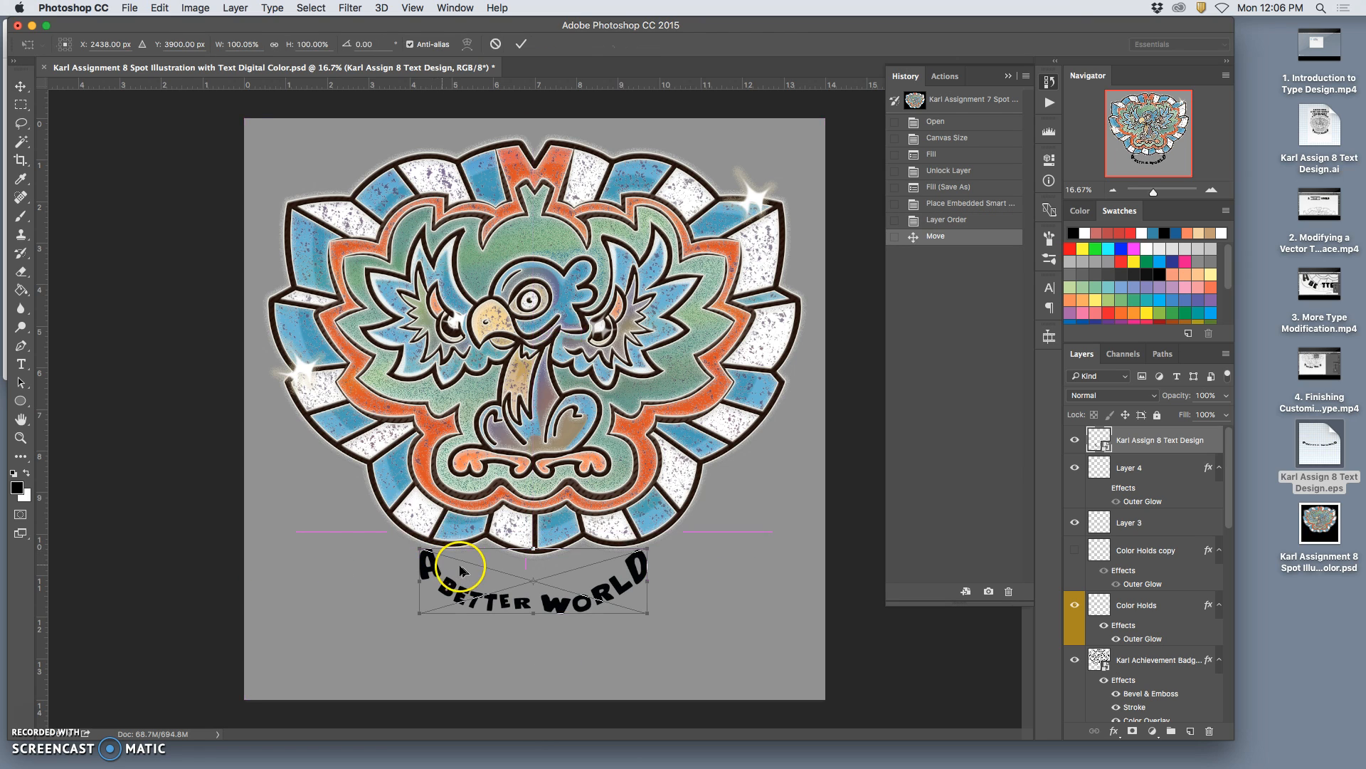
pyautogui.moveTo(644, 550); pyautogui.dragTo(746, 454)
pyautogui.moveTo(582, 614); pyautogui.dragTo(601, 583)
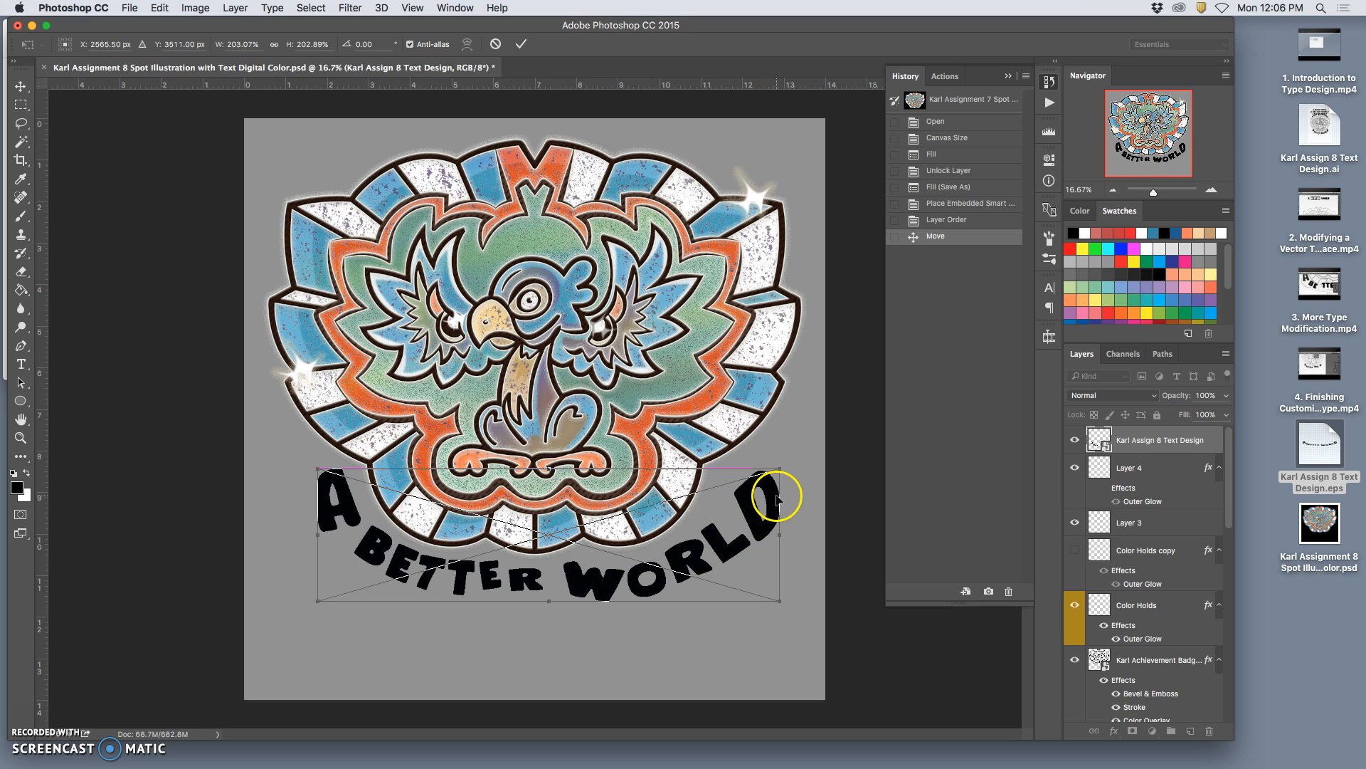
# - Narrow the lettering to about 184% width and rotate it to about -2.5 degrees
pyautogui.moveTo(796, 466); pyautogui.dragTo(788, 451)
pyautogui.moveTo(780, 524); pyautogui.dragTo(758, 525)
pyautogui.moveTo(765, 452); pyautogui.dragTo(764, 449)
pyautogui.rightClick(721, 493)
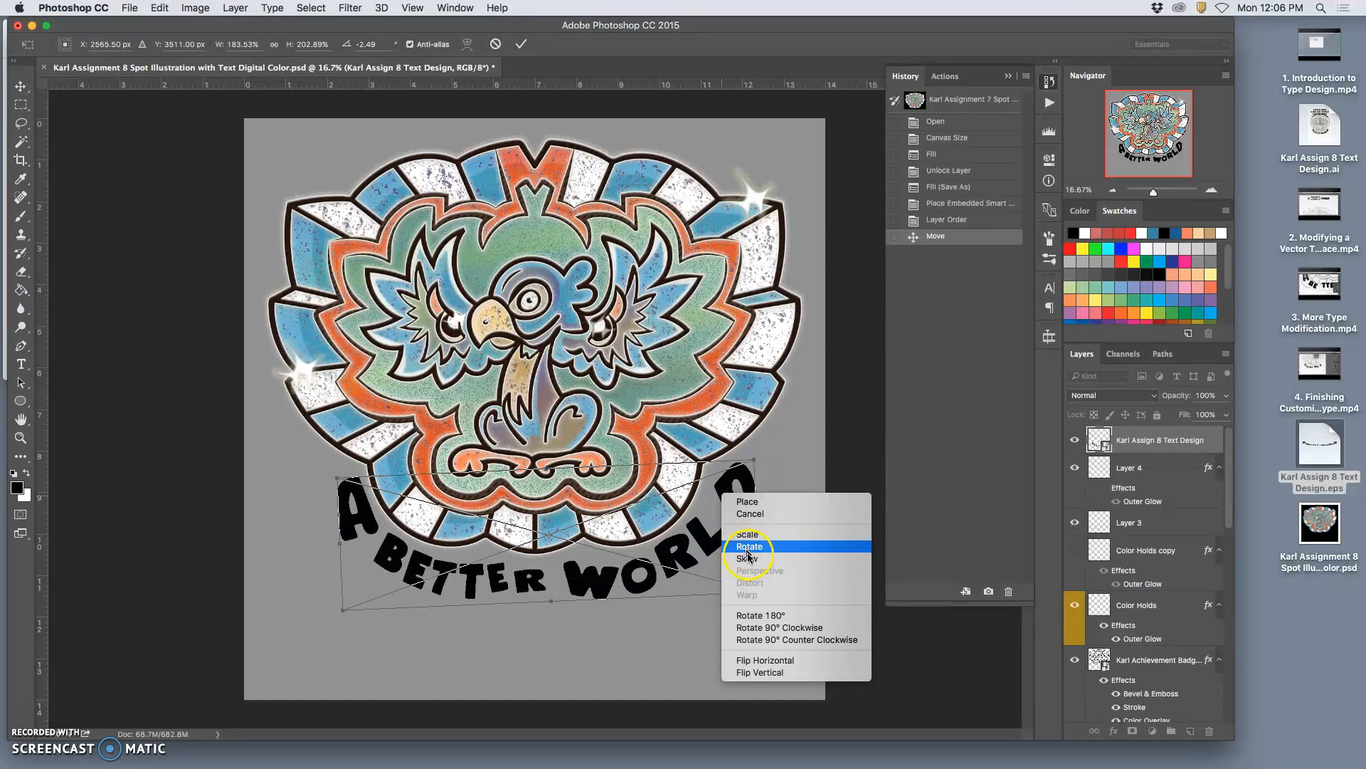
pyautogui.click(788, 473)
# - Nudge the lettering slightly left and down, to about X 2547.5 px and Y 3523 px
pyautogui.press('Left')
pyautogui.press('Left')
pyautogui.press('Left')
pyautogui.press('Left')
pyautogui.press('Down')
pyautogui.press('Down')
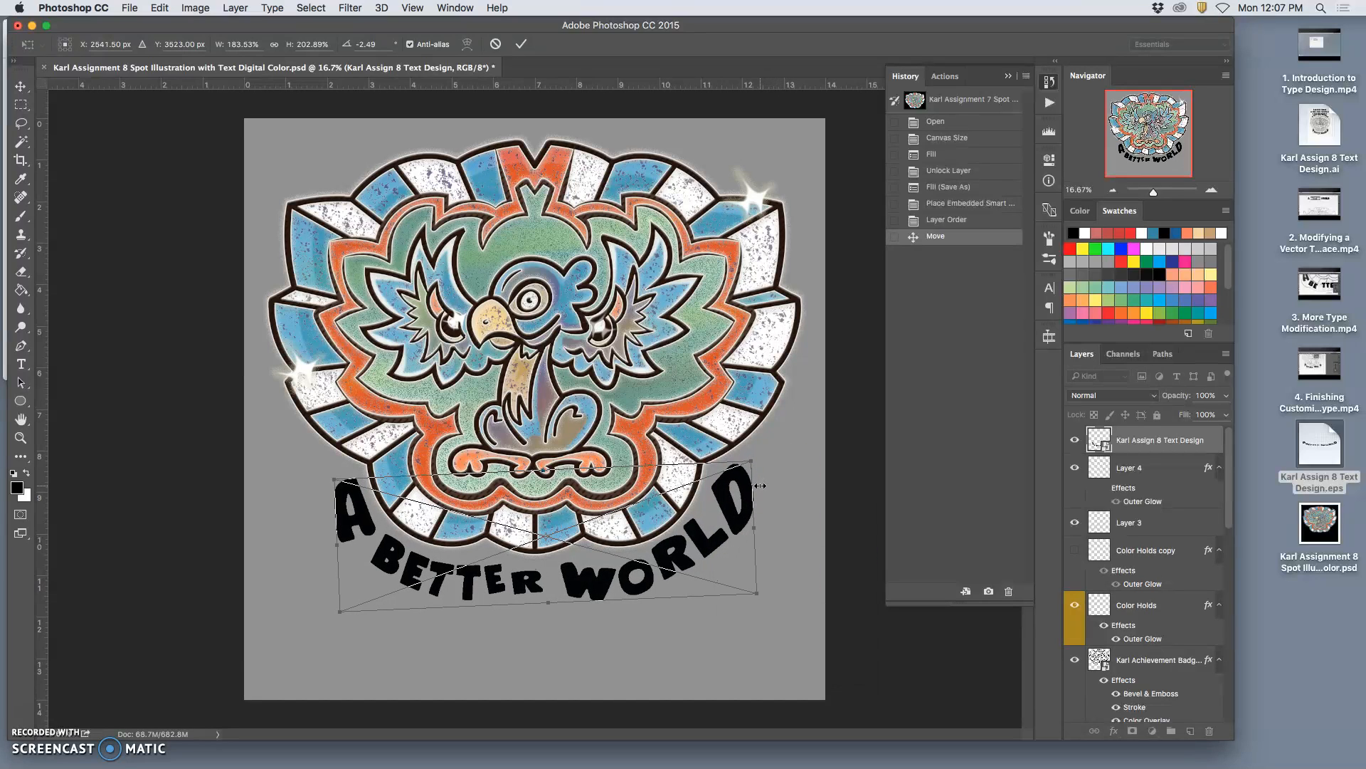
pyautogui.press('Right')
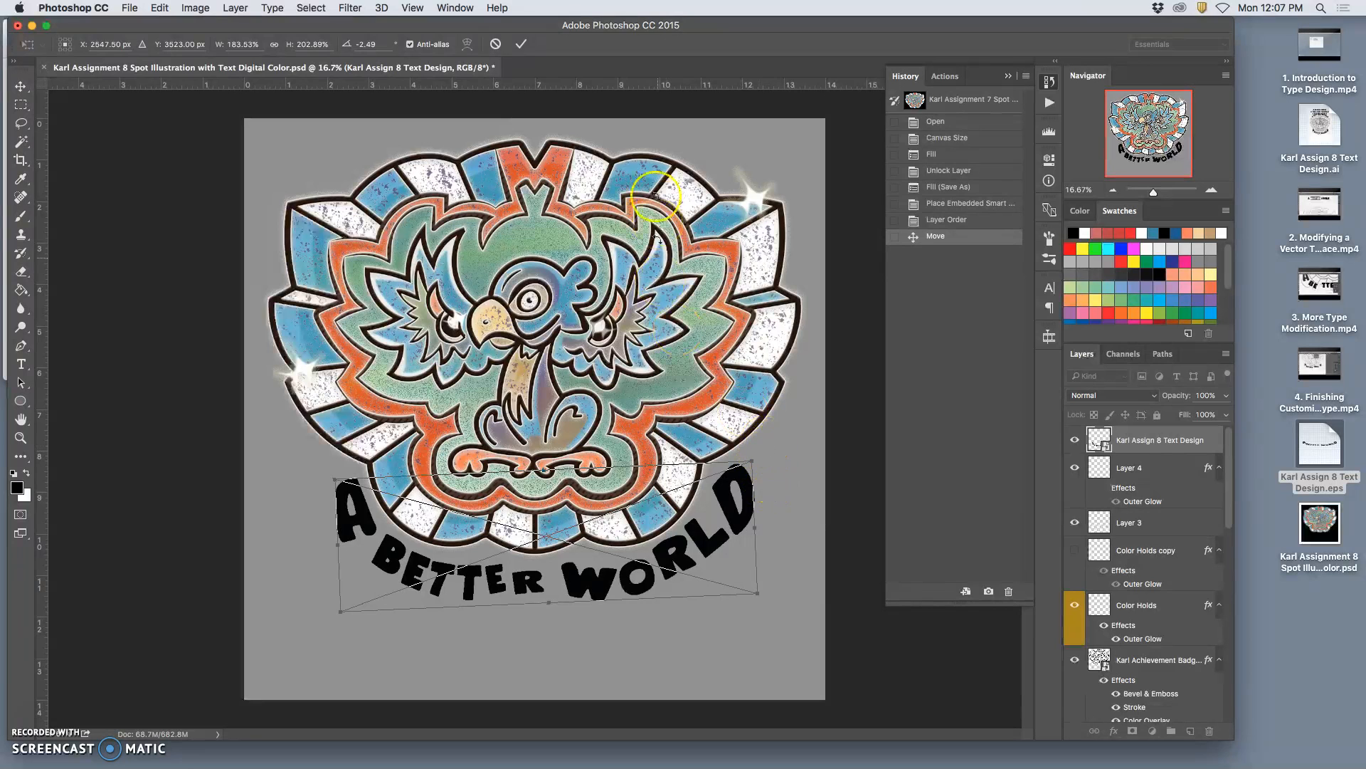
# - Level the lettering to about -0.8 degrees against a horizontal guide along its top, shift it left, and apply the transform
pyautogui.moveTo(627, 87); pyautogui.dragTo(620, 468)
pyautogui.press('super+semicolon')
pyautogui.moveTo(769, 461); pyautogui.dragTo(753, 494)
pyautogui.hotkey('shift', 'Left')
pyautogui.hotkey('shift', 'Left')
pyautogui.hotkey('shift', 'Left')
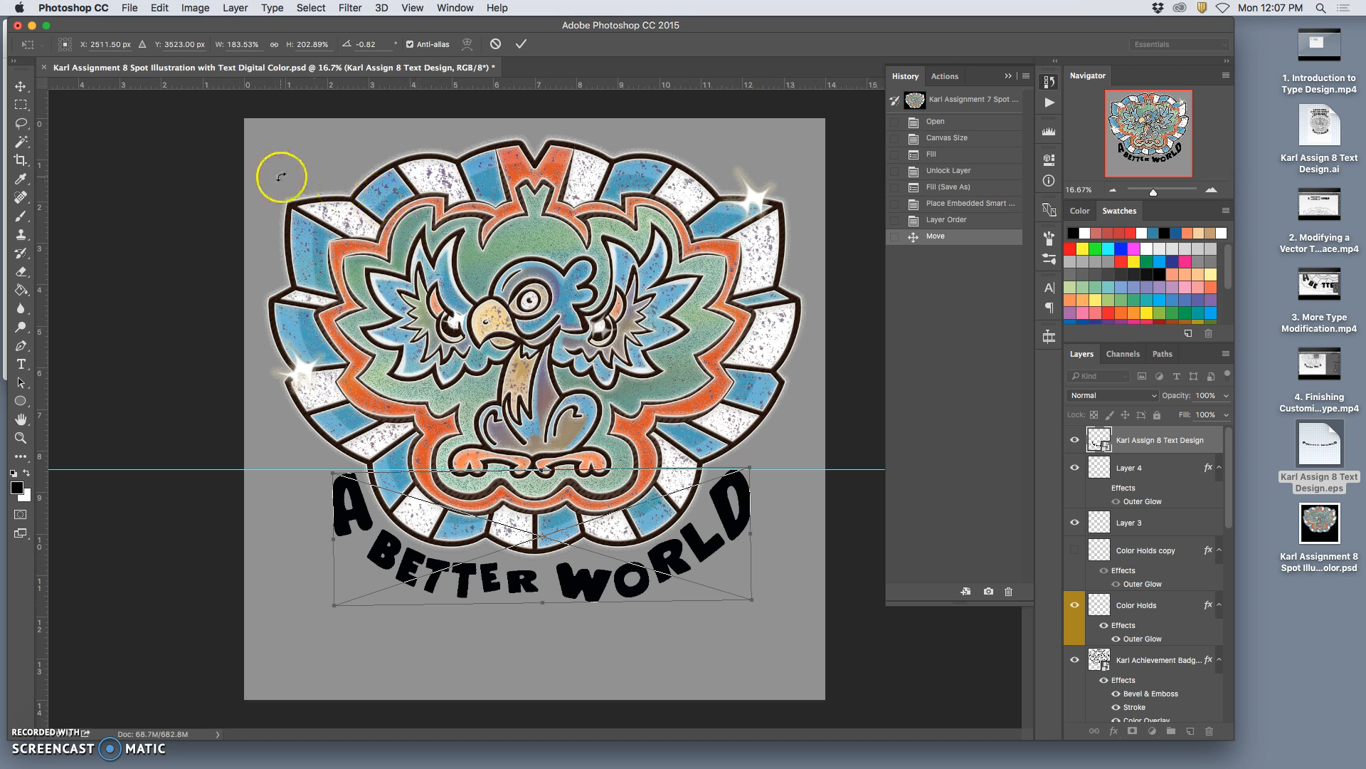
pyautogui.press('Return')
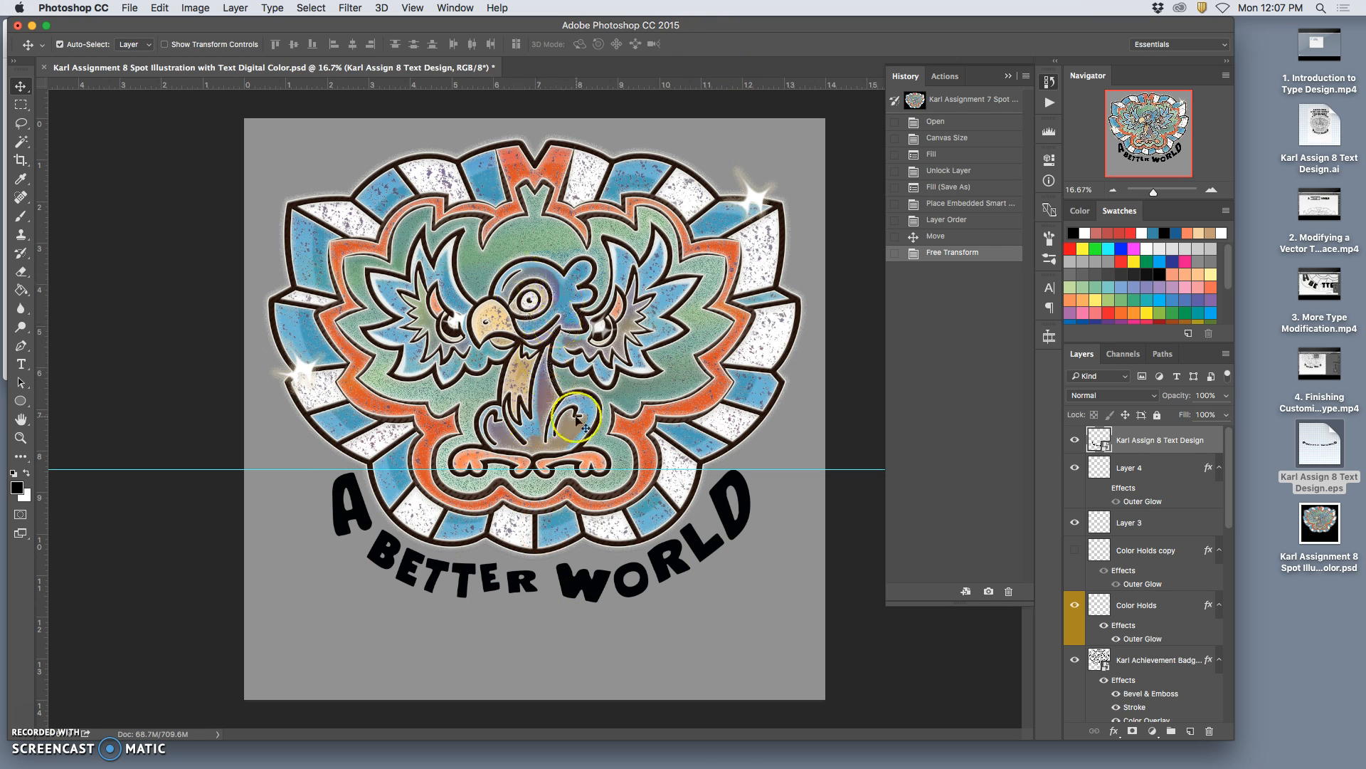
# - Switch to Illustrator and show the bird badge sketch on Layer 1 behind the lettering
pyautogui.moveTo(726, 766)
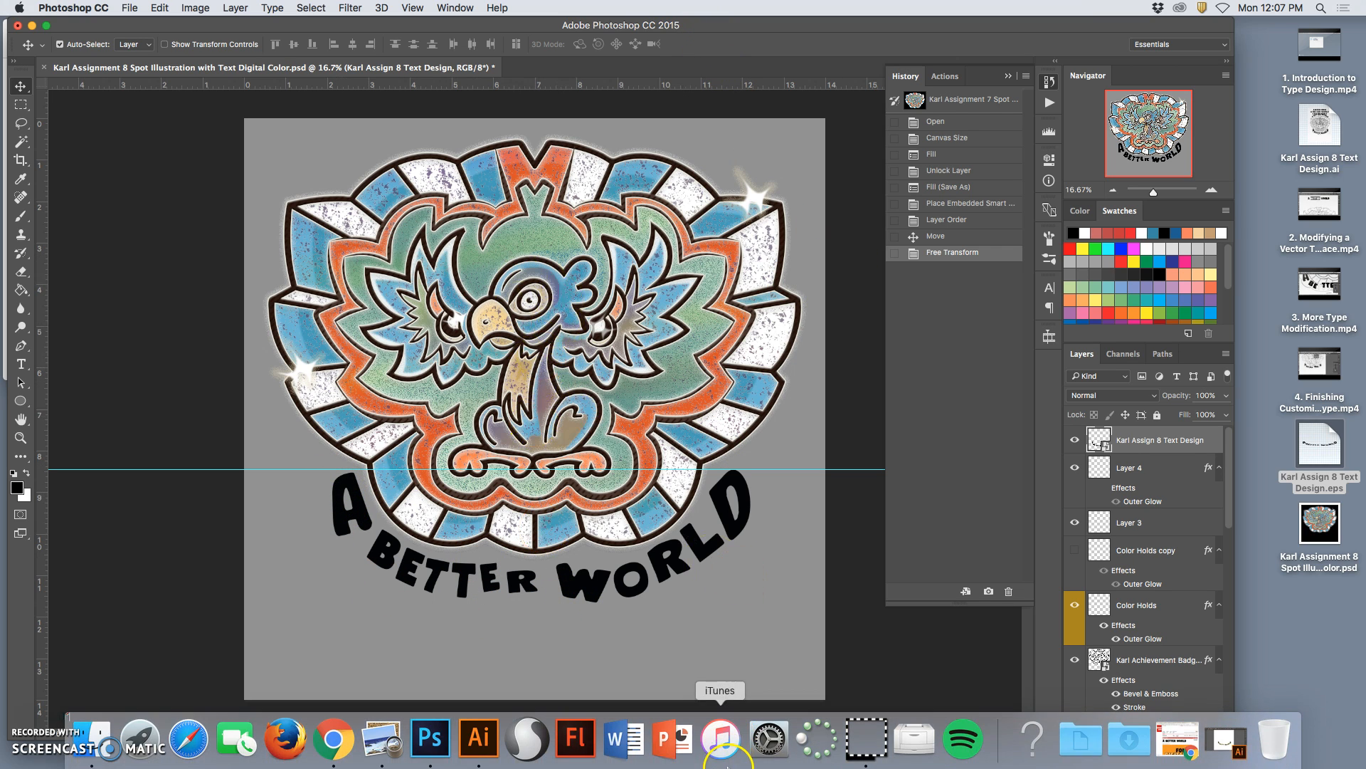
pyautogui.click(479, 740)
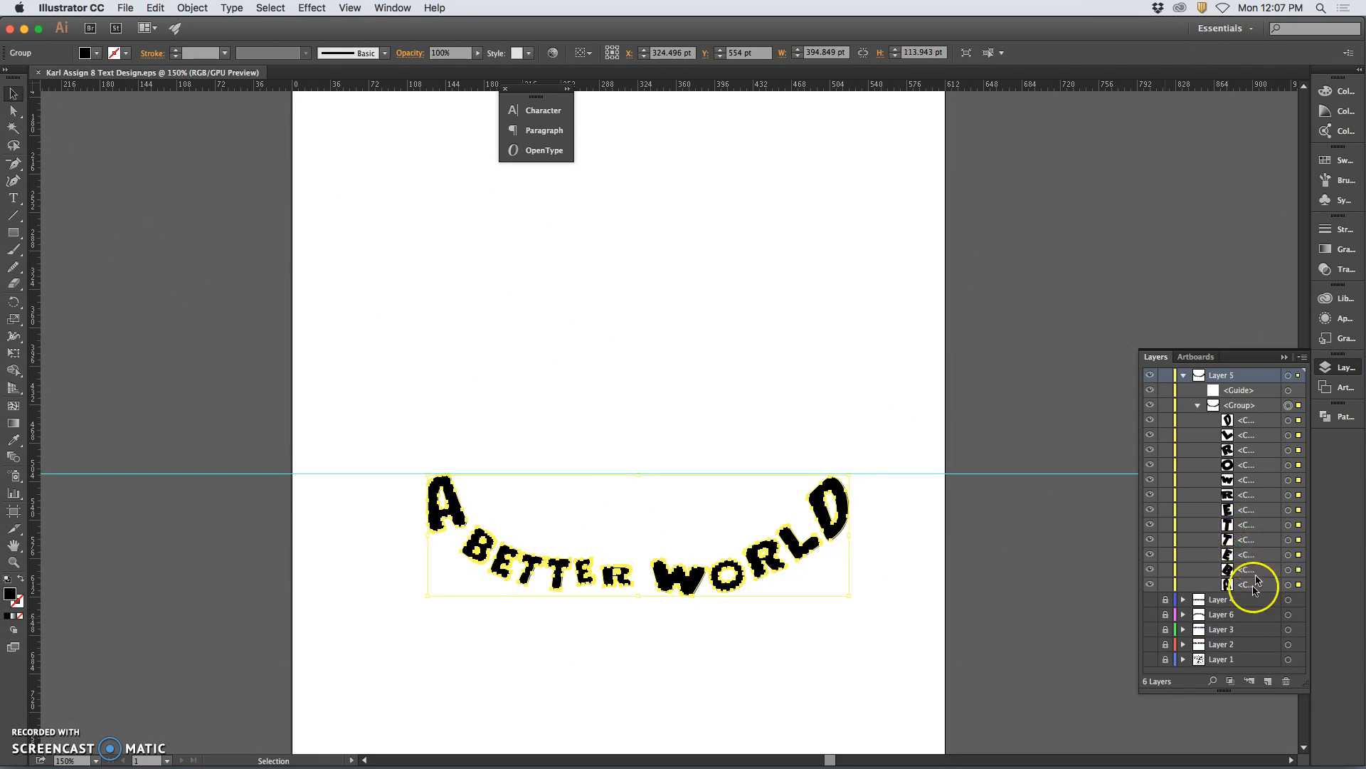
pyautogui.click(1149, 659)
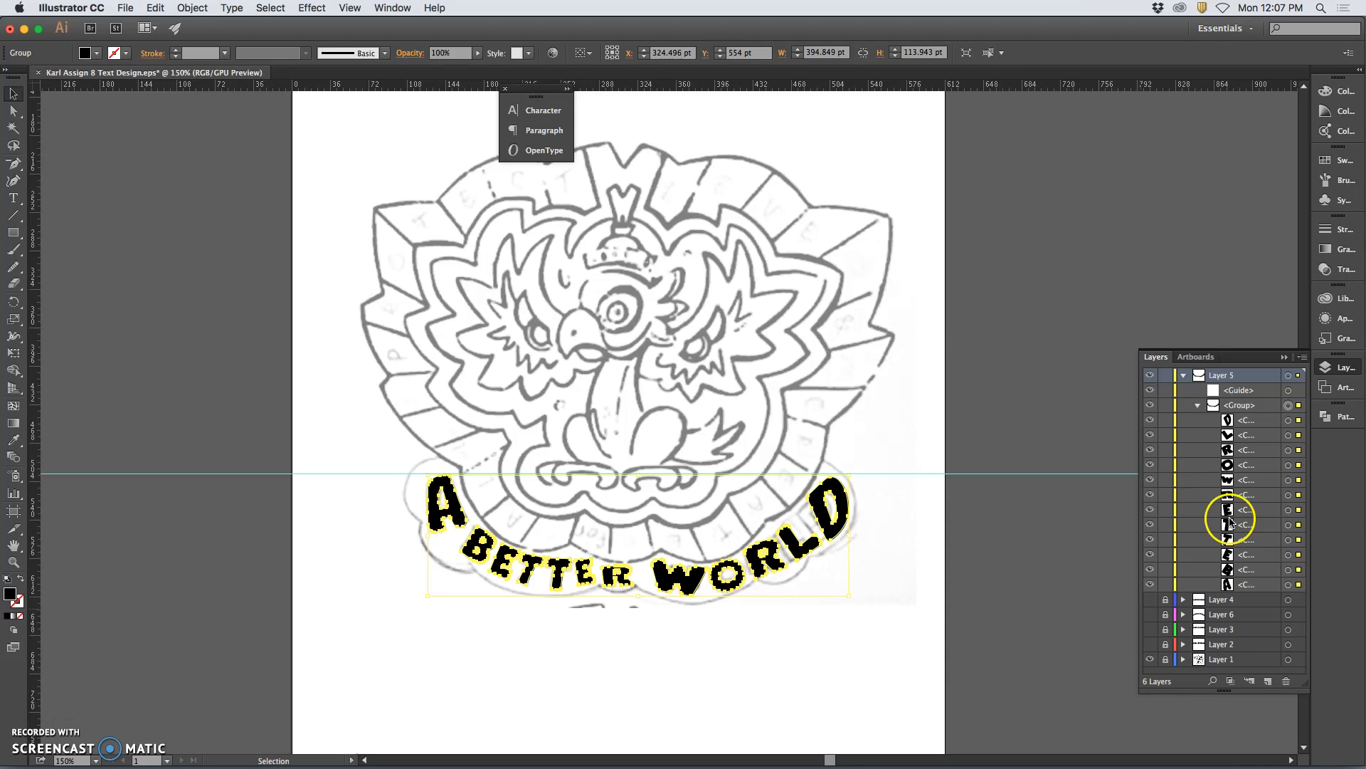
# - Lock and collapse the lettering layer, Layer 5, and add a new layer above it
pyautogui.click(1166, 375)
pyautogui.click(1183, 376)
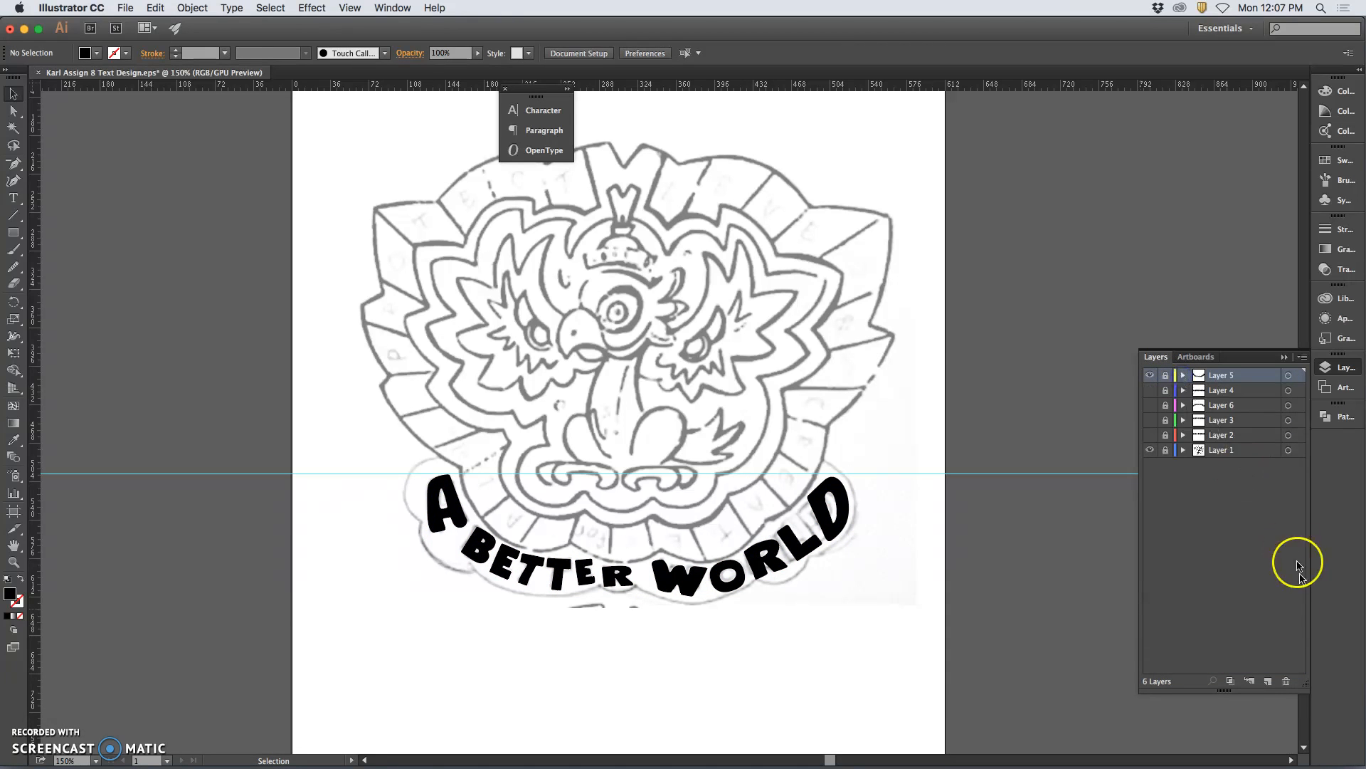
pyautogui.click(1268, 681)
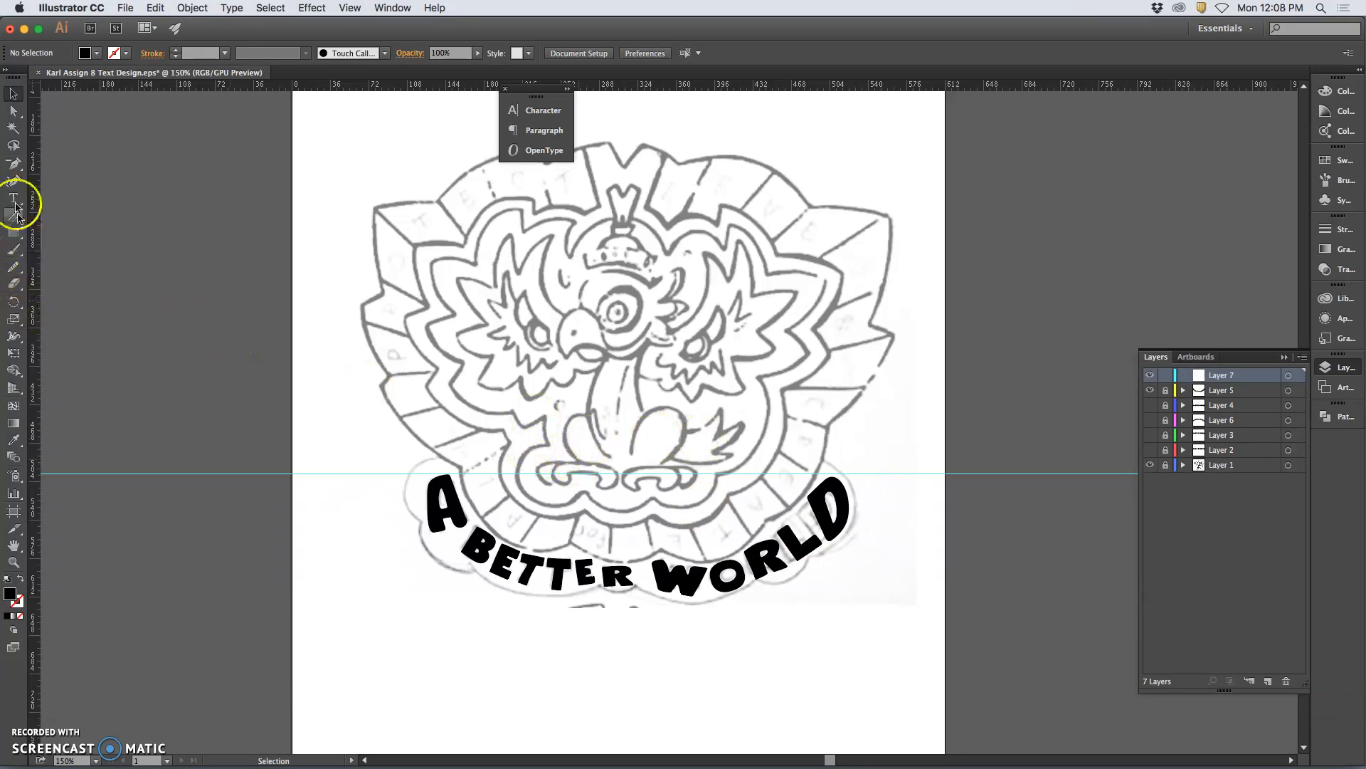
# - Draw a closed straight-sided Pen path around the lettering, with anchors at the corners between the sketched banner's scallops
pyautogui.click(14, 164)
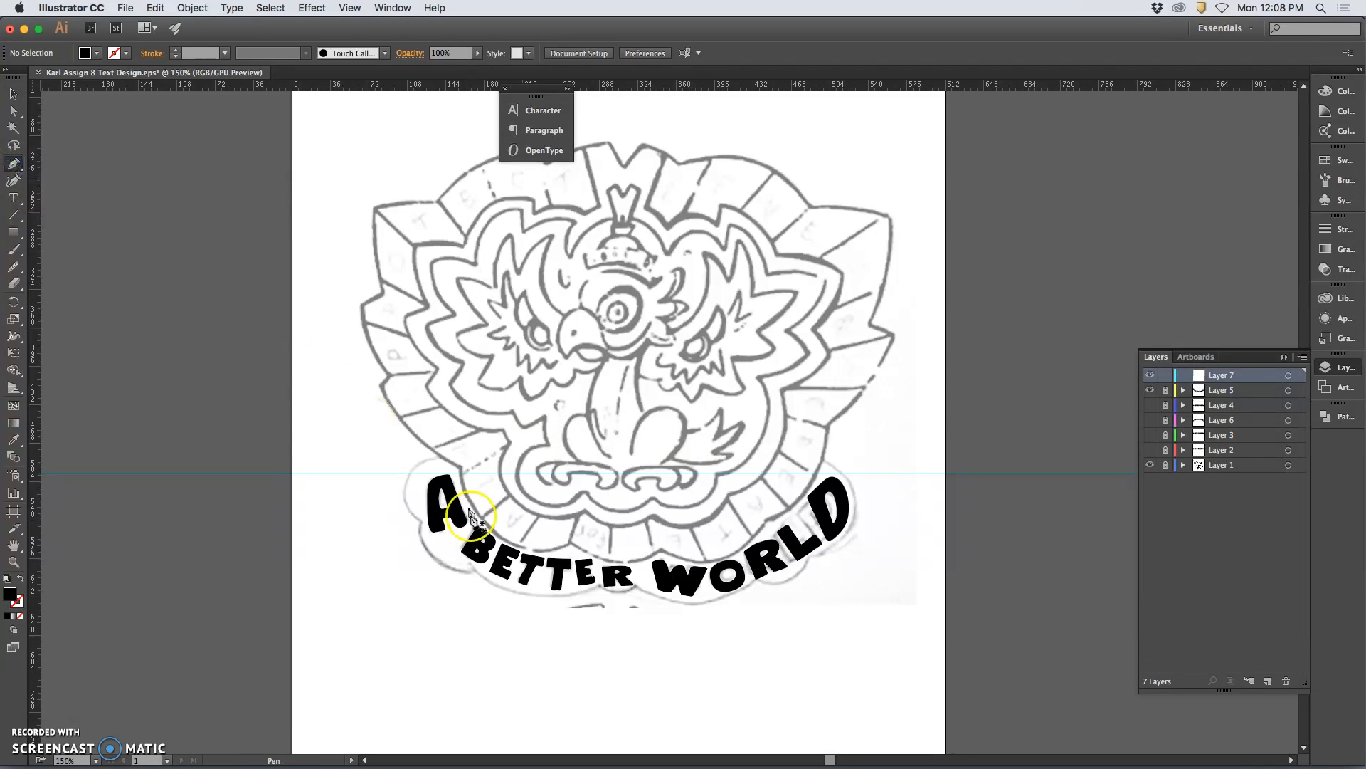
pyautogui.click(443, 456)
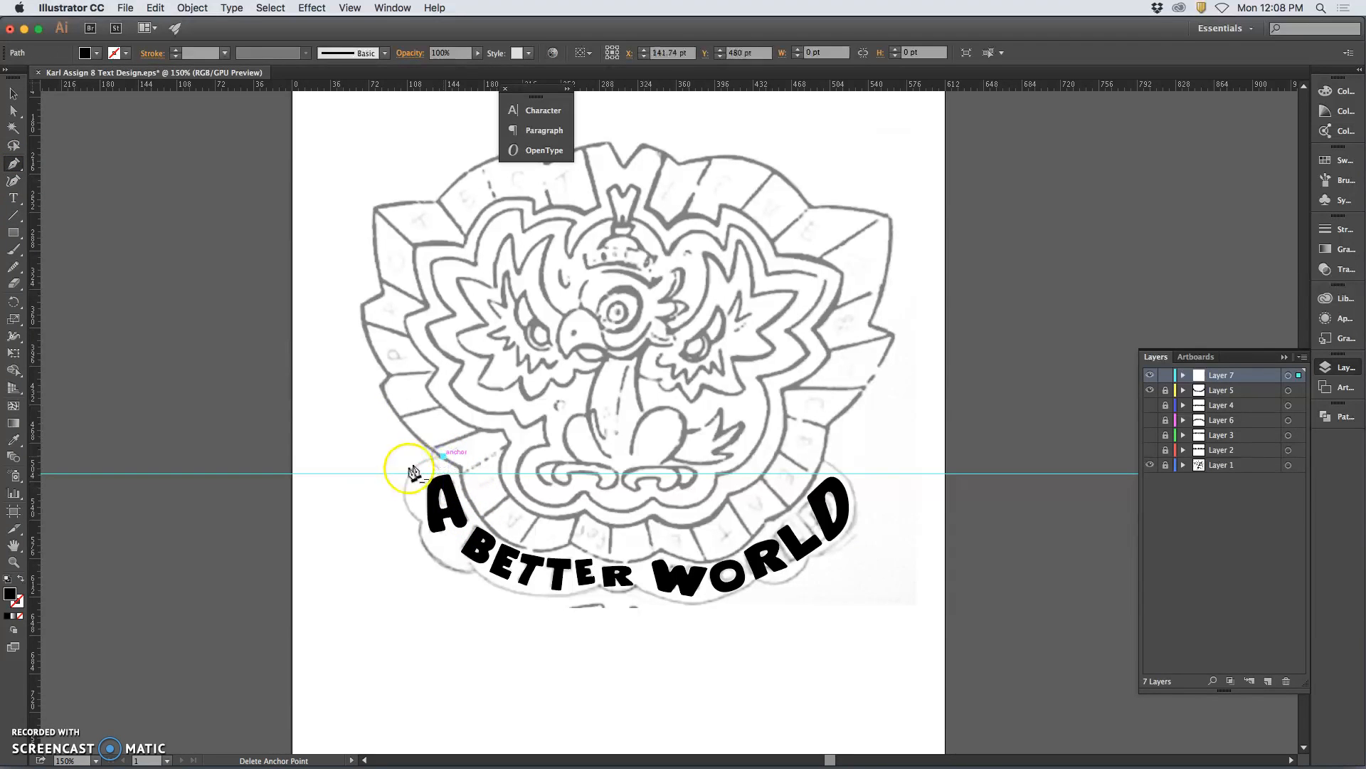
pyautogui.click(422, 526)
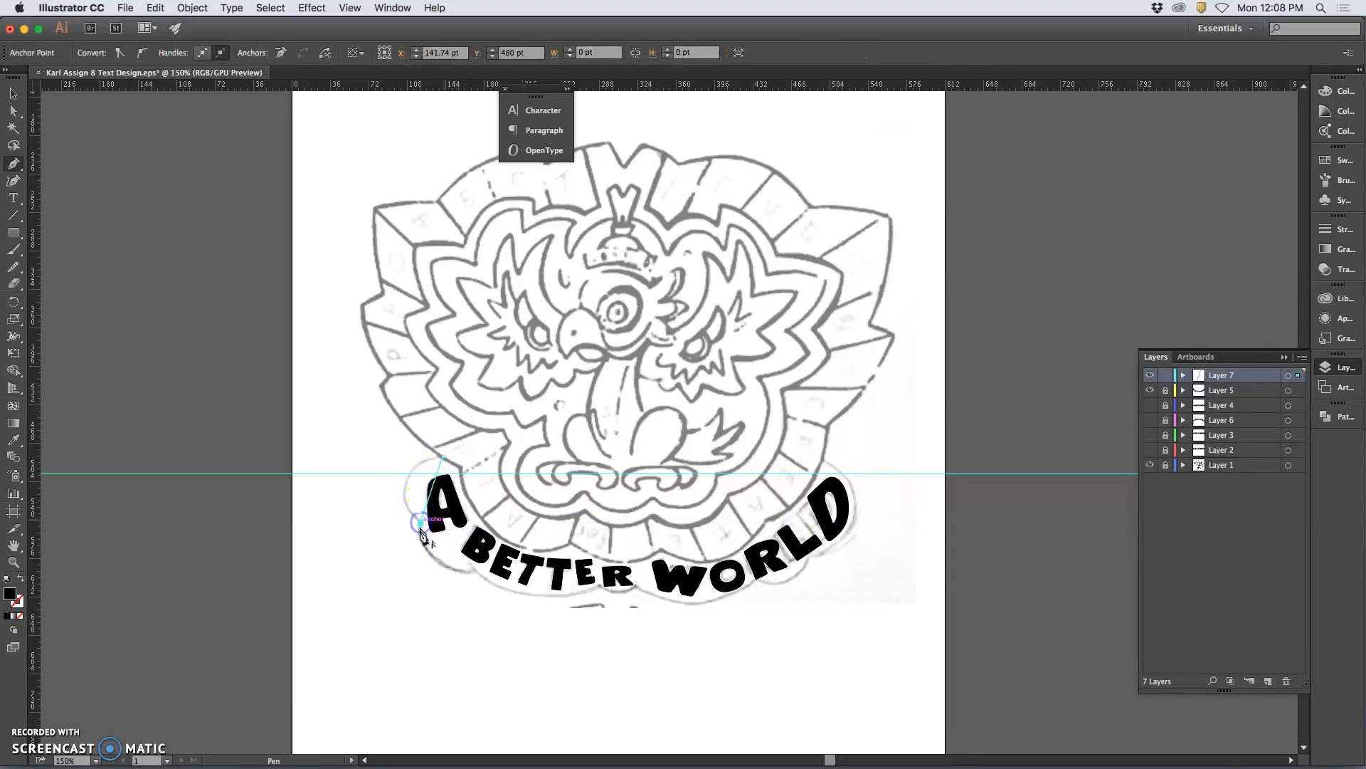
pyautogui.click(475, 571)
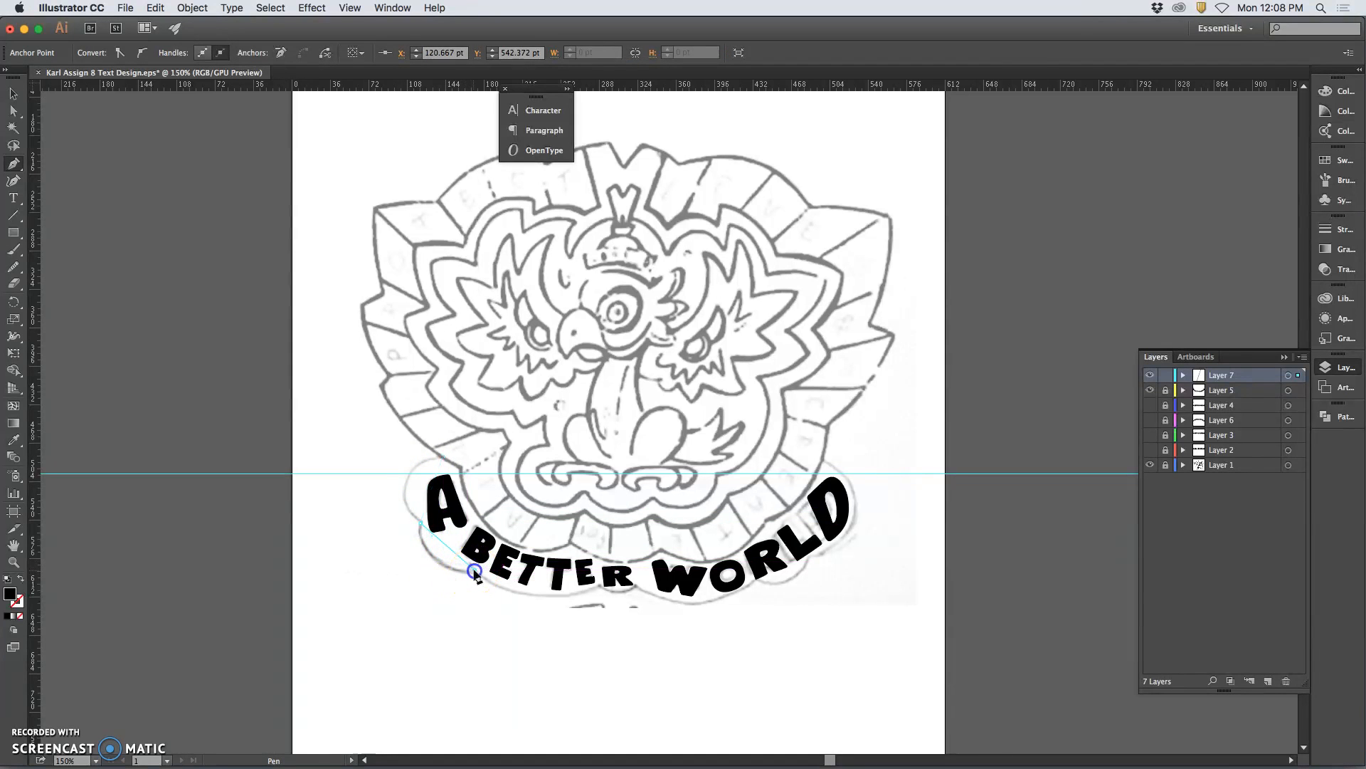
pyautogui.click(601, 588)
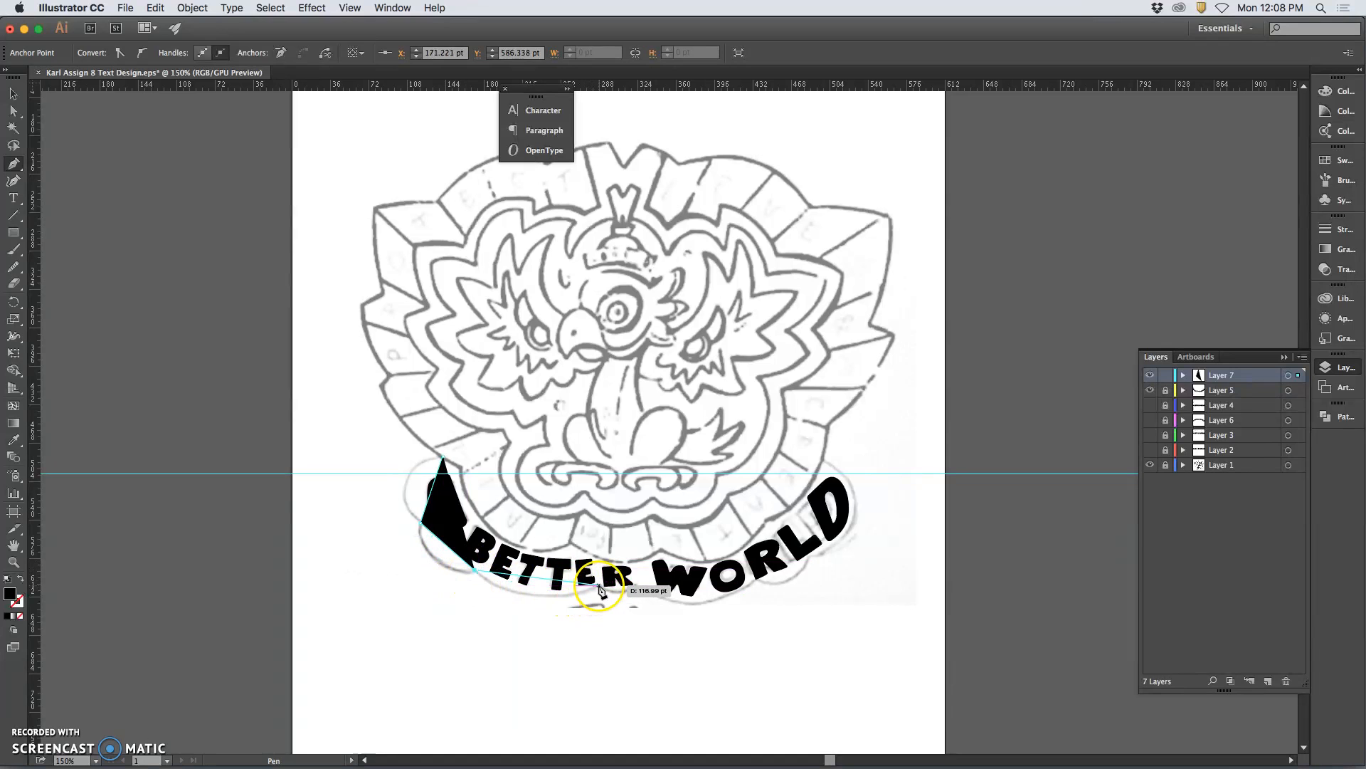
pyautogui.click(635, 586)
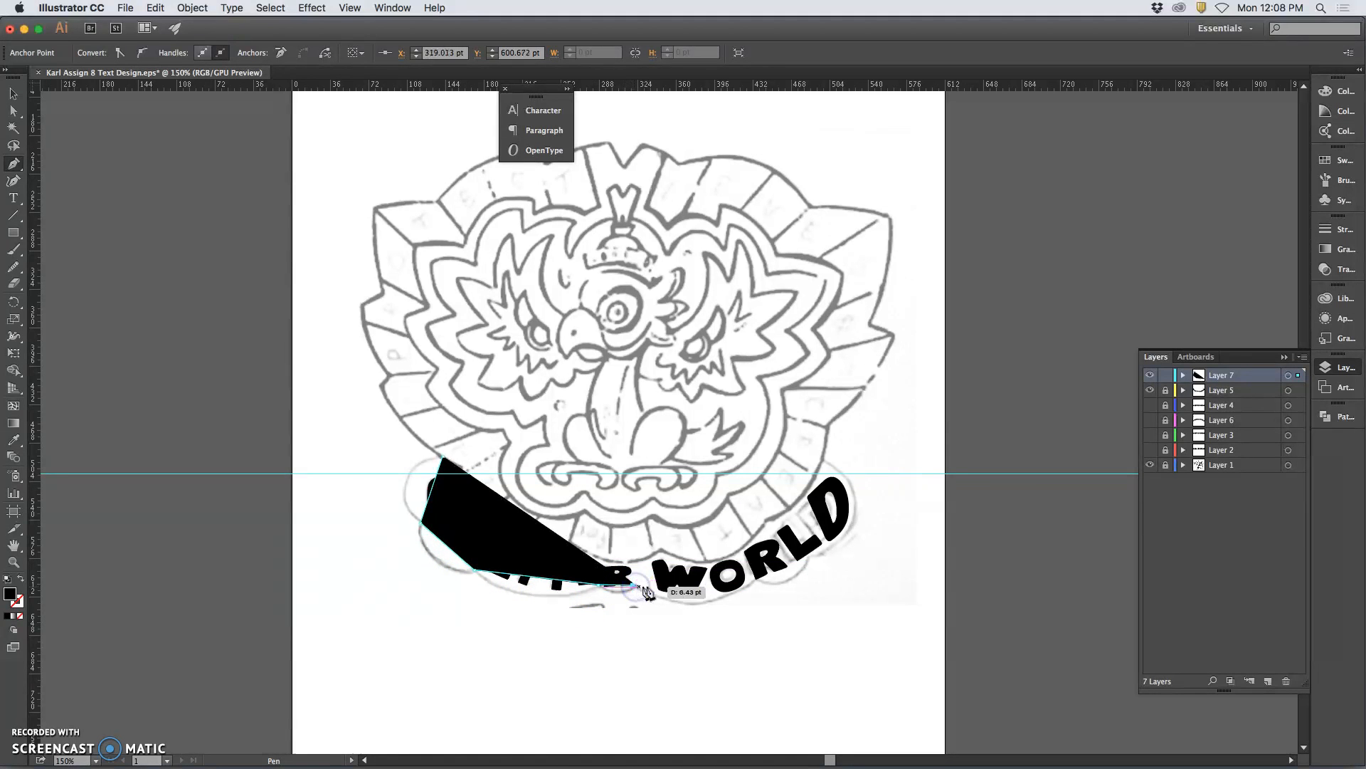
pyautogui.click(760, 581)
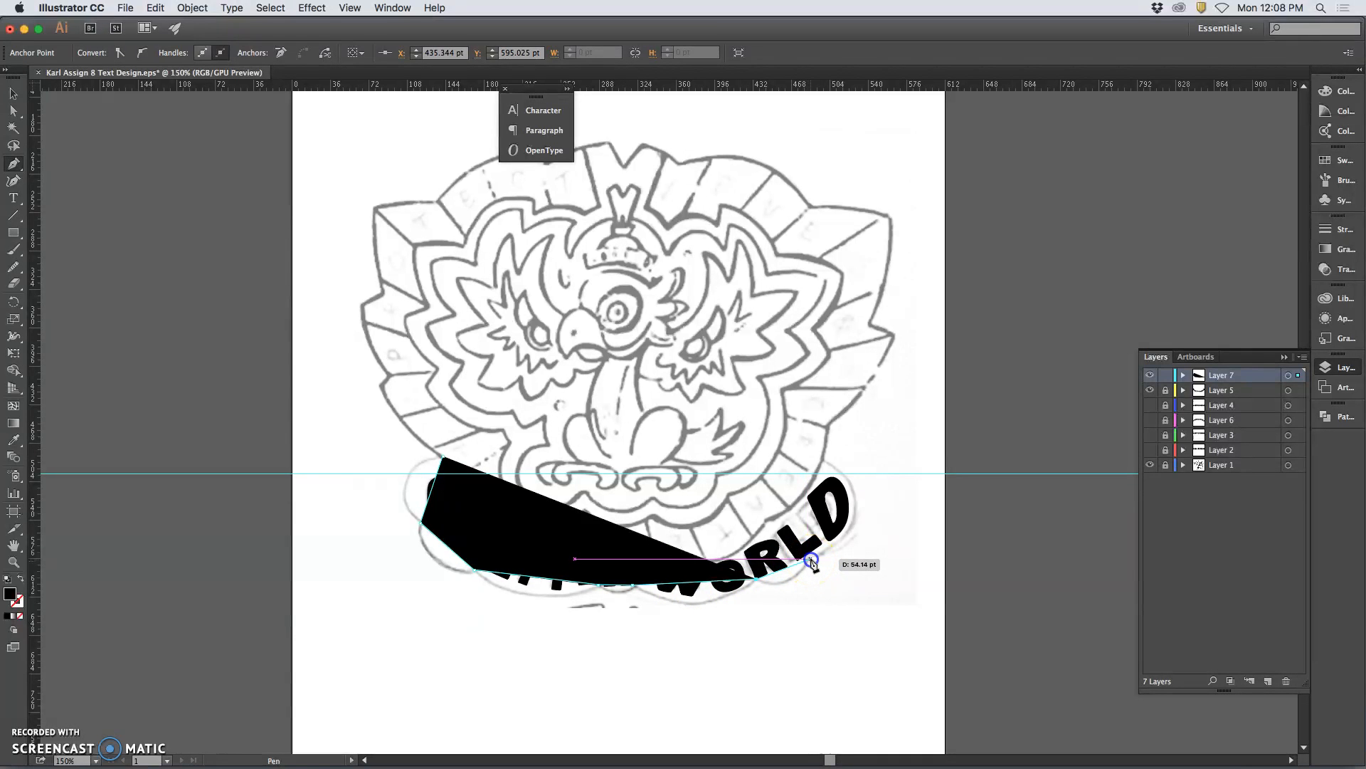
pyautogui.click(813, 562)
pyautogui.moveTo(826, 466); pyautogui.dragTo(825, 464)
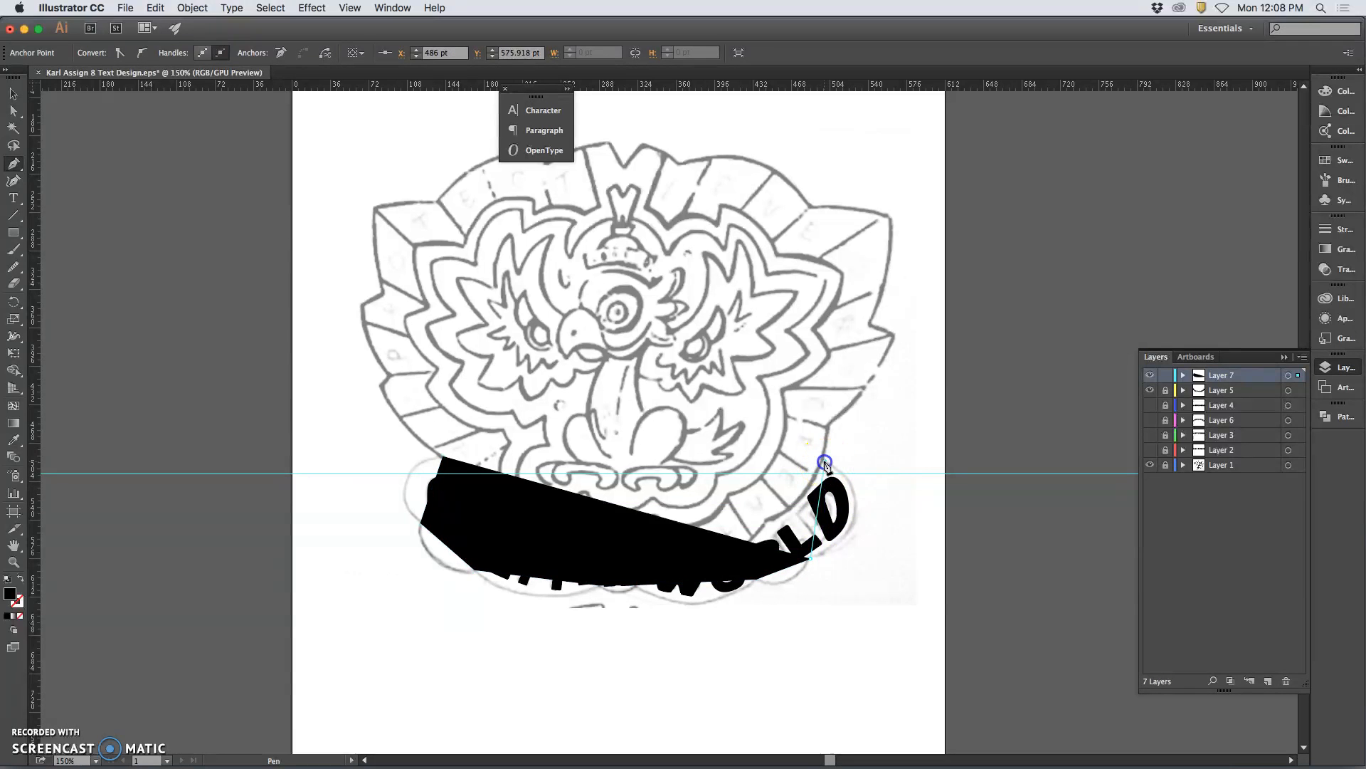
pyautogui.click(823, 462)
pyautogui.click(444, 457)
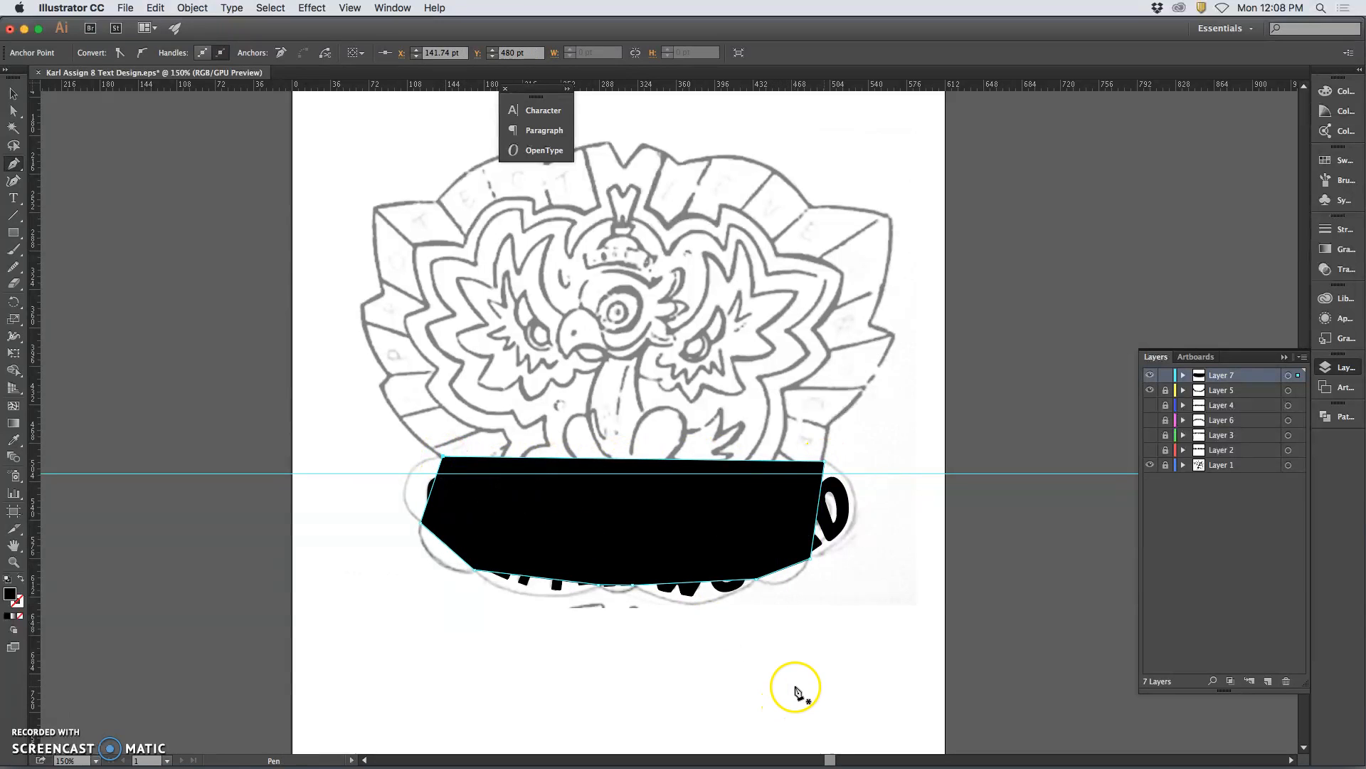
# - Curve the banner's two left-hand scallops with the Anchor Point tool to match the sketch, keeping a sharp corner between them
pyautogui.press('super+equal')
pyautogui.press('super+equal')
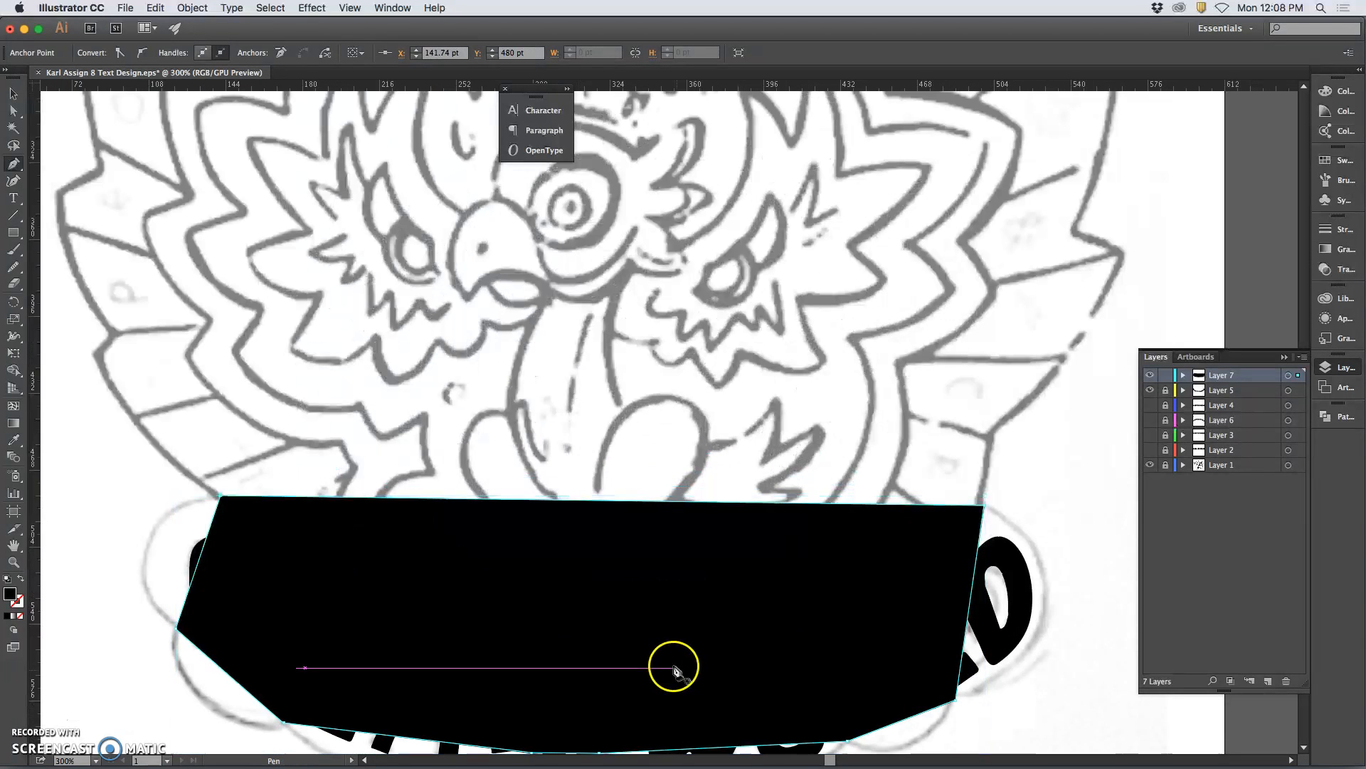
pyautogui.scroll(-5, 674, 669)
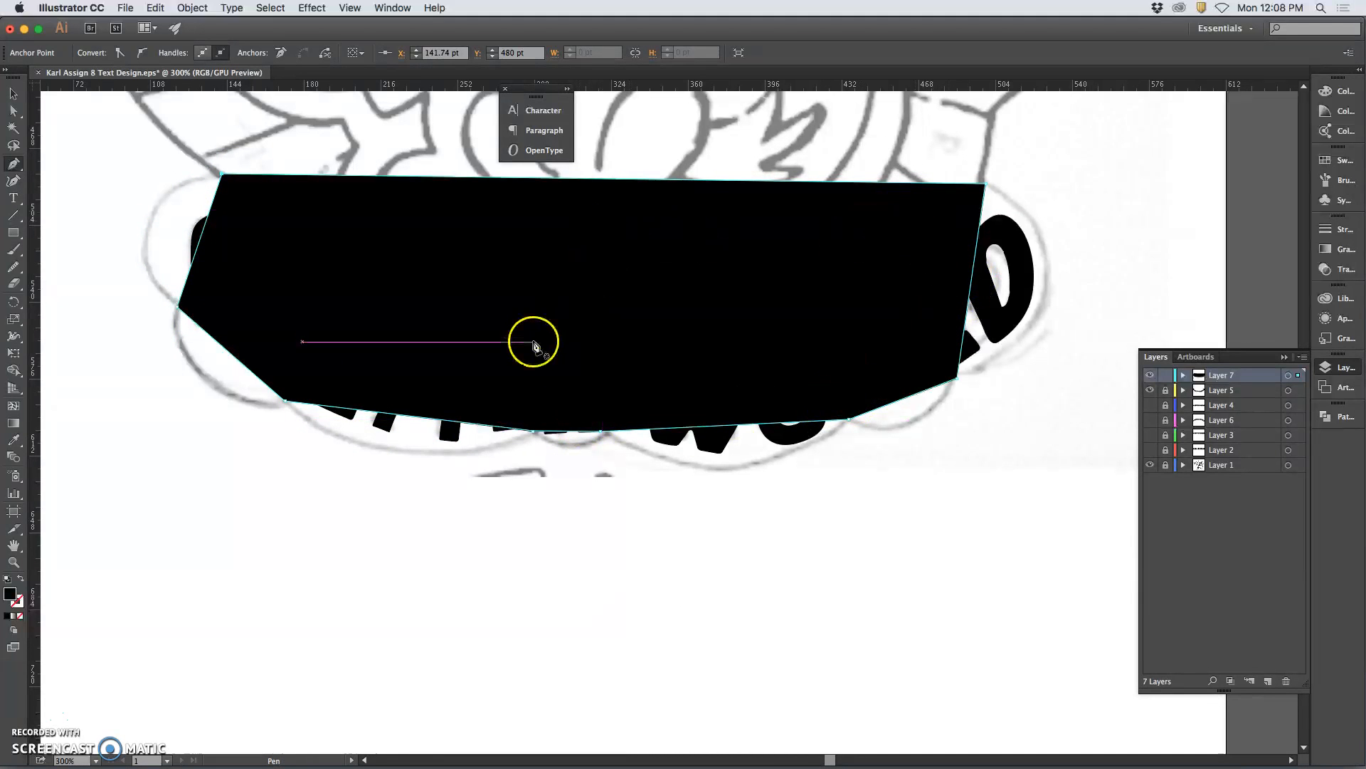
pyautogui.moveTo(15, 163); pyautogui.dragTo(71, 217)
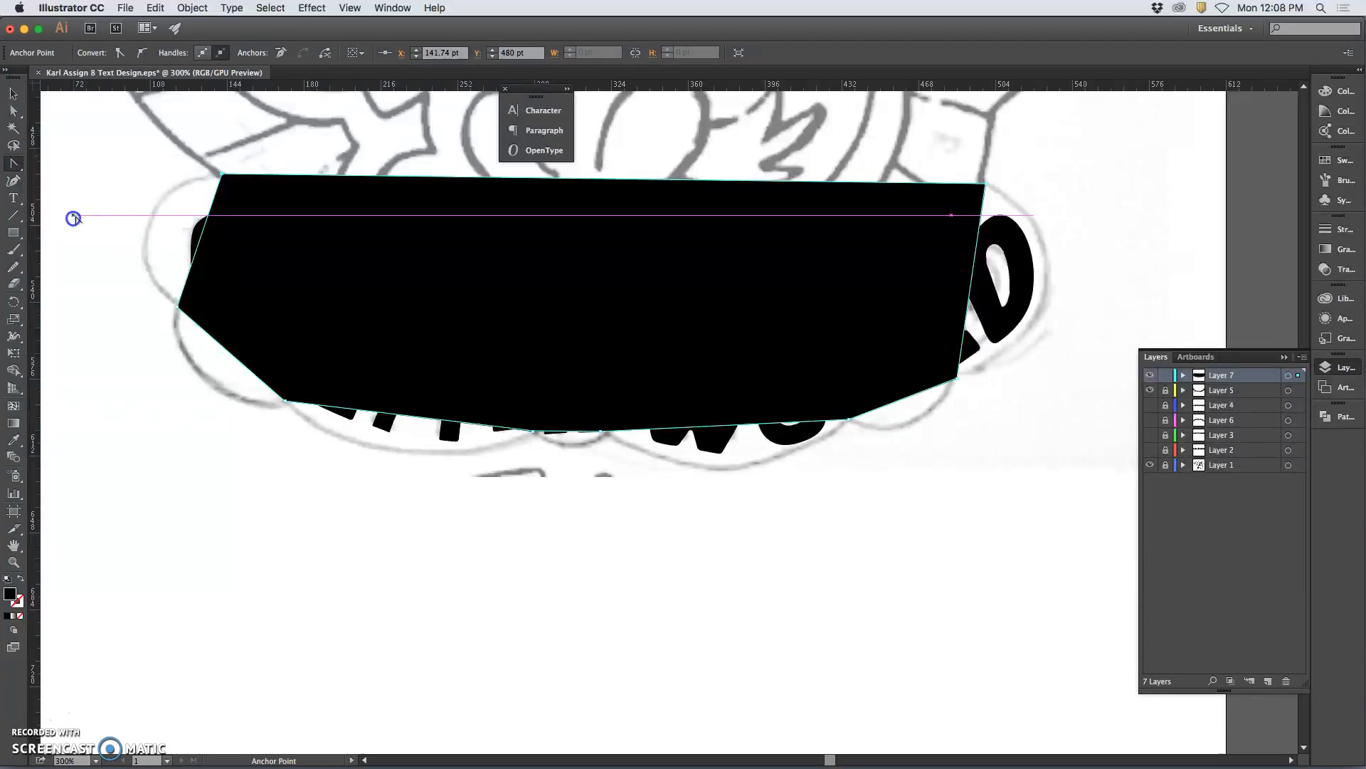
pyautogui.click(179, 308)
pyautogui.moveTo(177, 310); pyautogui.dragTo(255, 404)
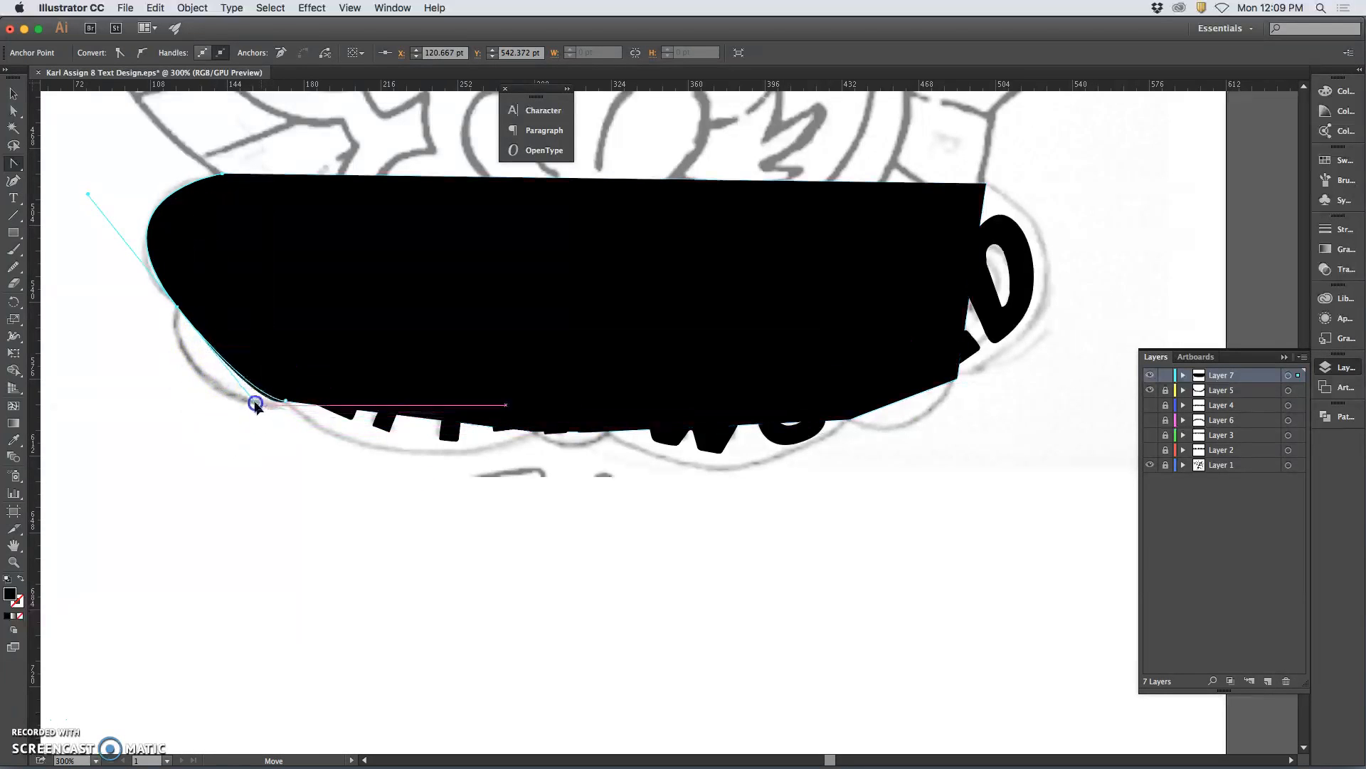
pyautogui.moveTo(188, 327); pyautogui.dragTo(169, 419)
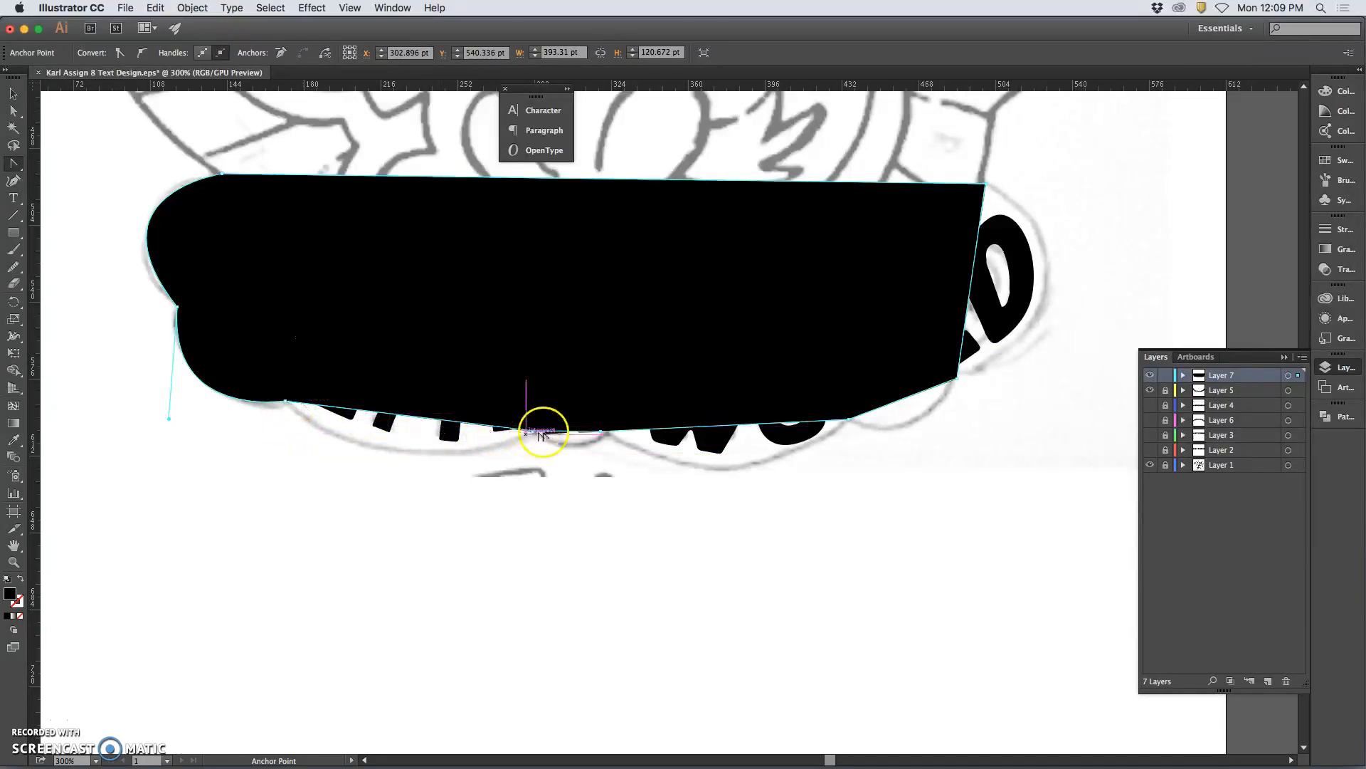
# - Curve the long lower-left scallop and the small bottom-centre scallop to follow the sketch, with a sharp corner between them
pyautogui.moveTo(529, 435); pyautogui.dragTo(629, 413)
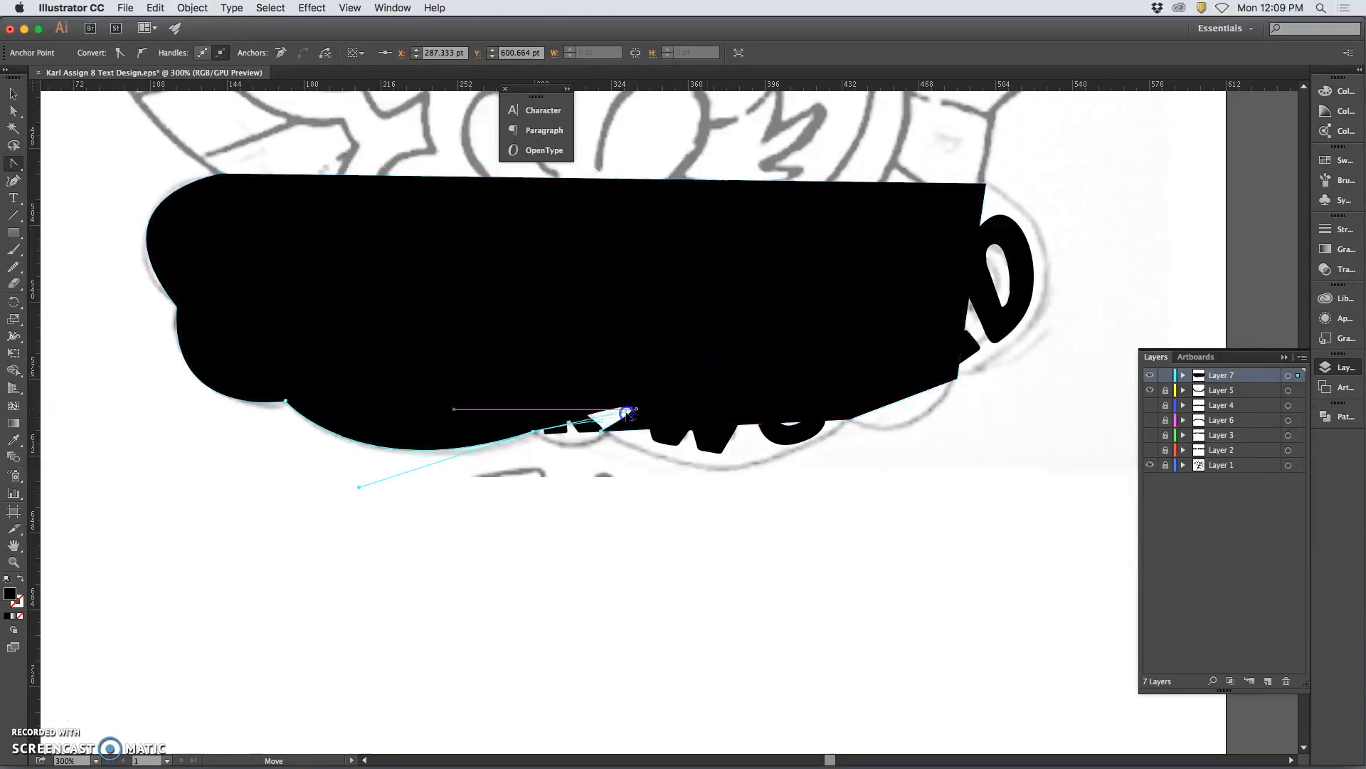
pyautogui.moveTo(562, 446); pyautogui.dragTo(563, 461)
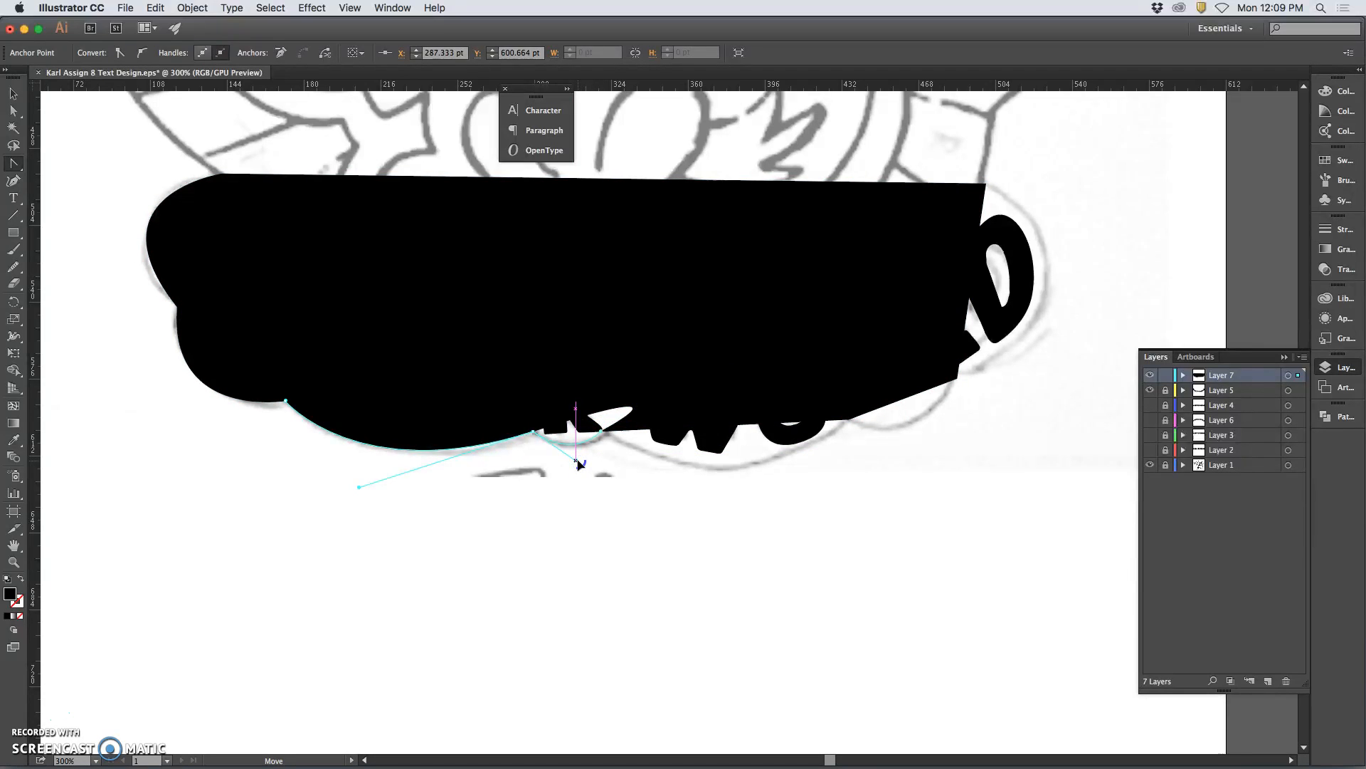
pyautogui.moveTo(576, 460); pyautogui.dragTo(576, 461)
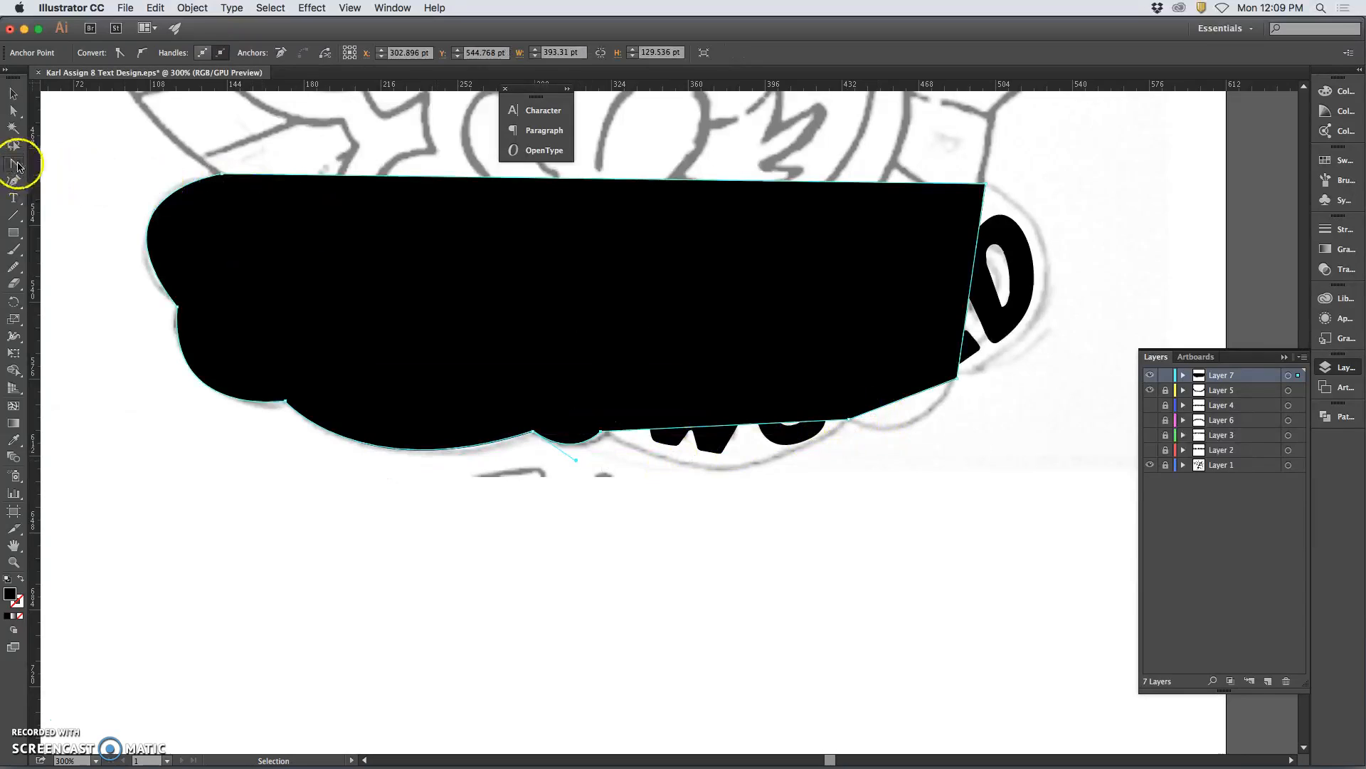
# - Curve the banner's remaining right-hand scallops along the sketch and flatten its top edge into a gentle, even arch
pyautogui.click(15, 164)
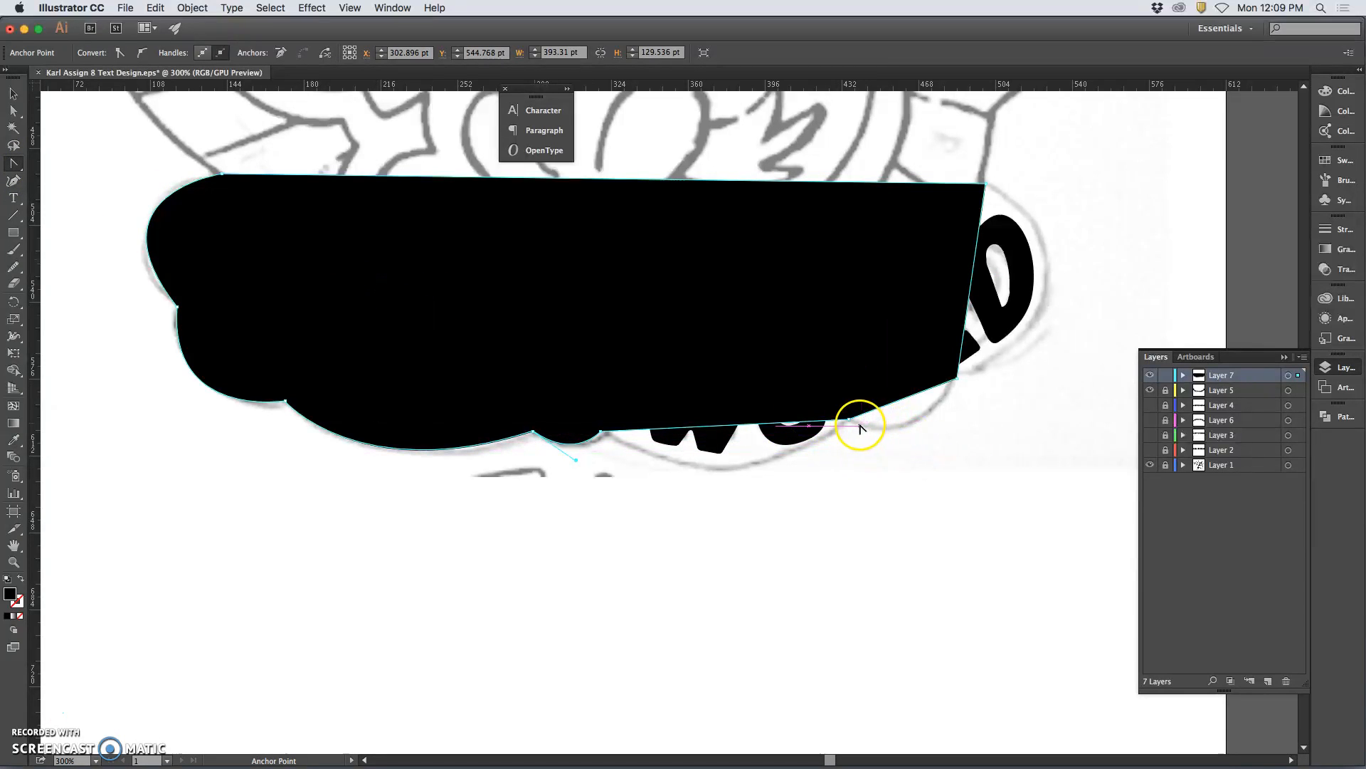
pyautogui.moveTo(850, 419); pyautogui.dragTo(919, 456)
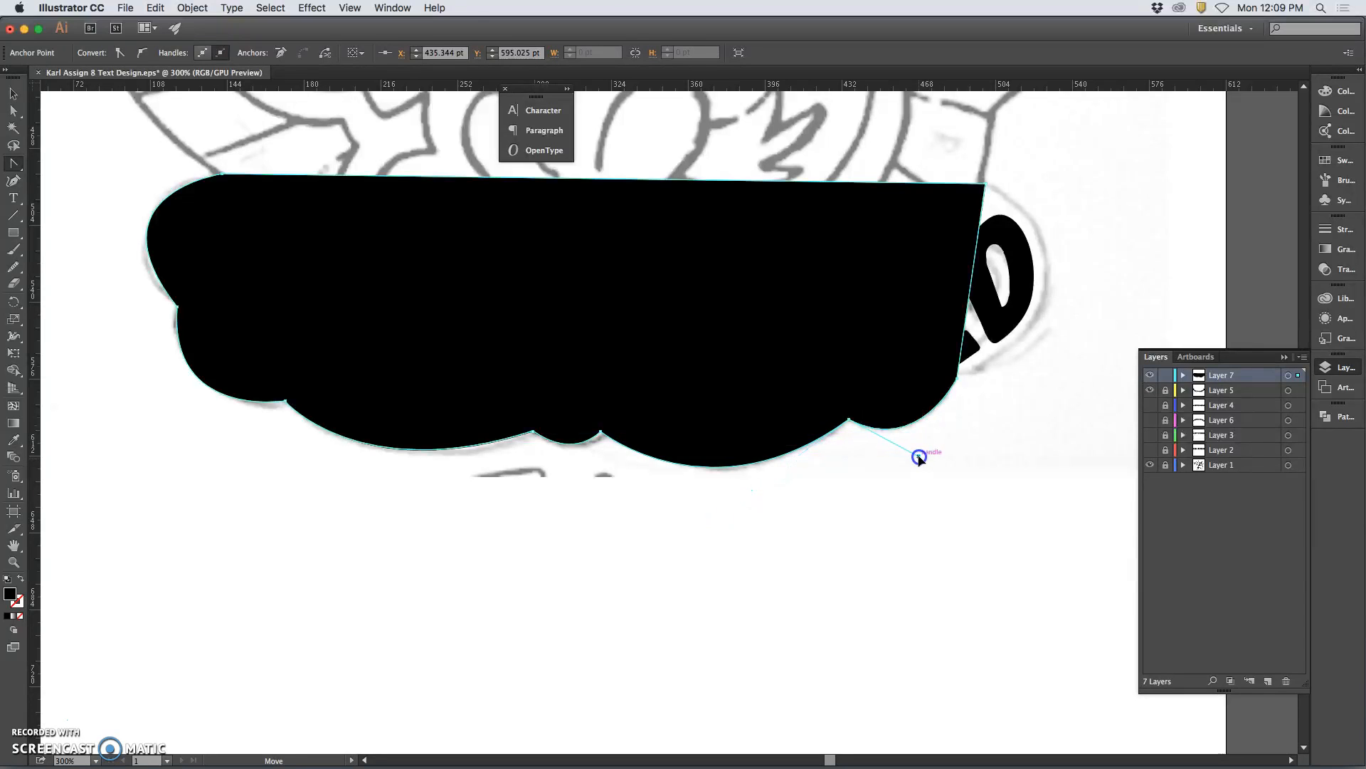
pyautogui.moveTo(985, 184); pyautogui.dragTo(824, 129)
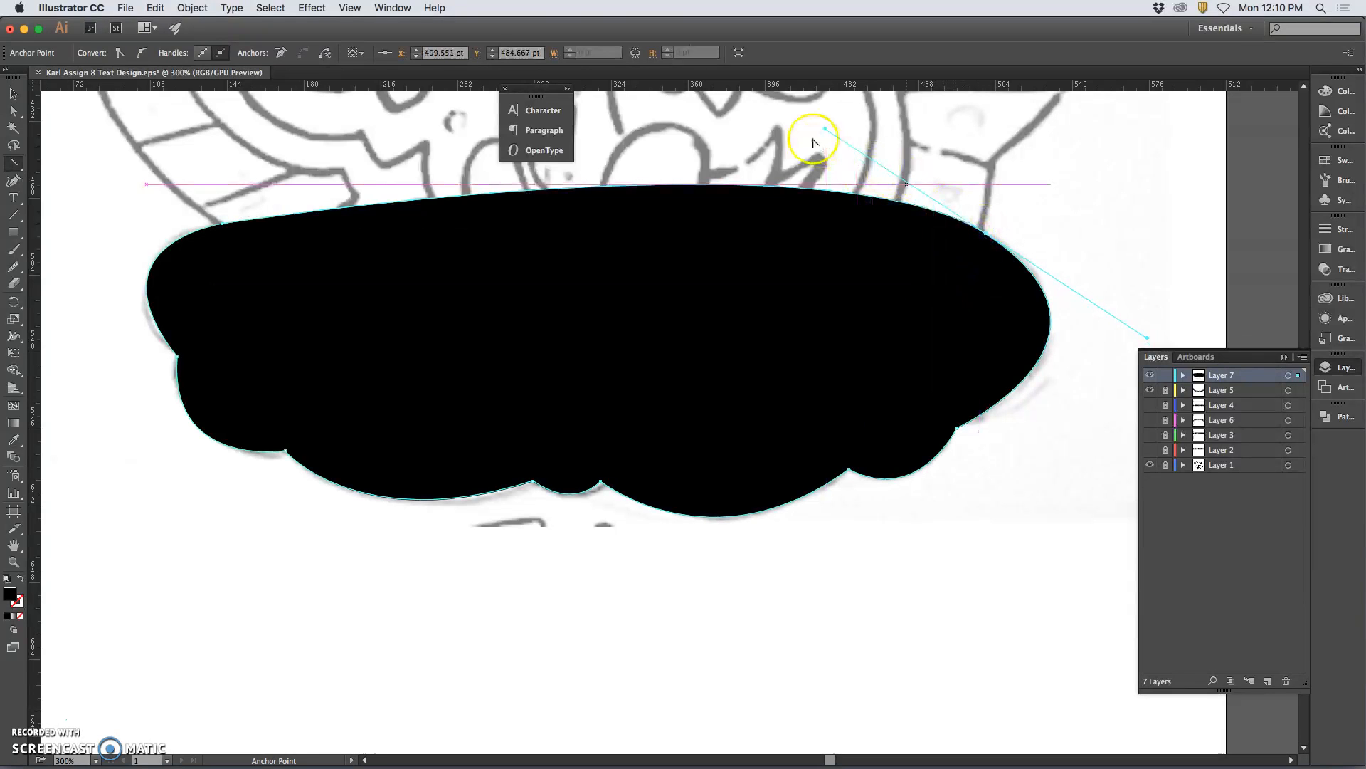
pyautogui.moveTo(826, 131); pyautogui.dragTo(632, 131)
pyautogui.click(849, 220)
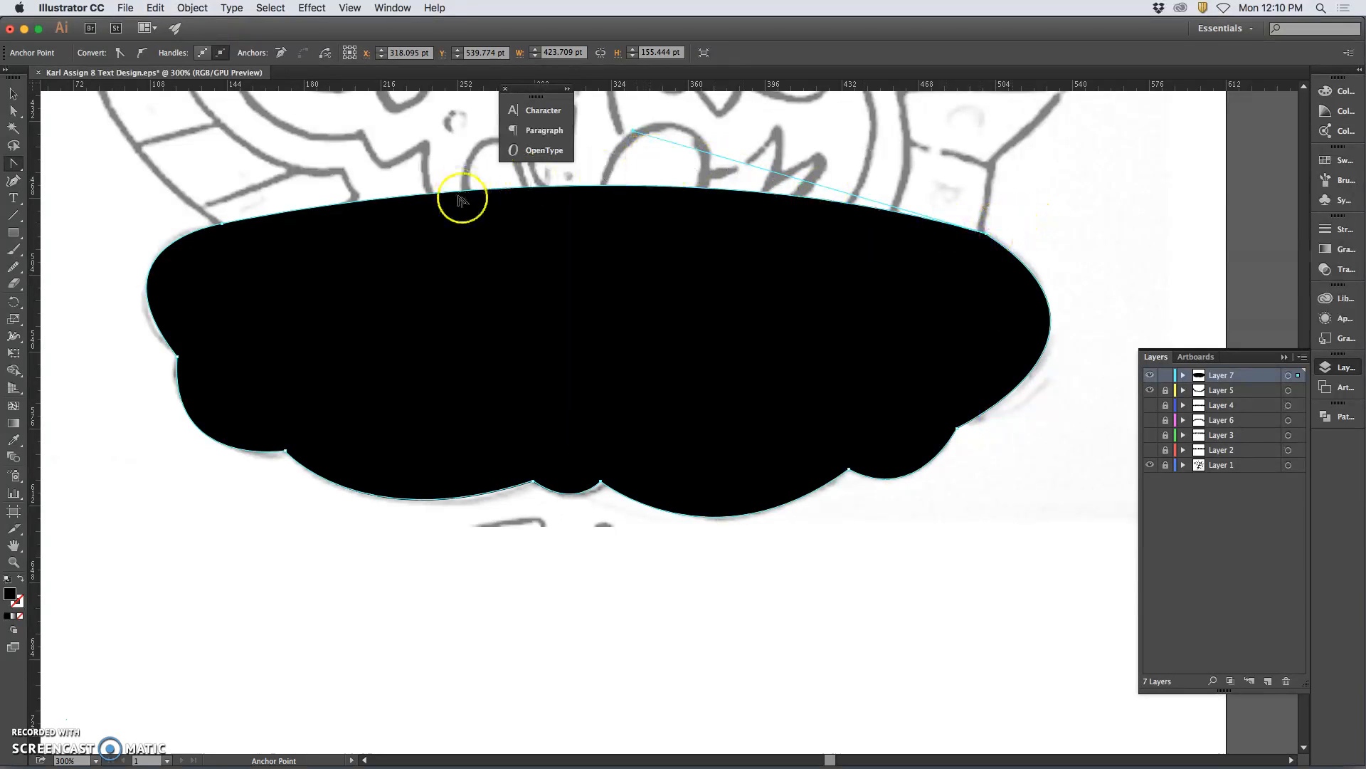
# - Fine-tune the banner's upper-right anchor and its outer handle with Direct Selection, placing the anchor at about Y 485.3 pt
pyautogui.click(12, 113)
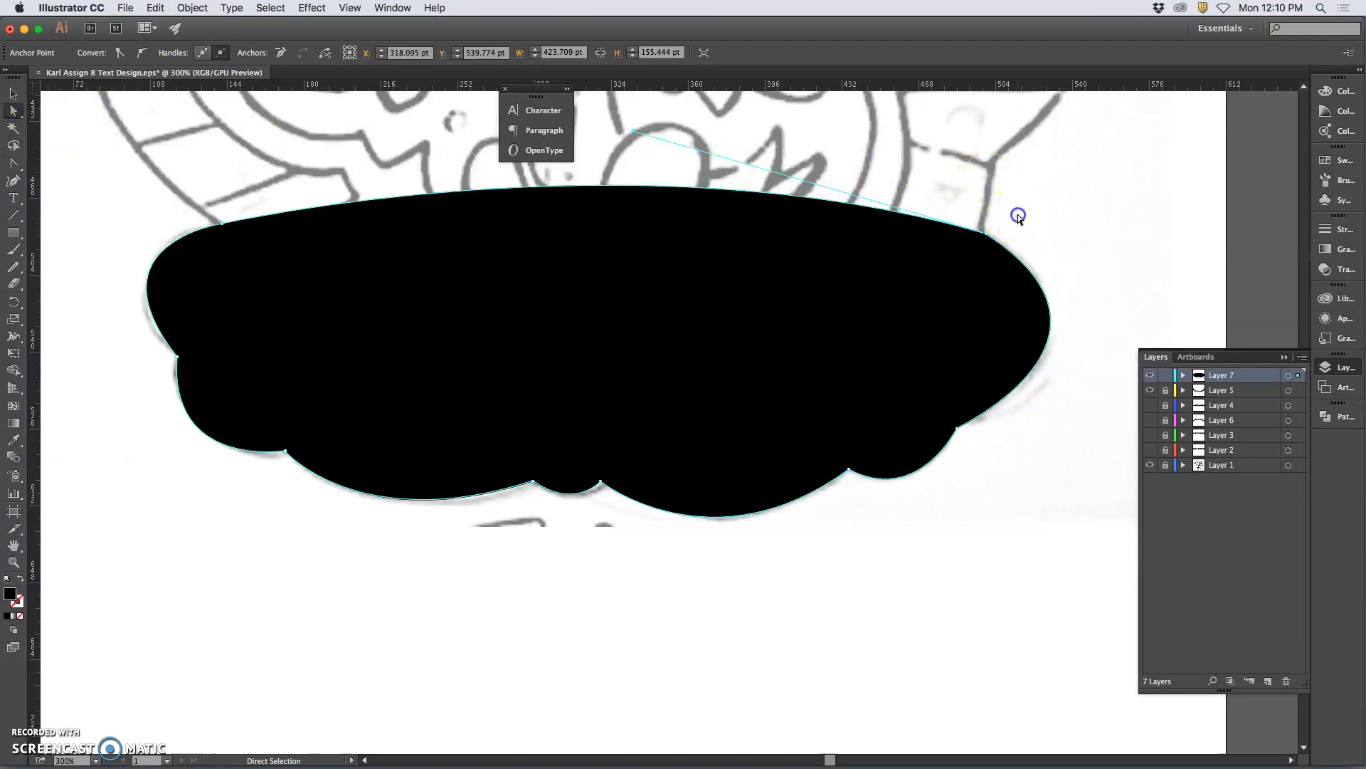
pyautogui.moveTo(985, 233); pyautogui.dragTo(986, 241)
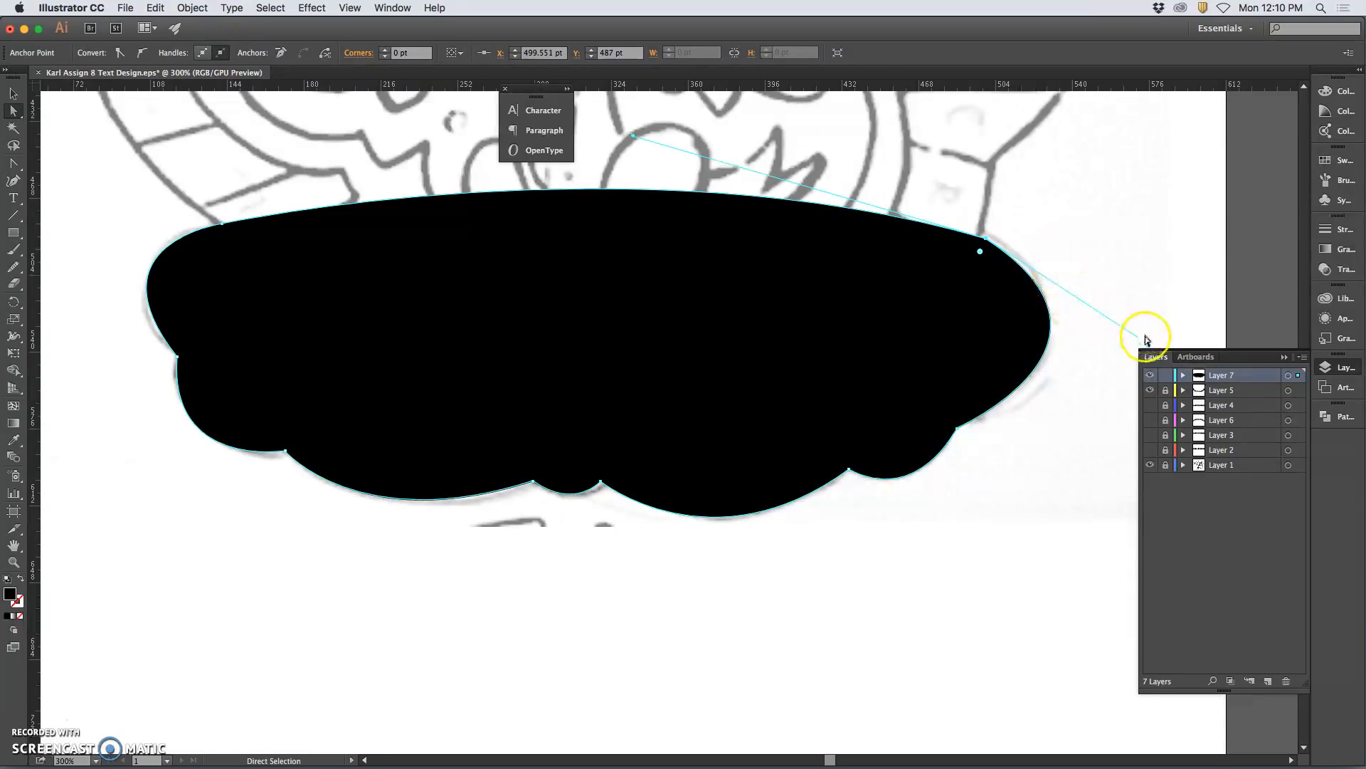
pyautogui.moveTo(1151, 347); pyautogui.dragTo(1128, 347)
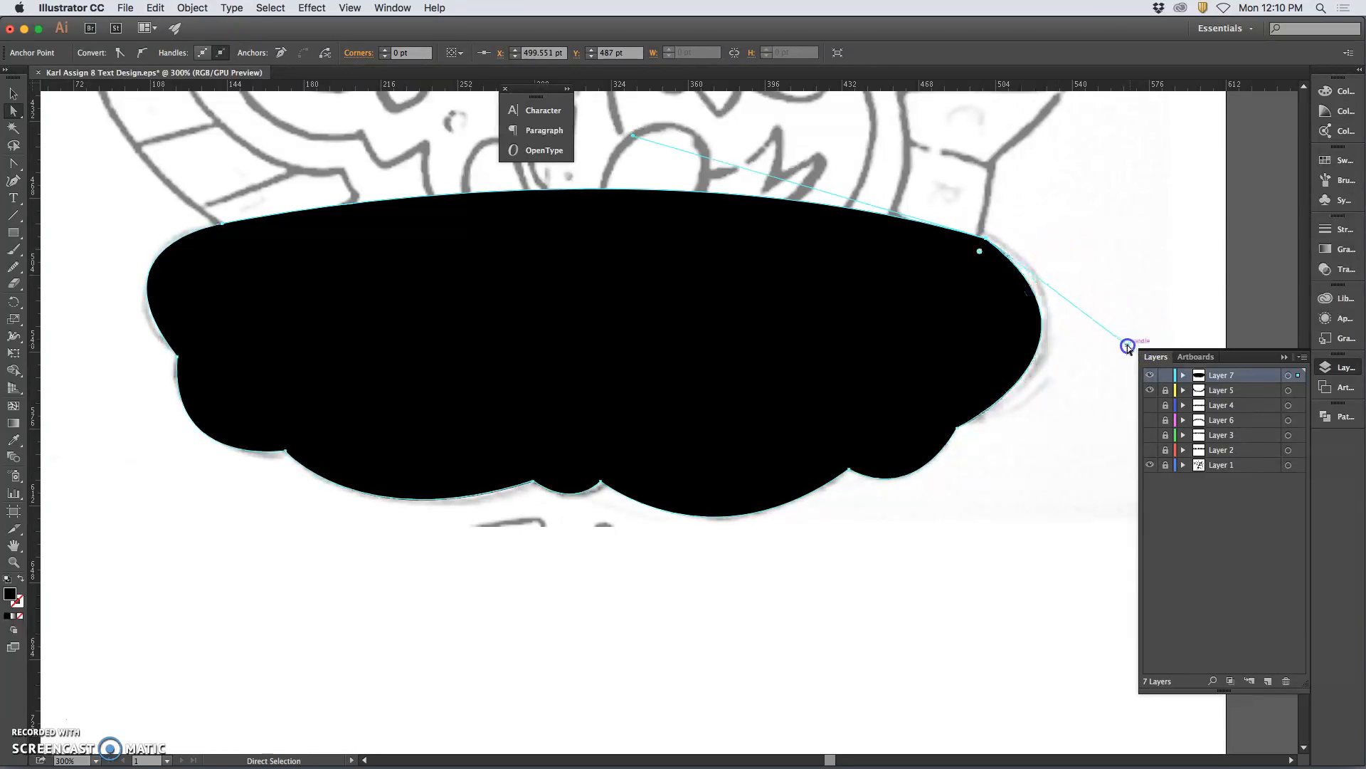
pyautogui.moveTo(986, 241); pyautogui.dragTo(986, 232)
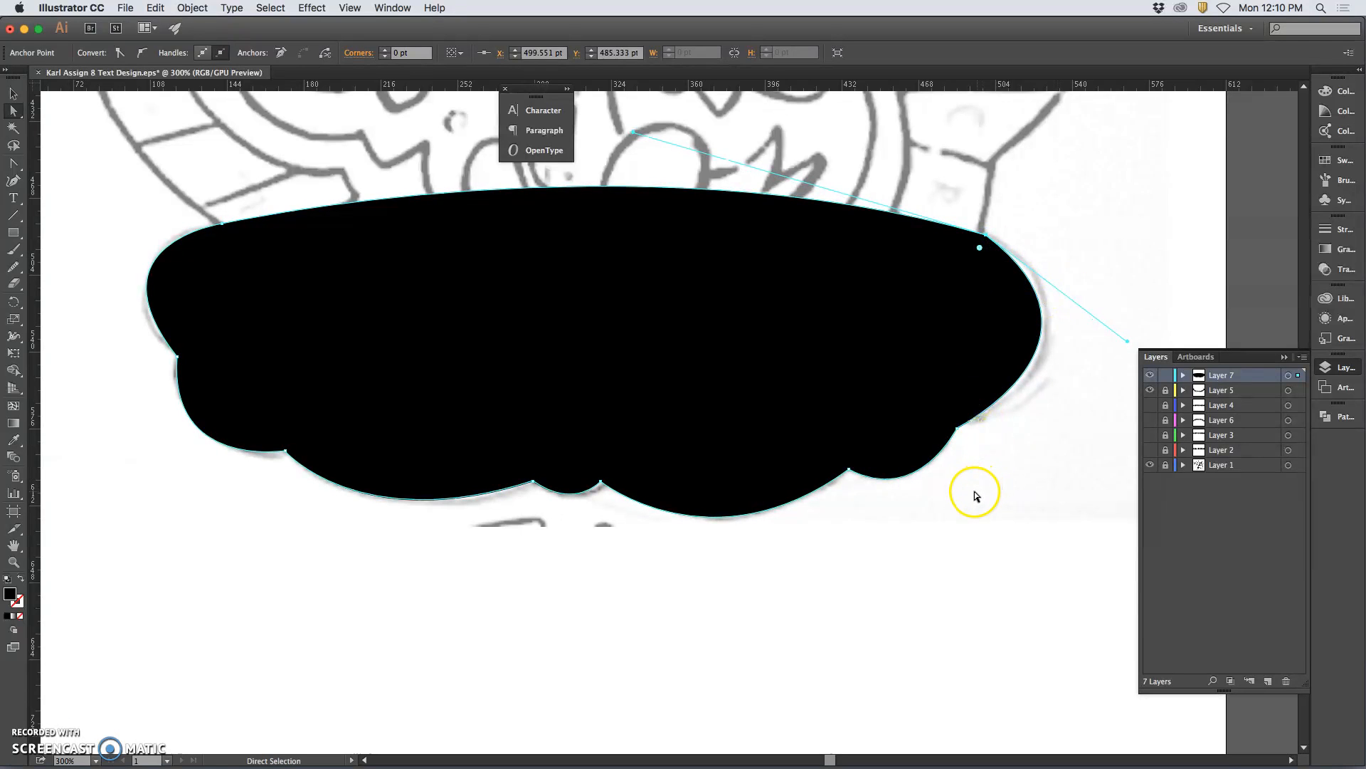
# - Reshape the lower-right scallop by adjusting its corner anchor and handle, and shift the small bottom-centre scallop's two anchors slightly down
pyautogui.click(954, 431)
pyautogui.click(922, 506)
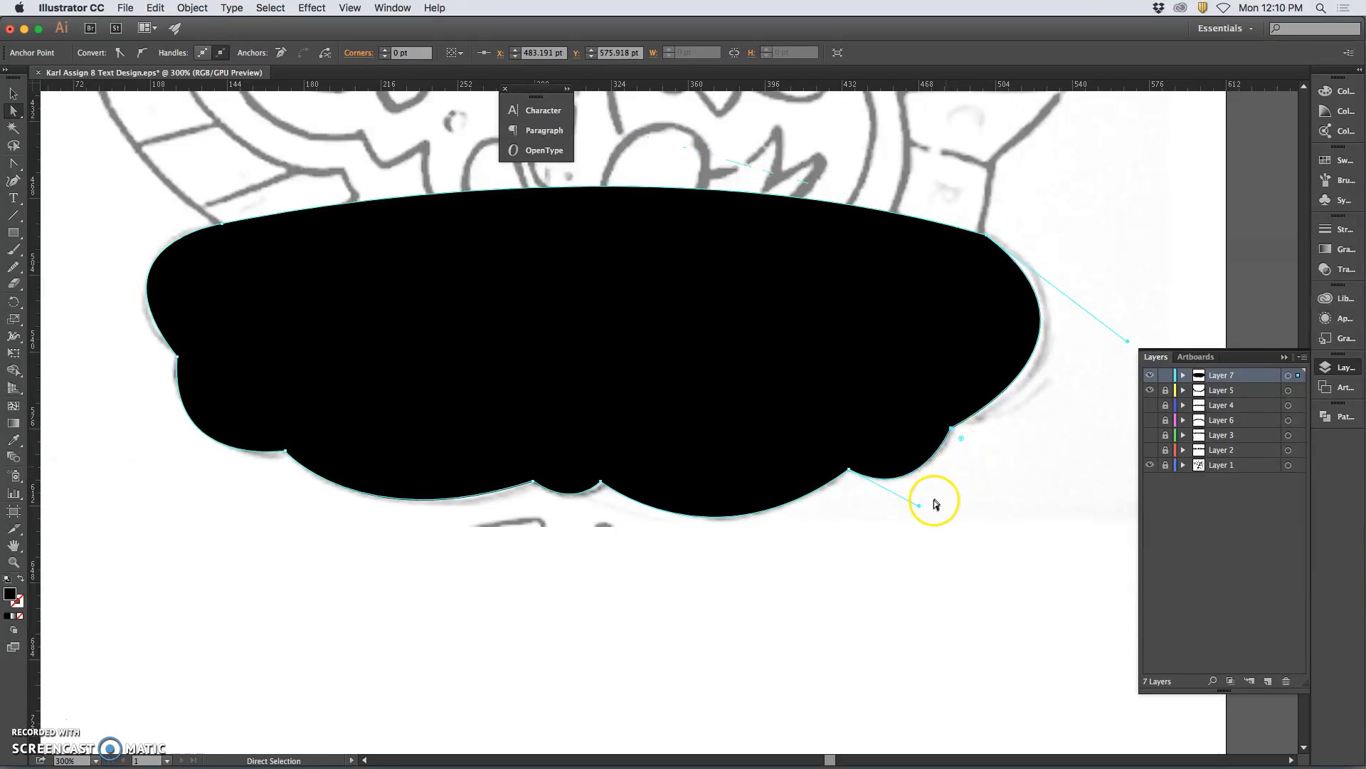
pyautogui.moveTo(917, 504); pyautogui.dragTo(946, 508)
pyautogui.click(848, 537)
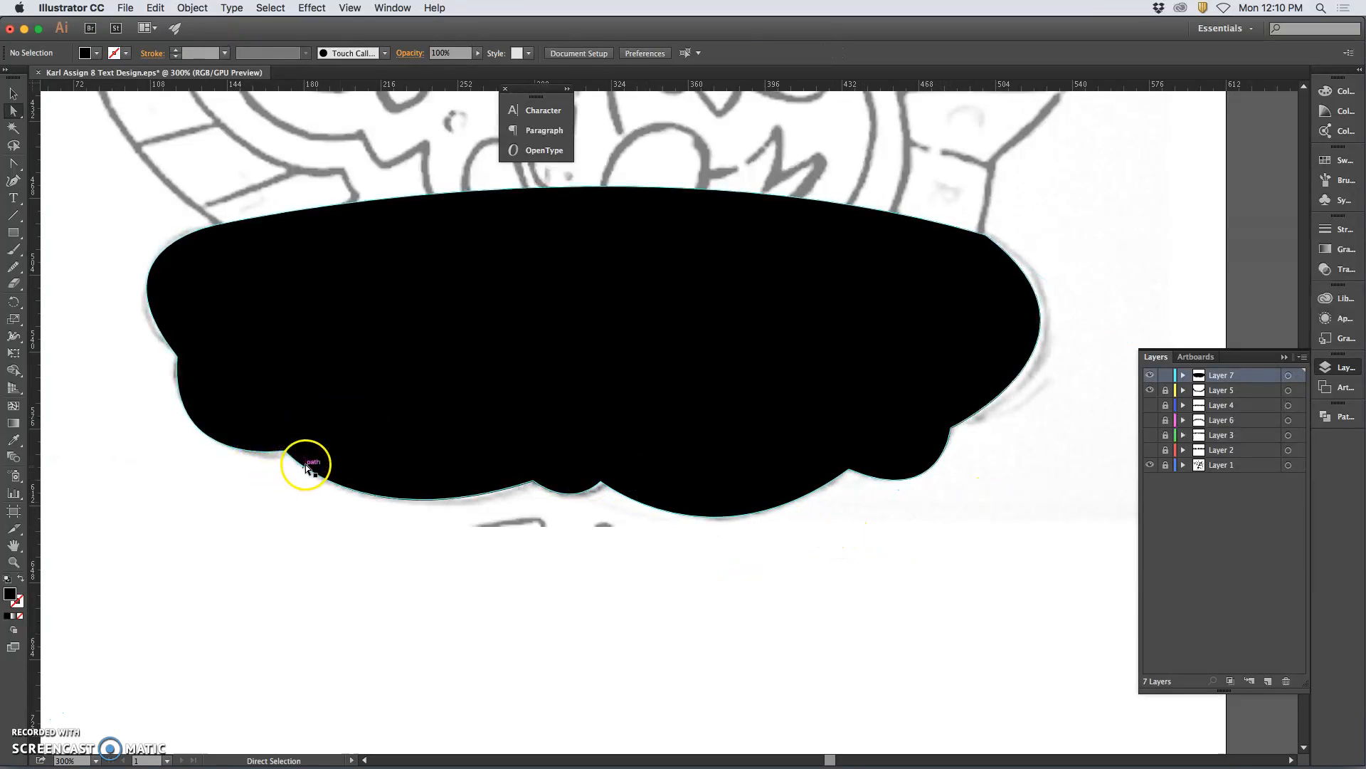
pyautogui.moveTo(534, 483); pyautogui.dragTo(607, 485)
pyautogui.click(580, 551)
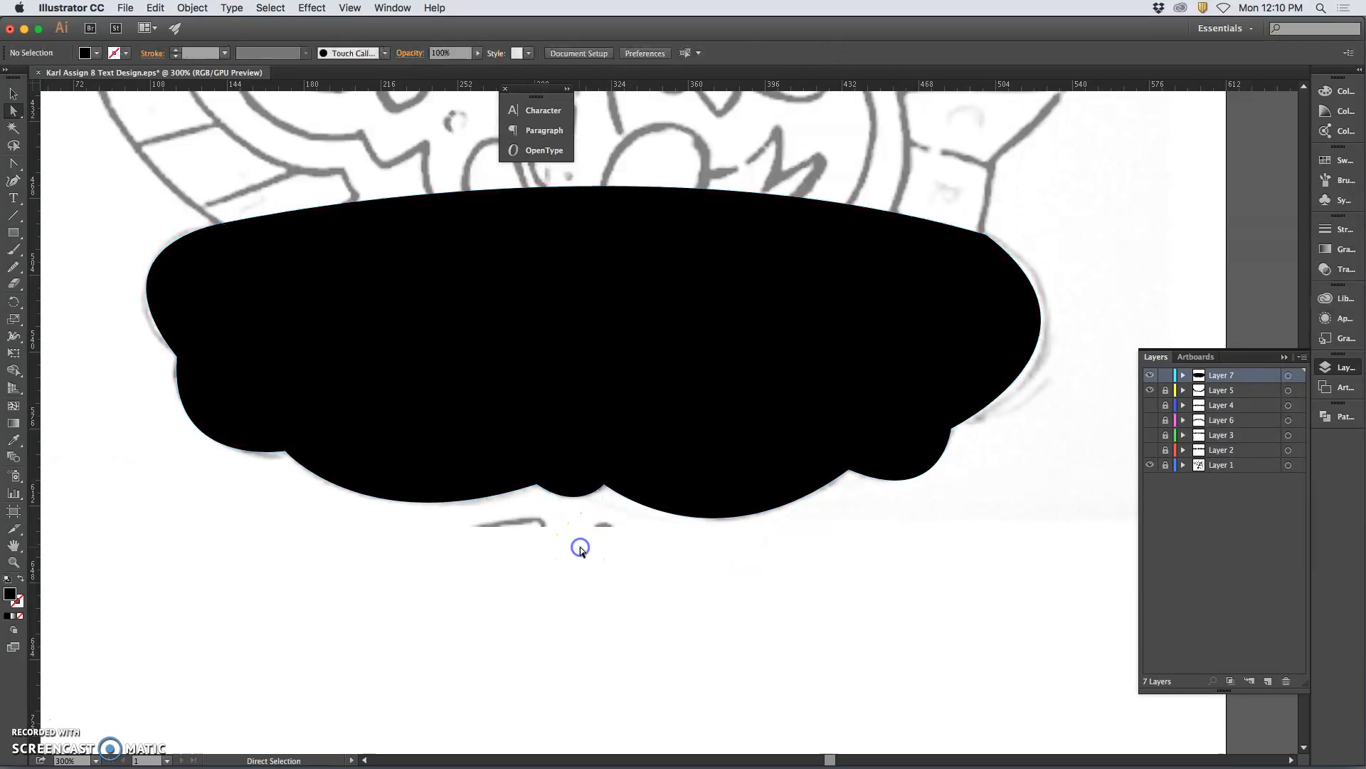
# - Place a vertical guide through the middle of the small bottom-centre scallop and show the guides
pyautogui.moveTo(35, 271); pyautogui.dragTo(576, 326)
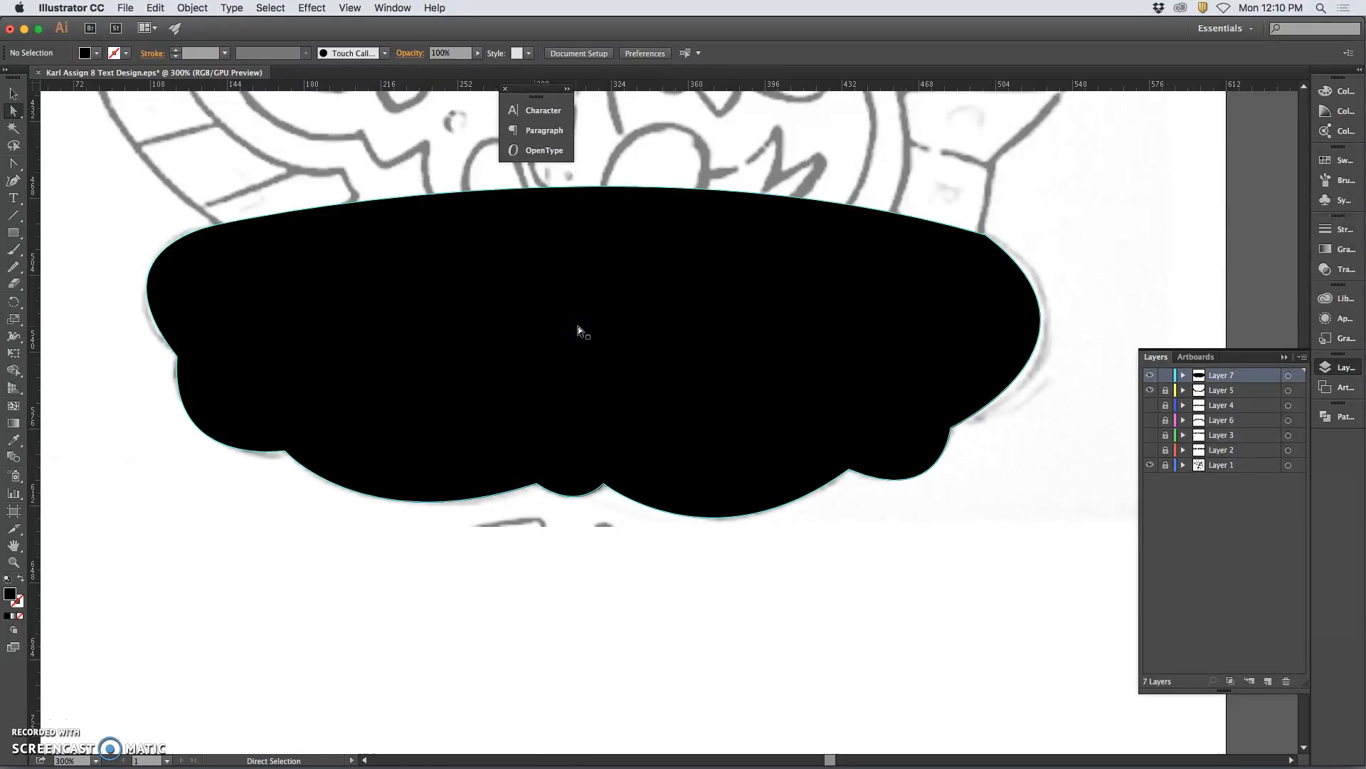
pyautogui.press('super+semicolon')
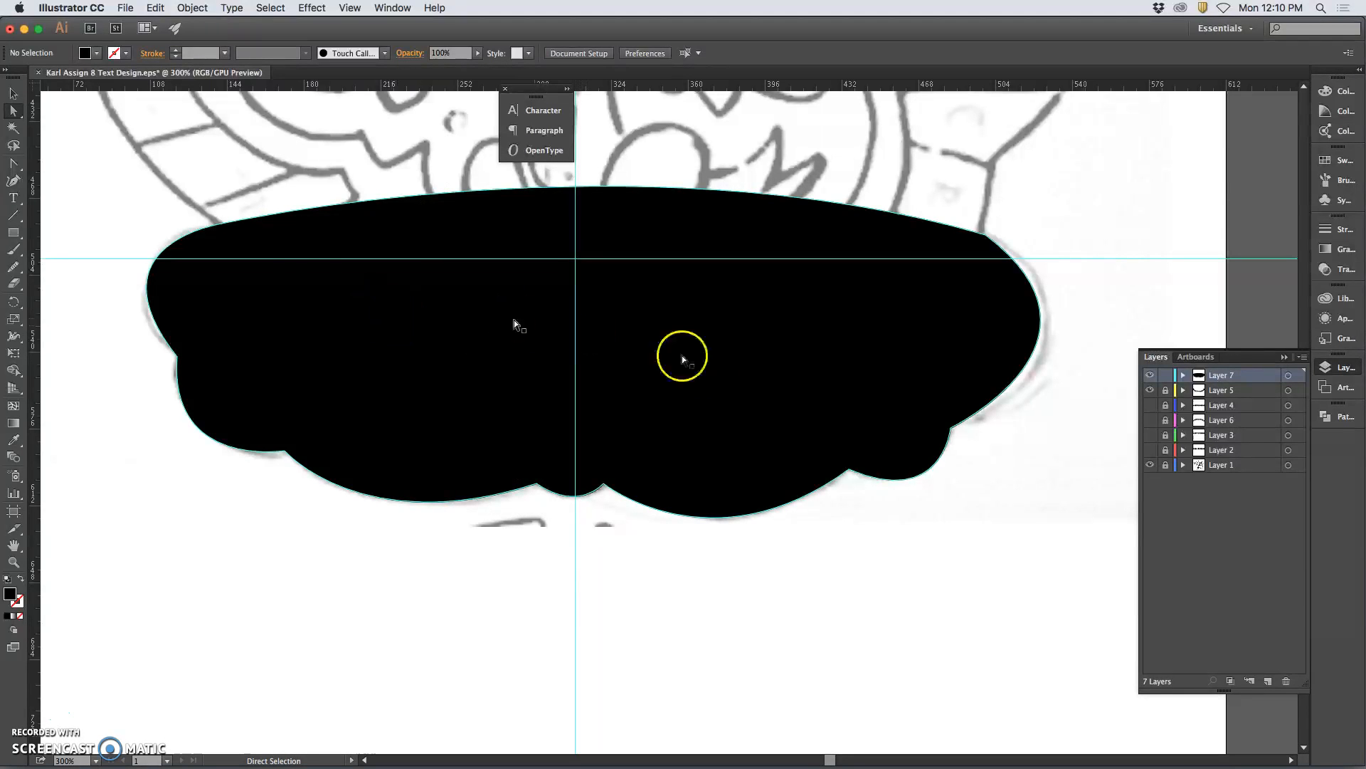
# - Split the banner from top to bottom with the Eraser just beside the vertical centre guide, and delete its right-hand half
pyautogui.click(13, 112)
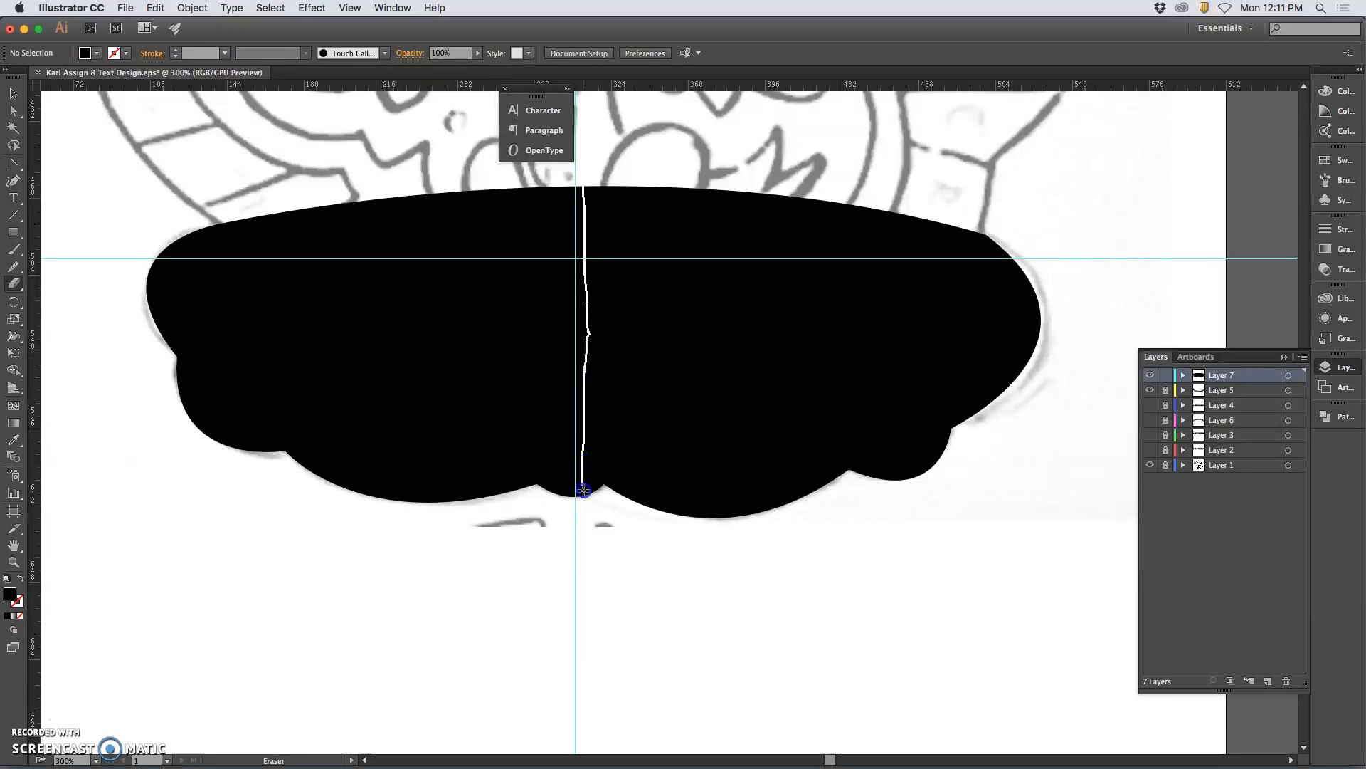
pyautogui.moveTo(584, 507); pyautogui.dragTo(585, 508)
pyautogui.scroll(-1, 586, 509)
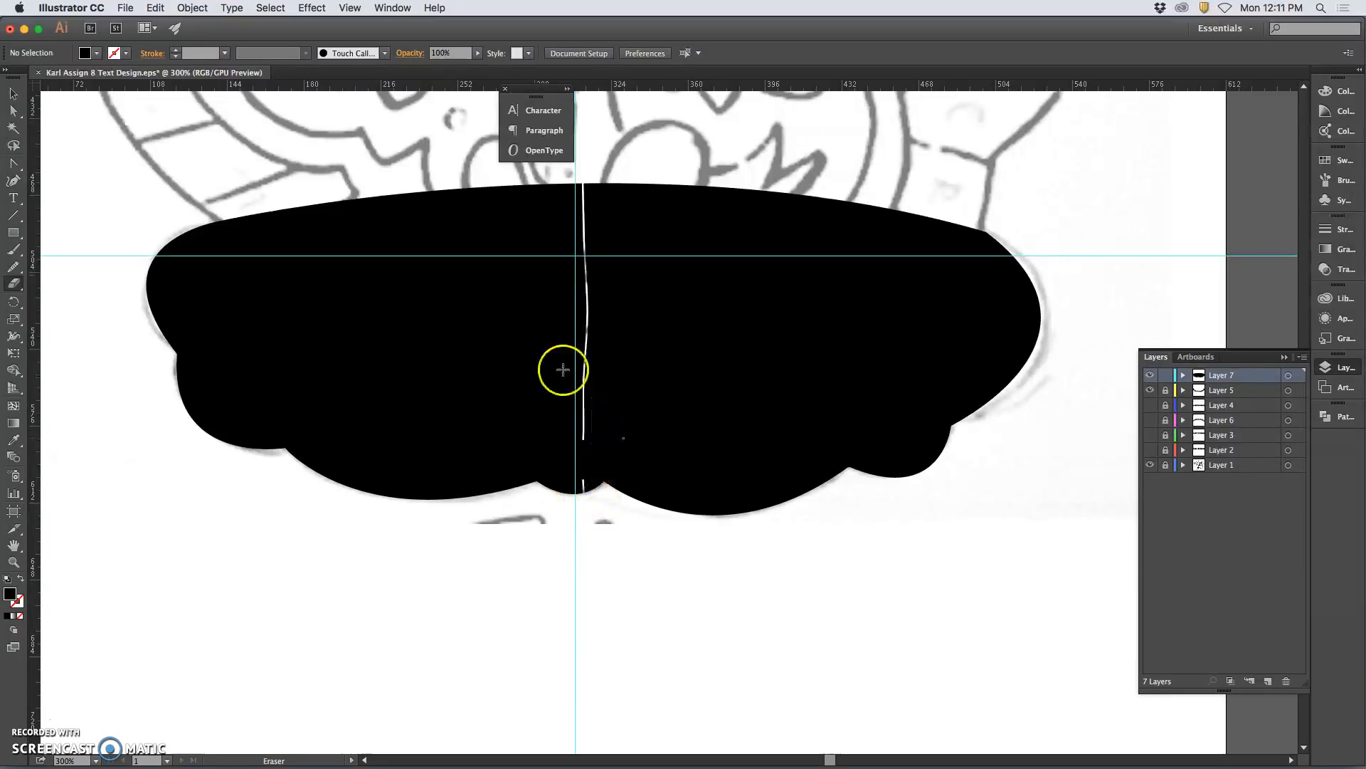
pyautogui.click(13, 110)
pyautogui.click(417, 235)
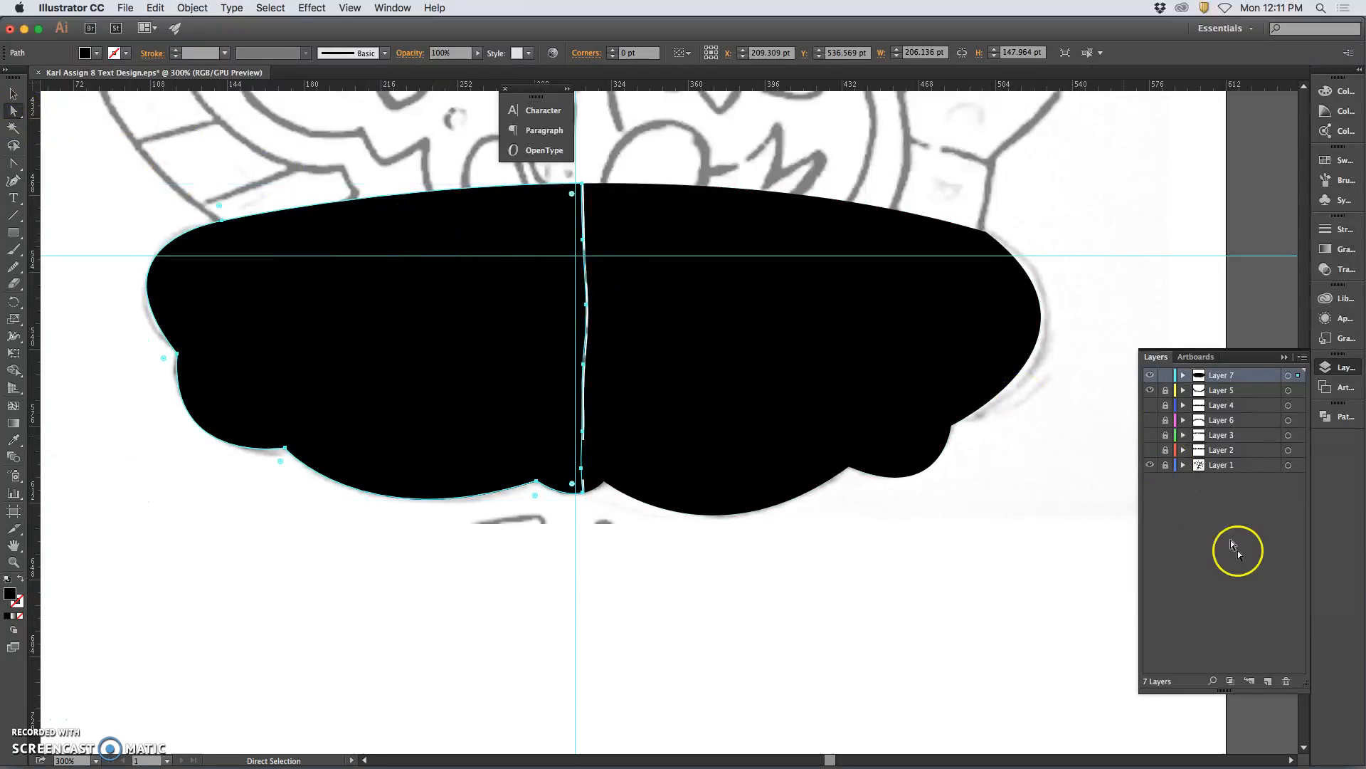
pyautogui.click(839, 393)
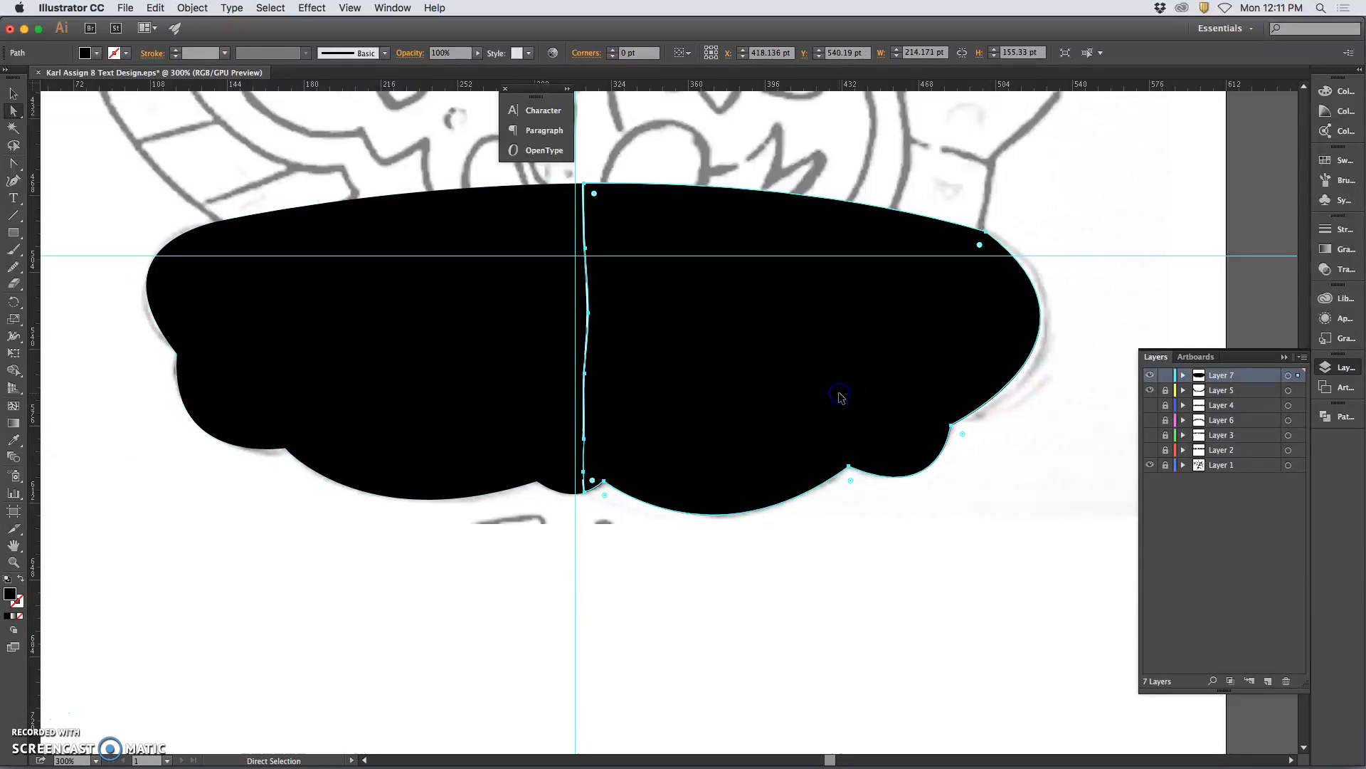
pyautogui.press('Delete')
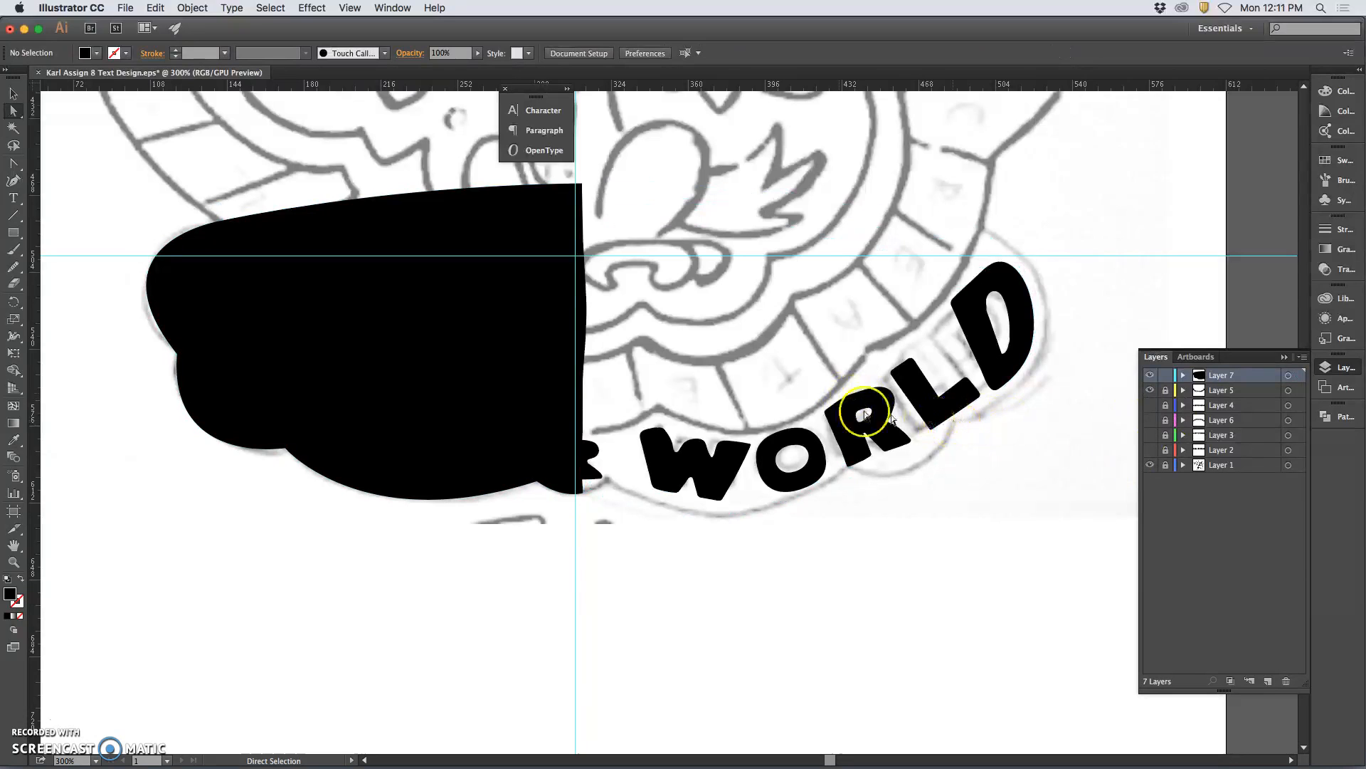
# - Copy the remaining left half of the banner and paste the duplicate in place directly over it
pyautogui.click(485, 338)
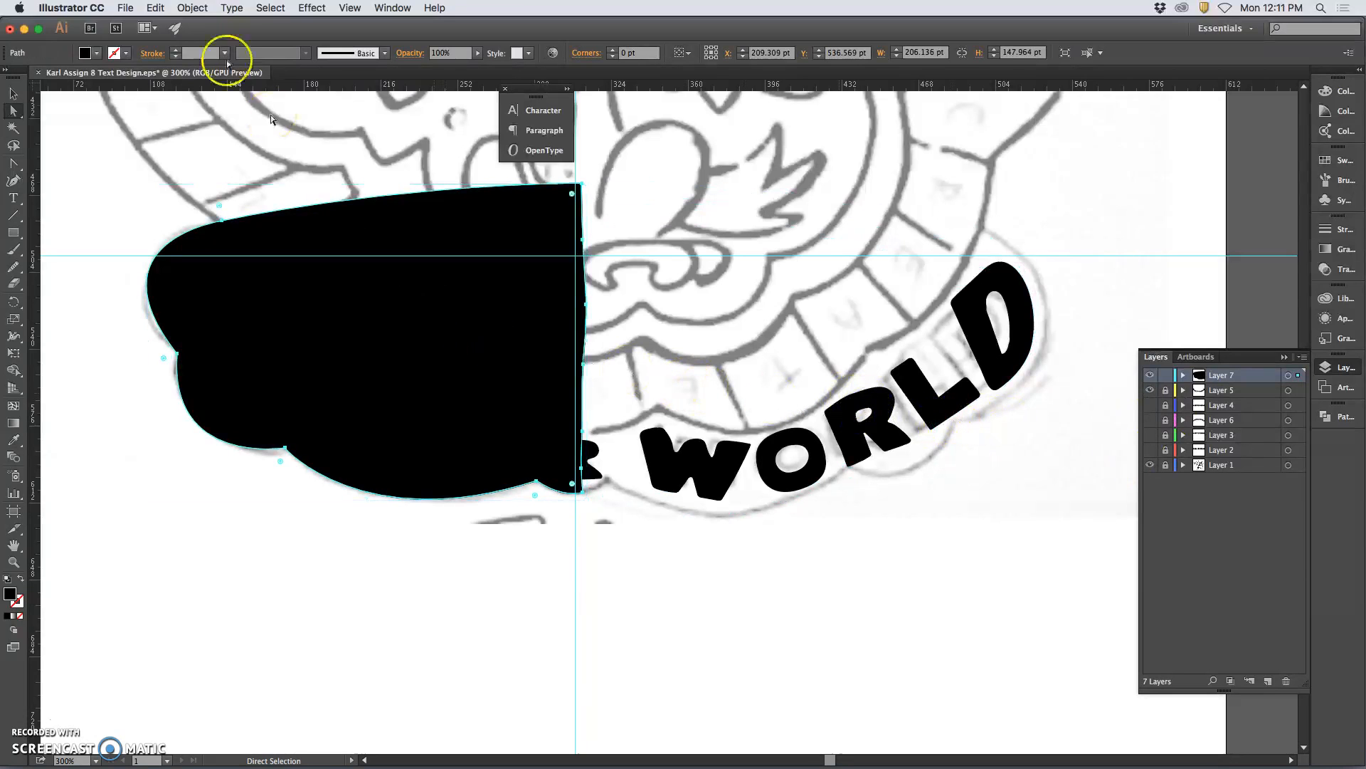
pyautogui.click(156, 8)
pyautogui.click(184, 134)
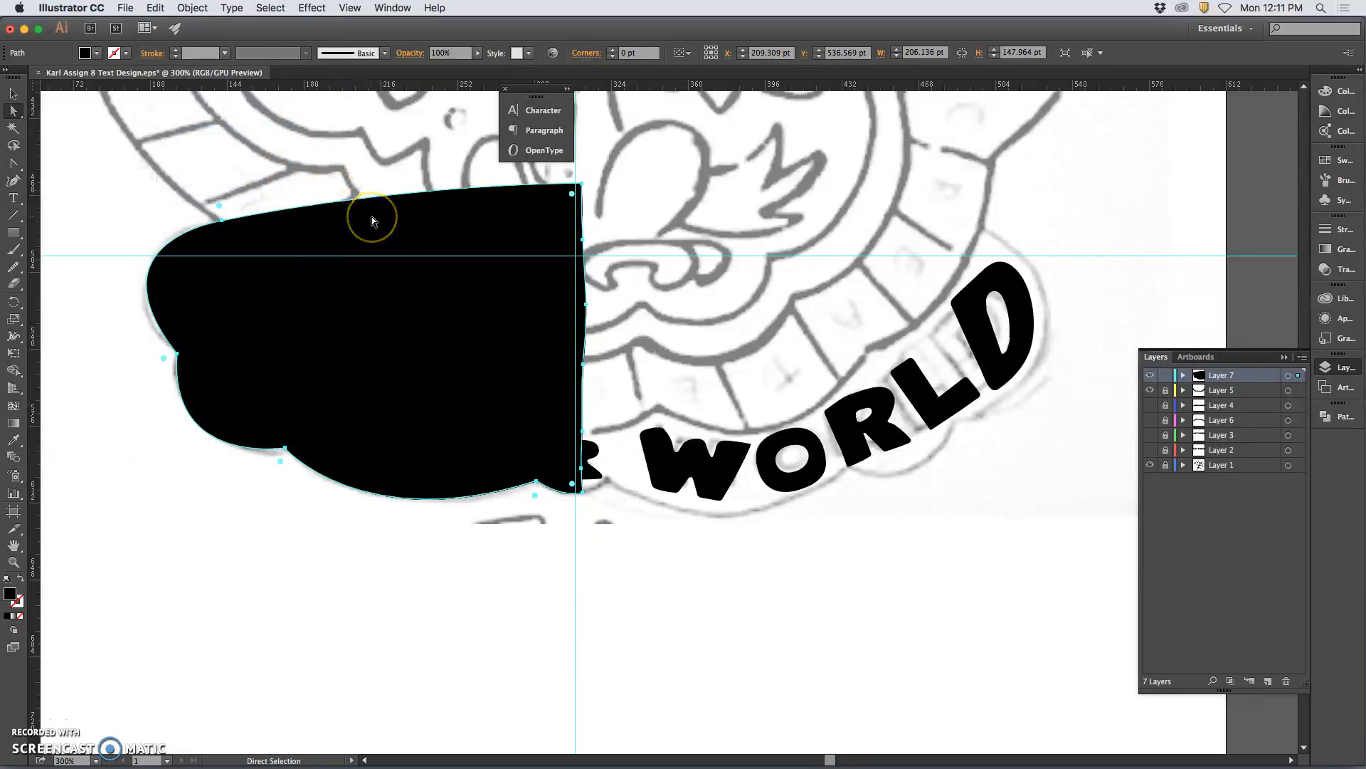
# - Open the Reflect transformation settings for the pasted duplicate of the banner's left half
pyautogui.click(157, 7)
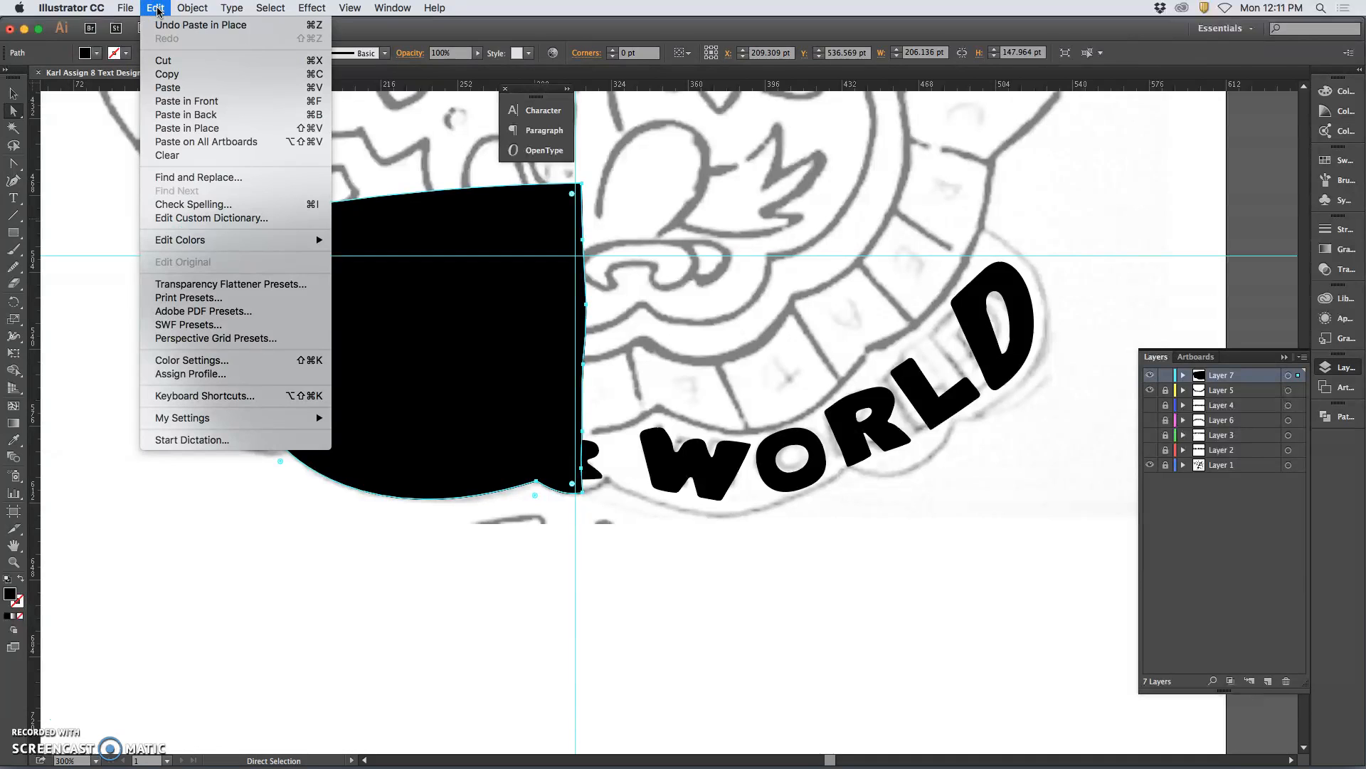
pyautogui.moveTo(186, 9)
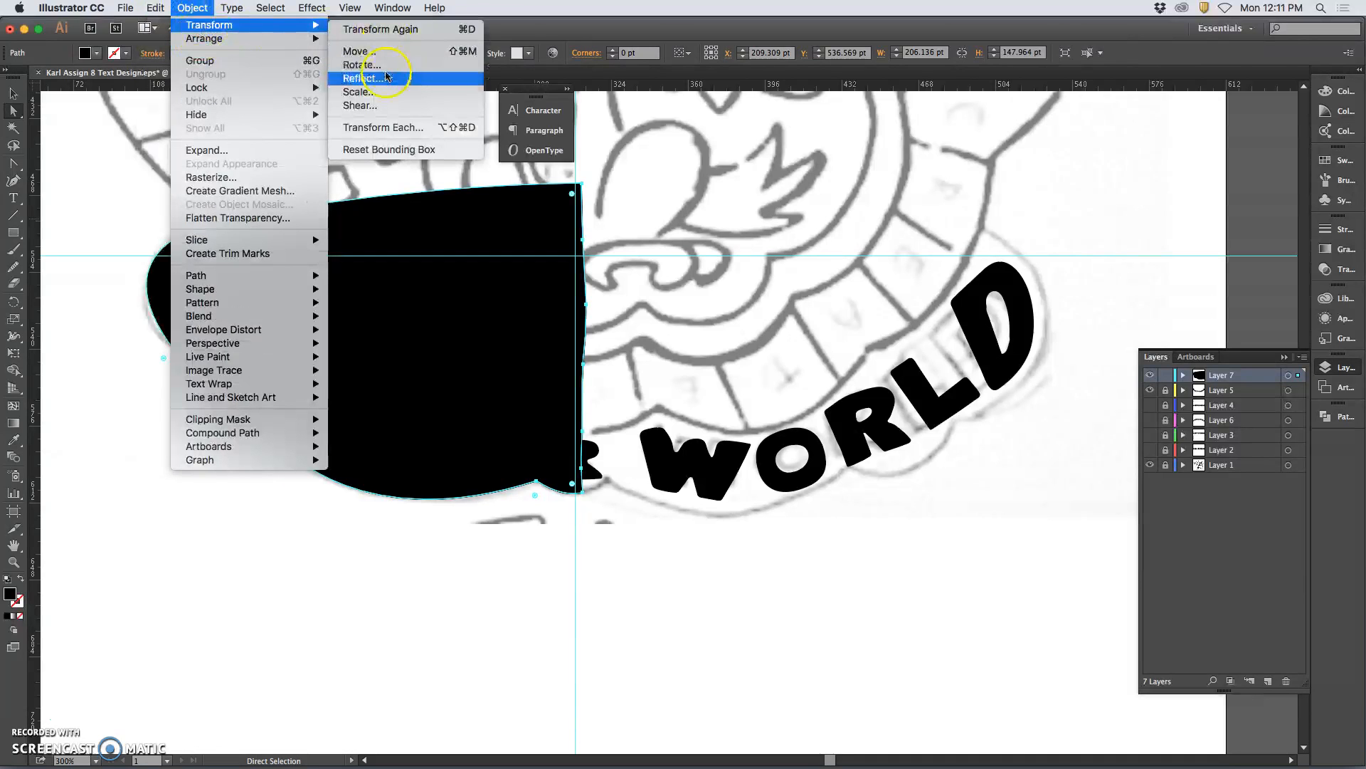
pyautogui.click(392, 84)
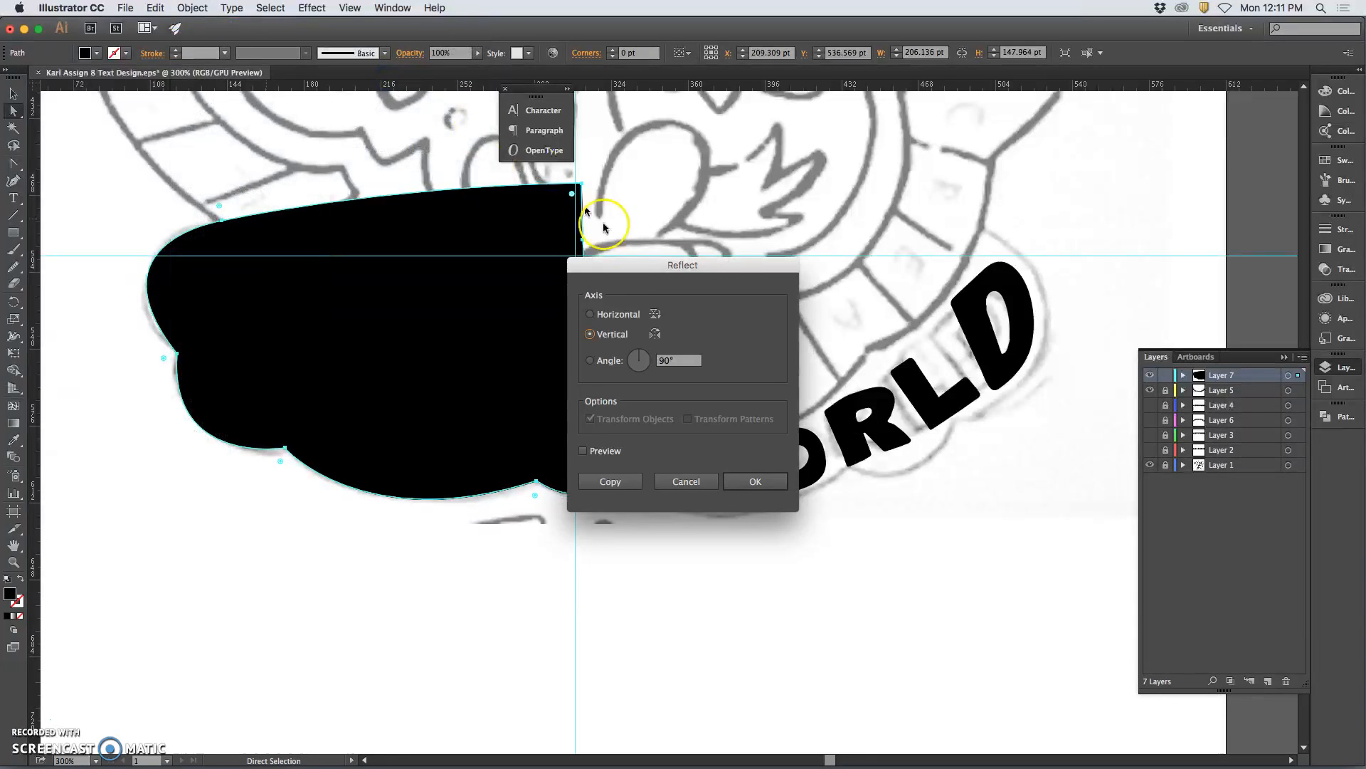
# - Reflect the duplicate across the vertical axis and nudge it horizontally right until its cut edge meets the original half at the centre guide
pyautogui.click(770, 475)
pyautogui.press('Right')
pyautogui.press('Right')
pyautogui.press('Right')
pyautogui.press('Right')
pyautogui.press('Right')
pyautogui.press('Right')
pyautogui.press('Right')
pyautogui.press('Right')
pyautogui.press('Right')
pyautogui.press('Right')
pyautogui.press('Right')
pyautogui.press('Right')
pyautogui.press('Right')
pyautogui.press('Right')
pyautogui.press('Right')
pyautogui.press('Right')
pyautogui.press('Right')
pyautogui.press('Right')
pyautogui.press('Right')
pyautogui.press('Right')
pyautogui.press('Right')
pyautogui.press('Right')
pyautogui.press('Right')
pyautogui.press('Right')
pyautogui.press('Right')
pyautogui.press('Right')
pyautogui.press('Right')
pyautogui.press('Right')
pyautogui.press('Right')
pyautogui.press('Right')
pyautogui.press('Right')
pyautogui.press('Right')
pyautogui.press('Right')
pyautogui.press('Right')
pyautogui.press('Right')
pyautogui.press('Right')
pyautogui.press('Right')
pyautogui.press('Right')
pyautogui.press('Right')
pyautogui.press('Right')
pyautogui.press('Right')
pyautogui.press('Right')
pyautogui.press('Right')
pyautogui.press('Right')
pyautogui.press('Right')
pyautogui.press('Right')
pyautogui.press('Right')
pyautogui.press('Right')
pyautogui.press('Right')
pyautogui.press('Right')
pyautogui.press('Right')
pyautogui.press('Right')
pyautogui.press('Right')
pyautogui.press('Right')
pyautogui.press('Right')
pyautogui.press('Right')
pyautogui.press('Right')
pyautogui.press('Right')
pyautogui.press('Right')
pyautogui.press('Right')
pyautogui.press('Right')
pyautogui.press('Right')
pyautogui.press('Right')
pyautogui.press('Right')
pyautogui.press('Right')
pyautogui.press('Right')
pyautogui.press('Right')
pyautogui.press('Right')
pyautogui.press('Right')
pyautogui.press('Right')
pyautogui.press('Right')
pyautogui.press('Right')
pyautogui.press('Right')
pyautogui.press('Right')
pyautogui.press('Right')
pyautogui.press('Right')
pyautogui.press('Right')
pyautogui.press('Right')
pyautogui.press('Right')
pyautogui.press('Right')
pyautogui.press('Right')
pyautogui.press('Right')
pyautogui.press('Right')
pyautogui.press('Right')
pyautogui.press('Right')
pyautogui.press('Right')
pyautogui.press('Right')
pyautogui.press('Right')
pyautogui.press('Right')
pyautogui.press('Right')
pyautogui.press('Right')
pyautogui.press('Right')
pyautogui.press('Right')
pyautogui.press('Right')
pyautogui.press('Right')
pyautogui.press('Right')
pyautogui.press('Right')
pyautogui.press('Right')
pyautogui.press('Right')
pyautogui.press('Right')
pyautogui.press('Right')
pyautogui.press('Right')
pyautogui.press('Right')
pyautogui.press('Right')
pyautogui.press('Right')
pyautogui.press('Right')
pyautogui.press('Right')
pyautogui.press('Right')
pyautogui.press('Right')
pyautogui.press('Right')
pyautogui.press('Right')
pyautogui.press('Right')
pyautogui.press('Right')
pyautogui.press('Right')
pyautogui.press('Right')
pyautogui.press('Right')
pyautogui.press('Right')
pyautogui.press('Right')
pyautogui.press('Right')
pyautogui.press('Right')
pyautogui.press('Right')
pyautogui.press('Right')
pyautogui.press('Right')
pyautogui.press('Right')
pyautogui.press('Right')
pyautogui.press('Right')
pyautogui.press('Right')
pyautogui.press('Right')
pyautogui.press('Right')
pyautogui.press('Right')
pyautogui.press('Right')
pyautogui.press('Right')
pyautogui.press('Right')
pyautogui.press('Right')
pyautogui.press('Right')
pyautogui.press('Right')
pyautogui.press('Right')
pyautogui.press('Right')
pyautogui.press('Right')
pyautogui.press('Right')
pyautogui.press('Right')
pyautogui.press('Right')
pyautogui.press('Right')
pyautogui.press('Right')
pyautogui.press('Right')
pyautogui.press('Right')
pyautogui.press('Right')
pyautogui.press('Right')
pyautogui.press('Right')
pyautogui.press('Right')
pyautogui.press('Right')
pyautogui.press('Right')
pyautogui.press('Right')
pyautogui.press('Right')
pyautogui.press('Right')
pyautogui.press('Right')
pyautogui.press('Right')
pyautogui.press('Right')
pyautogui.press('Right')
pyautogui.press('Right')
pyautogui.press('Right')
pyautogui.press('Right')
pyautogui.press('Right')
pyautogui.press('Right')
pyautogui.press('Right')
pyautogui.press('Right')
pyautogui.press('Right')
pyautogui.press('Right')
pyautogui.press('Right')
pyautogui.press('Right')
pyautogui.press('Right')
pyautogui.press('Right')
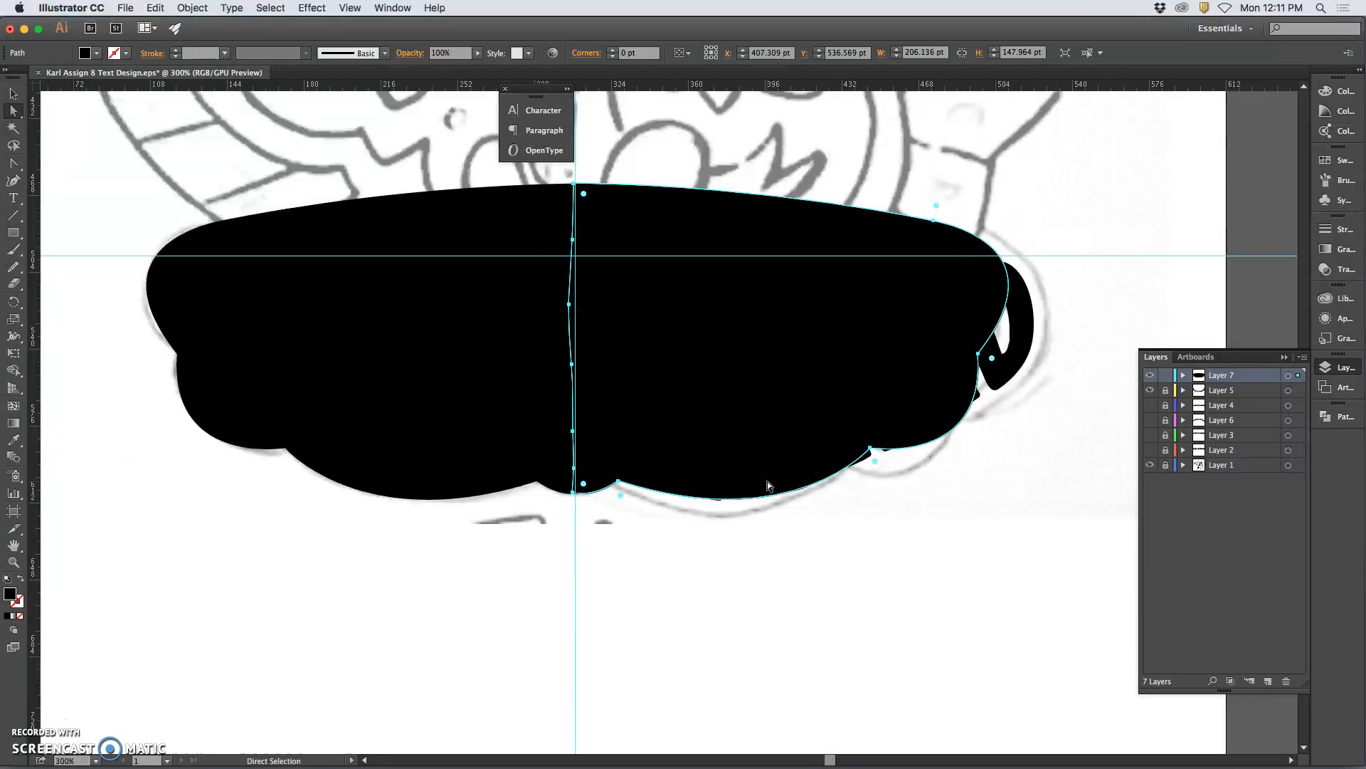
# - Select both halves of the banner and unite them into a single shape with Pathfinder
pyautogui.press('Down')
pyautogui.click(727, 604)
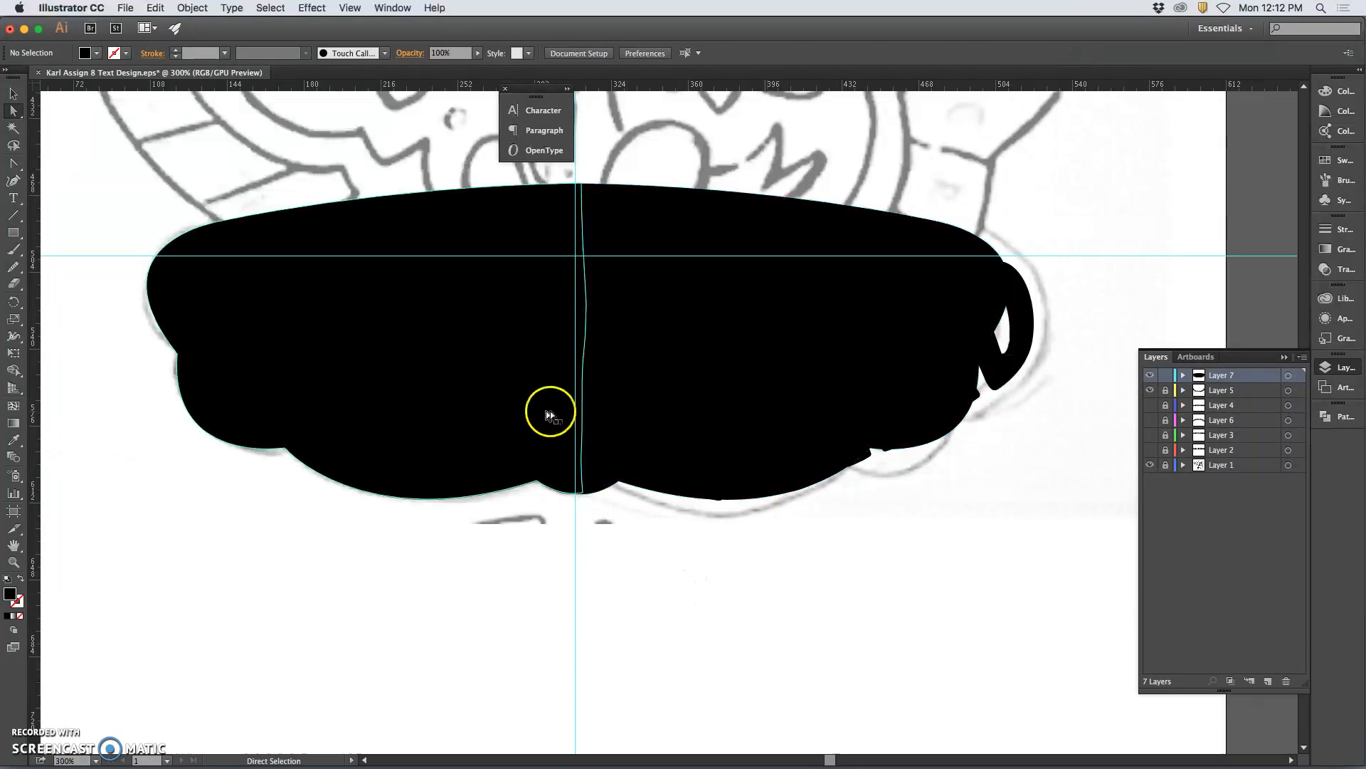
pyautogui.click(617, 410)
pyautogui.keyDown('shift'); pyautogui.click(525, 398); pyautogui.keyUp('shift')
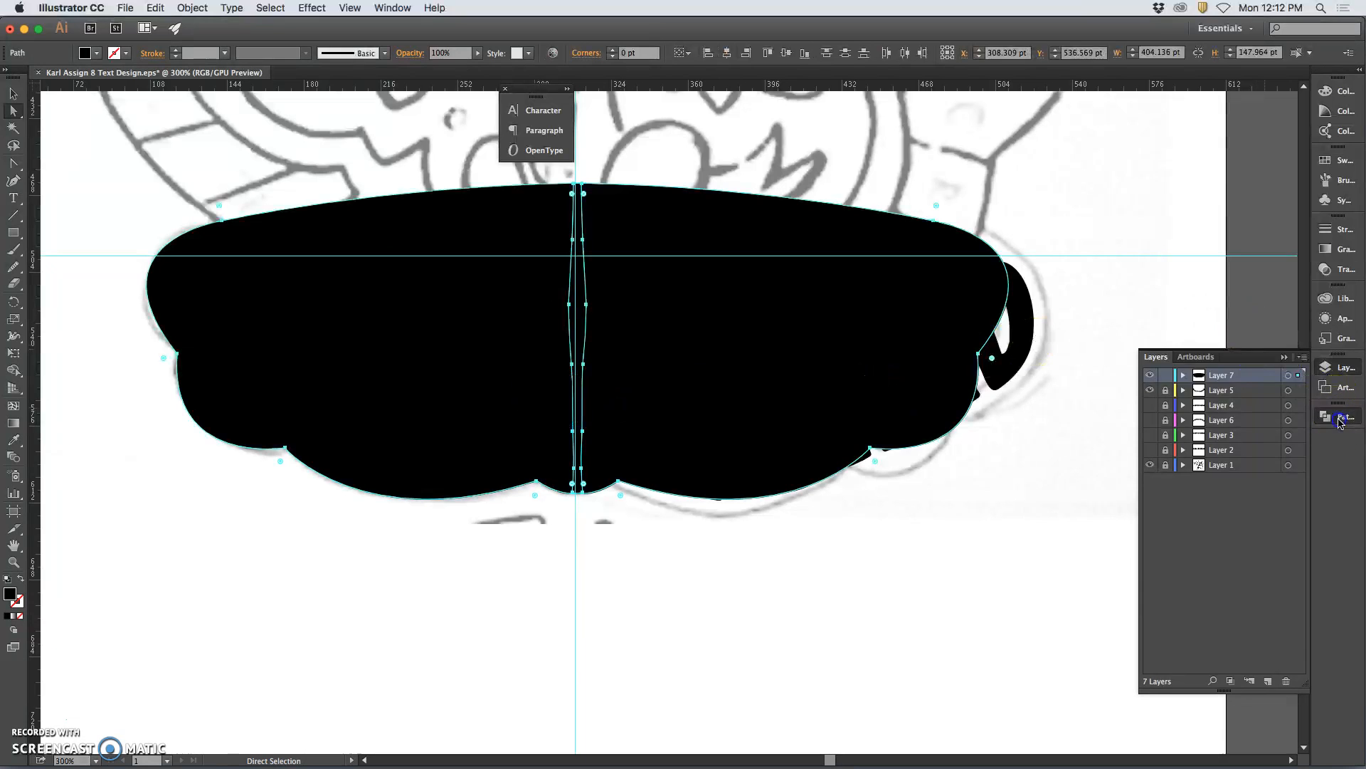
pyautogui.click(1338, 412)
pyautogui.click(1152, 438)
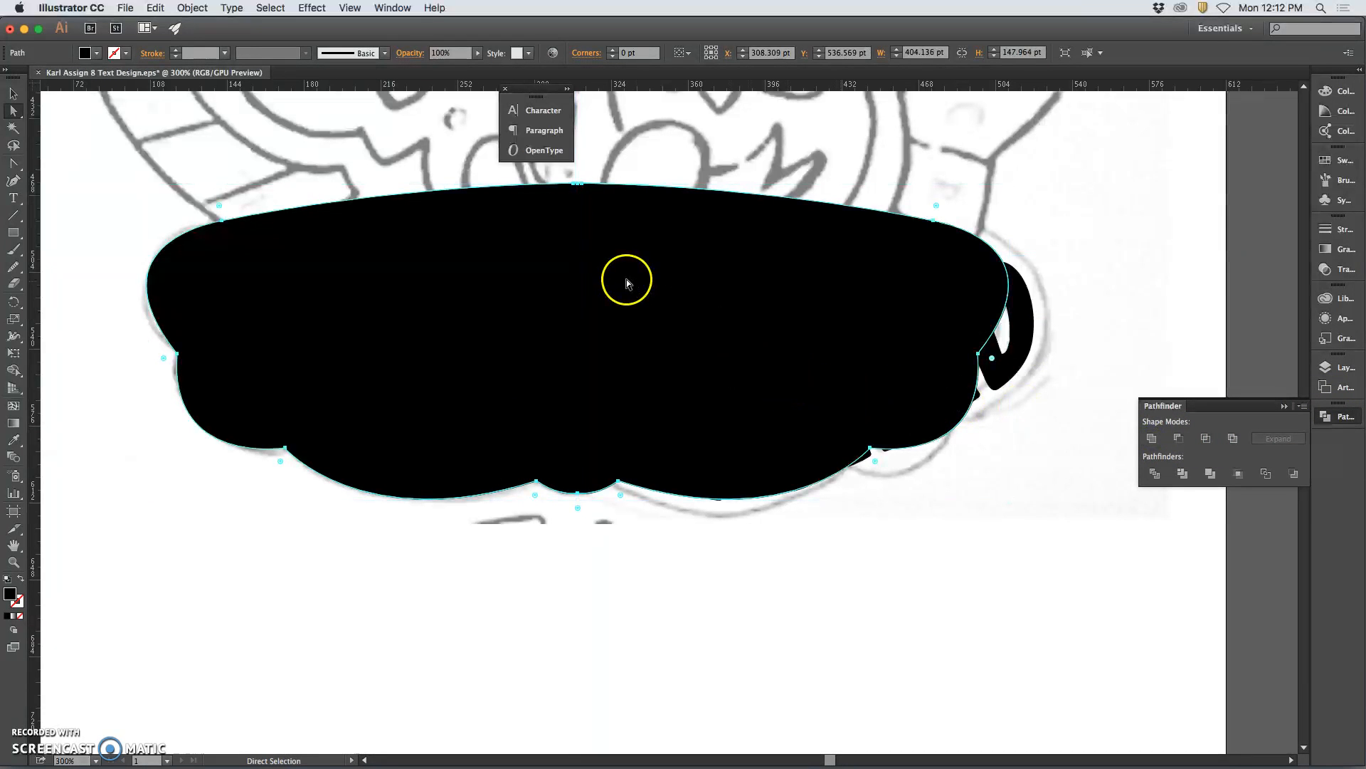
# - Delete the extra centre anchor point on the lowest scallop along the banner's bottom edge
pyautogui.press('super+equal')
pyautogui.press('super+equal')
pyautogui.press('super+equal')
pyautogui.press('super+equal')
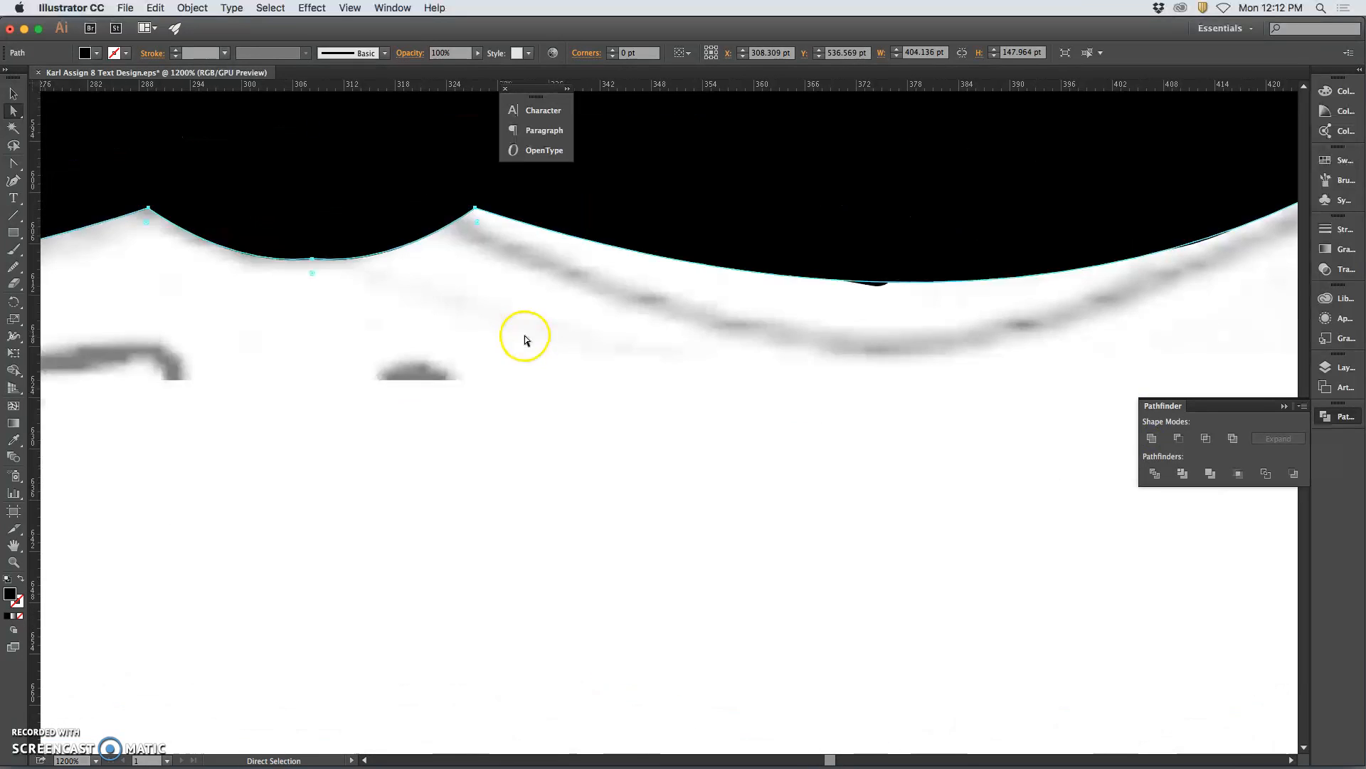
pyautogui.hscroll(-5, 525, 336)
pyautogui.press('super+equal')
pyautogui.press('super+equal')
pyautogui.scroll(1, 421, 289)
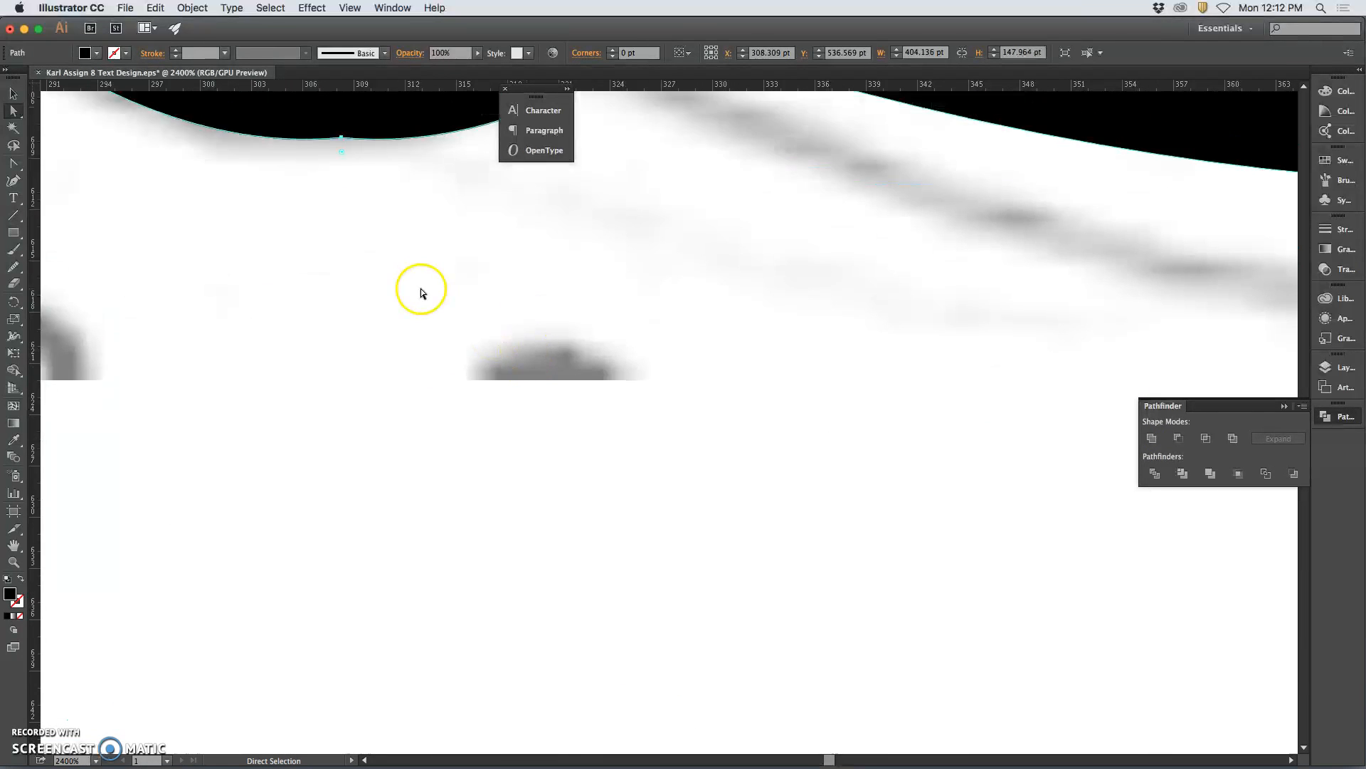
pyautogui.scroll(3, 420, 288)
pyautogui.click(14, 180)
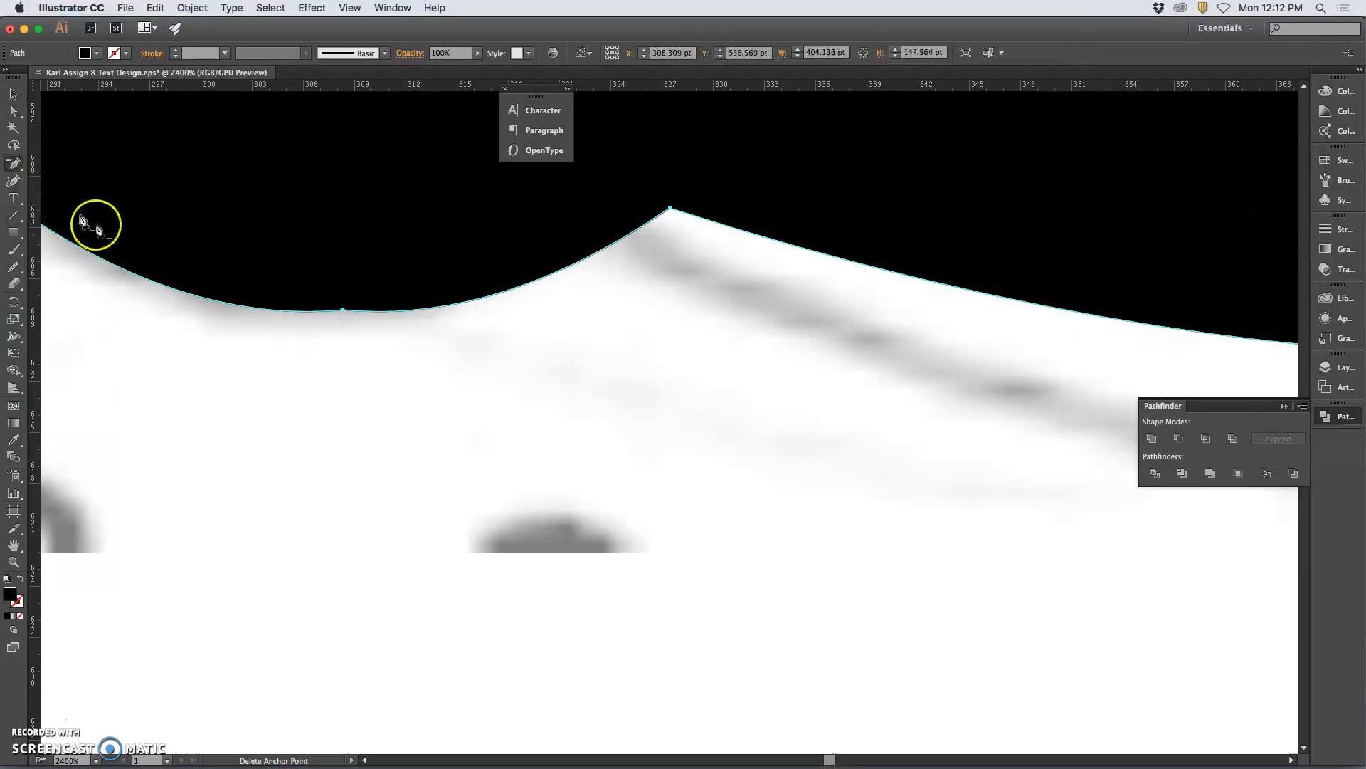
pyautogui.click(342, 311)
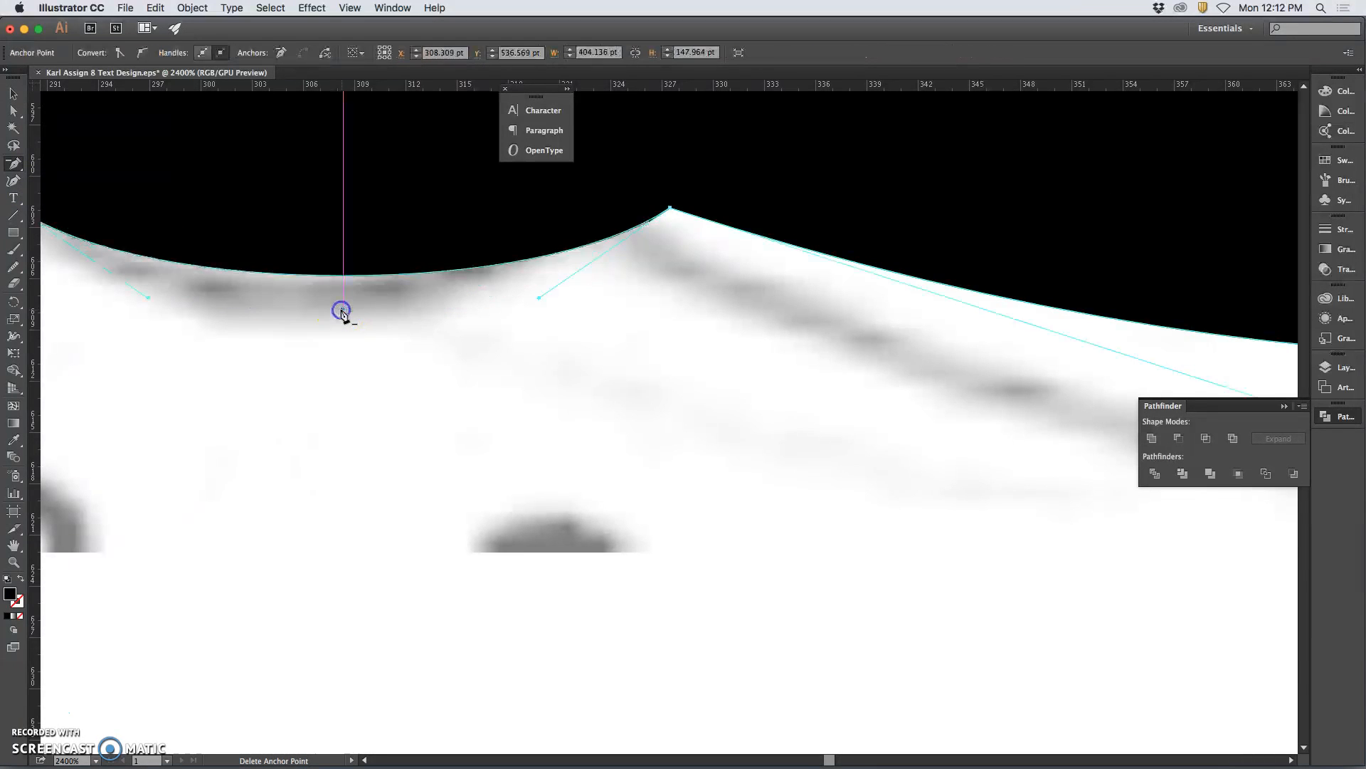
# - Reshape the bottom centre scallop into a fuller curve by pulling the handle of its right corner point downward and inward
pyautogui.scroll(4, 344, 302)
pyautogui.click(13, 111)
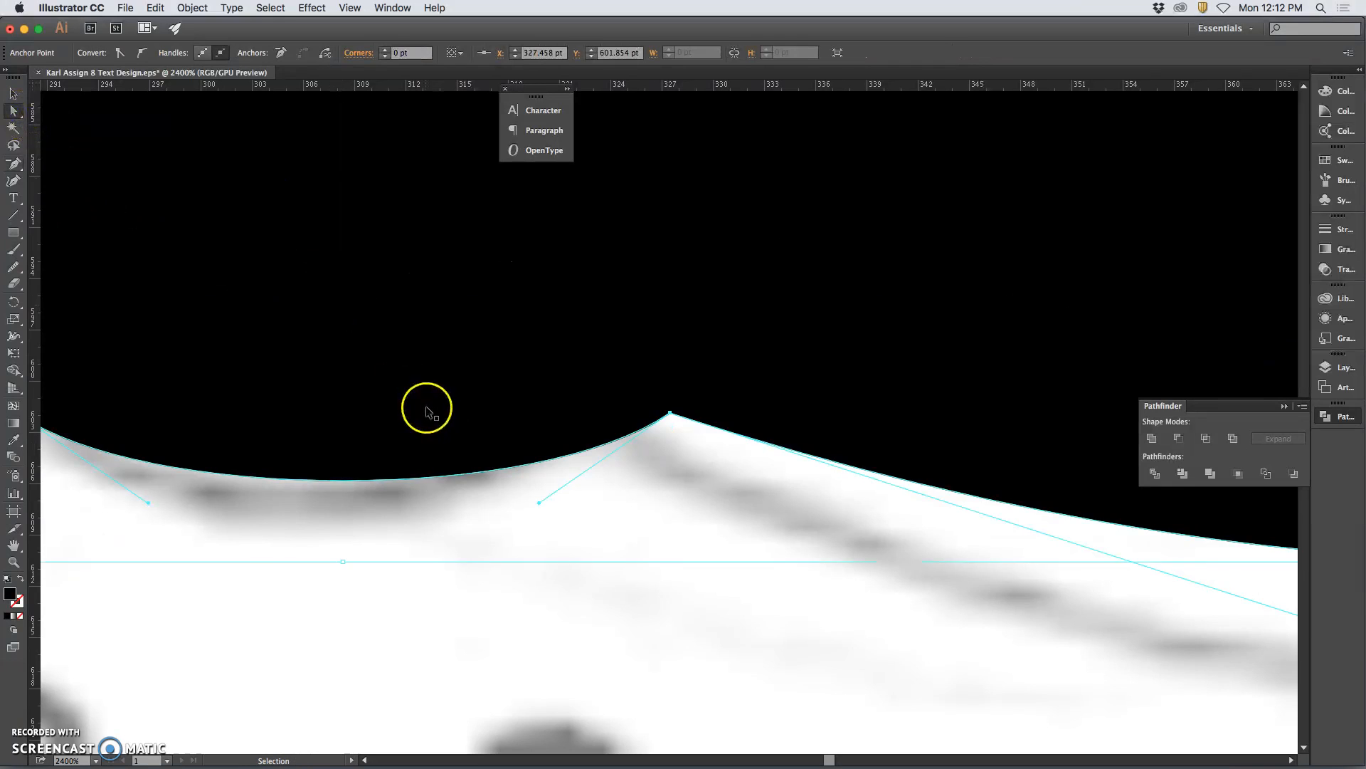
pyautogui.press('super+minus')
pyautogui.press('super+minus')
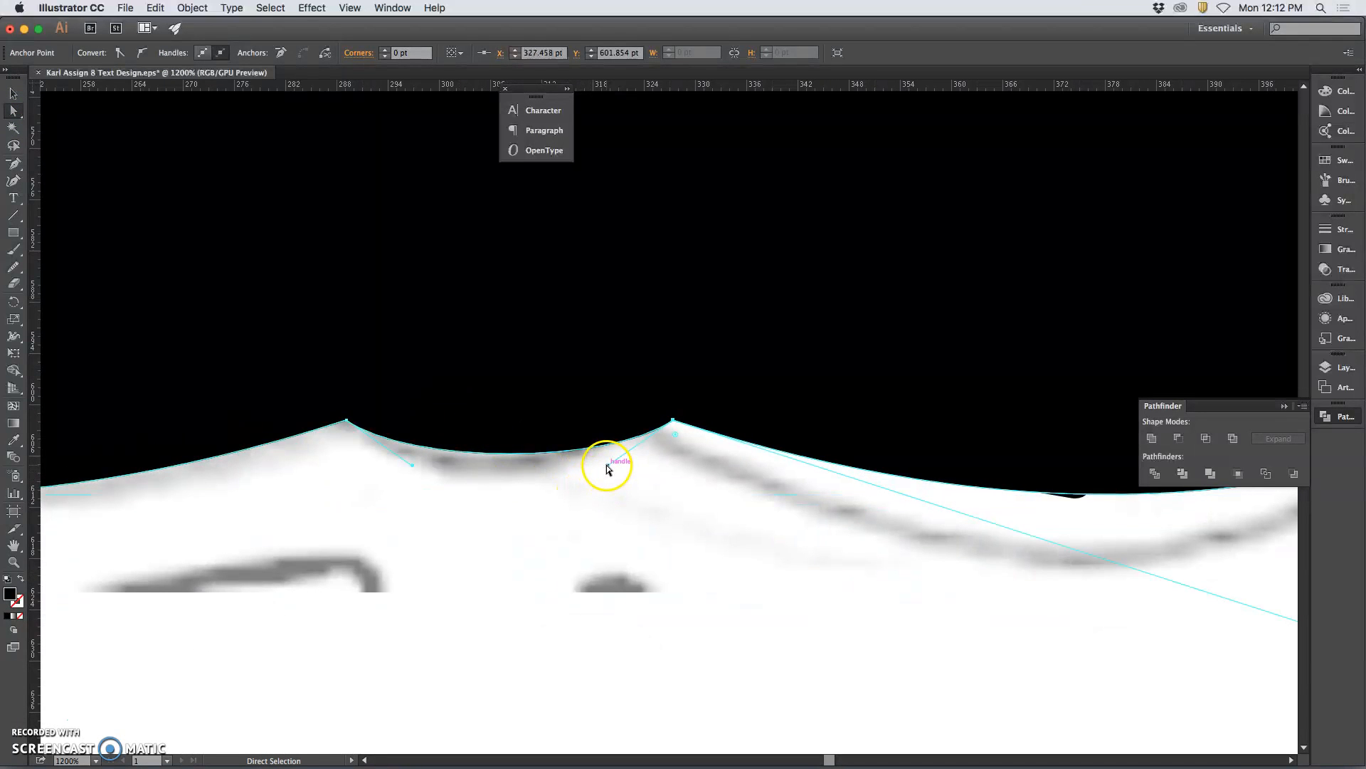
pyautogui.moveTo(607, 467); pyautogui.dragTo(603, 472)
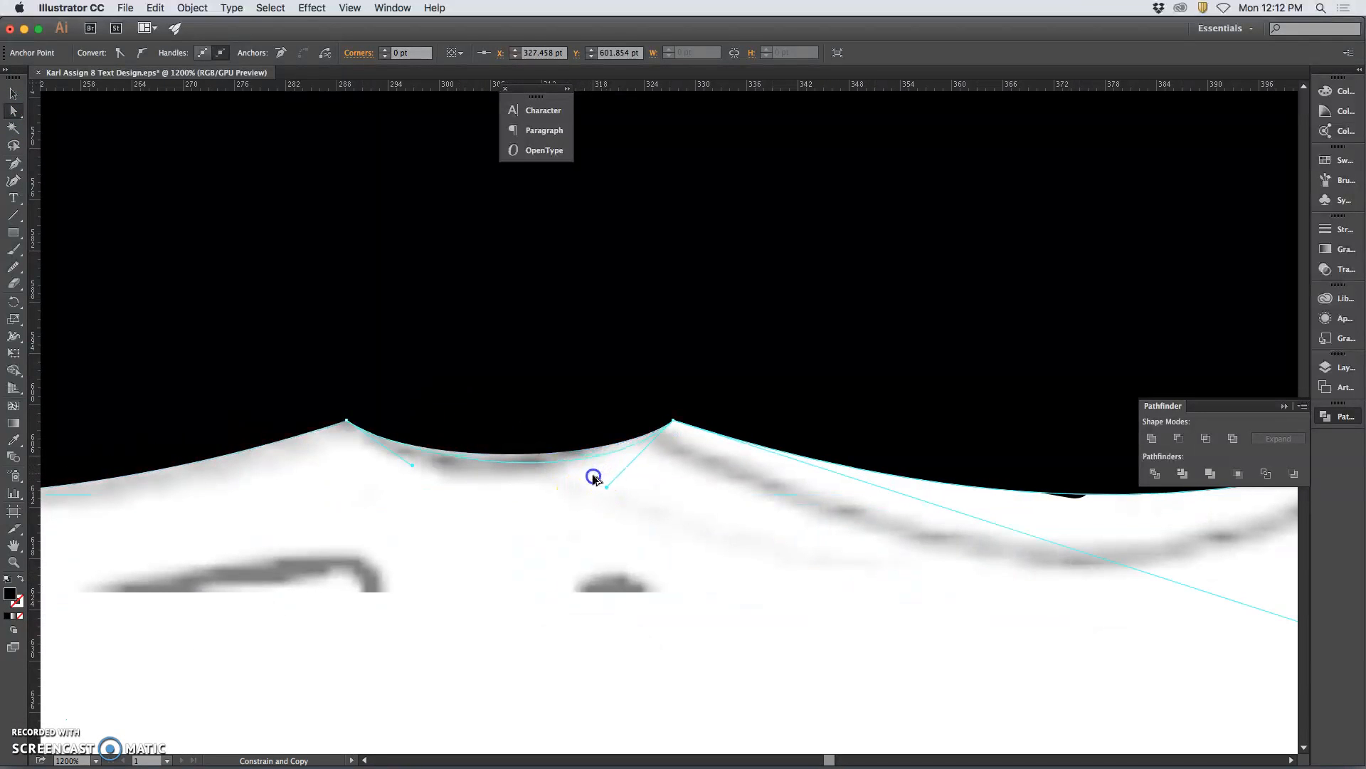
pyautogui.moveTo(554, 492); pyautogui.dragTo(539, 511)
# - Remove the surplus middle anchor point at the centre of the banner's top edge and deselect the shape
pyautogui.scroll(10, 624, 441)
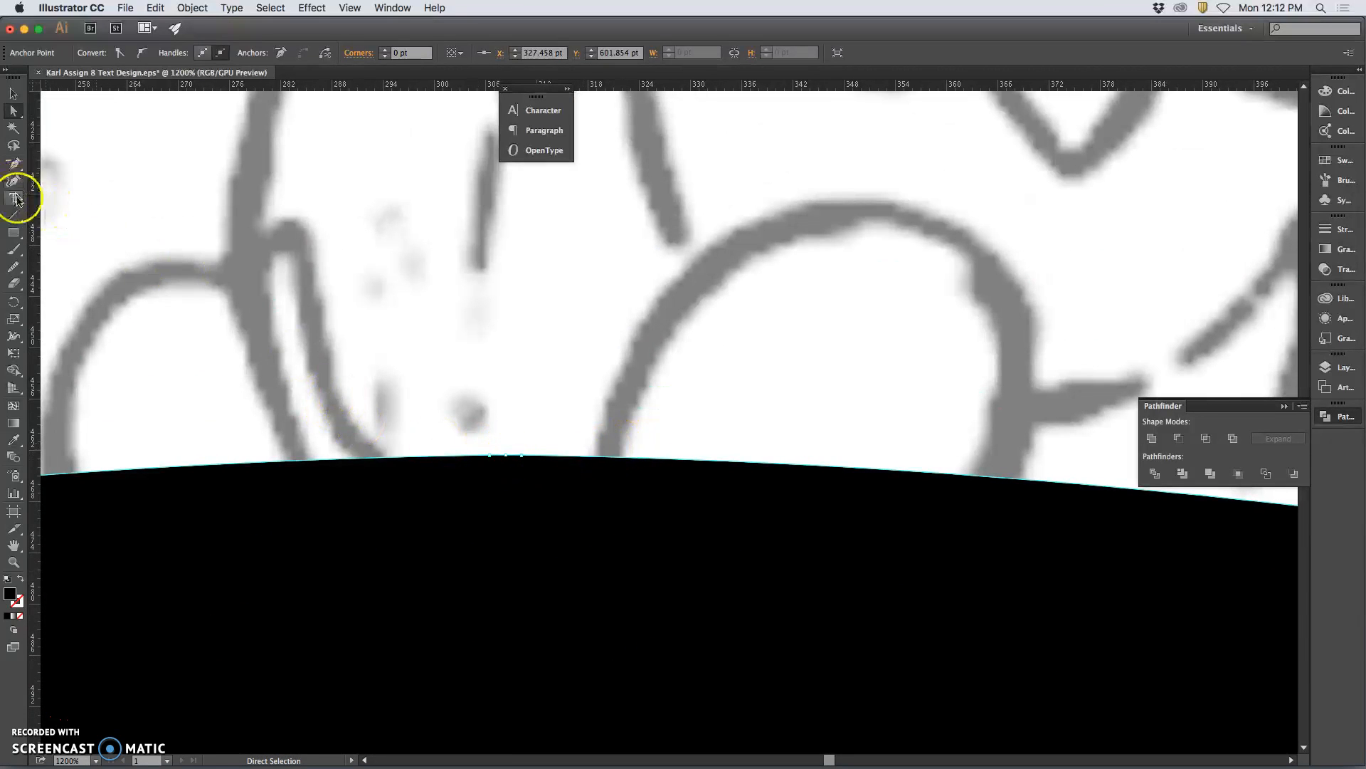
pyautogui.click(14, 163)
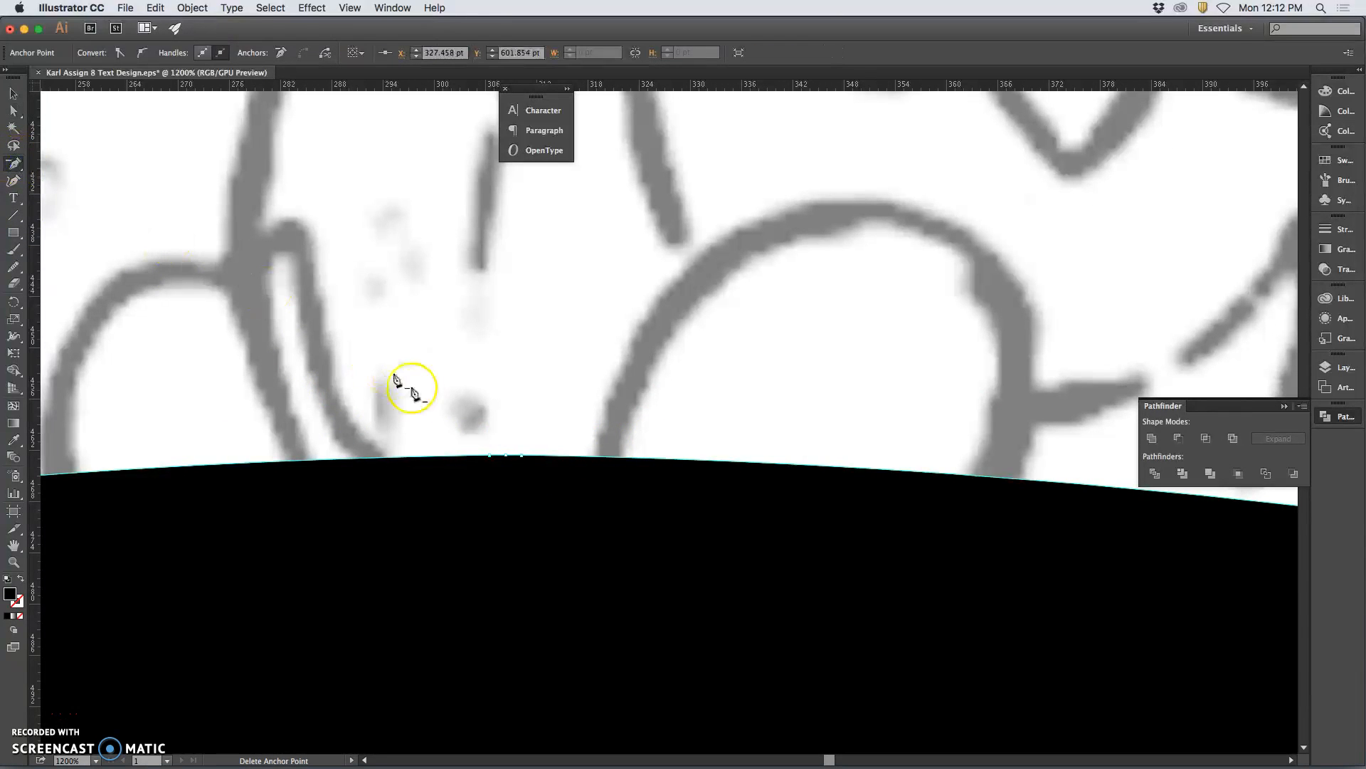
pyautogui.click(506, 458)
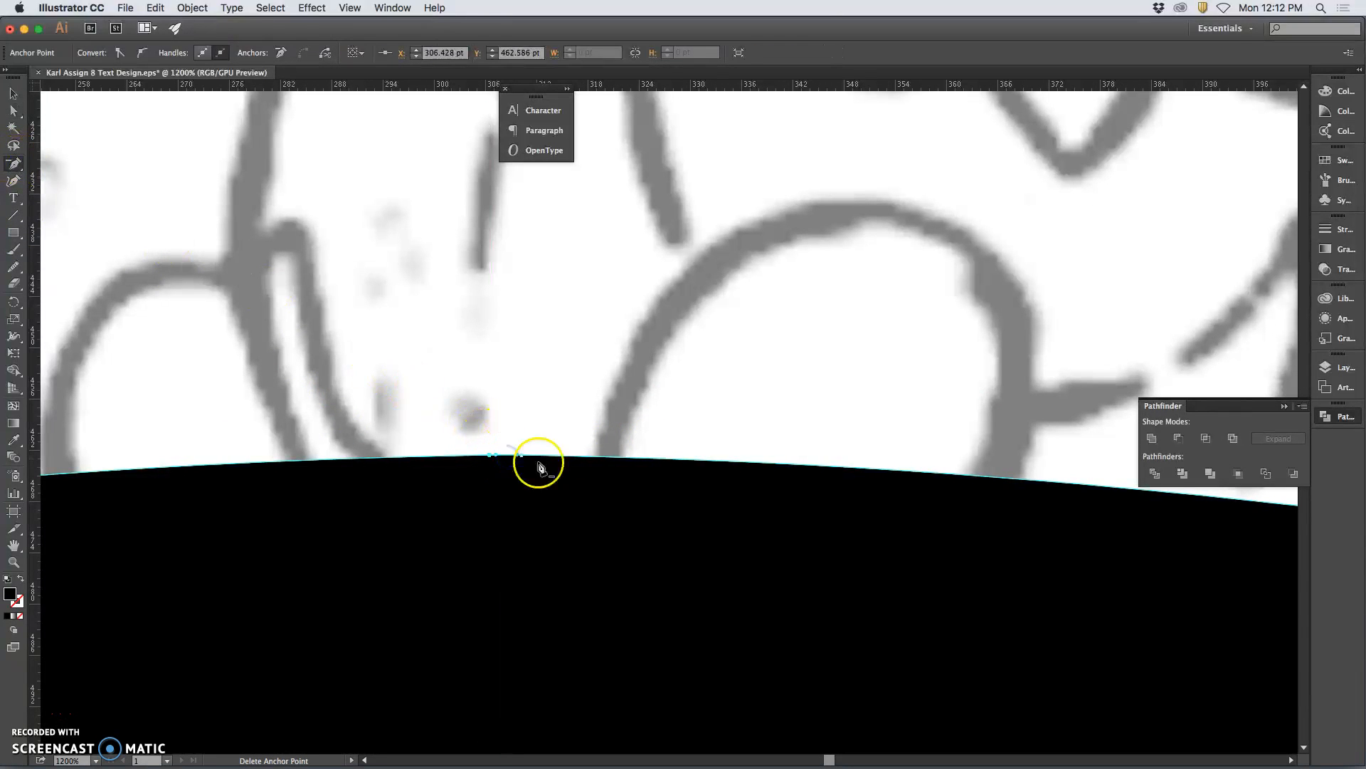
pyautogui.press('super+minus')
pyautogui.press('super+minus')
pyautogui.press('super+equal')
pyautogui.press('super+equal')
pyautogui.press('super+minus')
pyautogui.press('super+minus')
pyautogui.press('super+minus')
pyautogui.press('super+minus')
pyautogui.press('super+minus')
pyautogui.press('super+minus')
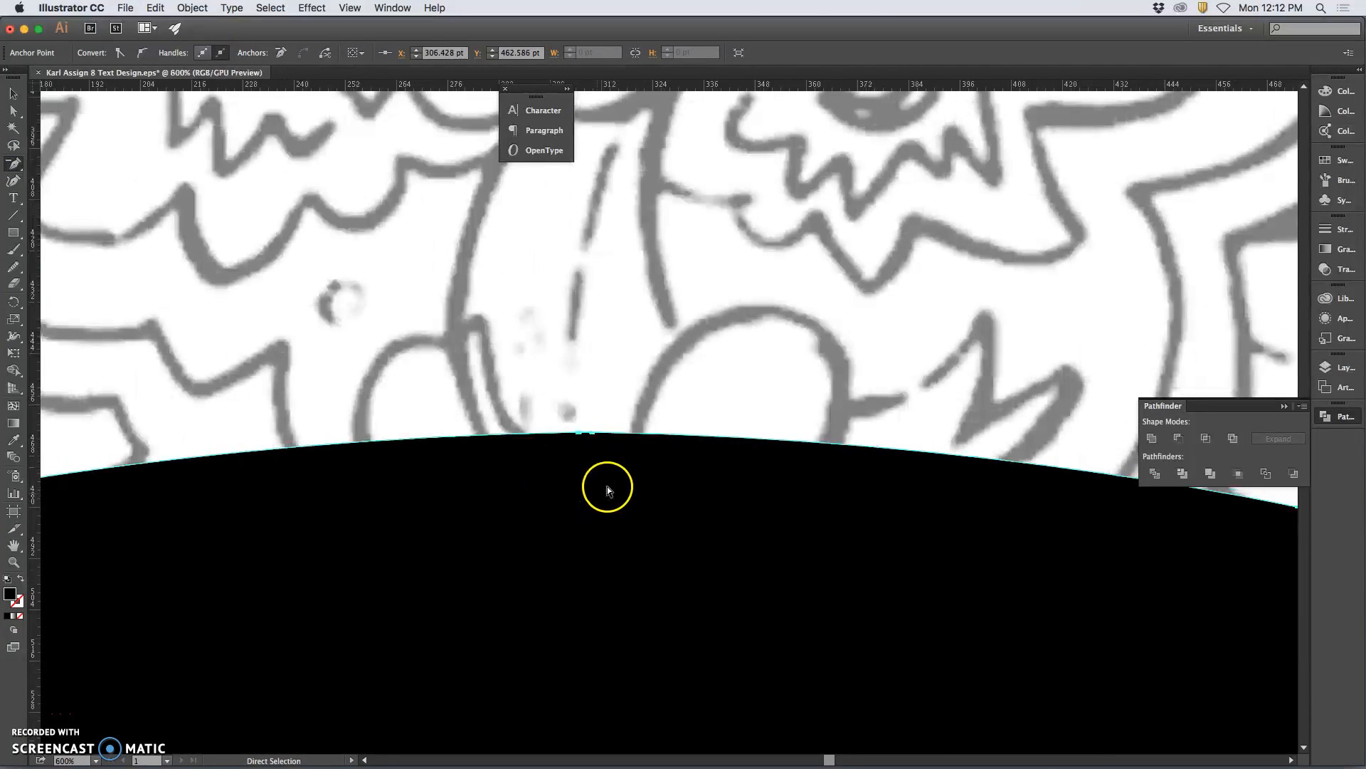
pyautogui.click(14, 111)
pyautogui.click(243, 195)
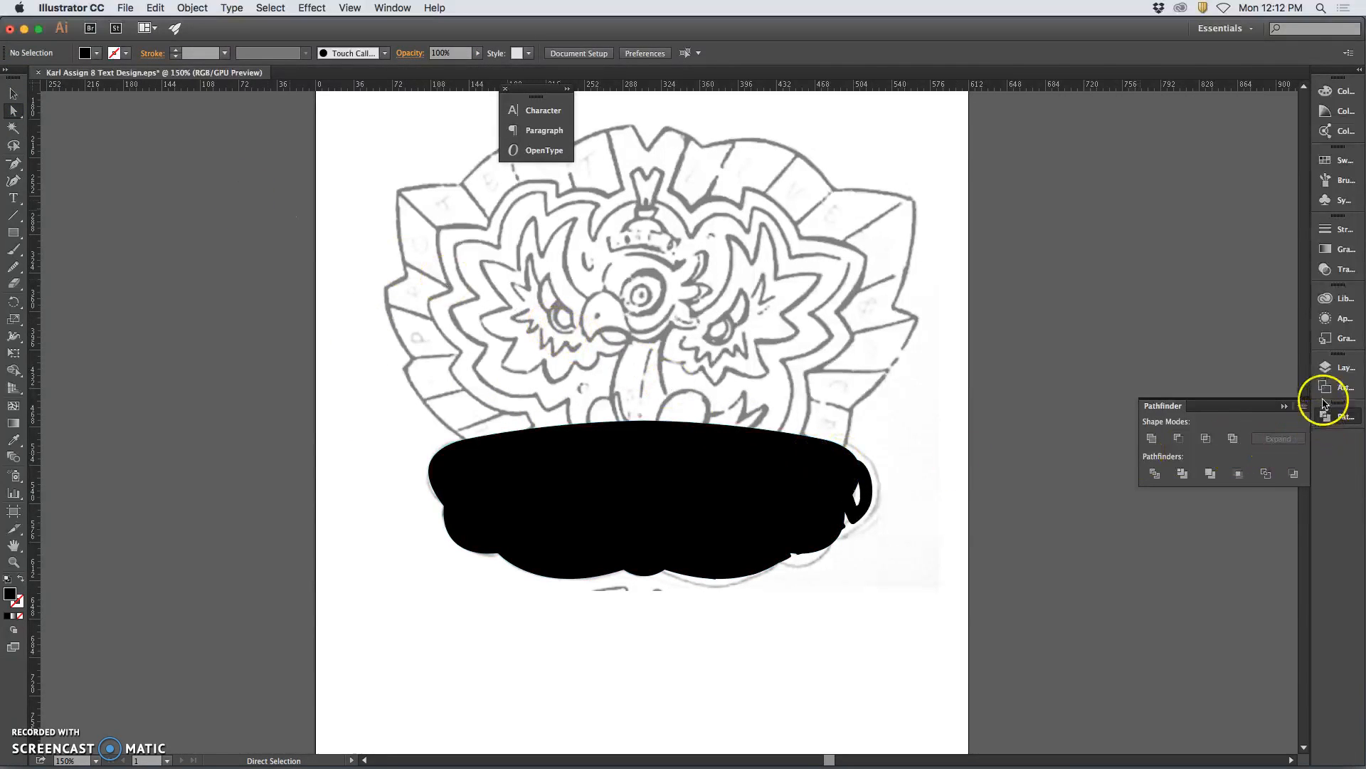
# - Hide Layer 1 with the sketch and Layer 5 so that only the banner layer is displayed
pyautogui.click(1325, 368)
pyautogui.click(1151, 466)
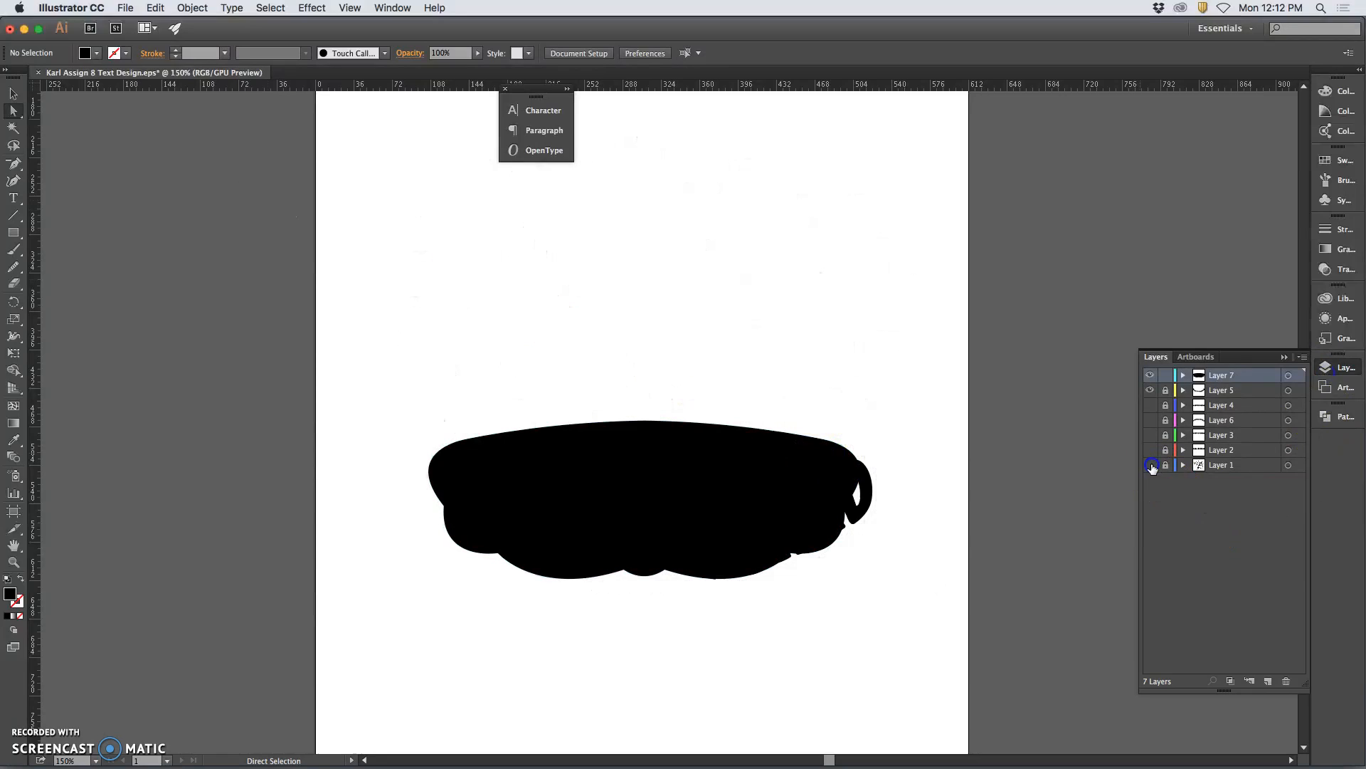
pyautogui.click(1150, 390)
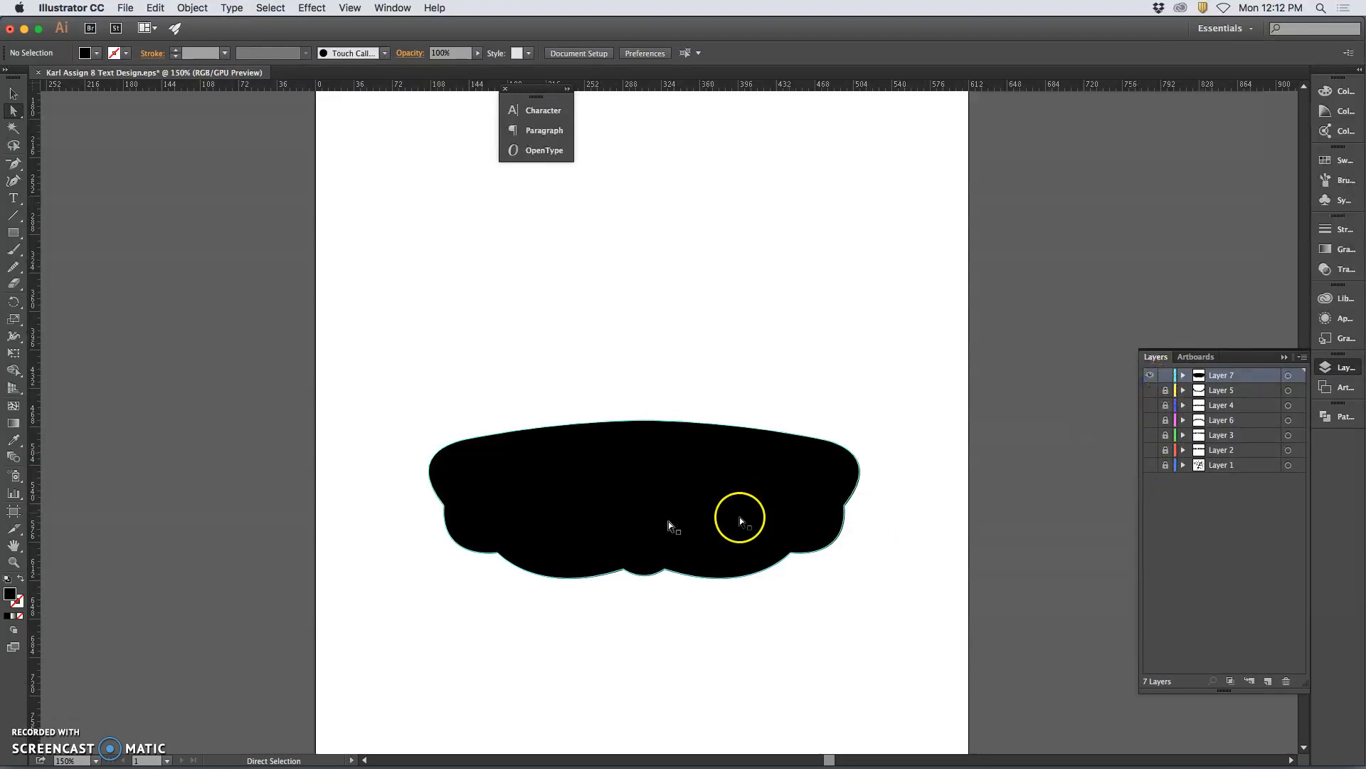
pyautogui.click(1150, 390)
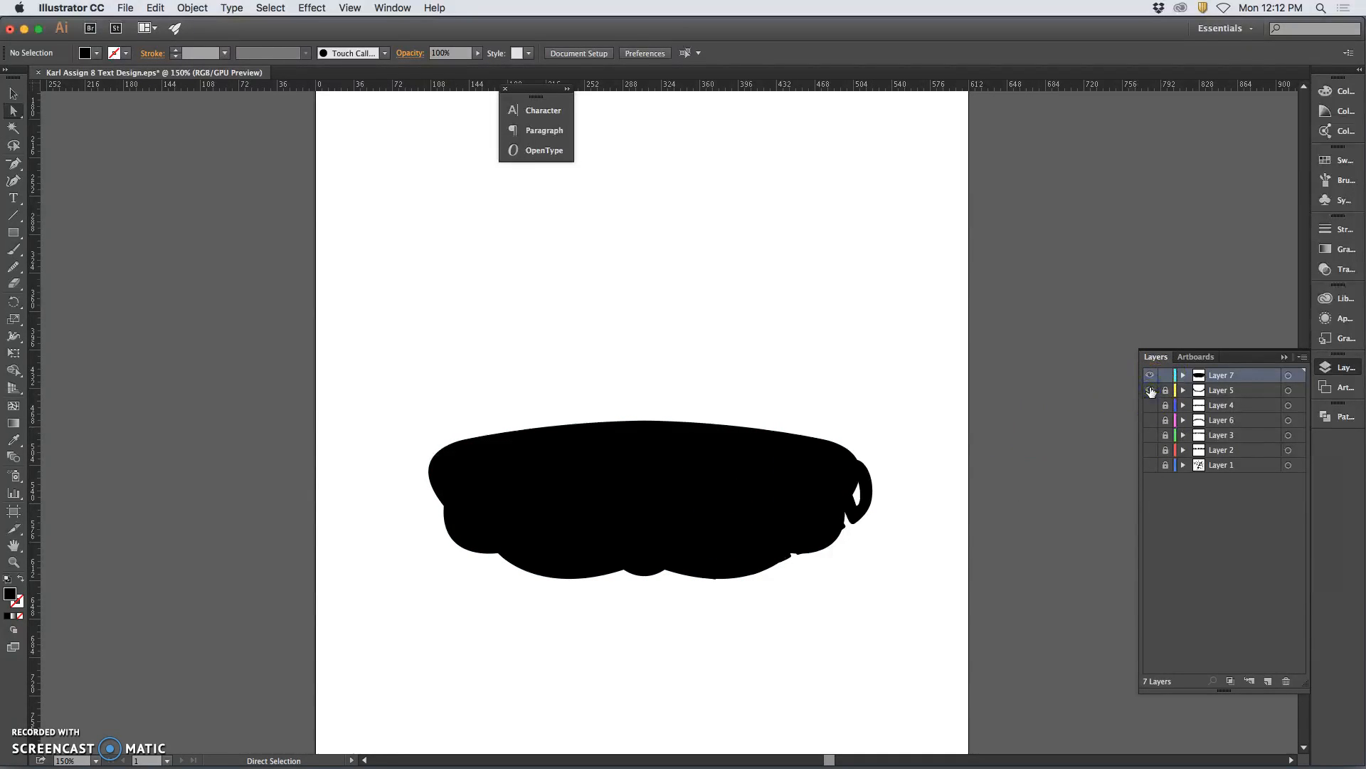
pyautogui.click(1150, 390)
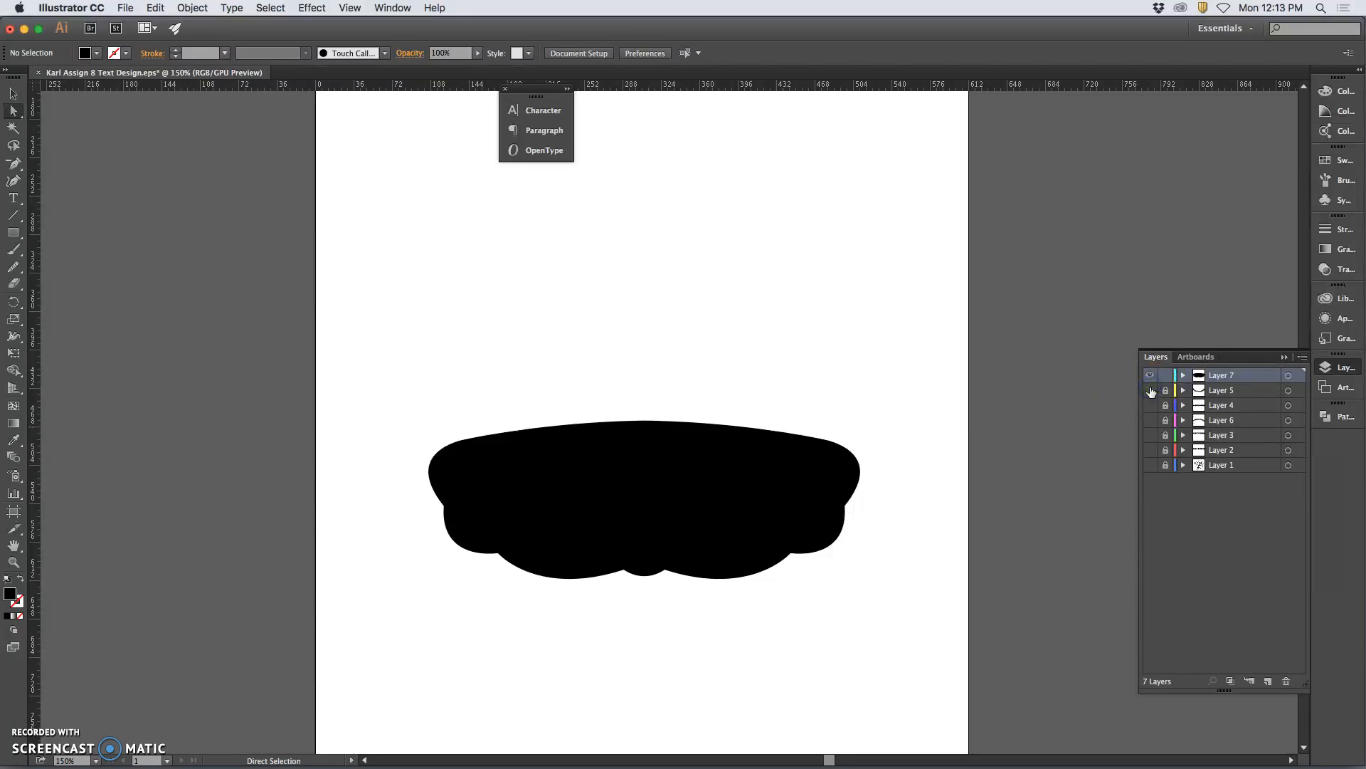
# - Preview the banner as an outline by swapping its fill and stroke, and swap them back
pyautogui.click(762, 497)
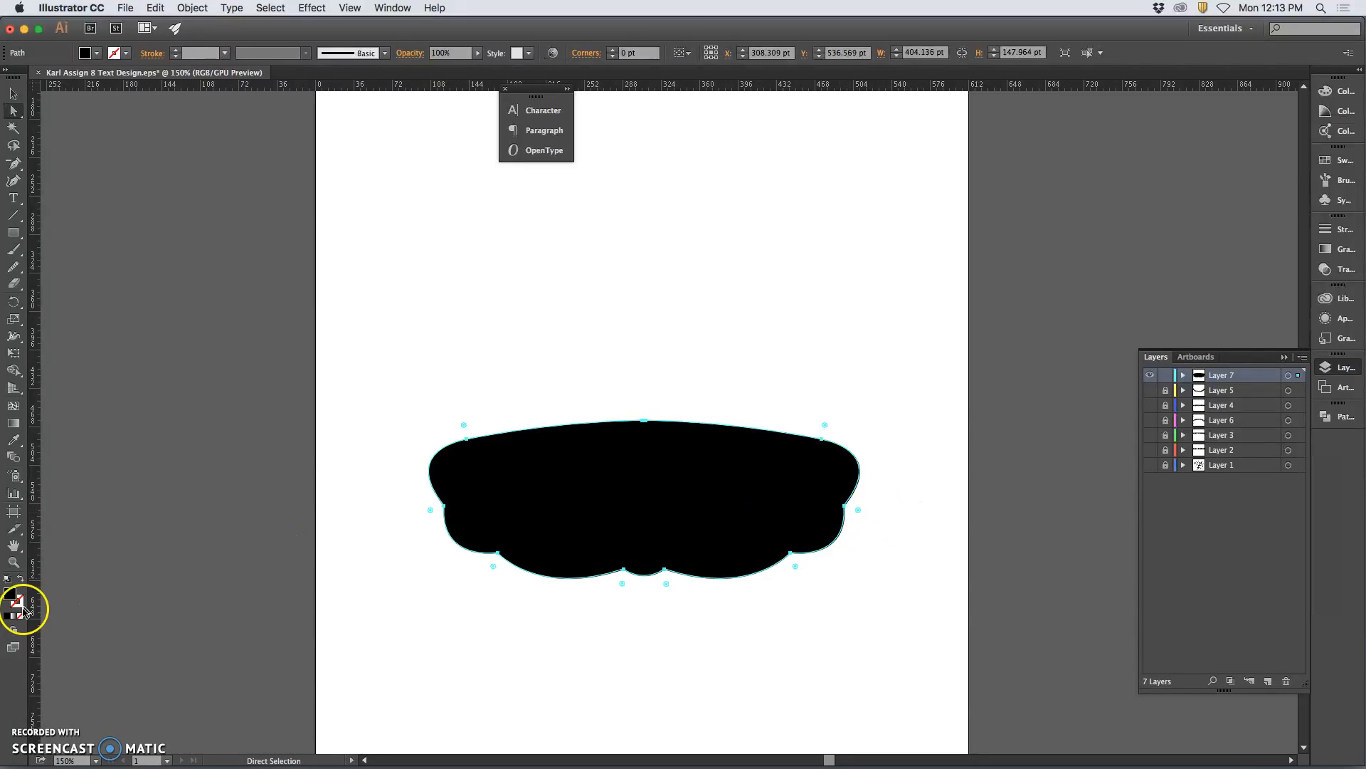
pyautogui.click(21, 580)
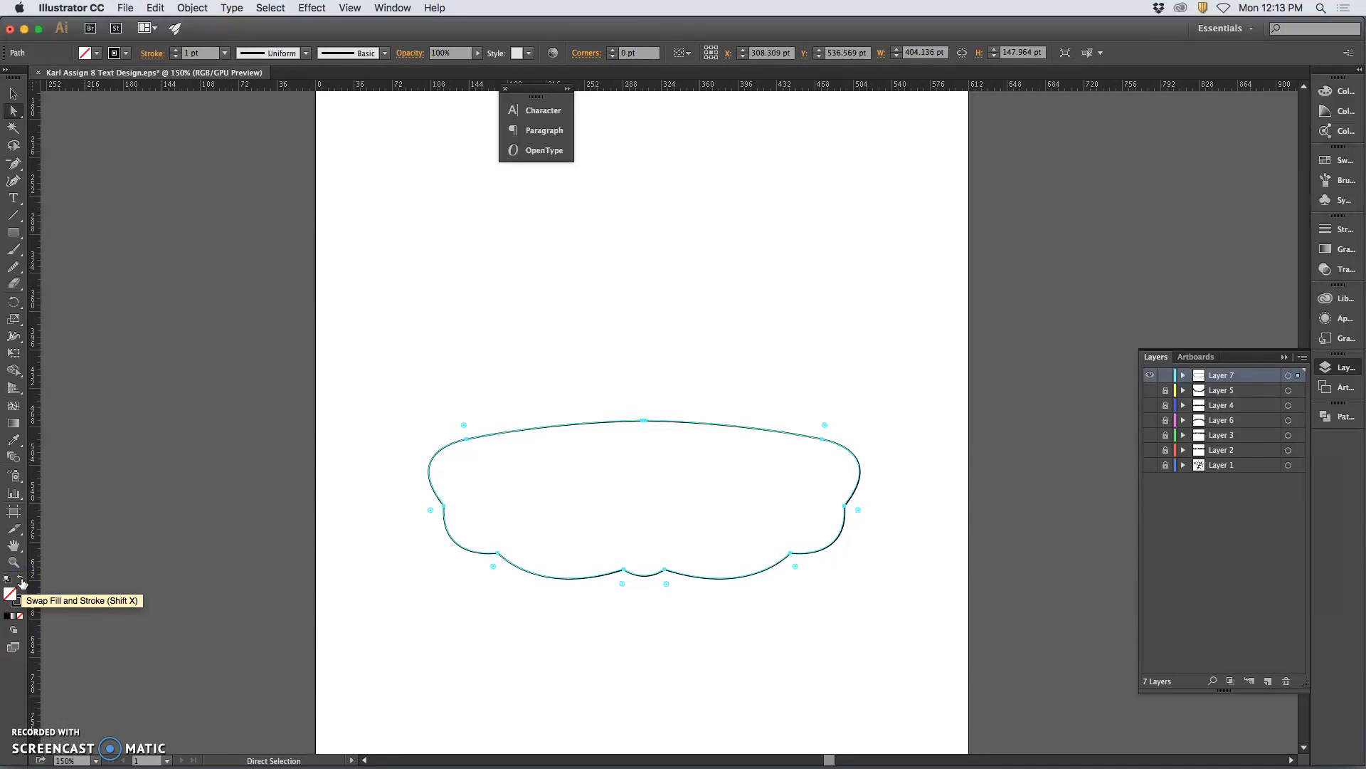
pyautogui.click(20, 580)
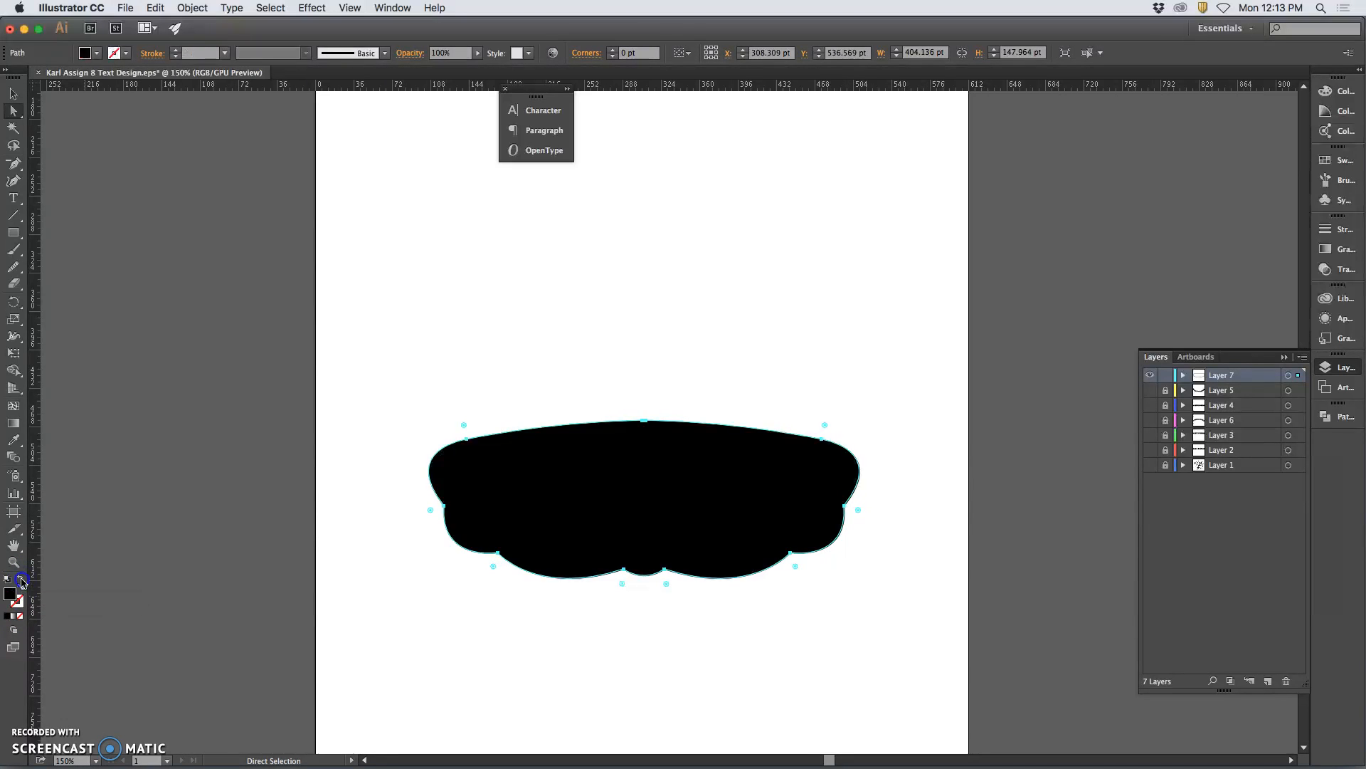
pyautogui.click(398, 551)
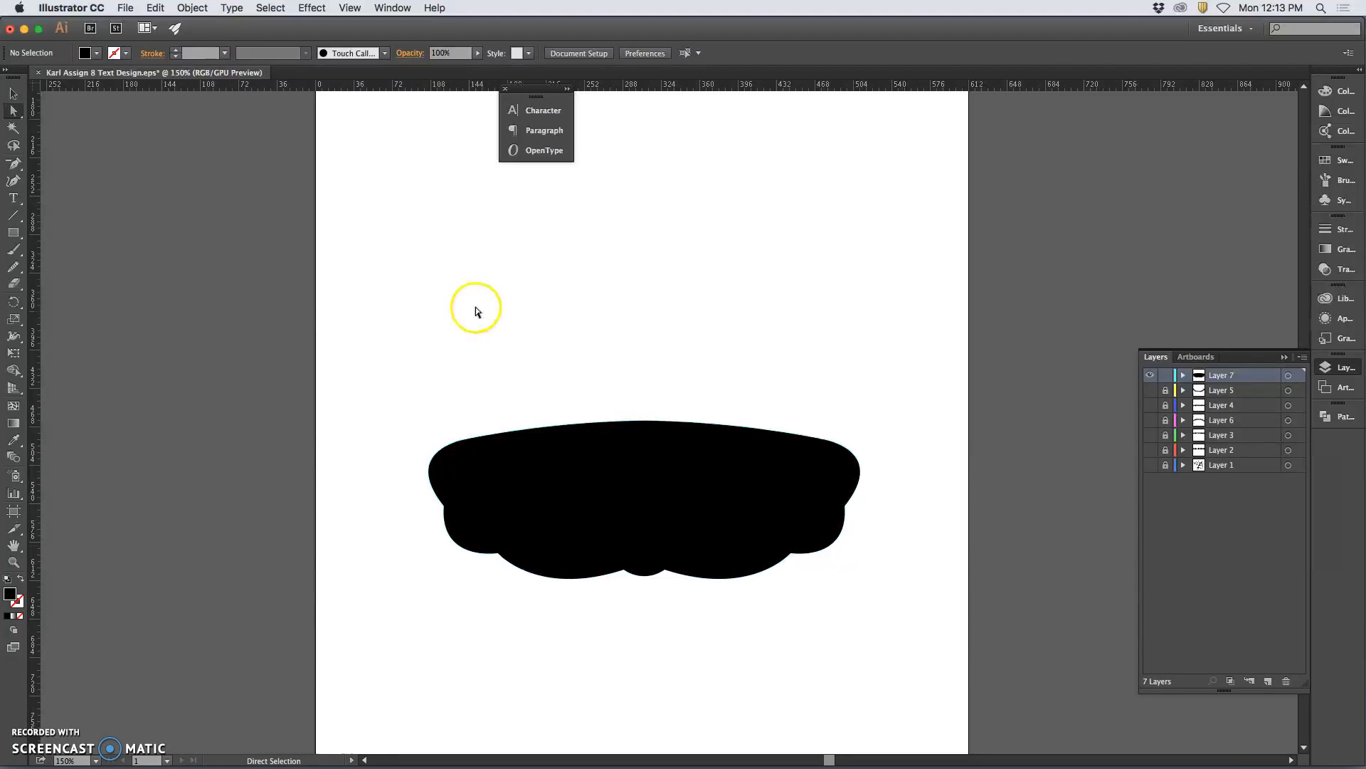
# - Save the document to the Desktop as a separate Illustrator CC EPS, inserting "Background" before "Design" in the file name
pyautogui.click(125, 7)
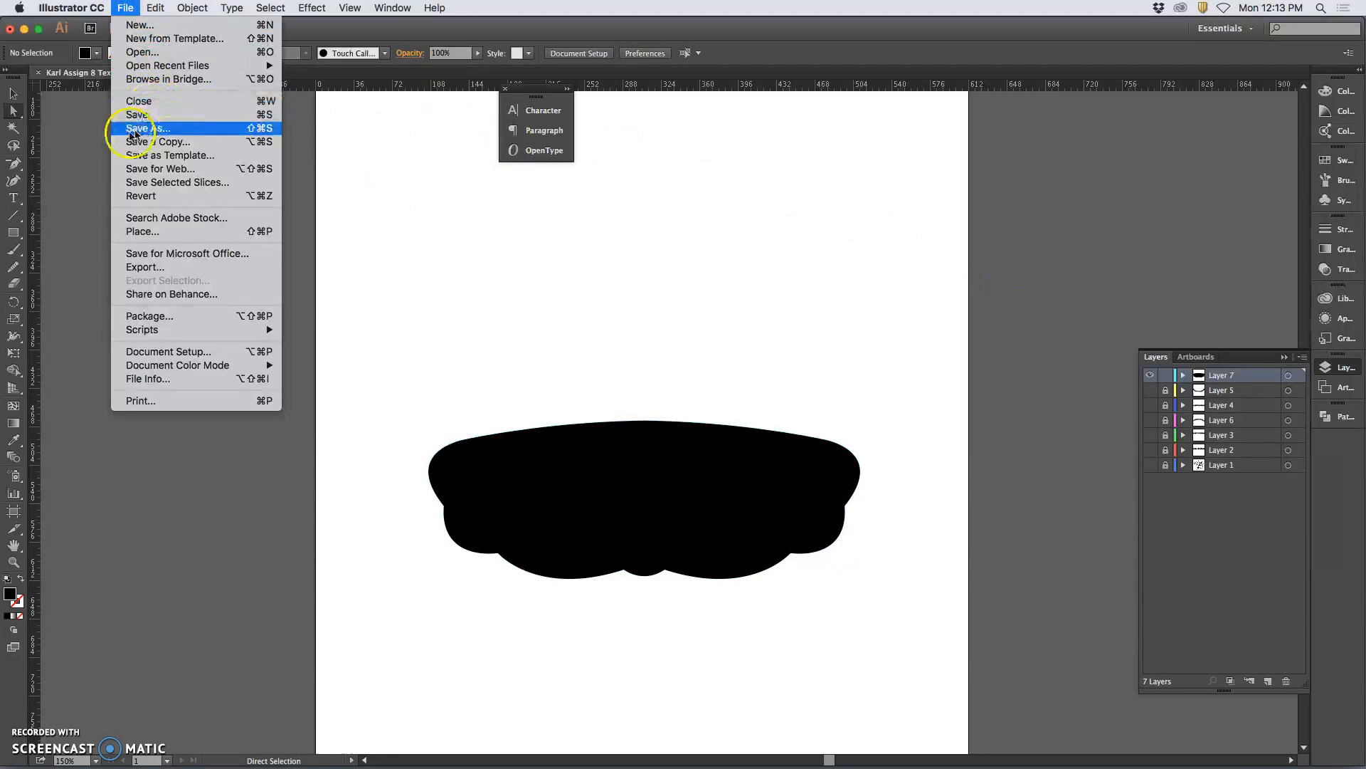
pyautogui.click(163, 132)
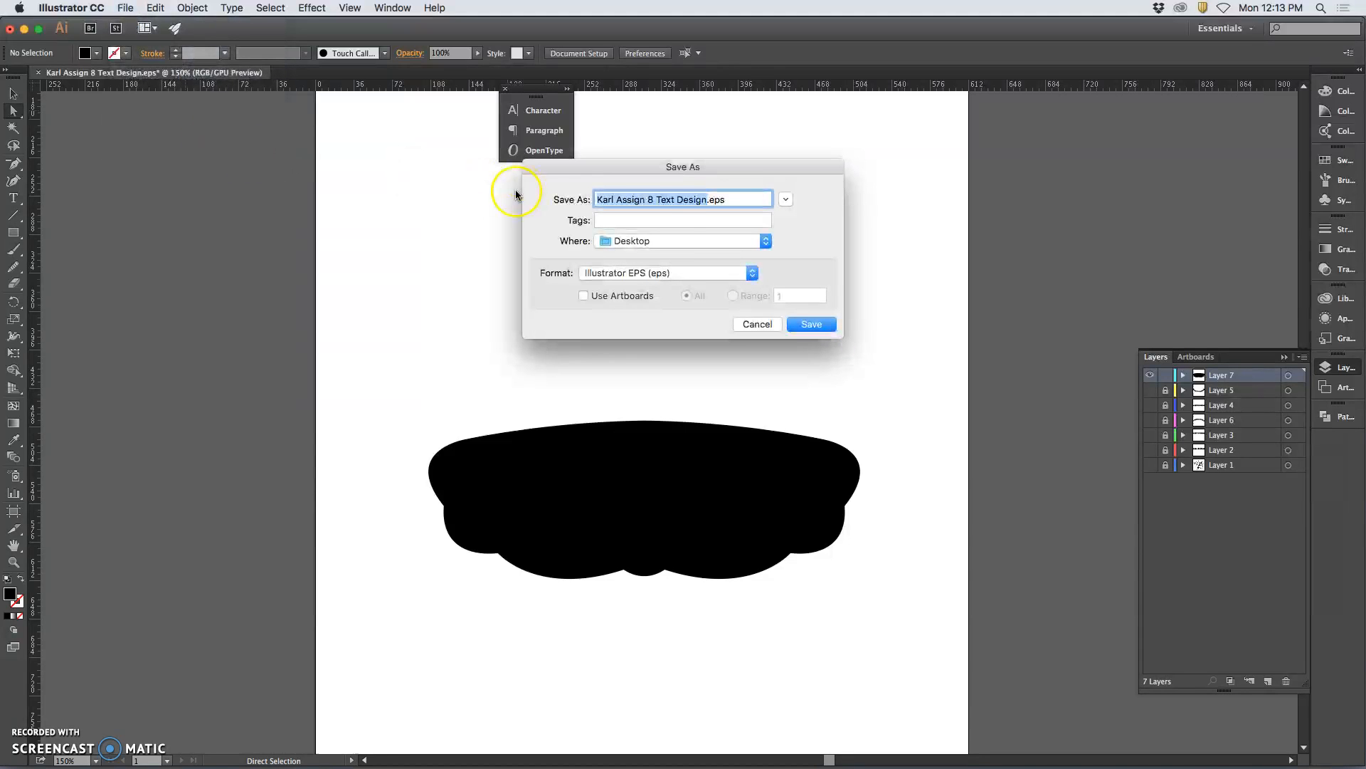
pyautogui.click(677, 202)
pyautogui.write('Background')
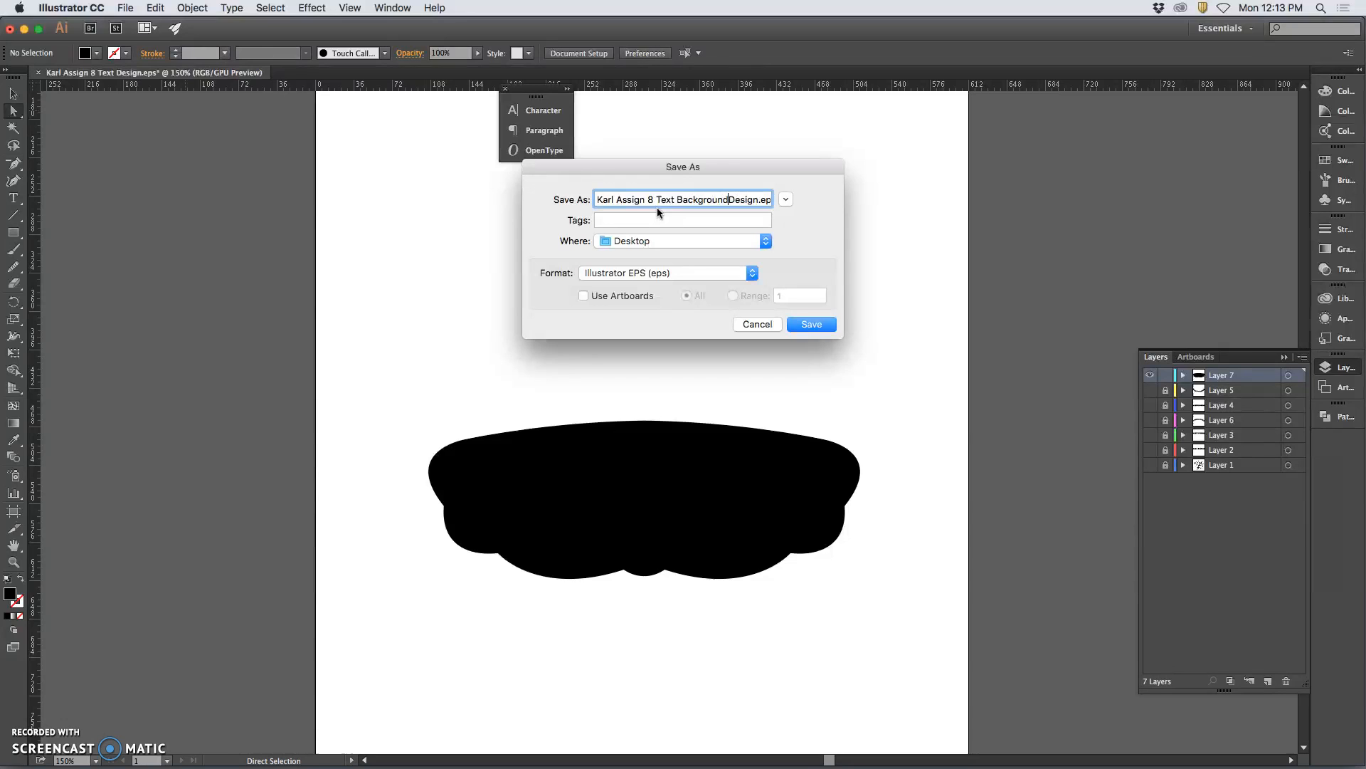
pyautogui.click(815, 325)
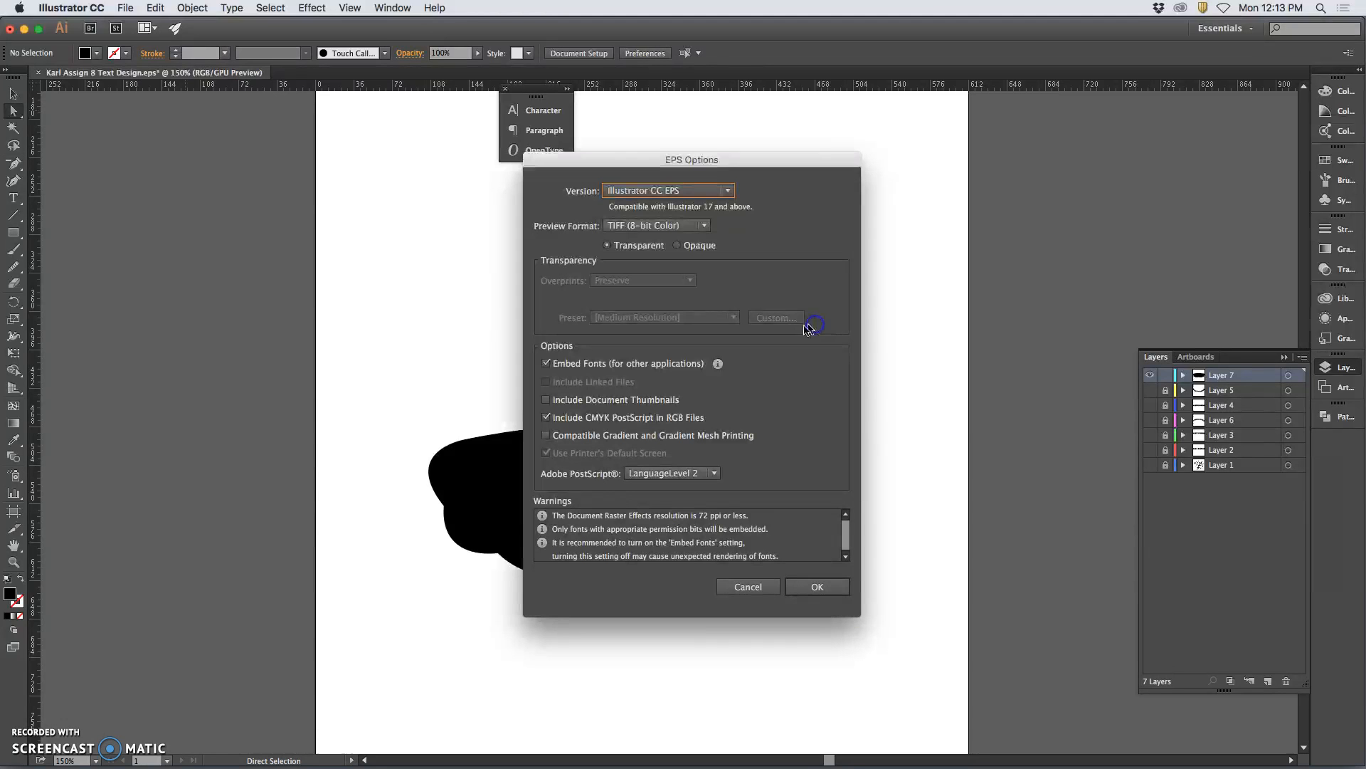
pyautogui.click(834, 587)
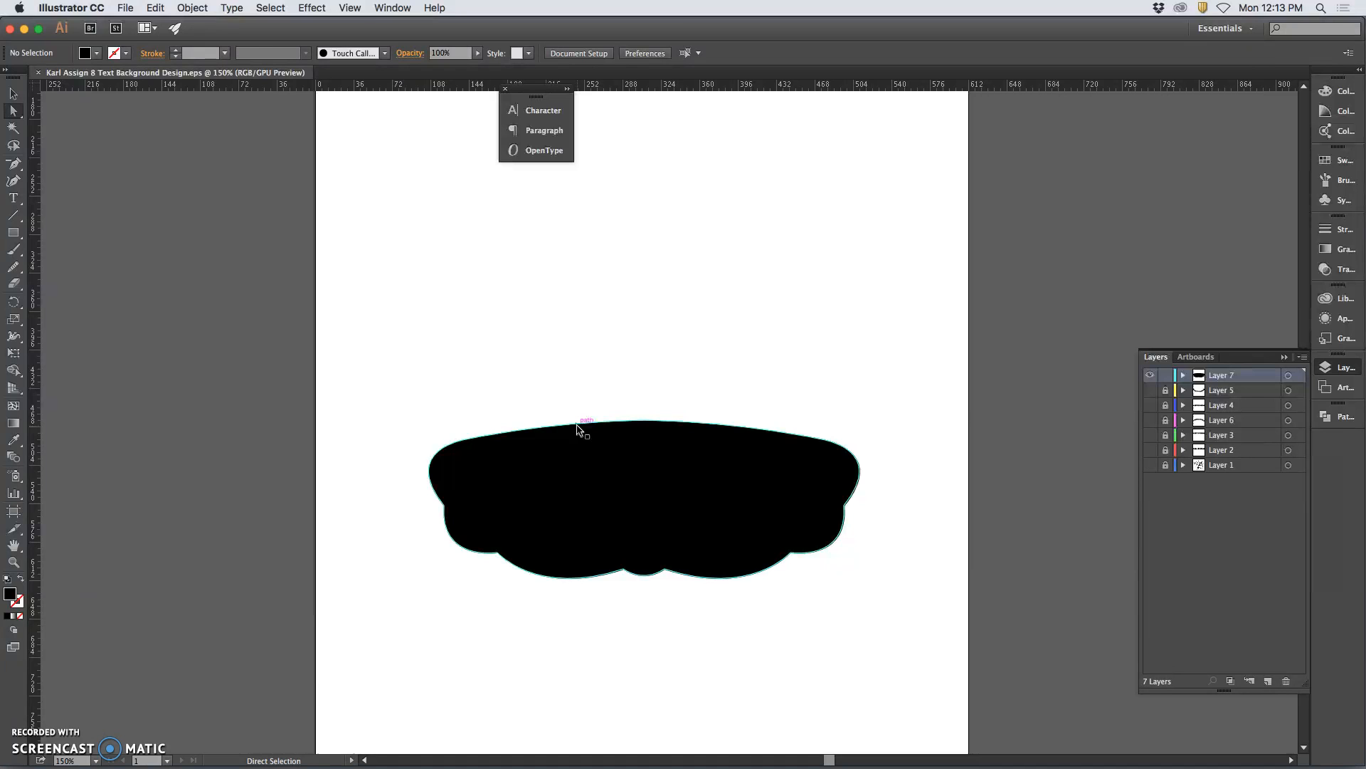
# - Switch to the badge document in Photoshop and label the "A BETTER WORLD" text layer red
pyautogui.click(25, 30)
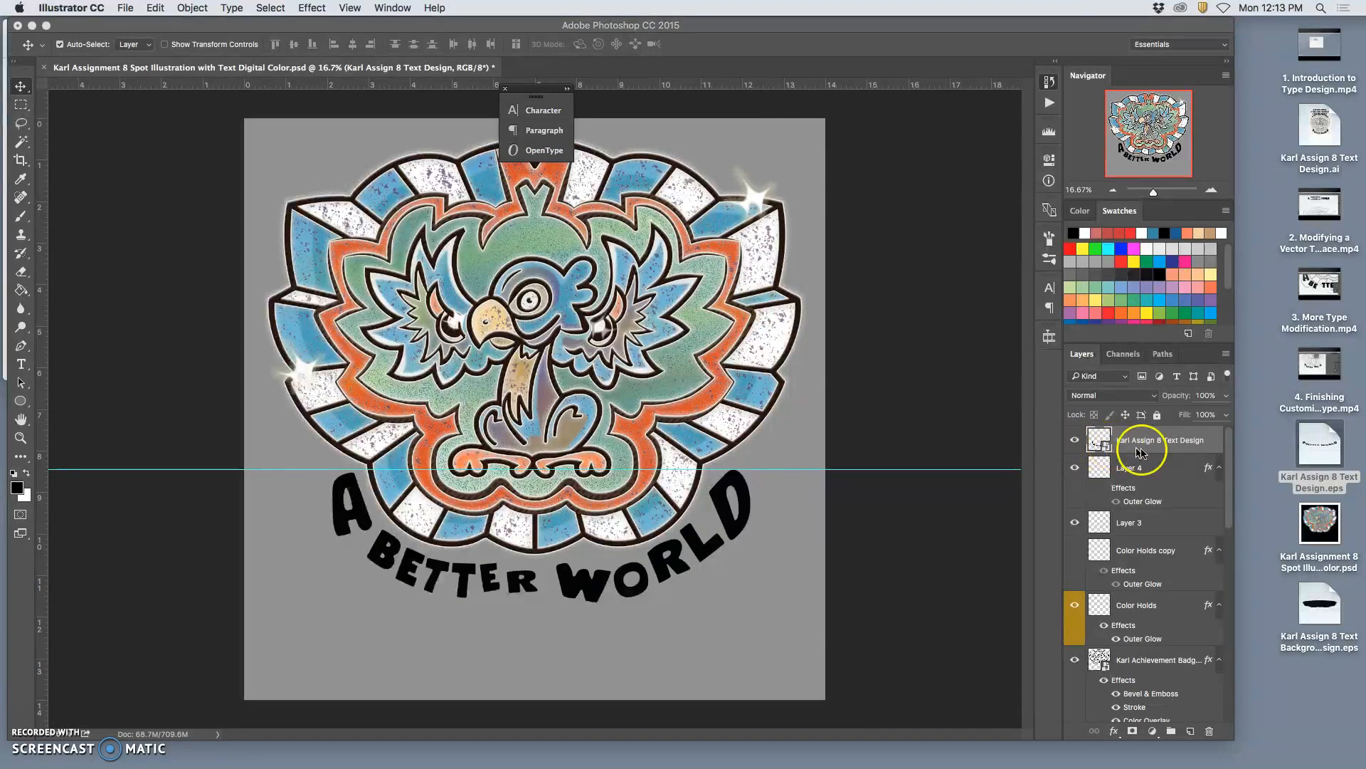
pyautogui.rightClick(1094, 450)
pyautogui.click(1135, 502)
# - Place the saved banner EPS into the badge, enlarged over the lettering area, and order its layer beneath the text layer
pyautogui.moveTo(1325, 610); pyautogui.dragTo(694, 576)
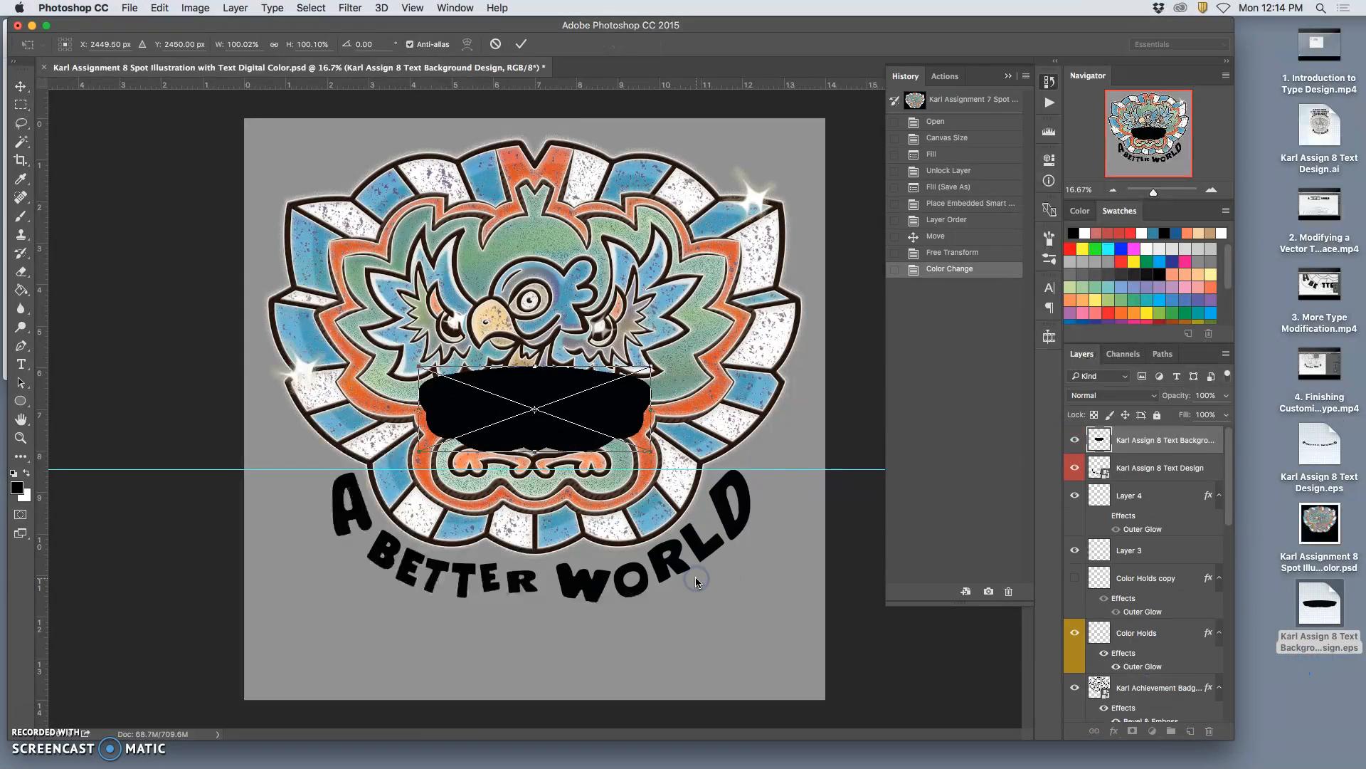
pyautogui.moveTo(648, 450); pyautogui.dragTo(699, 505)
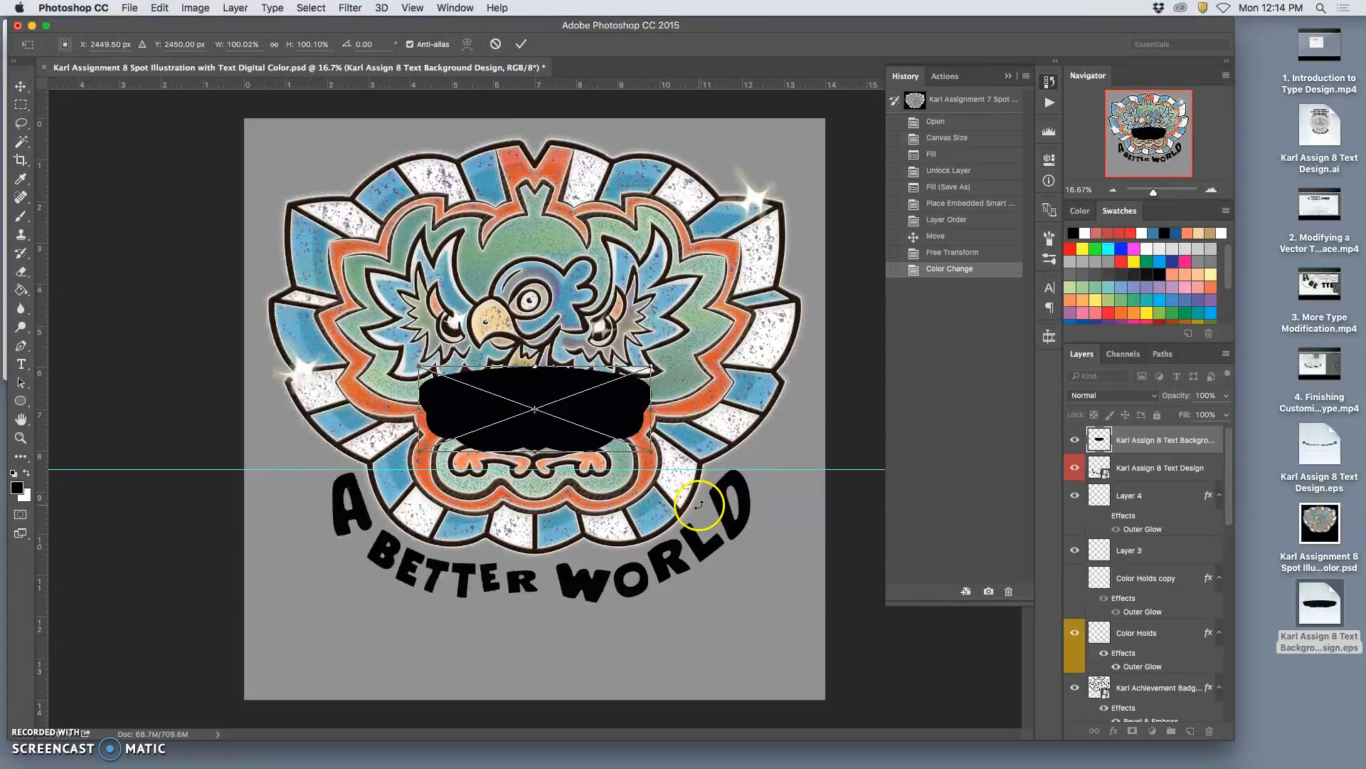
pyautogui.moveTo(652, 451); pyautogui.dragTo(784, 573)
pyautogui.moveTo(583, 459); pyautogui.dragTo(588, 569)
pyautogui.press('Return')
pyautogui.moveTo(1129, 441); pyautogui.dragTo(1129, 479)
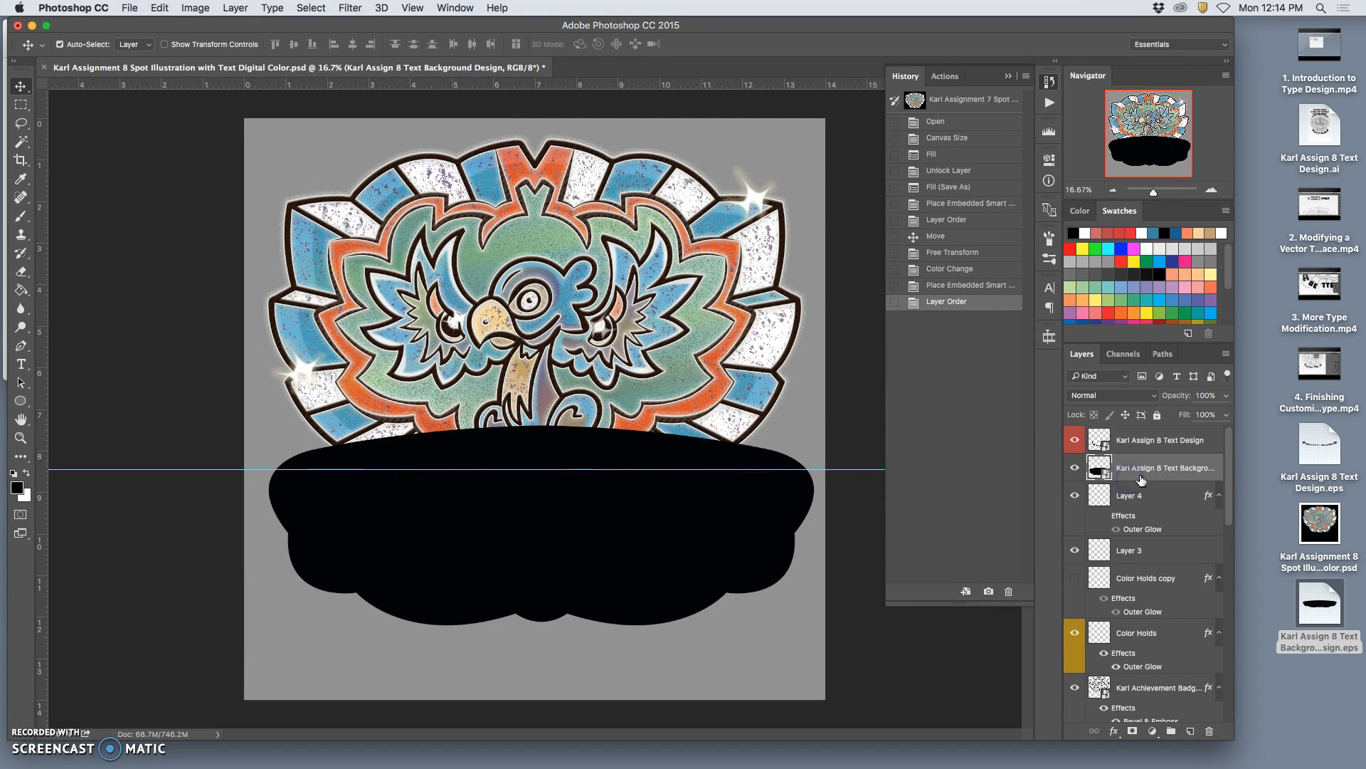
# - Apply a light grey (#cccccc) Color Overlay at 100% opacity to the banner background layer
pyautogui.doubleClick(1151, 479)
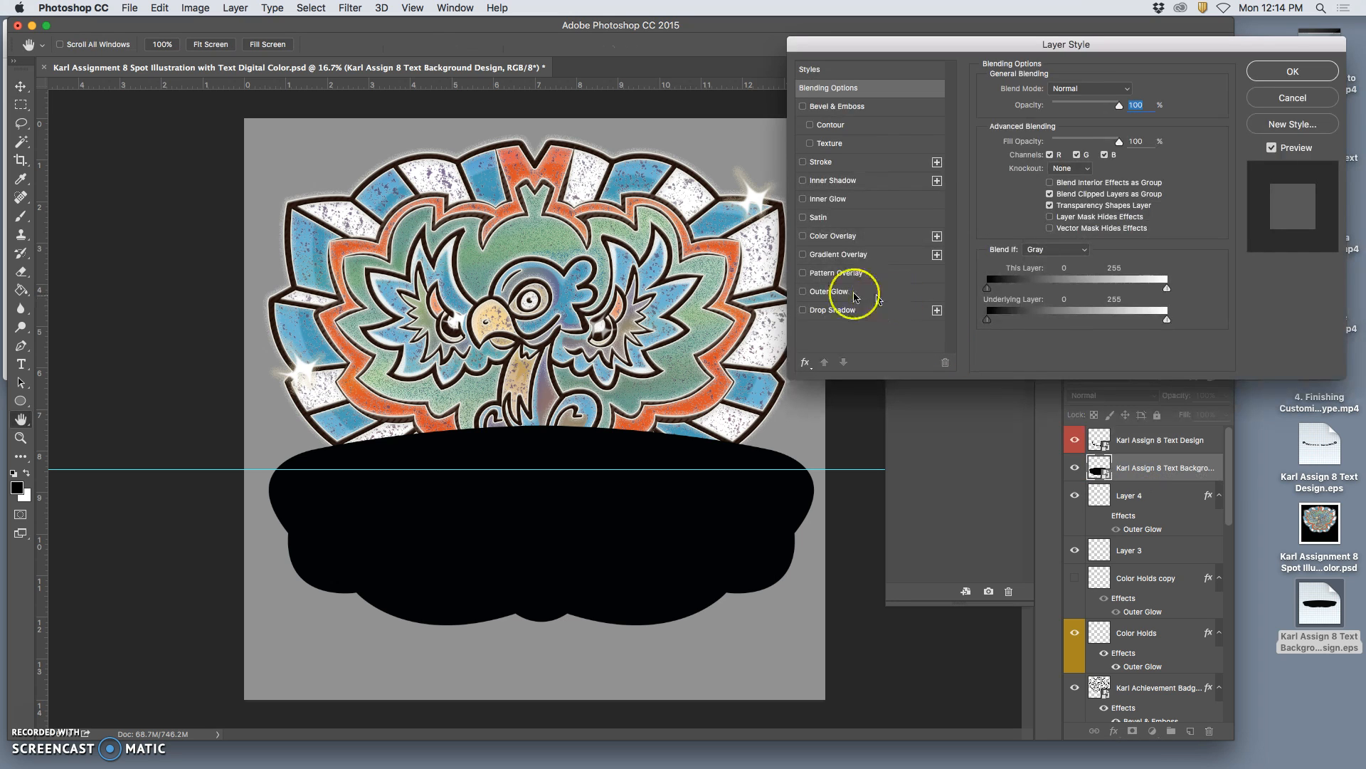
pyautogui.click(809, 238)
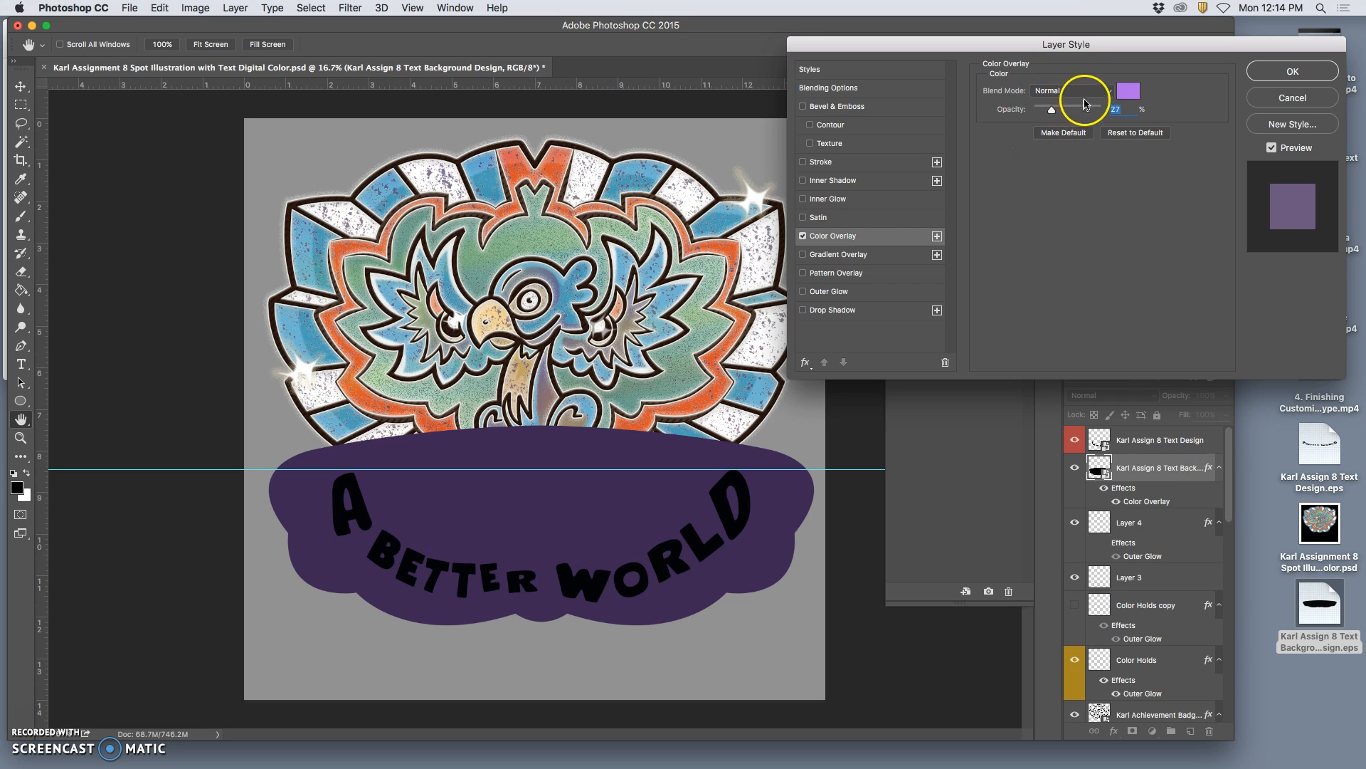
pyautogui.click(1128, 93)
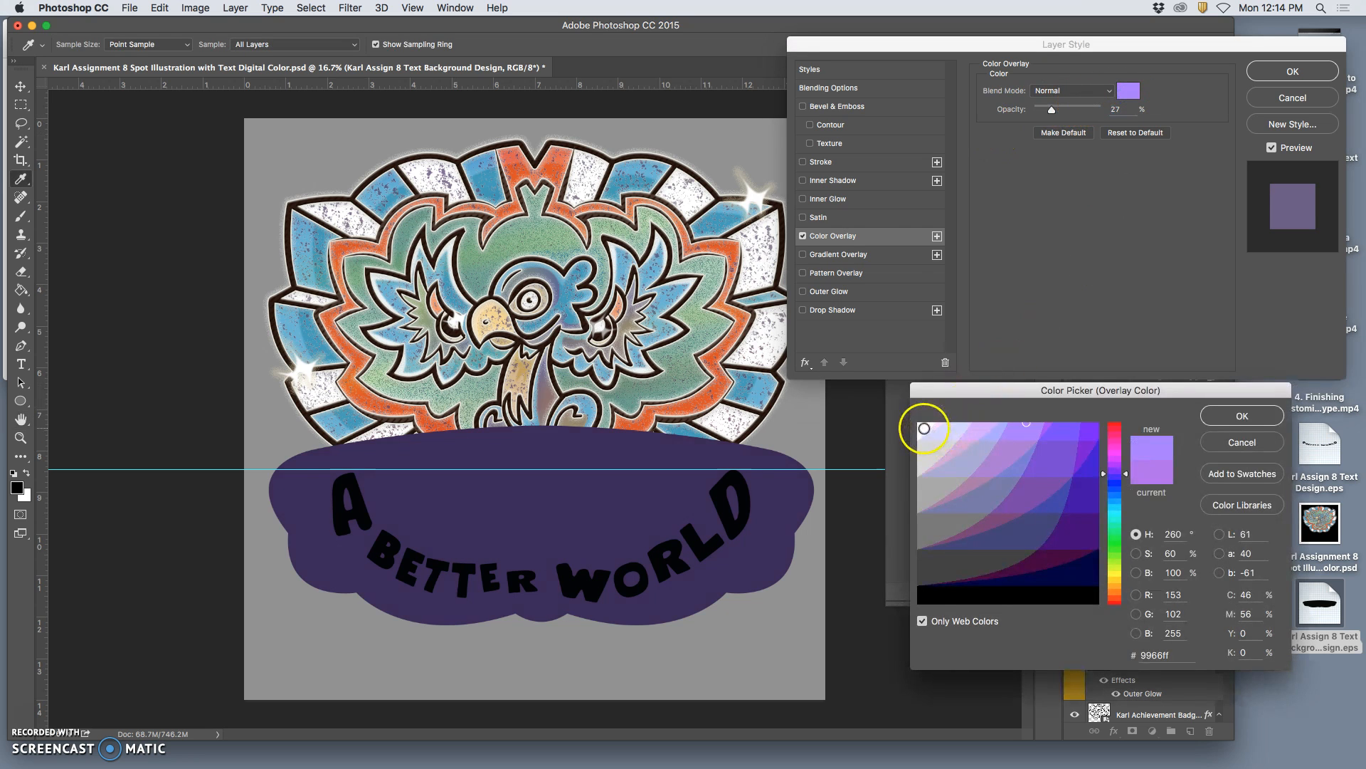
pyautogui.click(928, 454)
pyautogui.click(1242, 416)
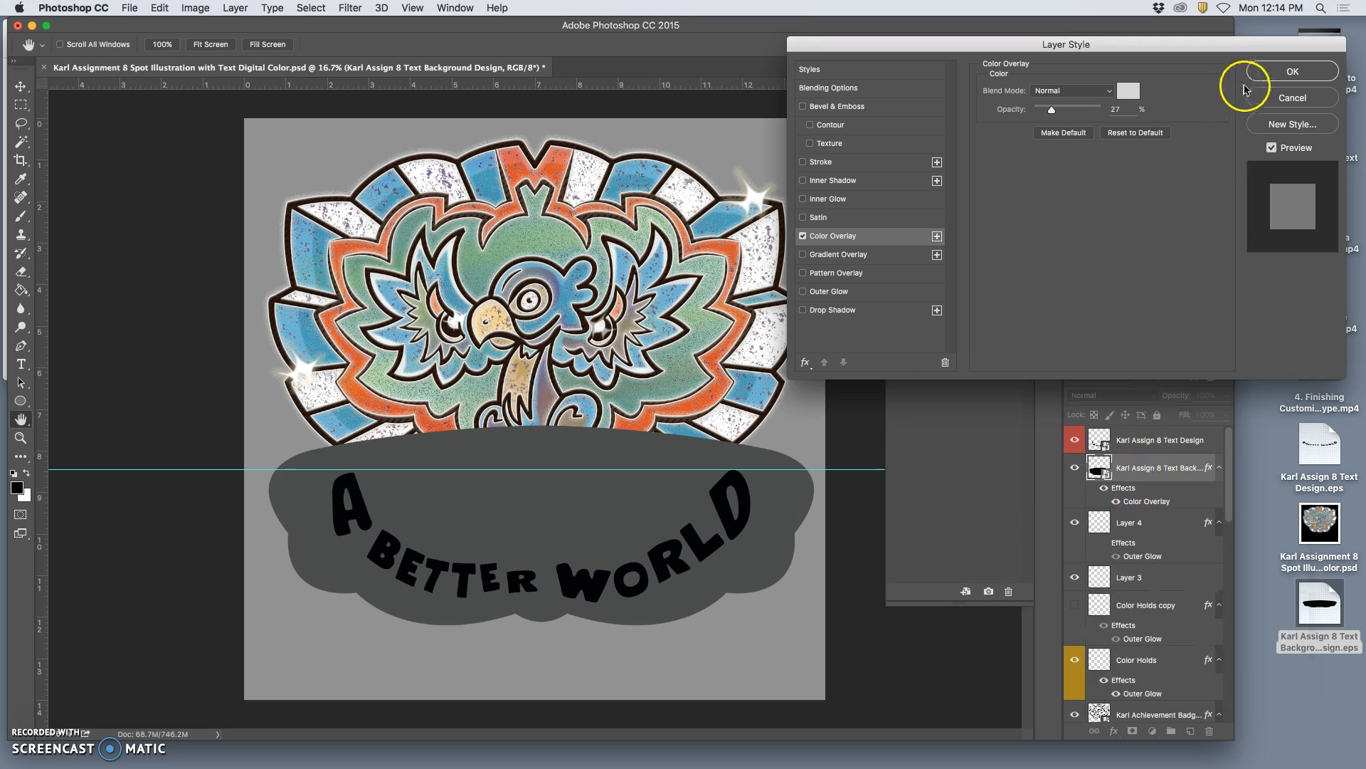
pyautogui.moveTo(1051, 110); pyautogui.dragTo(1136, 117)
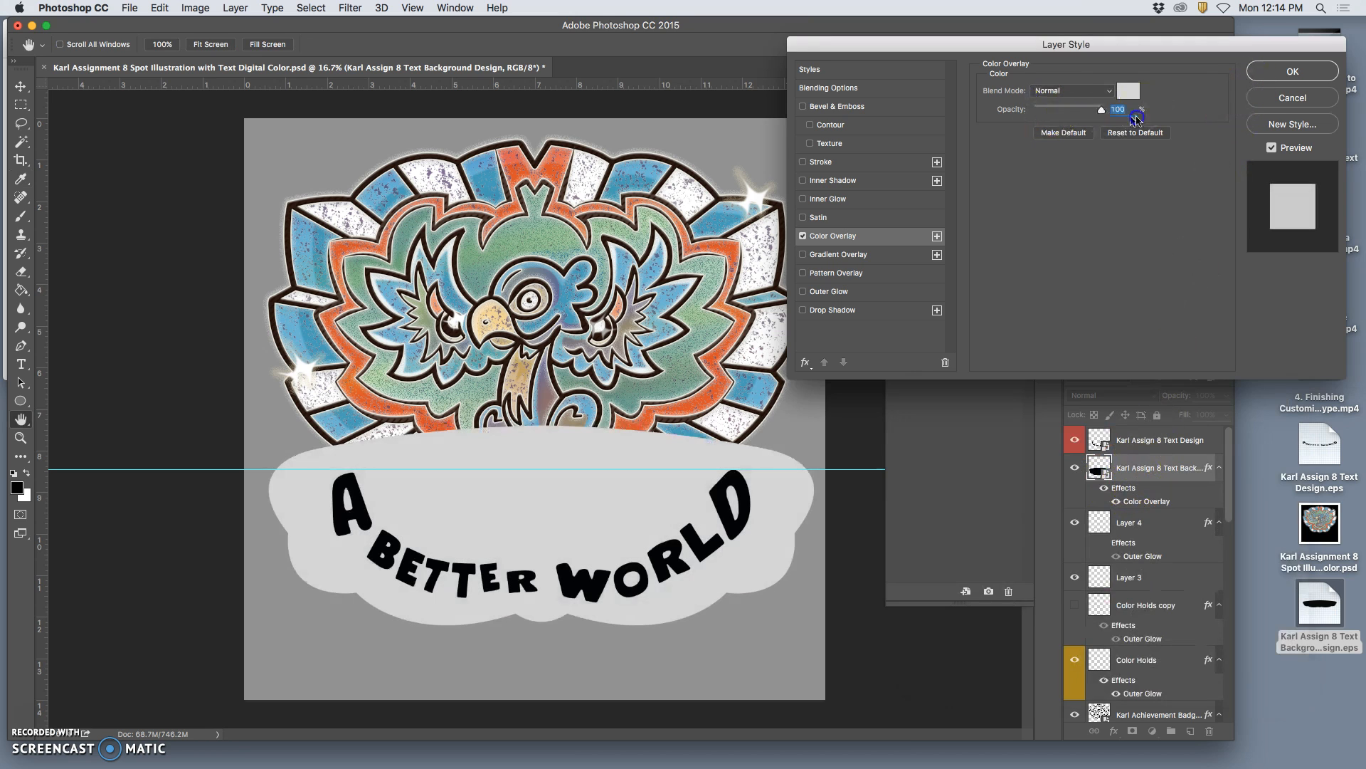
pyautogui.click(1281, 71)
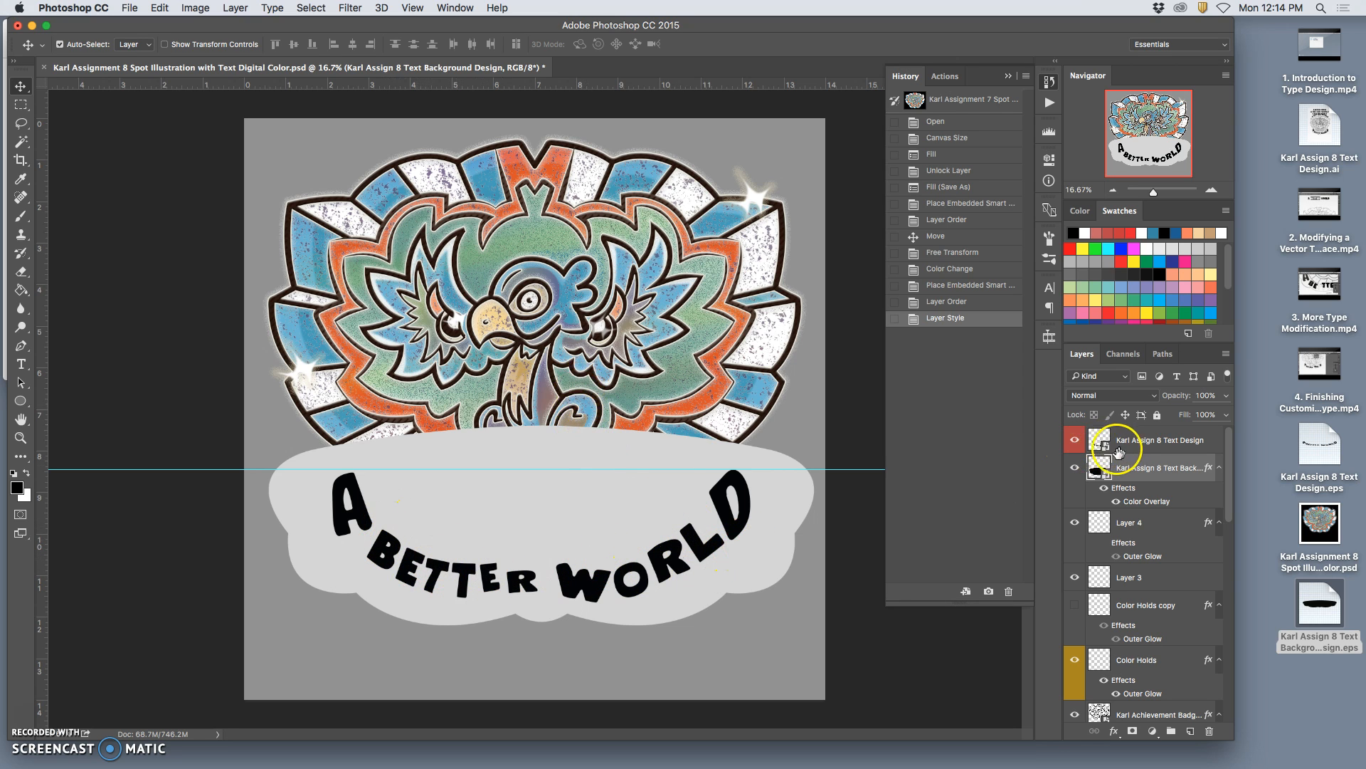
# - Narrow the banner evenly from both sides to about 11.14 in wide and nudge it up slightly behind the lettering
pyautogui.press('super+t')
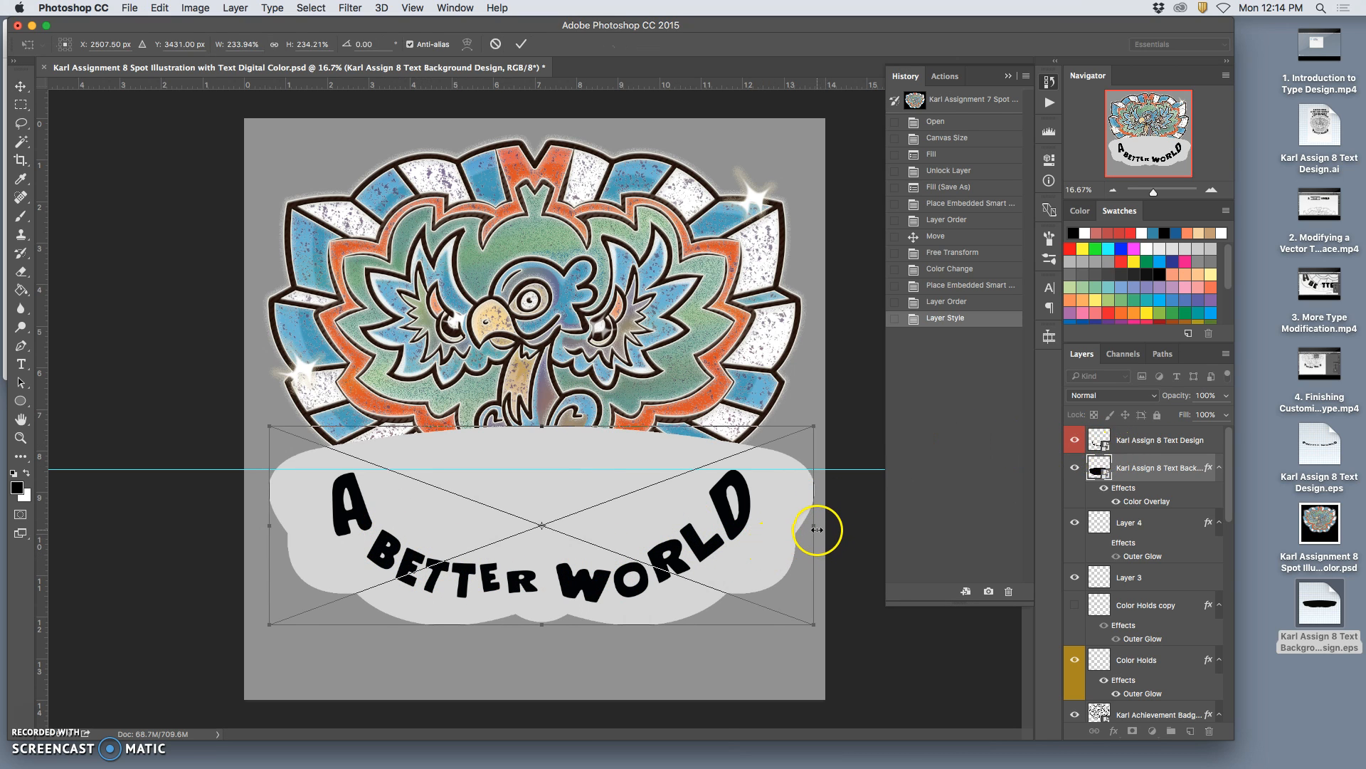
pyautogui.moveTo(816, 528); pyautogui.dragTo(775, 529)
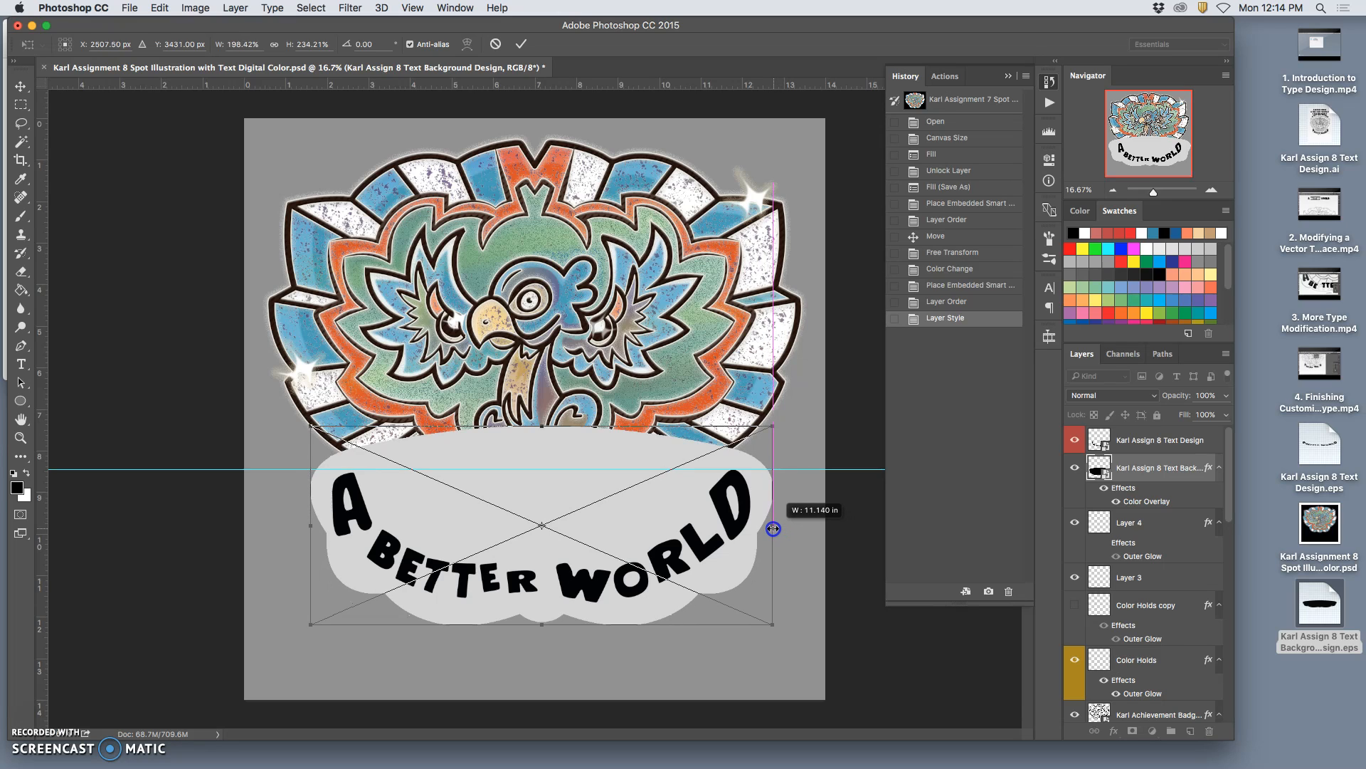
pyautogui.moveTo(774, 529); pyautogui.dragTo(773, 529)
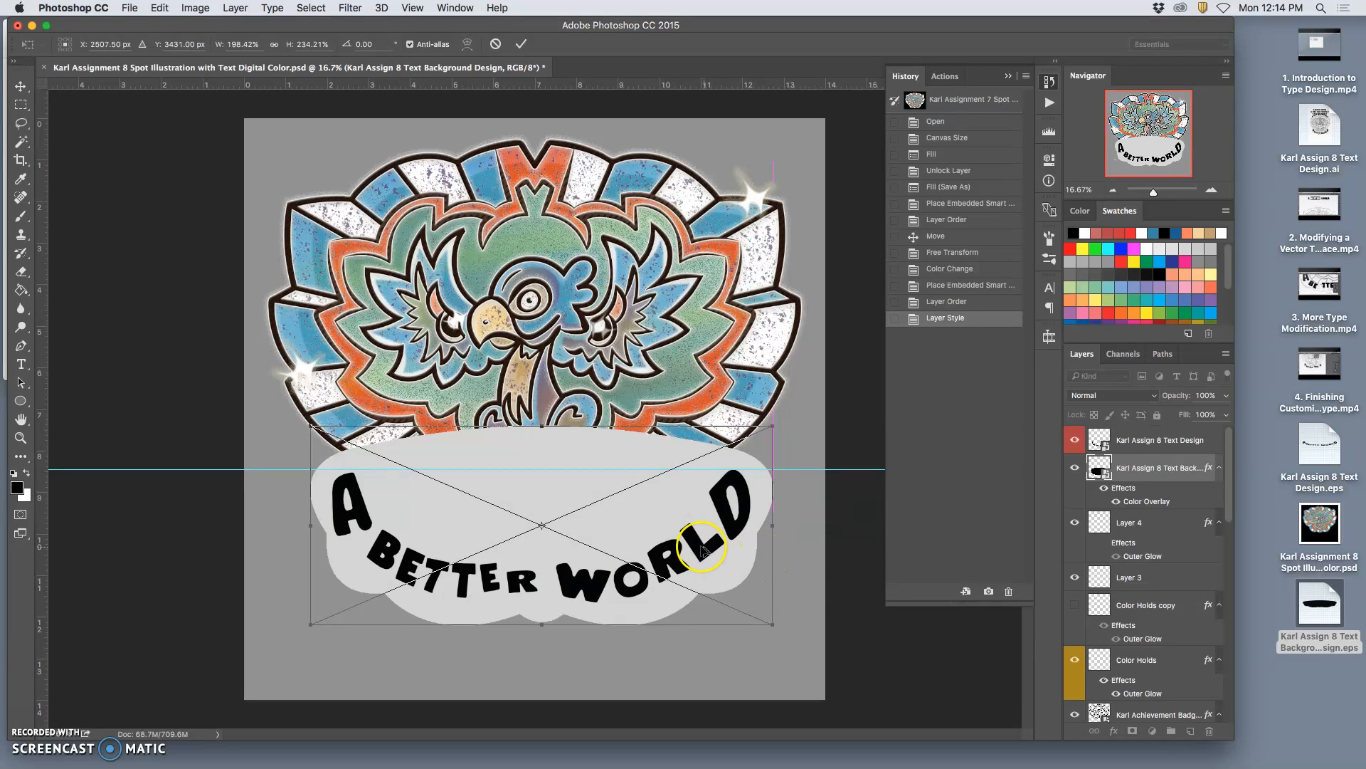
pyautogui.press('Up')
pyautogui.press('Up')
pyautogui.press('Up')
pyautogui.press('Up')
pyautogui.press('Up')
pyautogui.press('Up')
pyautogui.press('Up')
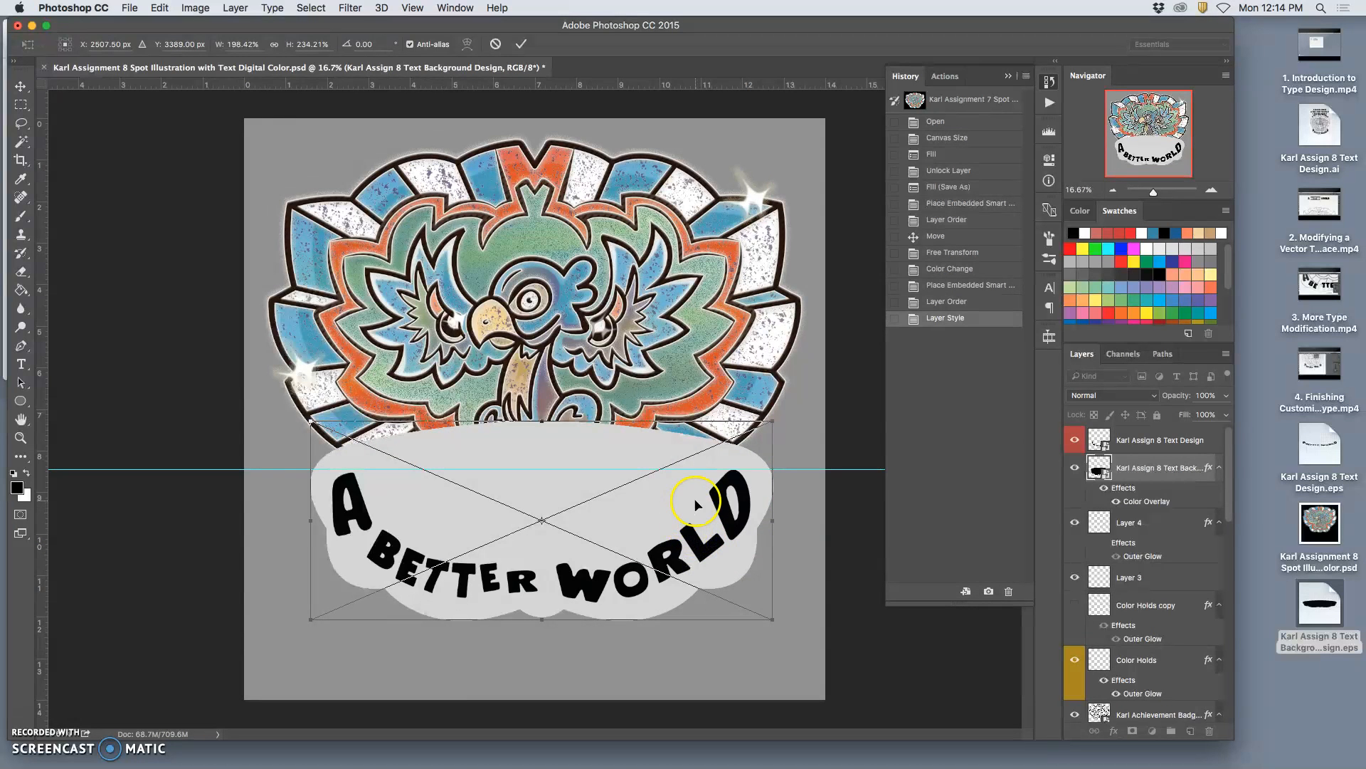
# - Add a vertical guide through the canvas centre, centre the banner on it, and lower the banner slightly
pyautogui.moveTo(42, 373); pyautogui.dragTo(535, 391)
pyautogui.press('Left')
pyautogui.press('Left')
pyautogui.press('Left')
pyautogui.press('Left')
pyautogui.press('Left')
pyautogui.press('Left')
pyautogui.press('Left')
pyautogui.press('Left')
pyautogui.press('Left')
pyautogui.press('Left')
pyautogui.press('Left')
pyautogui.press('Left')
pyautogui.press('Left')
pyautogui.press('Left')
pyautogui.press('Left')
pyautogui.press('Left')
pyautogui.press('Left')
pyautogui.press('Left')
pyautogui.press('Left')
pyautogui.press('Left')
pyautogui.press('Left')
pyautogui.press('Left')
pyautogui.press('Left')
pyautogui.press('Left')
pyautogui.press('Left')
pyautogui.press('Left')
pyautogui.press('Left')
pyautogui.press('Left')
pyautogui.press('Left')
pyautogui.press('Left')
pyautogui.press('Left')
pyautogui.press('Left')
pyautogui.press('Down')
pyautogui.press('Down')
pyautogui.press('Down')
pyautogui.press('Down')
pyautogui.press('Down')
pyautogui.press('Down')
pyautogui.press('Down')
pyautogui.press('Down')
pyautogui.press('Down')
pyautogui.press('Down')
pyautogui.press('Down')
pyautogui.press('Down')
pyautogui.press('Down')
pyautogui.press('Down')
pyautogui.press('Down')
pyautogui.press('Down')
pyautogui.press('Down')
pyautogui.press('Down')
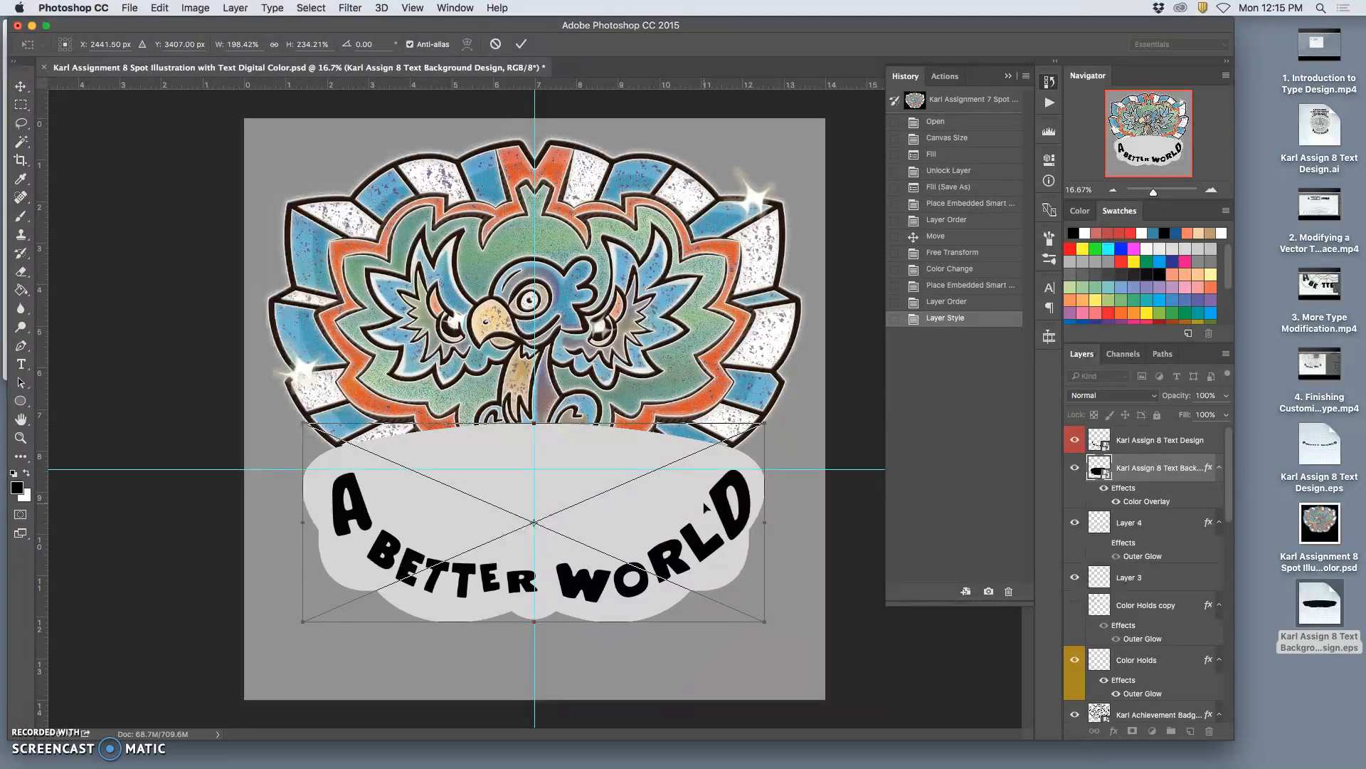
# - Widen the banner slightly to 204.73% width, recentre it on the vertical guide, and apply the transform
pyautogui.moveTo(767, 523); pyautogui.dragTo(779, 524)
pyautogui.press('Left')
pyautogui.press('Left')
pyautogui.press('Left')
pyautogui.press('Left')
pyautogui.press('Left')
pyautogui.press('Left')
pyautogui.press('Left')
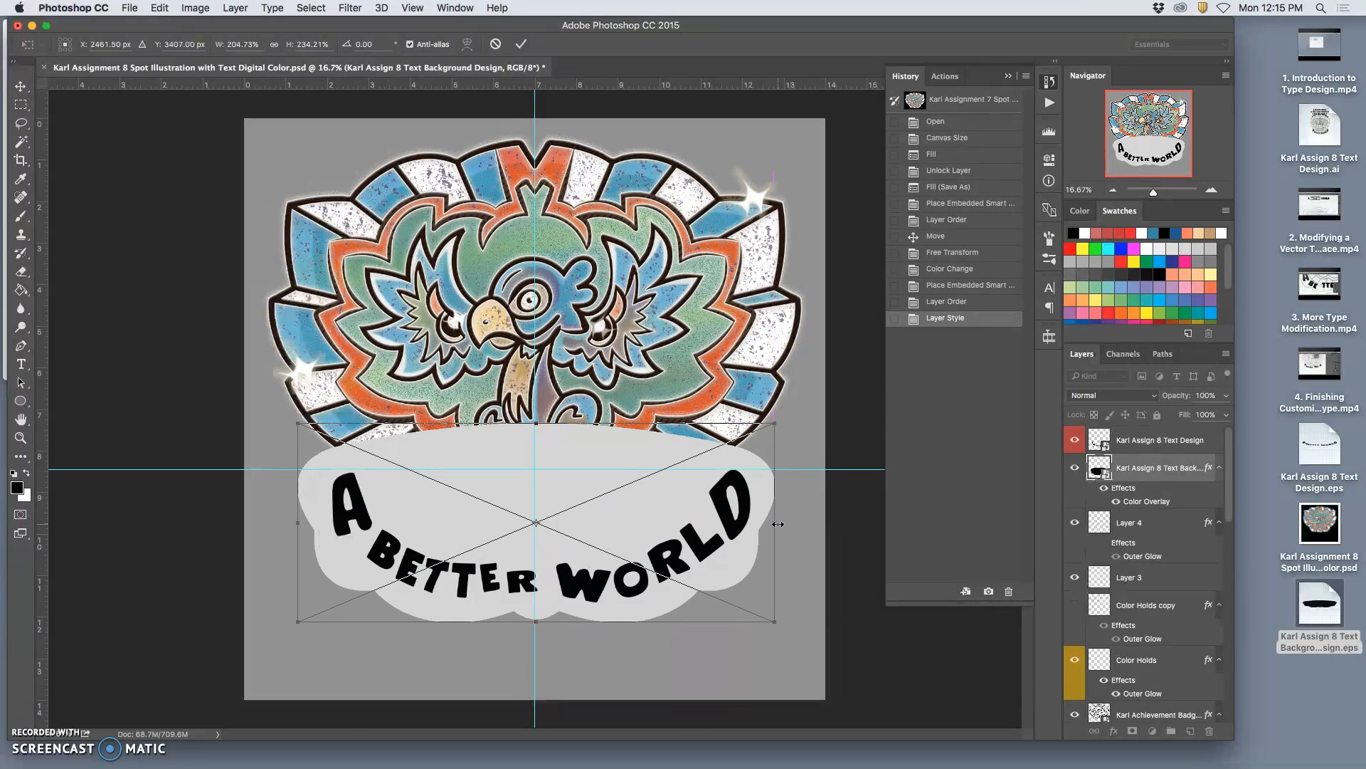
pyautogui.press('Left')
pyautogui.press('Left')
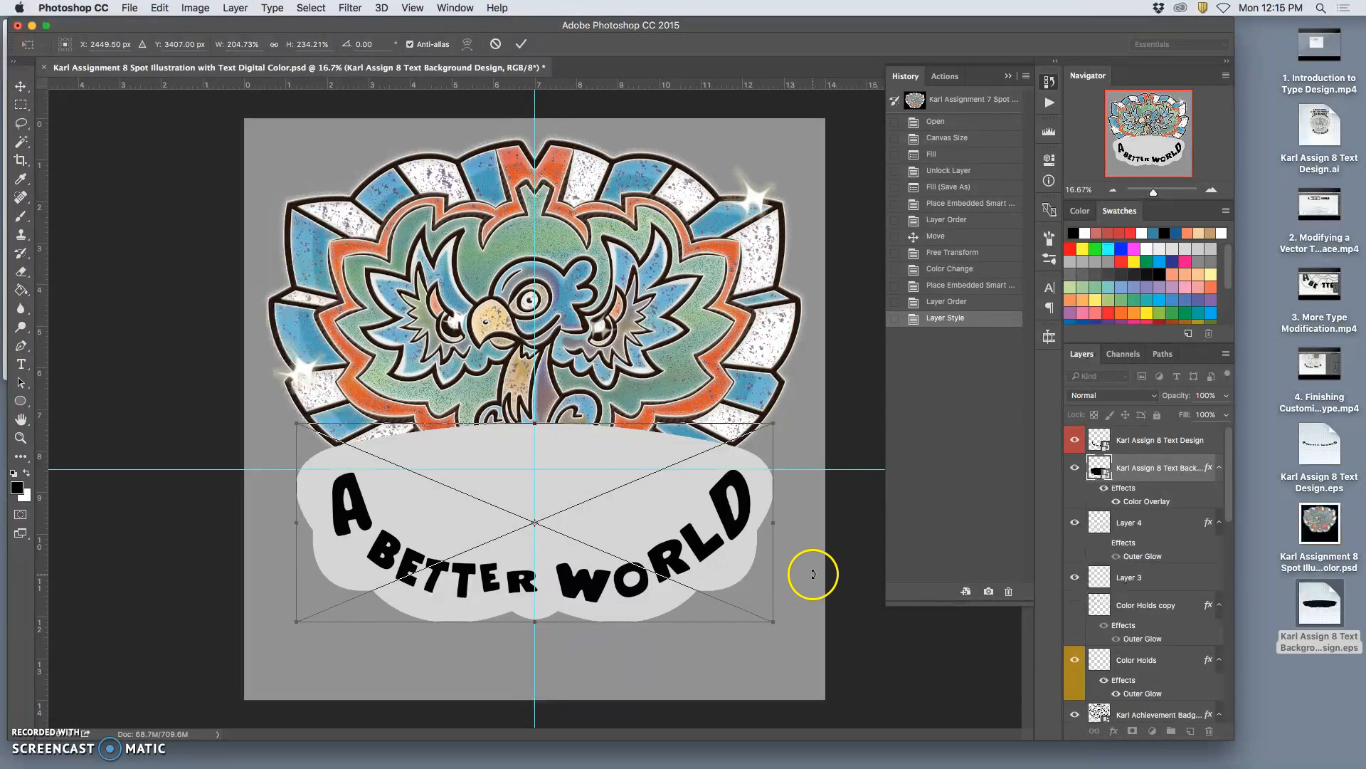
pyautogui.press('Return')
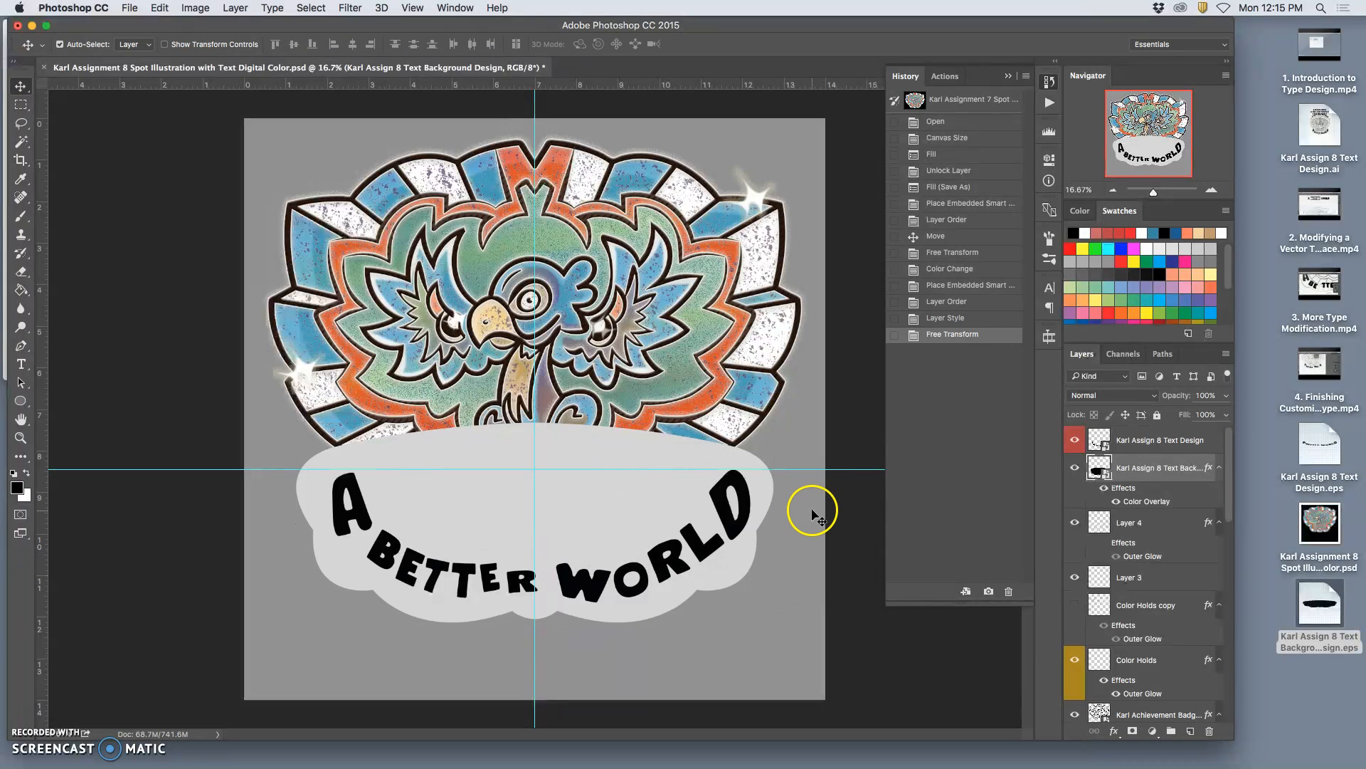
# - Hide the guides and label the banner background layer orange
pyautogui.press('super+semicolon')
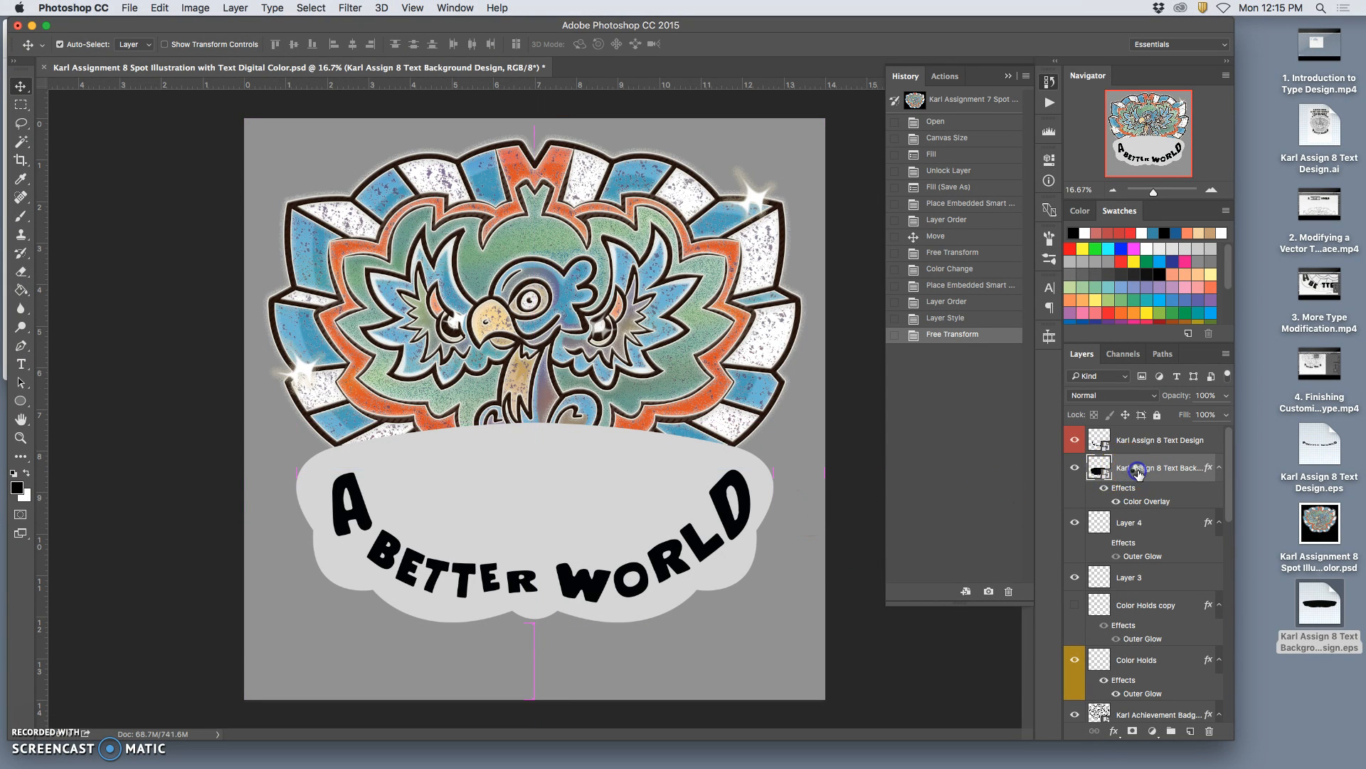
pyautogui.rightClick(1076, 477)
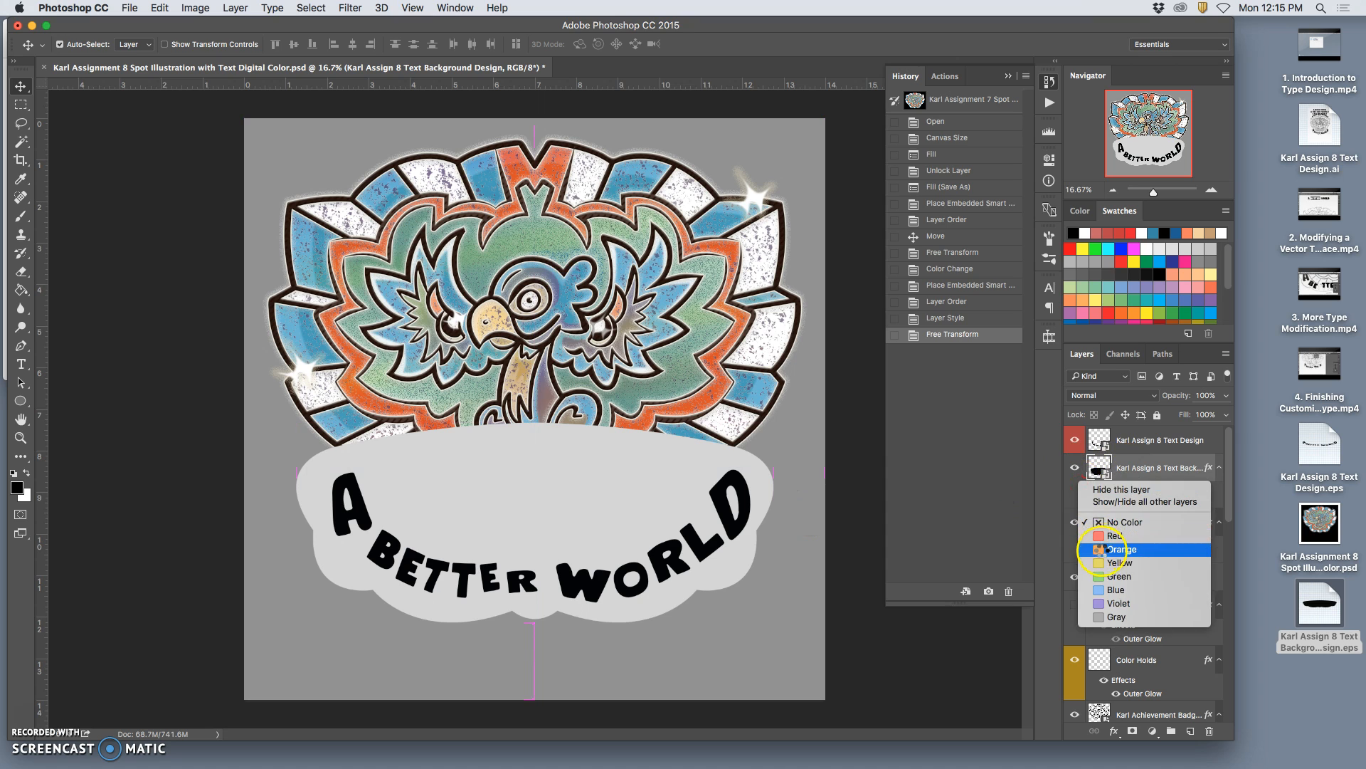
pyautogui.click(1103, 548)
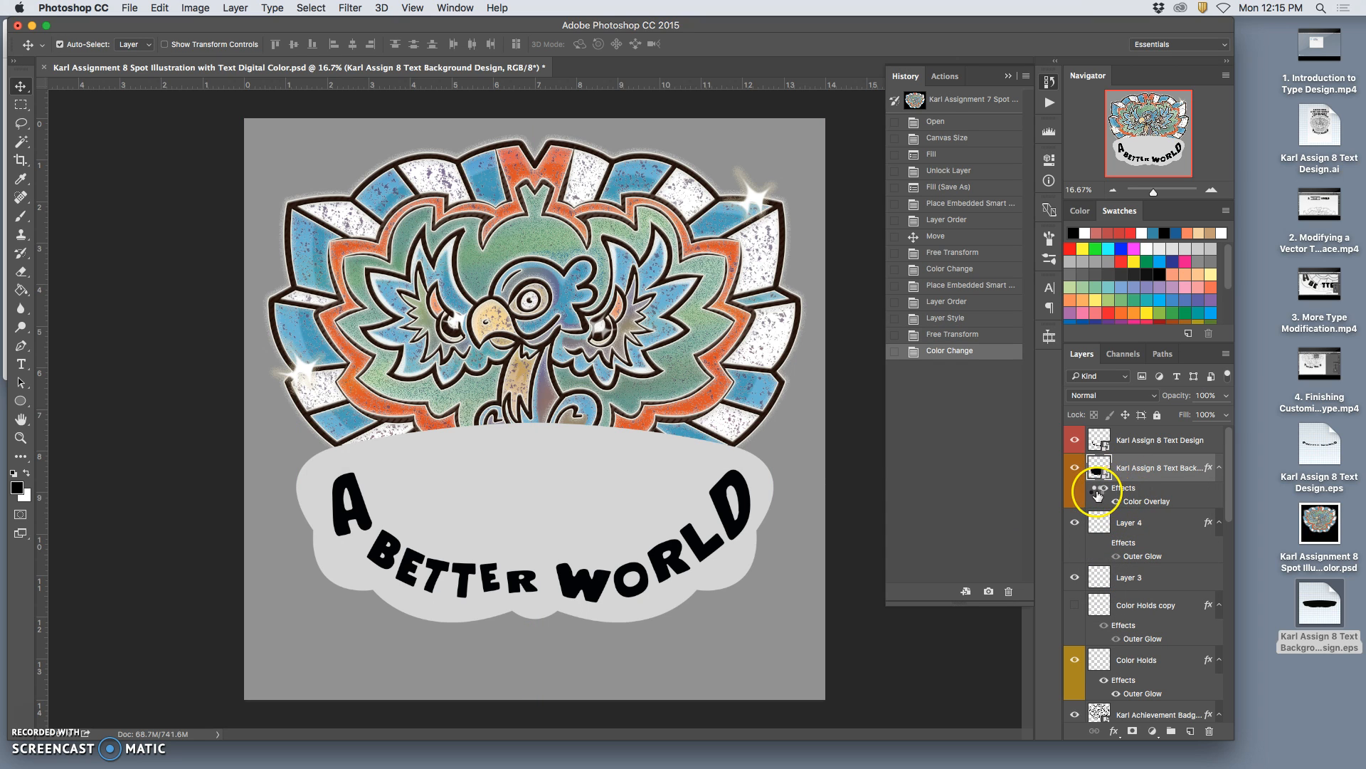
# - Move the banner layer down the stack behind the badge artwork, directly above Background copy 2
pyautogui.press('super+bracketleft')
pyautogui.press('super+bracketleft')
pyautogui.press('super+bracketleft')
pyautogui.press('super+bracketleft')
pyautogui.press('super+bracketleft')
pyautogui.press('super+bracketleft')
pyautogui.press('super+bracketleft')
pyautogui.press('super+bracketleft')
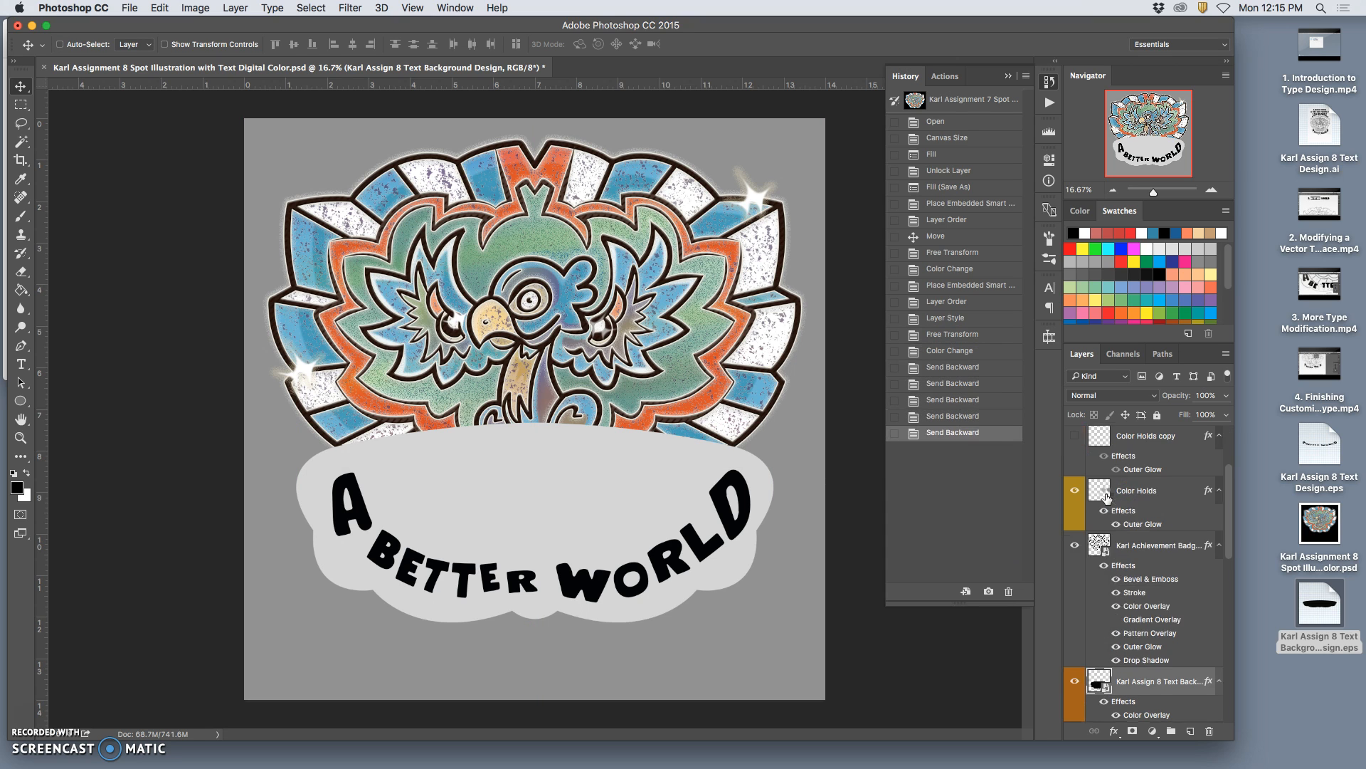
pyautogui.press('super+bracketleft')
pyautogui.press('super+bracketleft')
pyautogui.press('super+bracketleft')
pyautogui.press('super+bracketleft')
pyautogui.press('super+bracketleft')
pyautogui.press('super+bracketleft')
pyautogui.press('super+bracketleft')
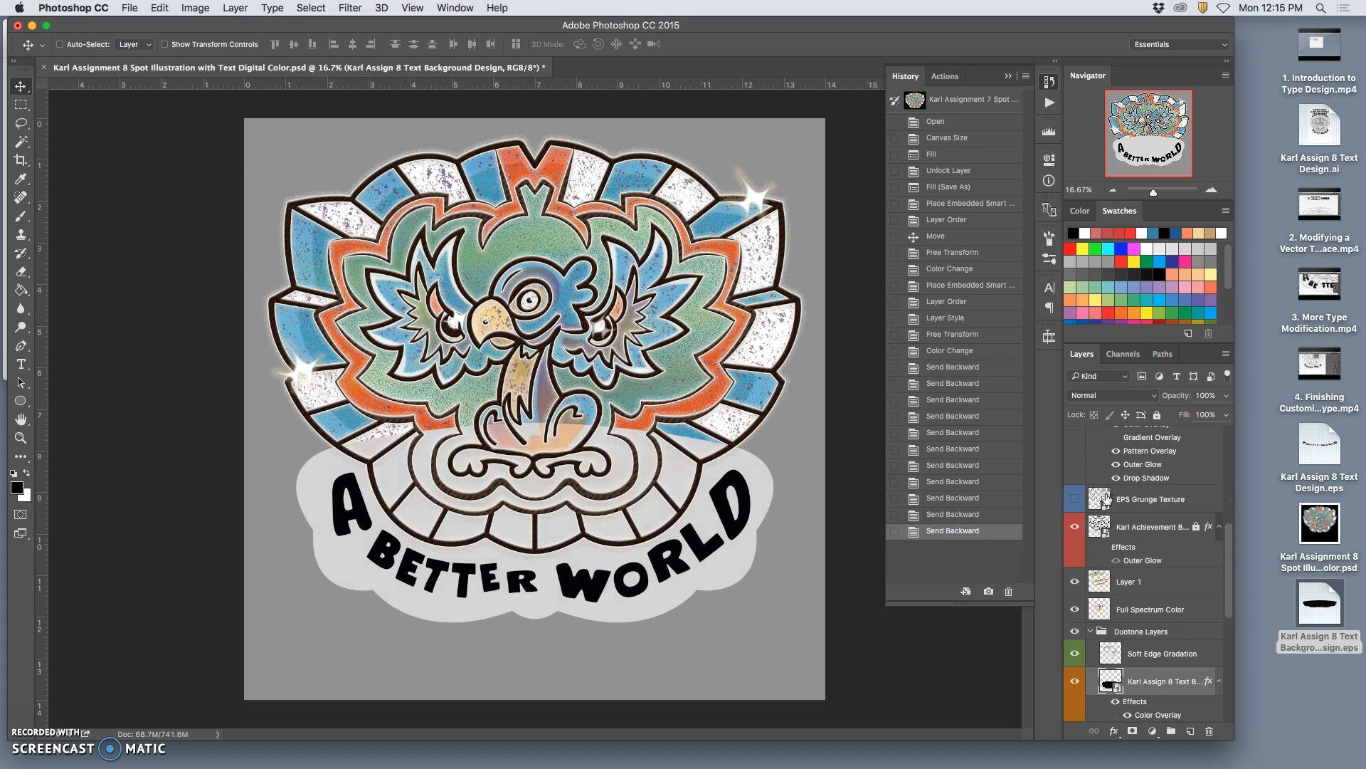
pyautogui.press('super+bracketleft')
pyautogui.press('super+bracketleft')
pyautogui.press('super+bracketleft')
pyautogui.press('super+bracketleft')
pyautogui.press('super+bracketleft')
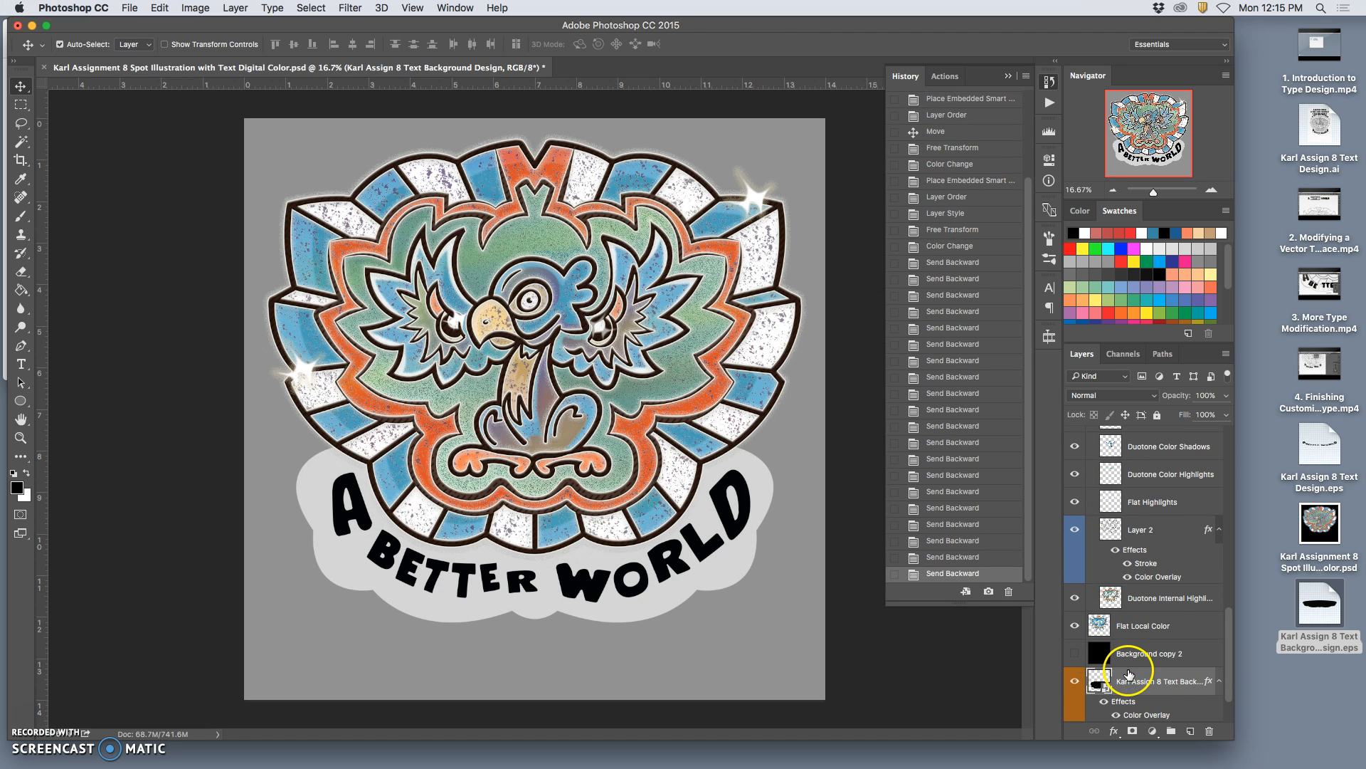
pyautogui.press('super+bracketright')
pyautogui.scroll(-2, 1099, 673)
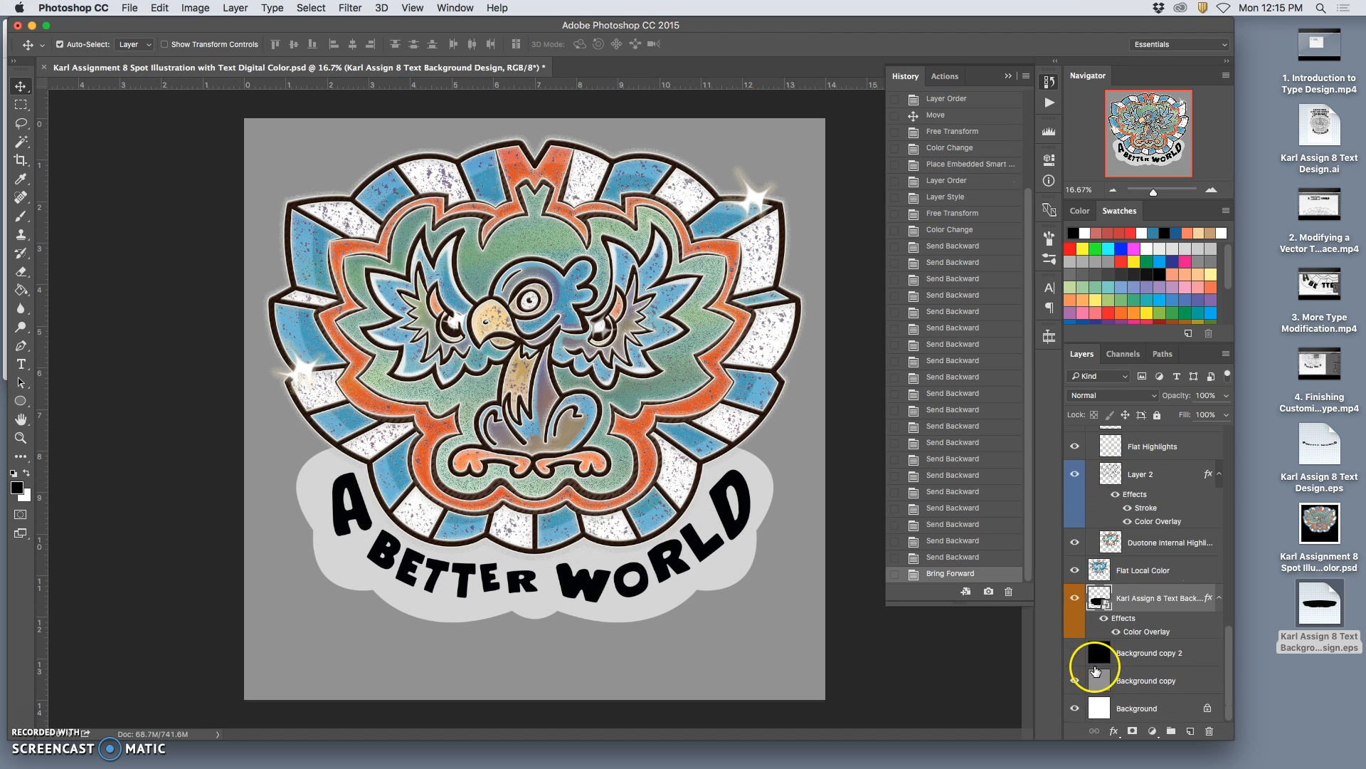
# - Show the black Background copy 2 layer behind the badge and banner
pyautogui.click(1075, 653)
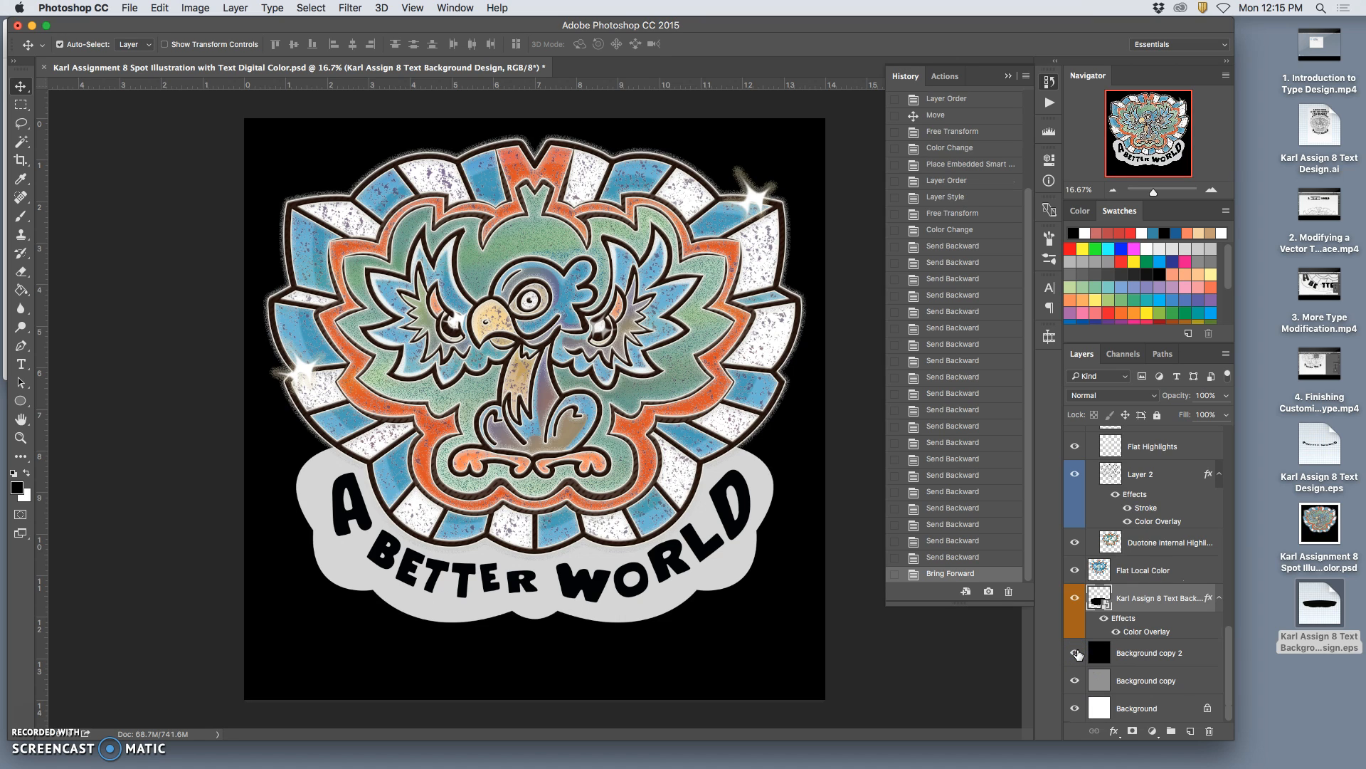
pyautogui.click(1077, 653)
pyautogui.click(1077, 652)
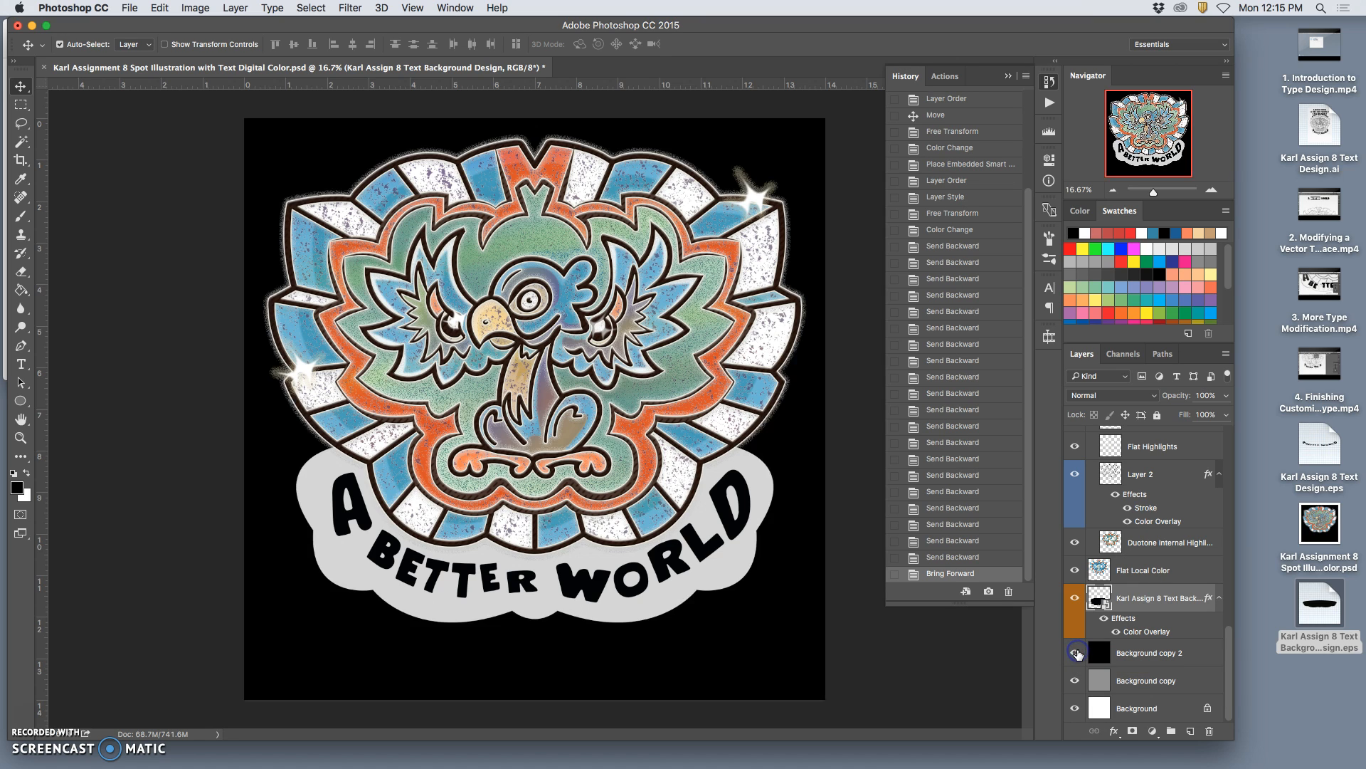
# - Change the banner's Color Overlay to white (#ffffff) and save the document
pyautogui.click(1138, 631)
pyautogui.doubleClick(1137, 631)
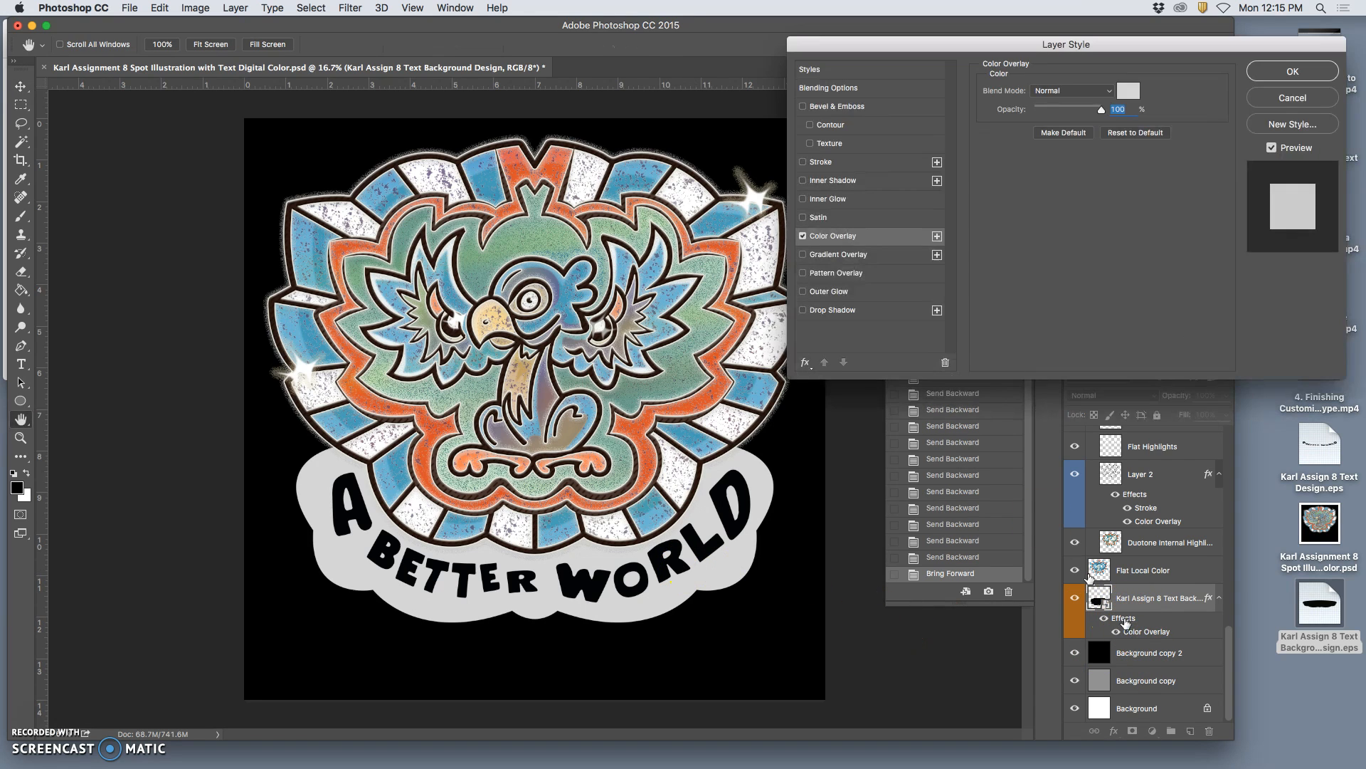
pyautogui.click(1128, 91)
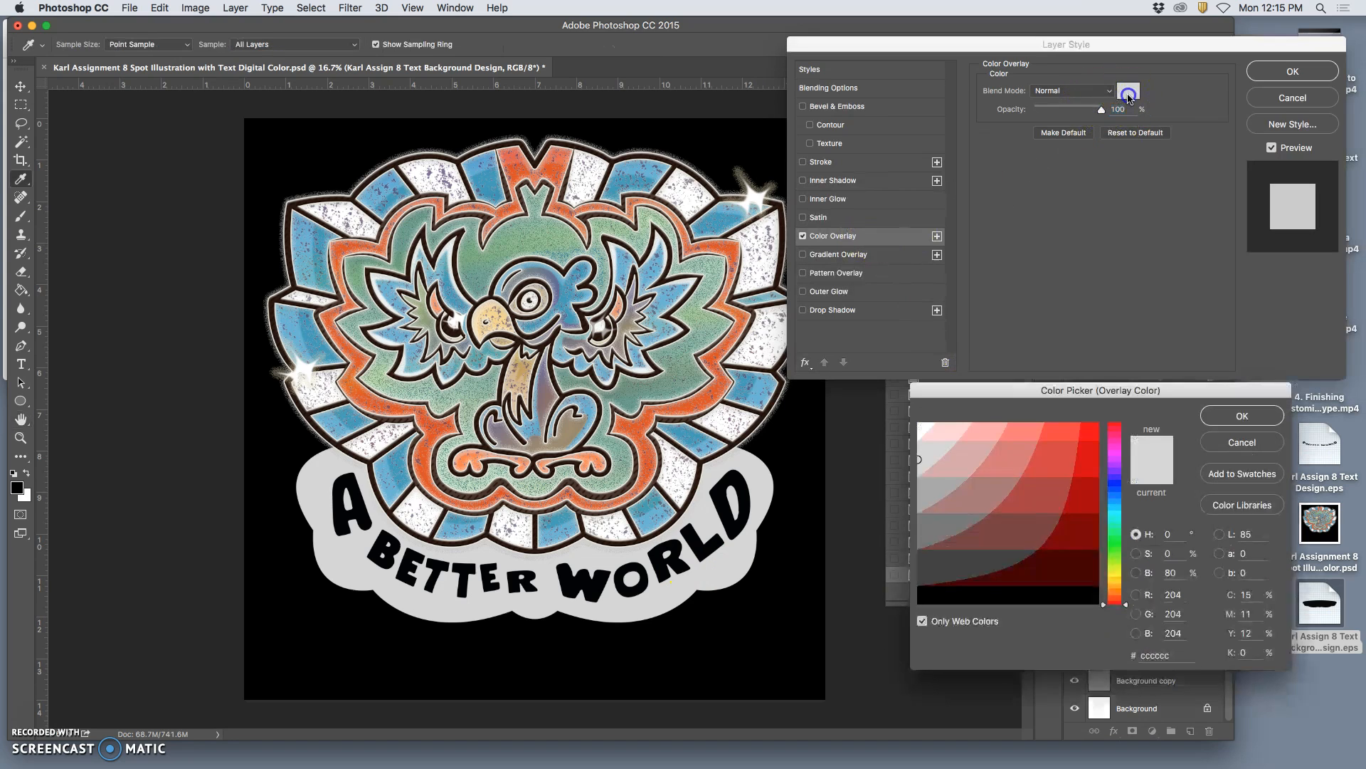
pyautogui.click(918, 426)
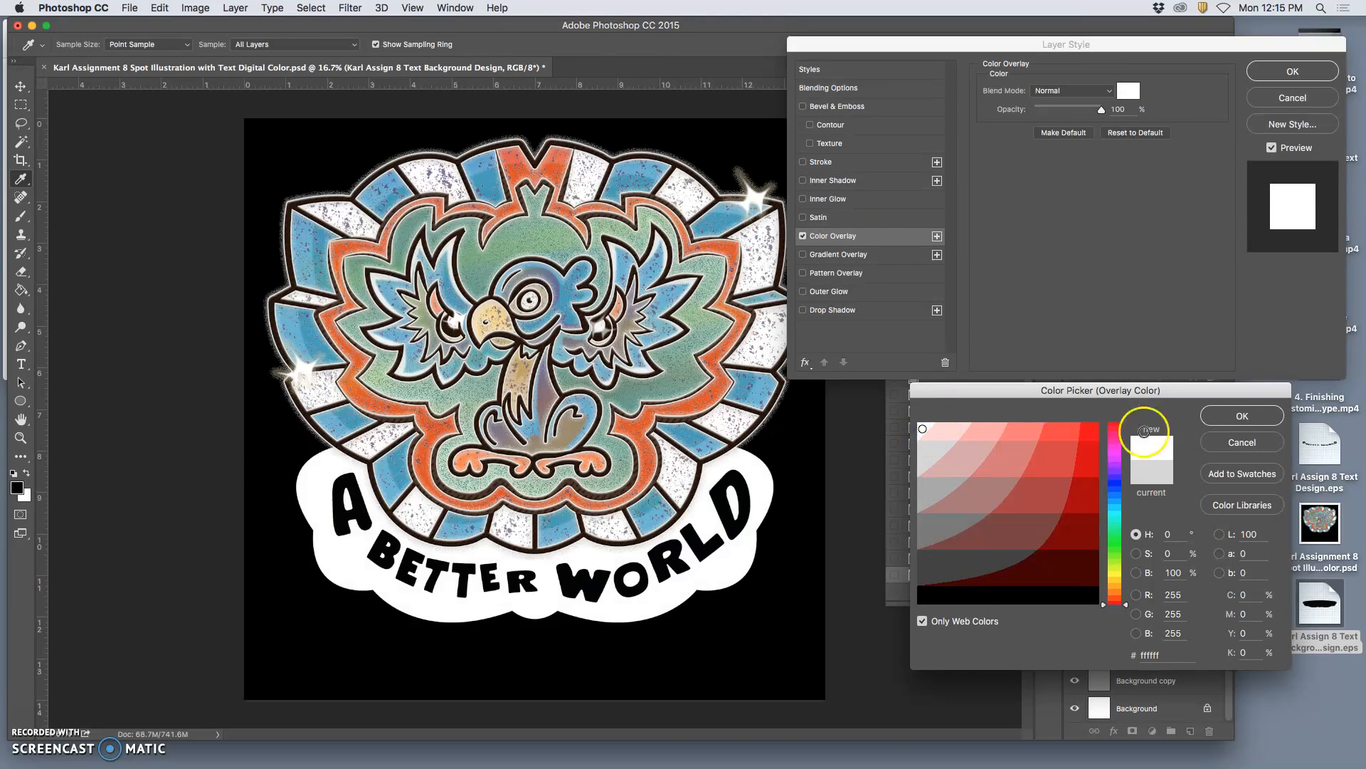
pyautogui.click(1242, 416)
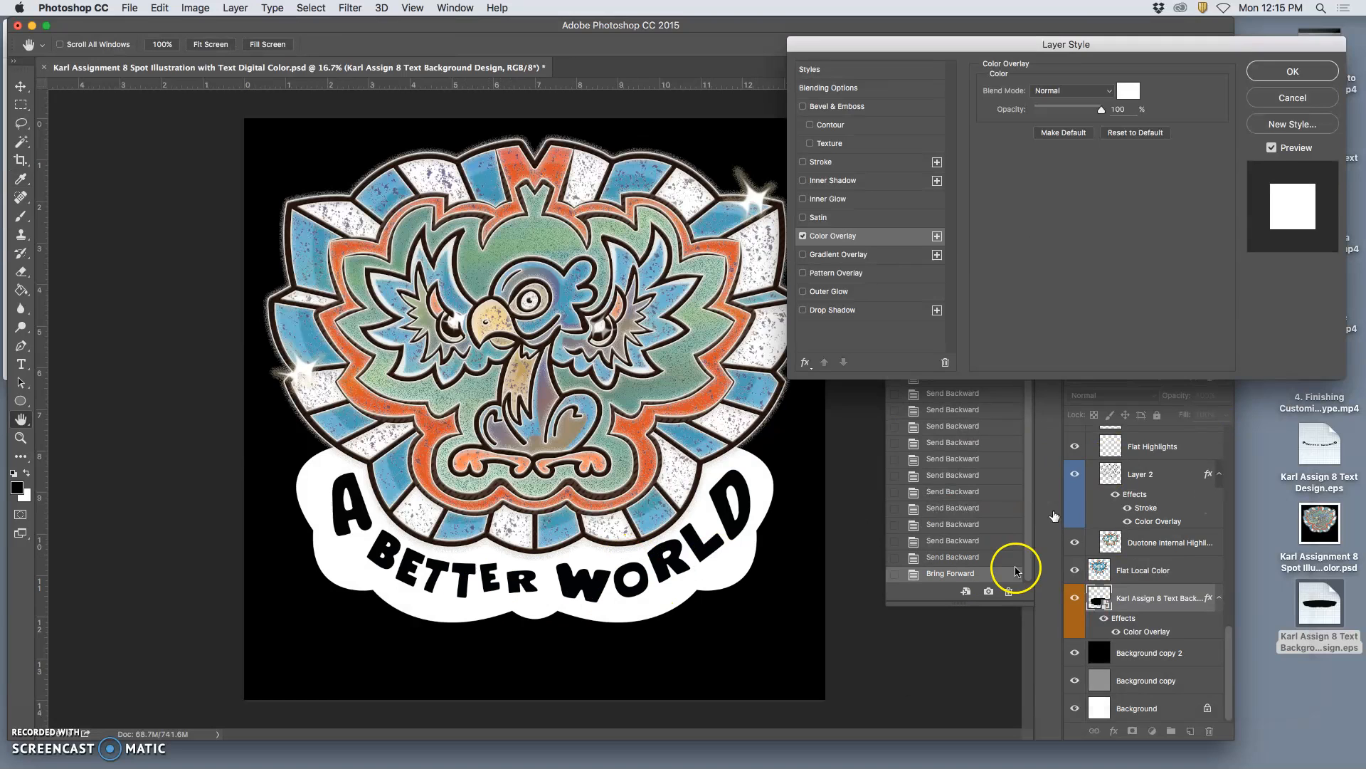
pyautogui.click(1291, 71)
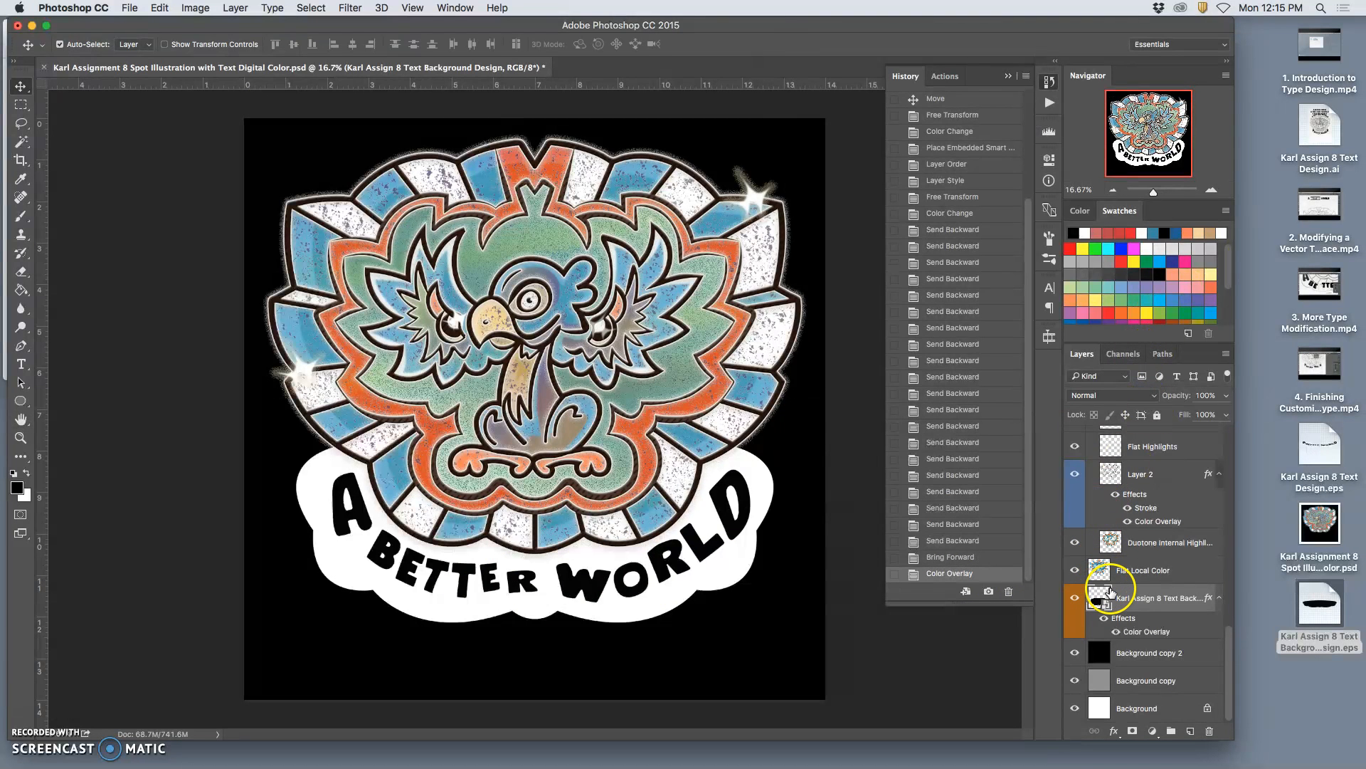
pyautogui.press('super+s')
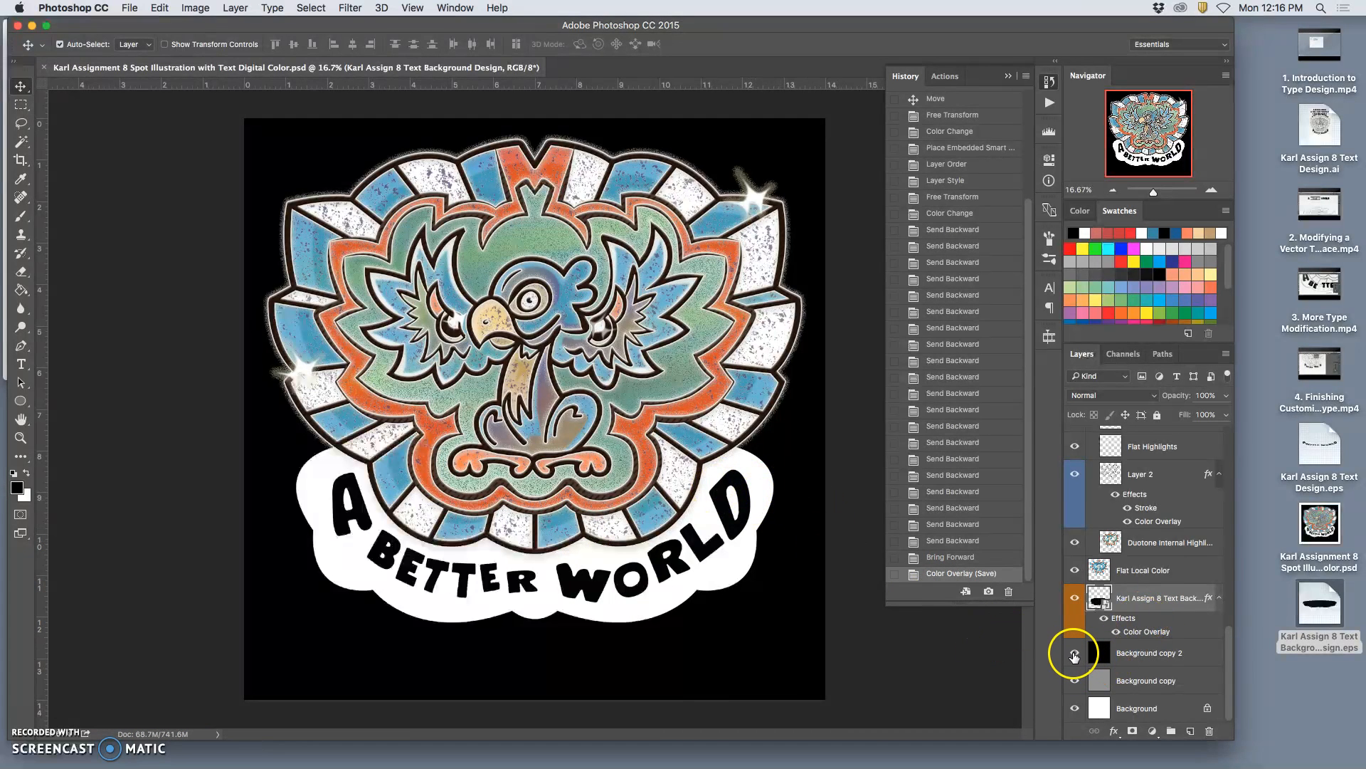
# - Hide the Background copy 2, Background copy, Background and Flat Local Color layers
pyautogui.click(1075, 652)
pyautogui.click(1075, 681)
pyautogui.click(1075, 708)
pyautogui.click(1075, 570)
# - Hide the Duotone Layers group and its individual highlight, shadow, gradation and Layer 2 layers
pyautogui.click(1074, 543)
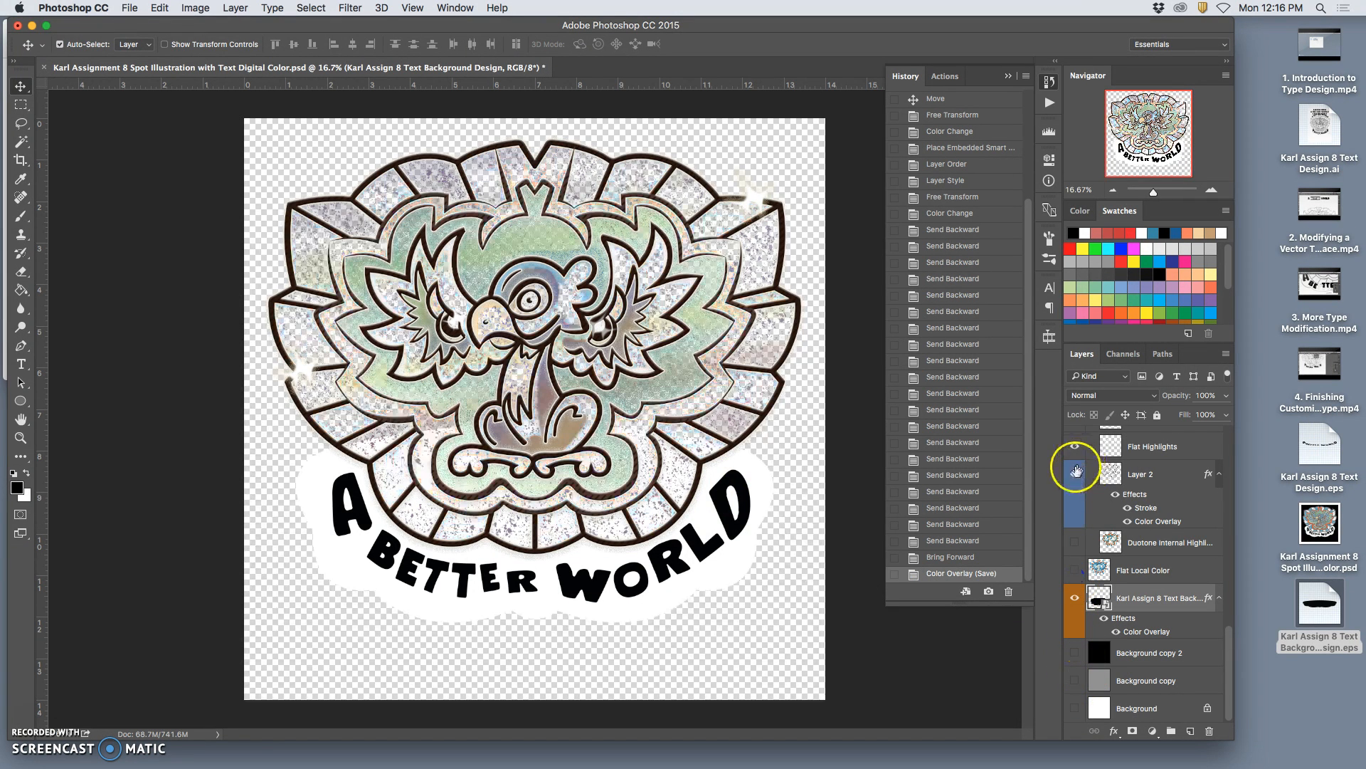
pyautogui.click(1075, 474)
pyautogui.scroll(5, 1089, 488)
pyautogui.click(1075, 548)
pyautogui.click(1074, 520)
pyautogui.click(1074, 493)
pyautogui.click(1075, 465)
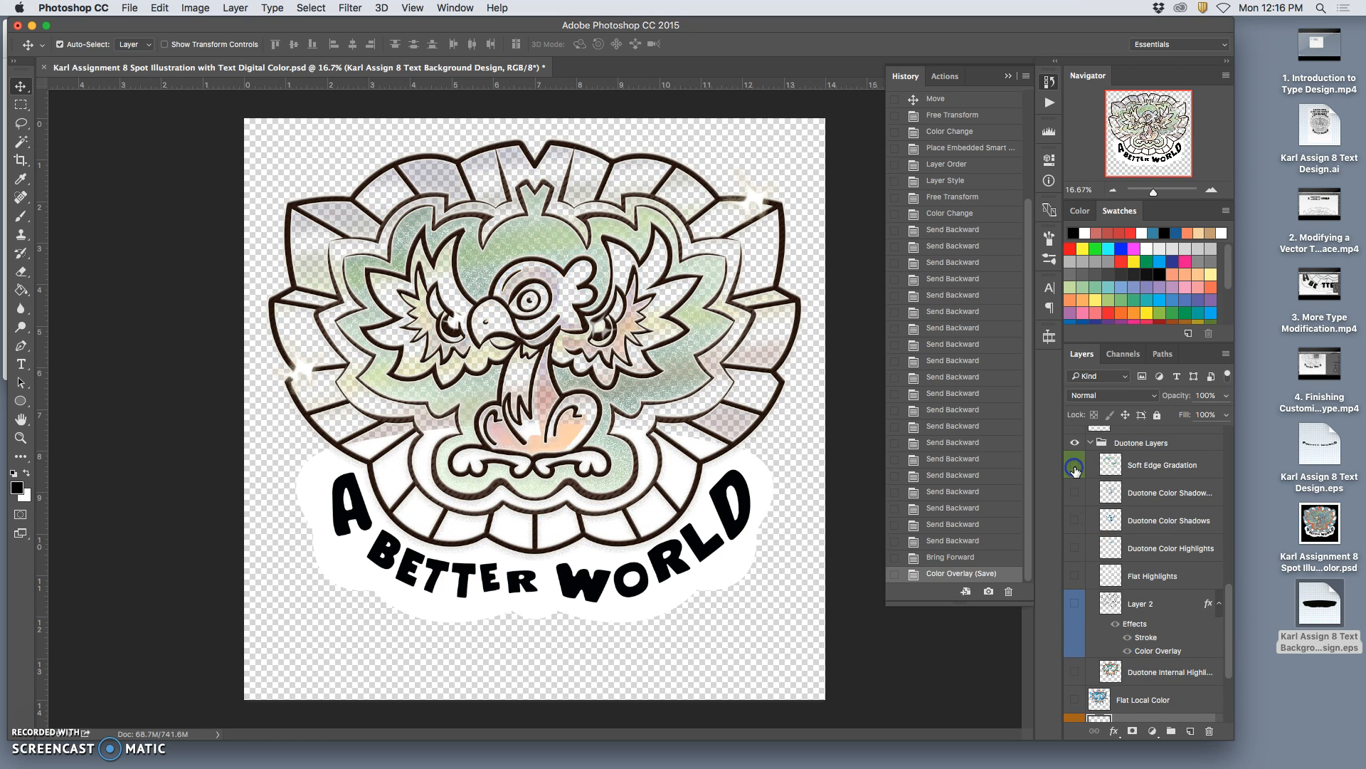
pyautogui.click(1075, 443)
# - Hide Full Spectrum Color, Layer 1 and both badge line-art layers, leaving EPS Grunge Texture off
pyautogui.scroll(2, 1096, 494)
pyautogui.click(1077, 463)
pyautogui.scroll(2, 1078, 464)
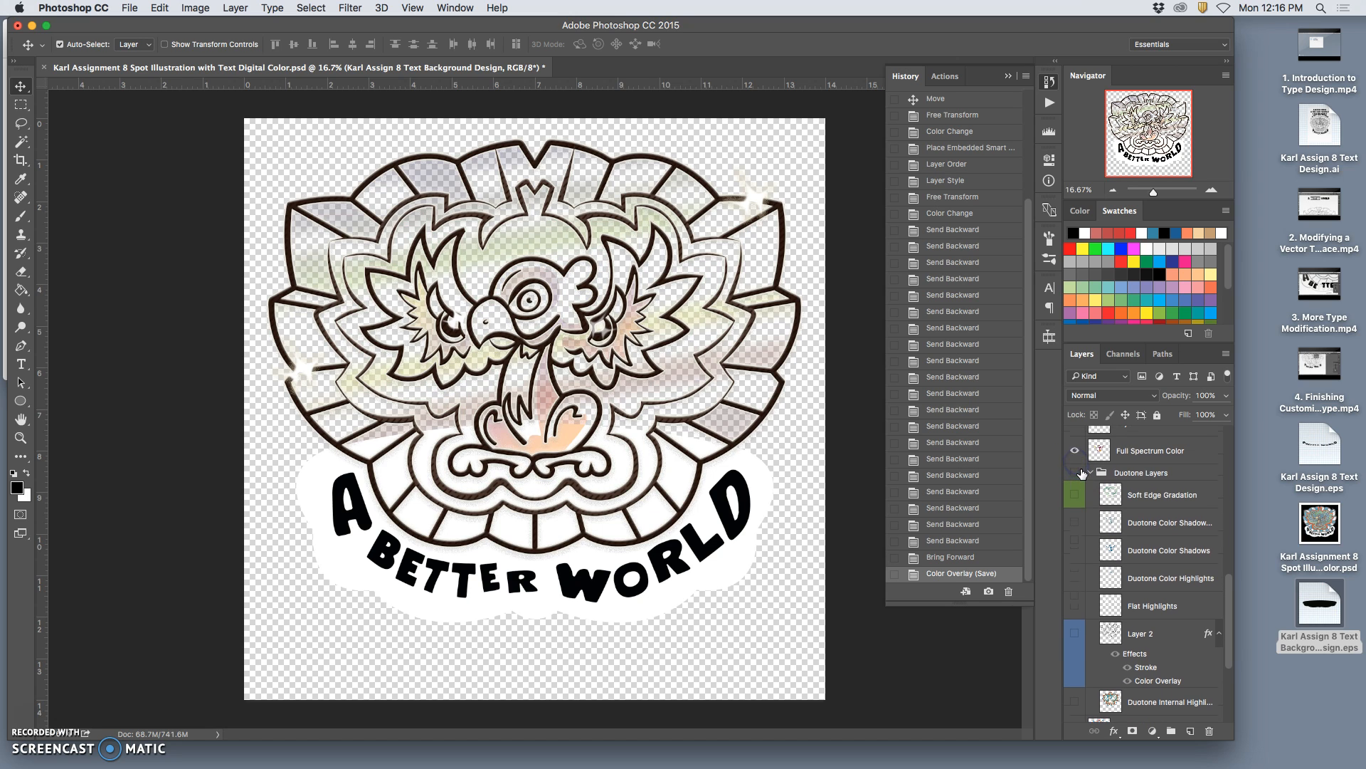
pyautogui.click(1074, 456)
pyautogui.click(1074, 430)
pyautogui.scroll(5, 1082, 457)
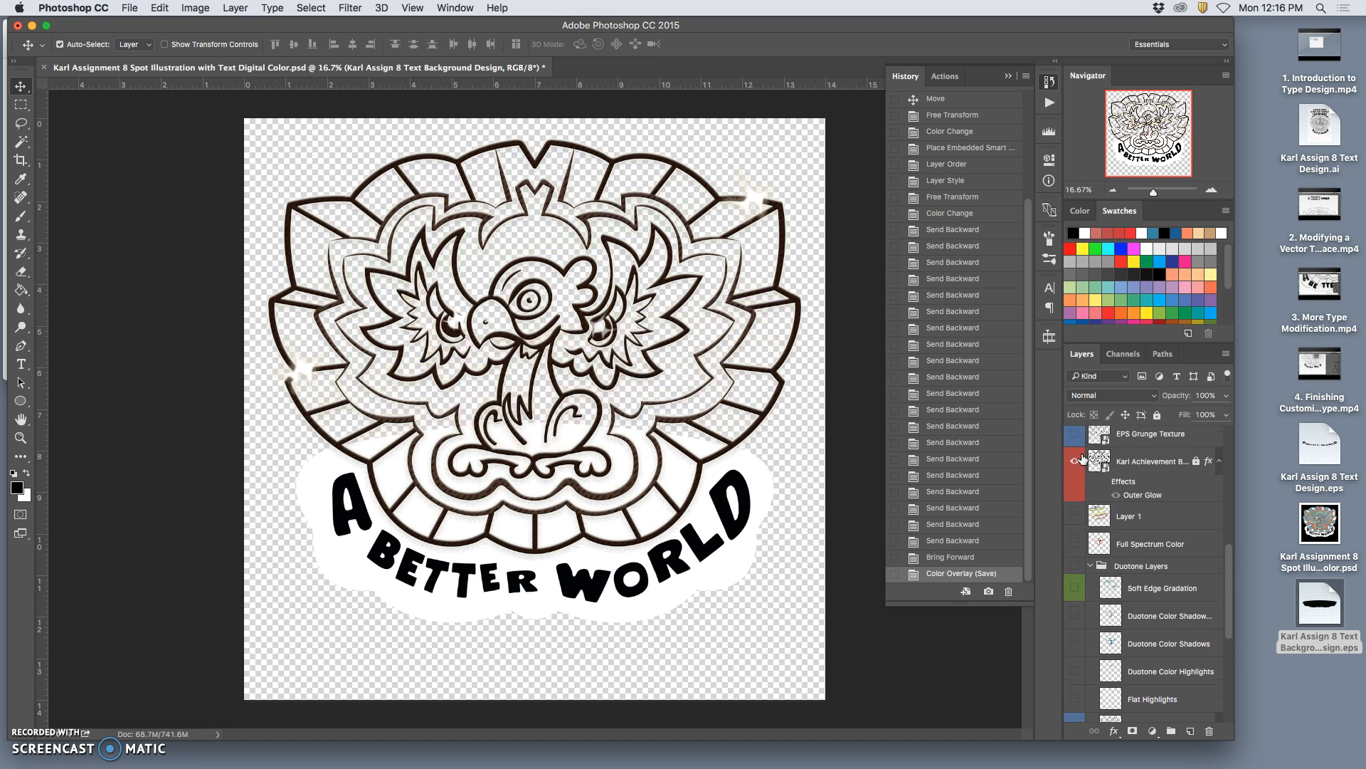
pyautogui.scroll(2, 1079, 467)
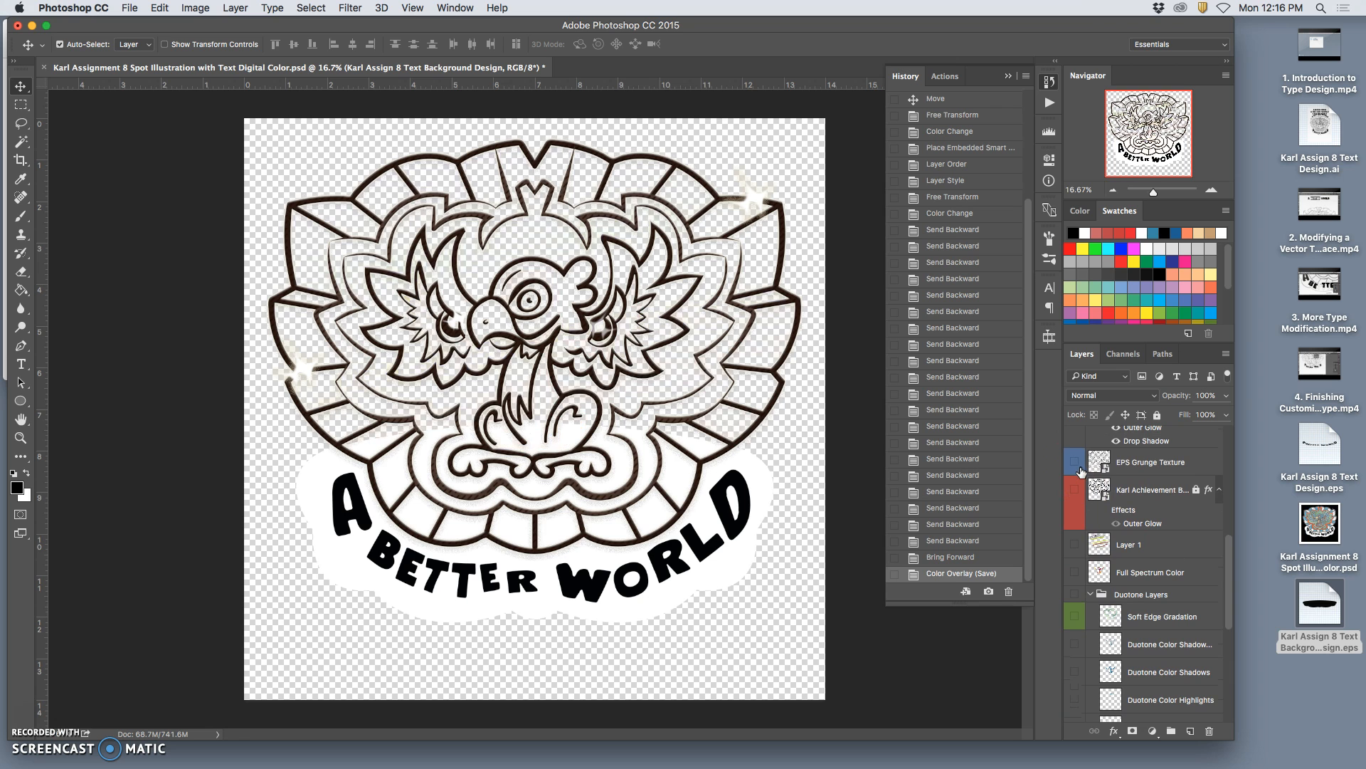
pyautogui.click(1075, 462)
pyautogui.click(1075, 464)
pyautogui.scroll(6, 1079, 468)
pyautogui.click(1074, 438)
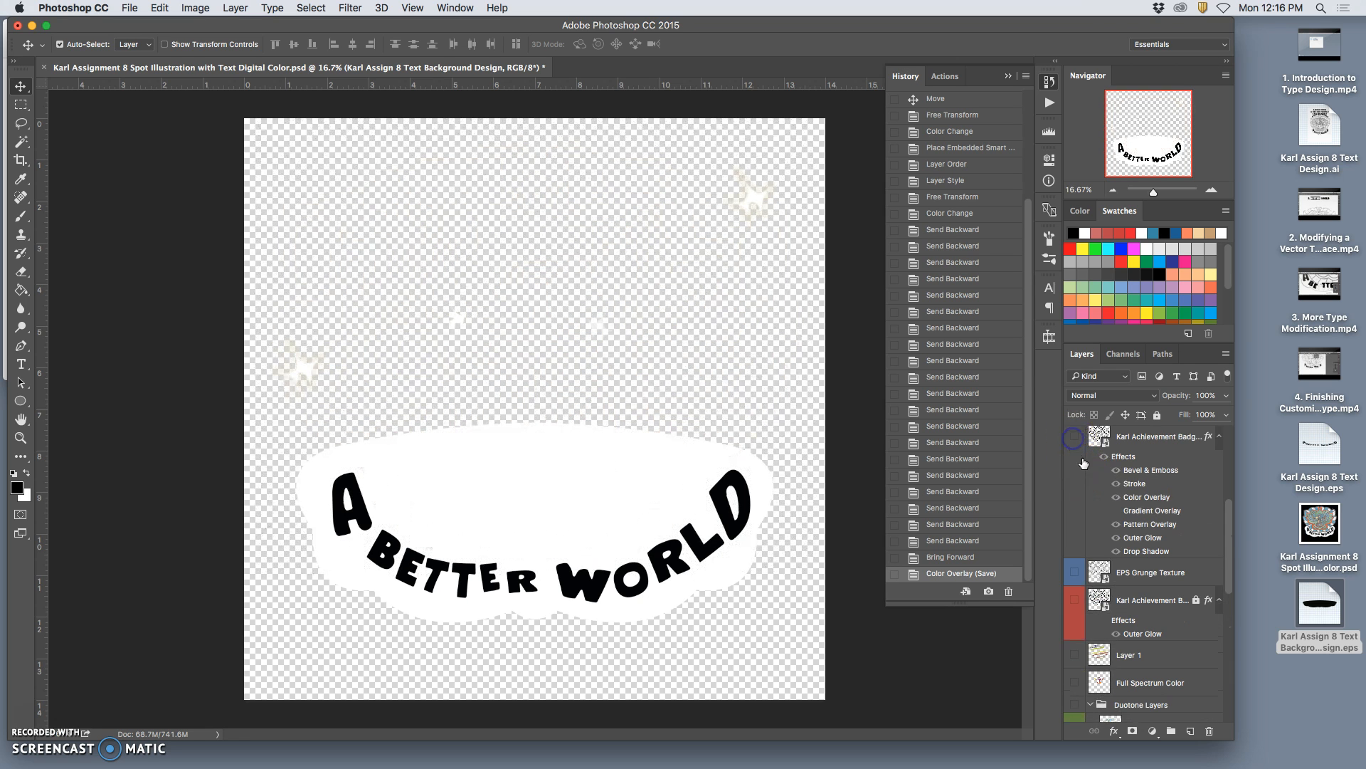
# - Delete the Color Holds copy layer and hide the Color Holds, Layer 3 and Layer 4 layers
pyautogui.scroll(4, 1076, 469)
pyautogui.click(1075, 508)
pyautogui.scroll(1, 1076, 484)
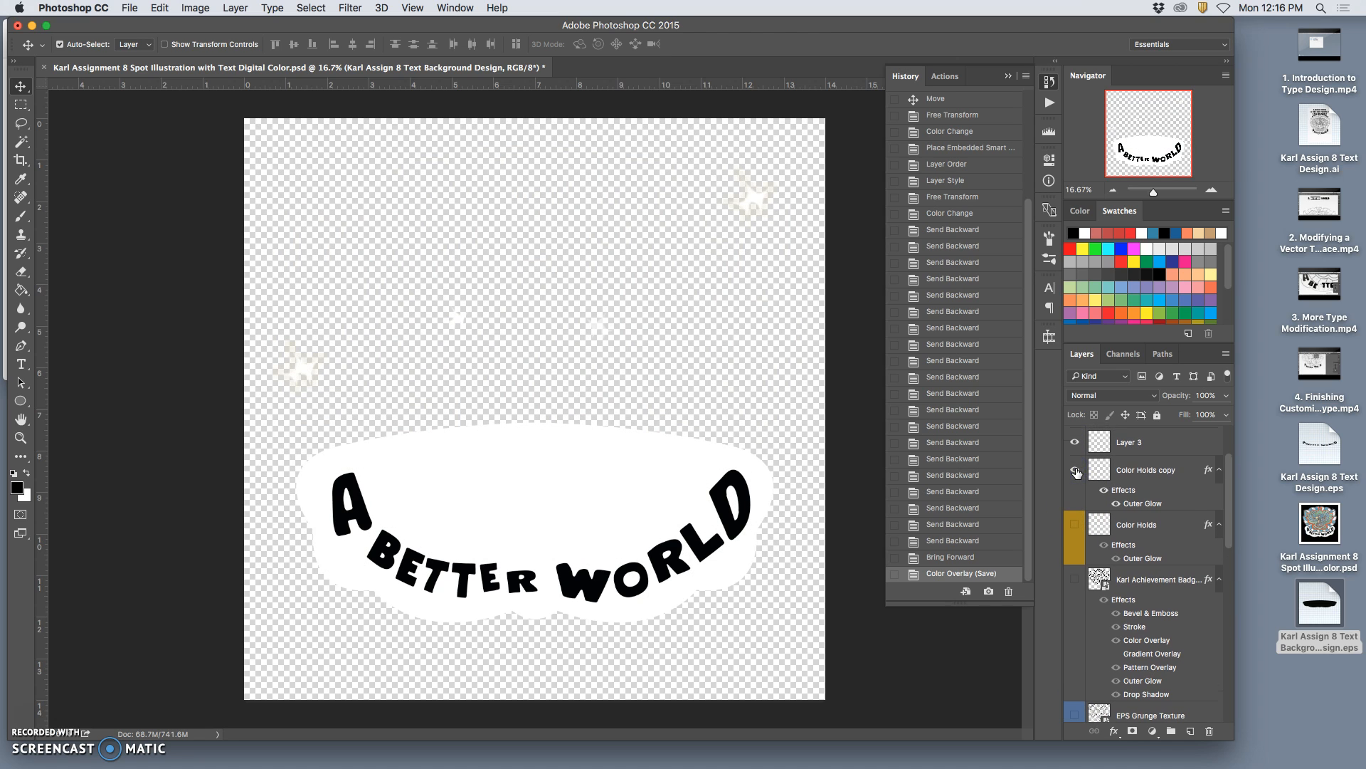
pyautogui.moveTo(1127, 472); pyautogui.dragTo(1221, 733)
pyautogui.scroll(6, 1121, 537)
pyautogui.click(1075, 520)
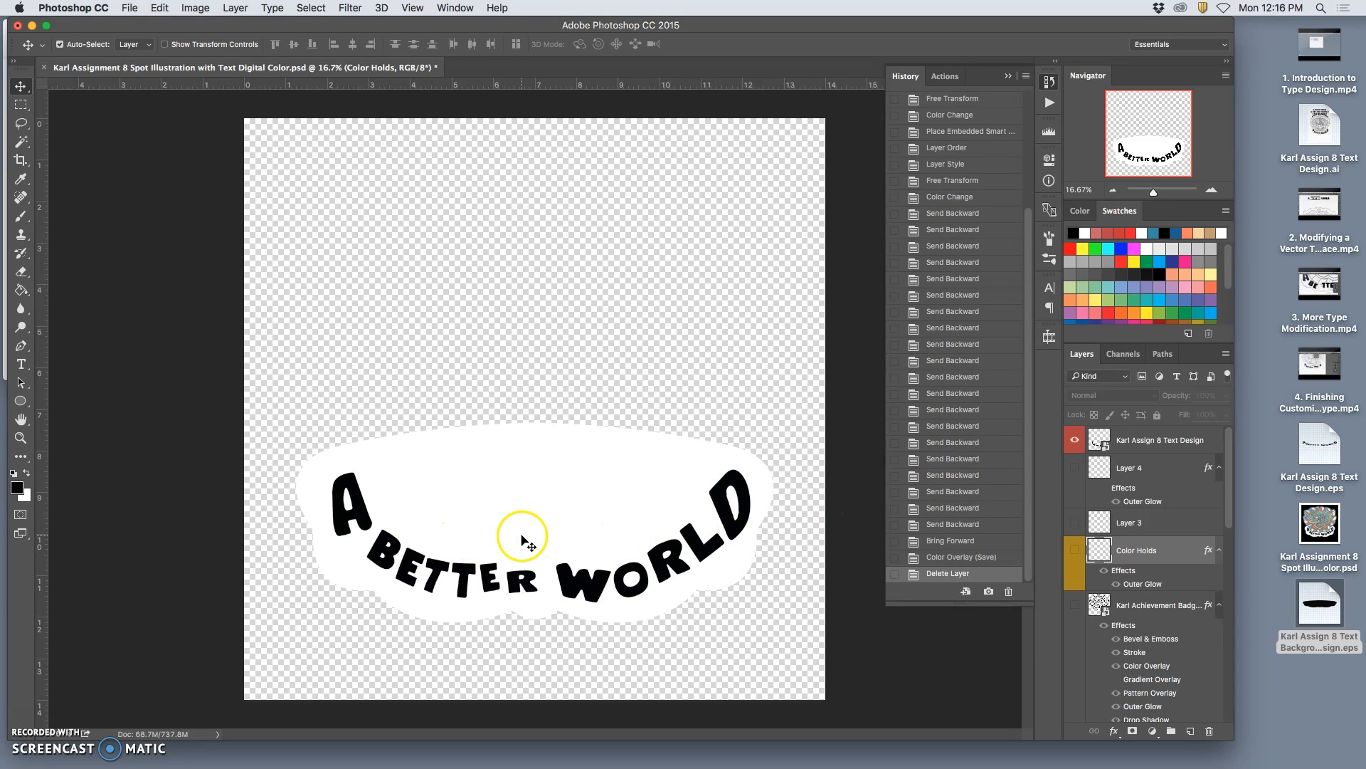
# - Start saving the artwork under a new name, replacing everything after "Assignment 8" in the file name with "Text BW"
pyautogui.click(129, 8)
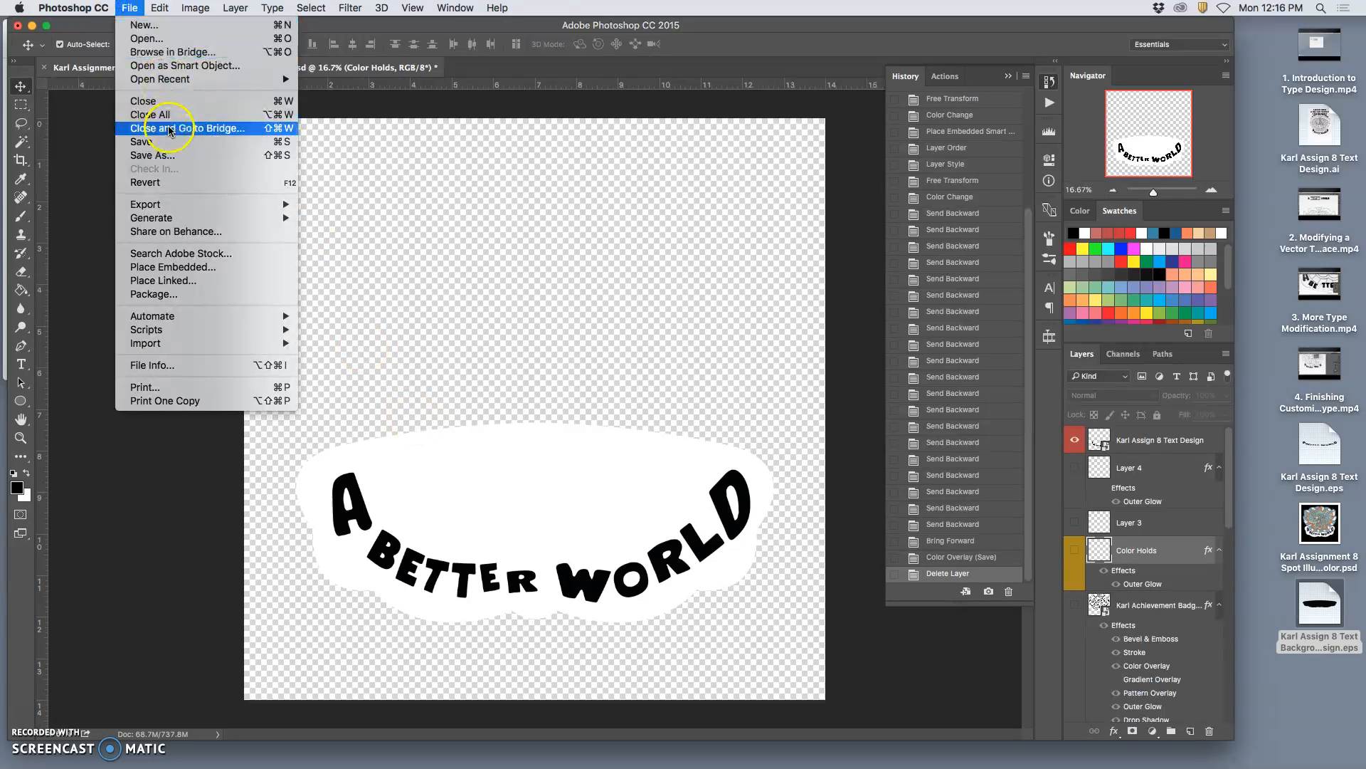
pyautogui.click(207, 156)
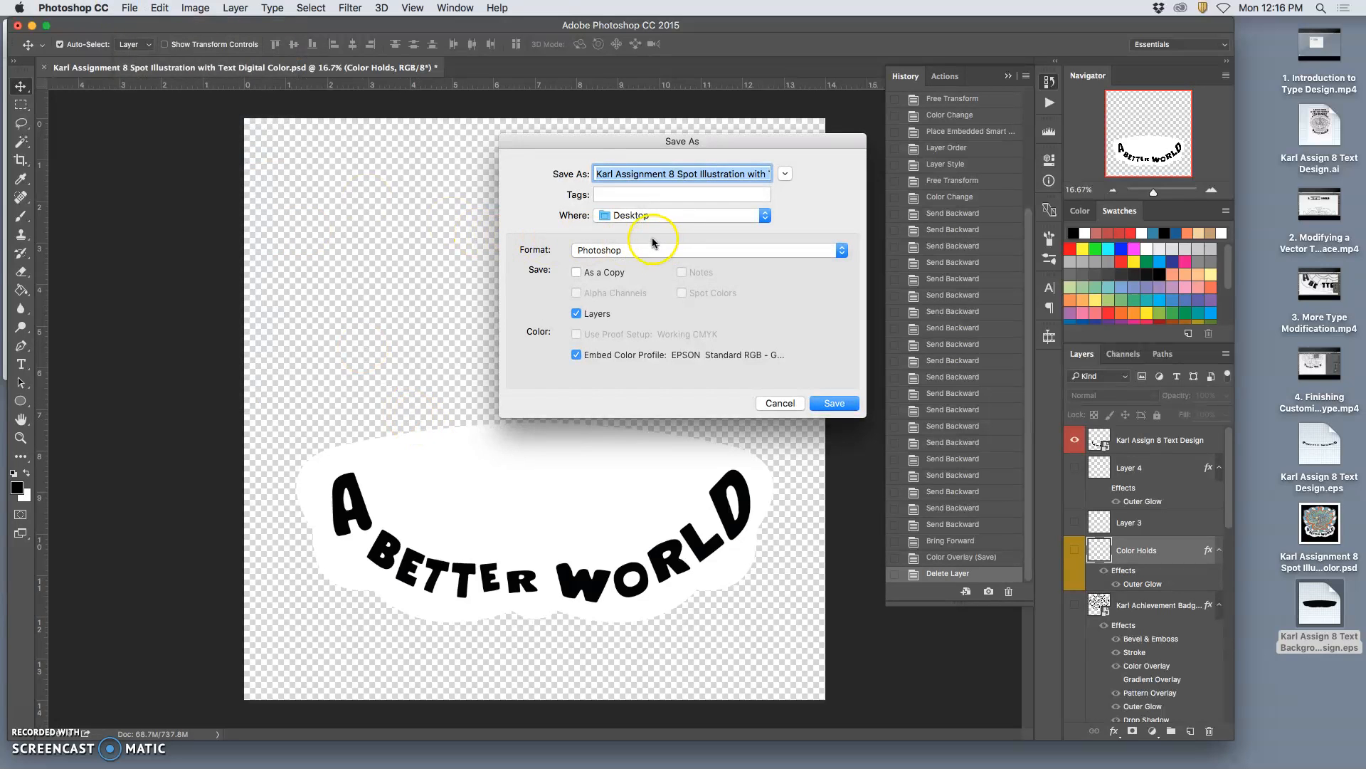
pyautogui.click(701, 173)
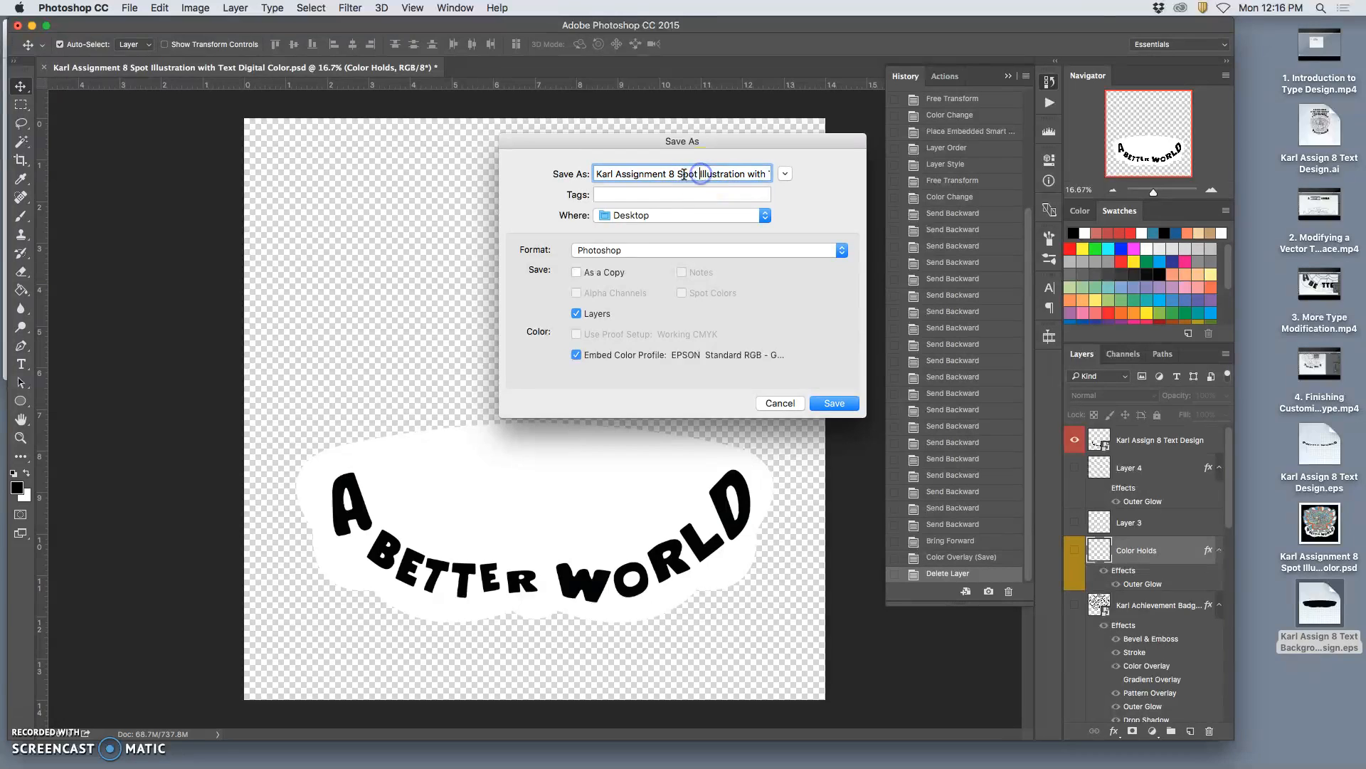
pyautogui.moveTo(710, 175); pyautogui.dragTo(795, 178)
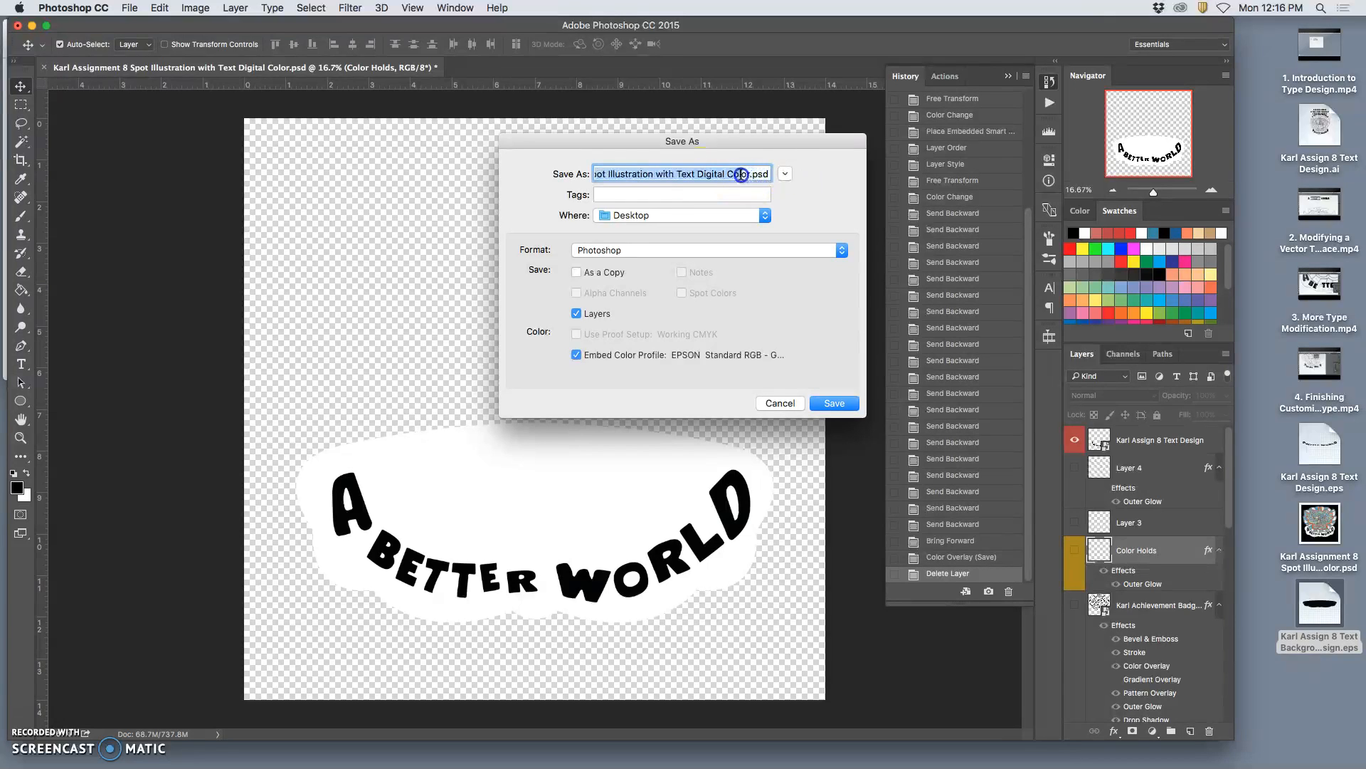
pyautogui.write('T')
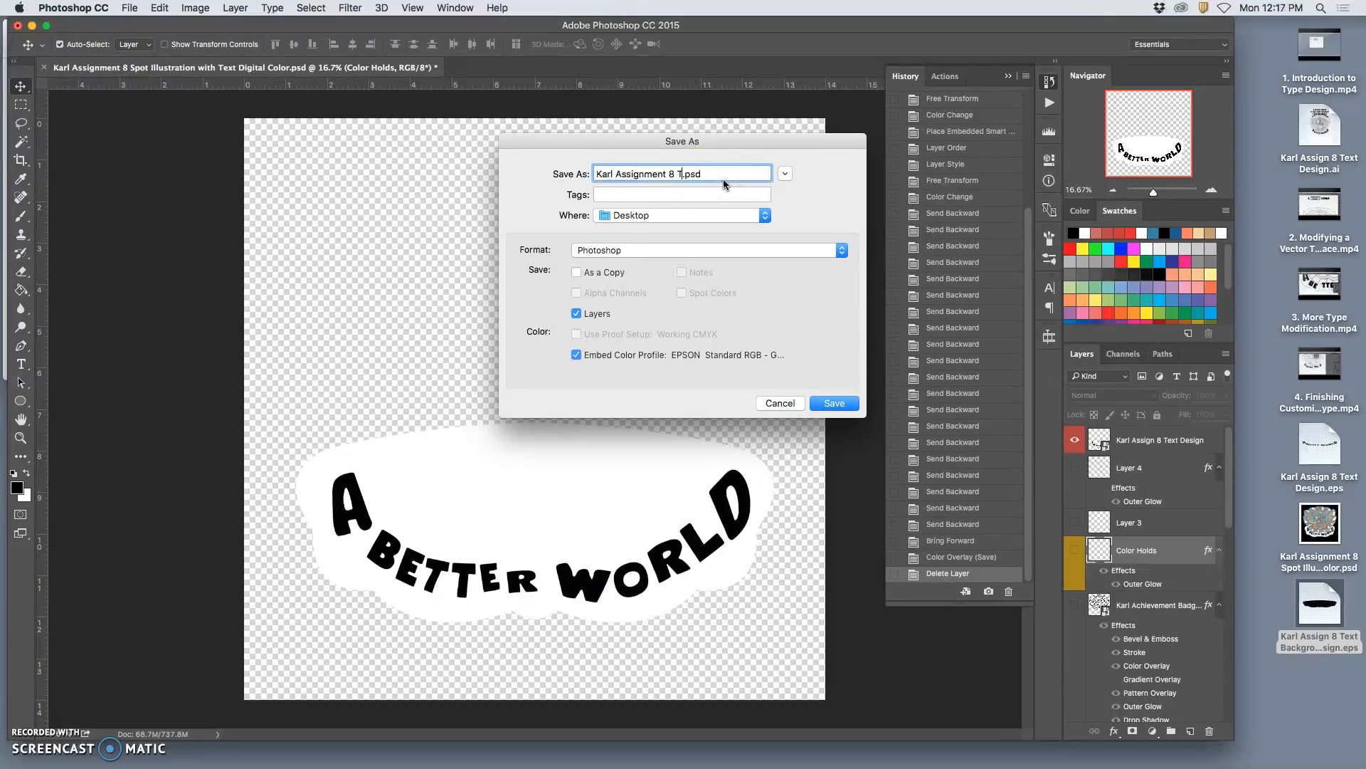
pyautogui.write('ext BW')
# - Save the file to the Desktop in PNG format with Smallest / Slow compression and no interlacing
pyautogui.click(672, 255)
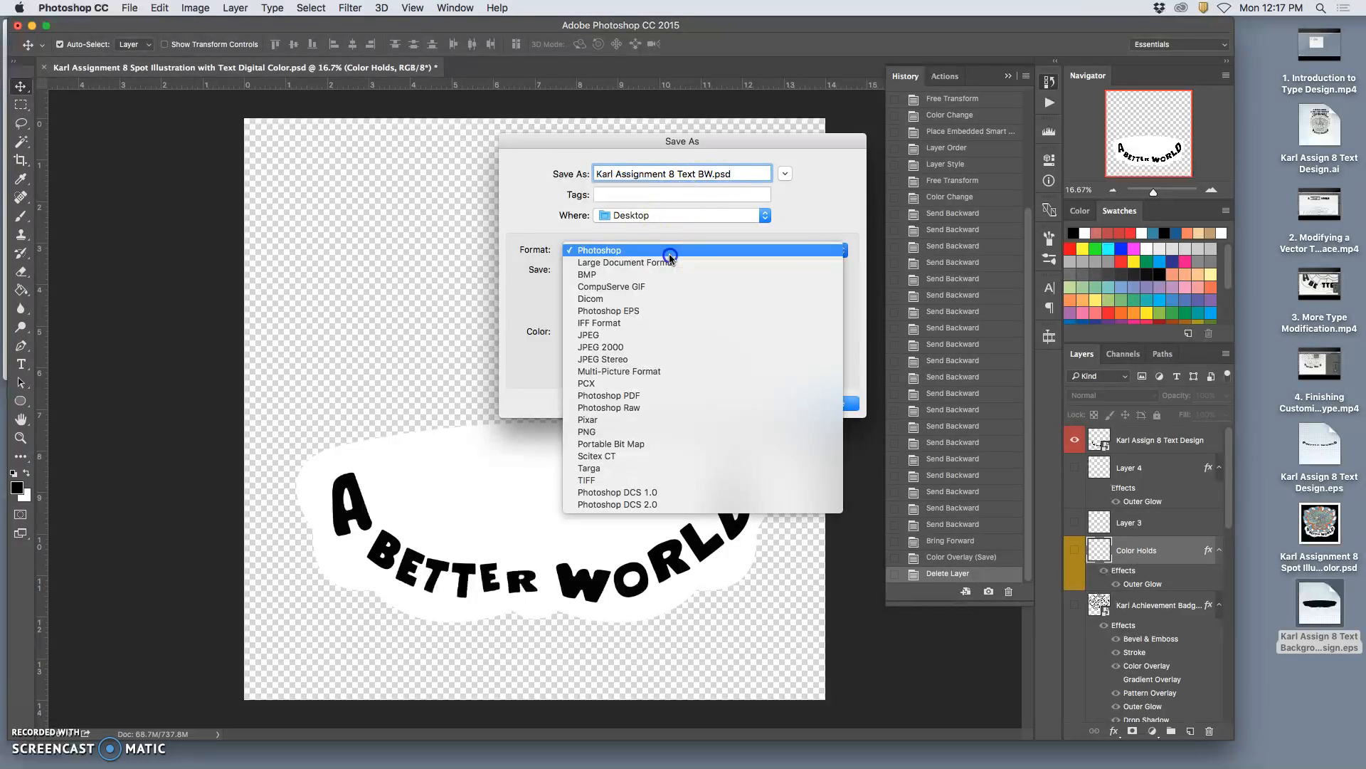
pyautogui.click(649, 431)
pyautogui.click(834, 404)
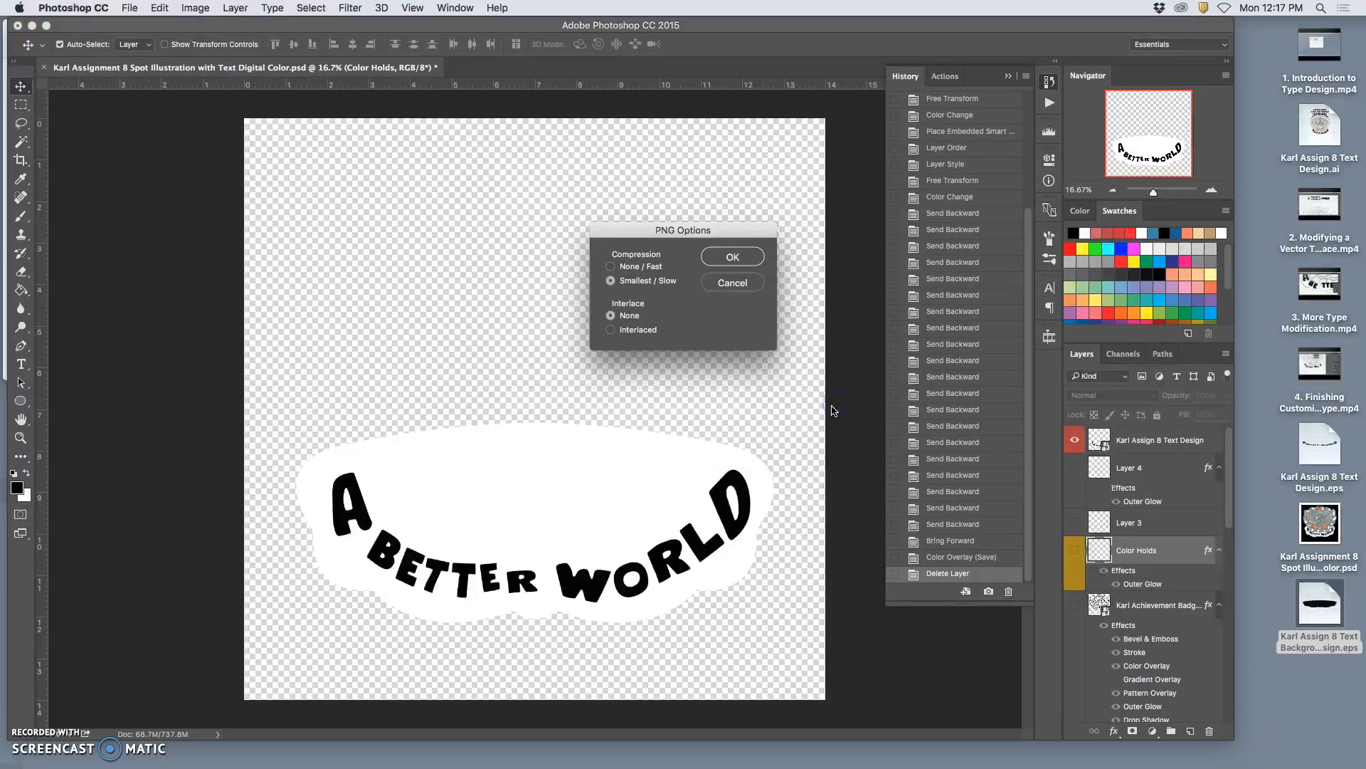
pyautogui.click(741, 256)
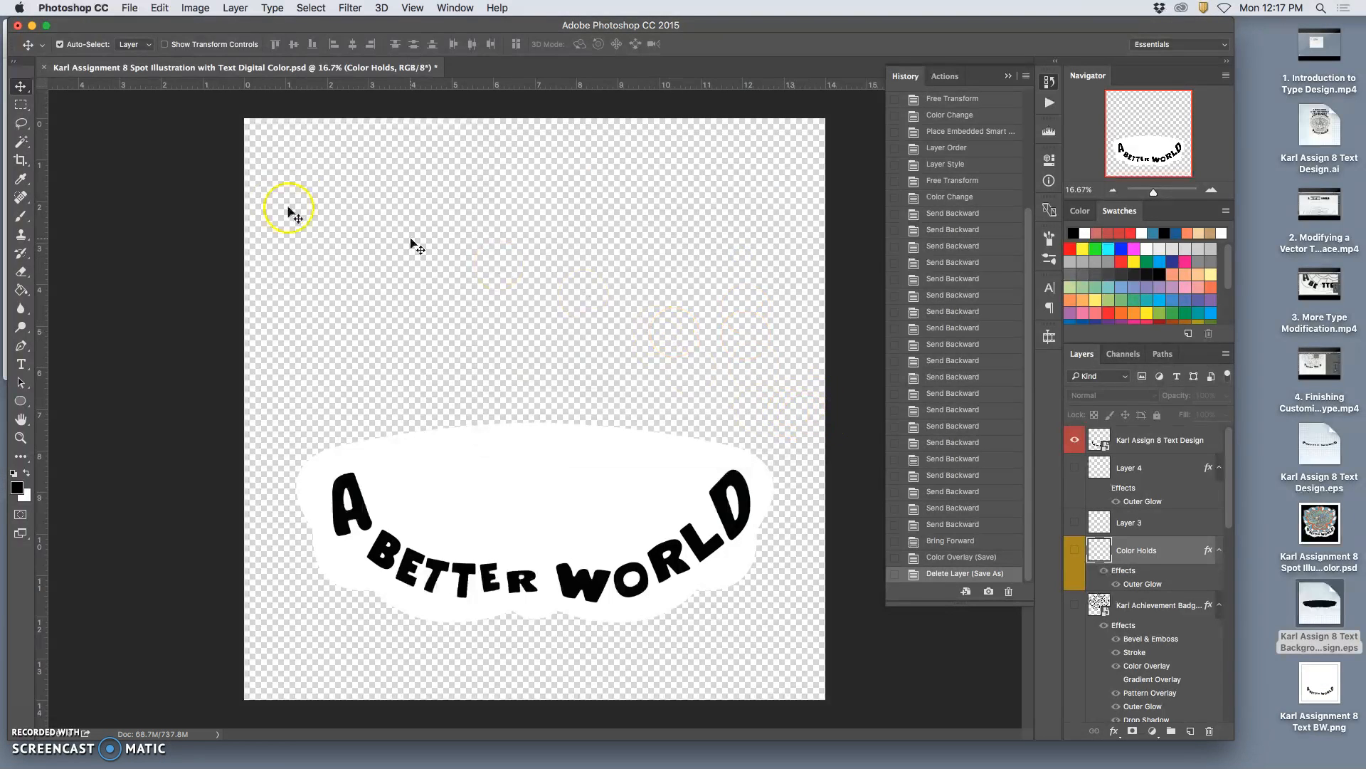
# - Show Layer 4, Layer 3, Color Holds and both badge line-art layers again, leaving EPS Grunge Texture off
pyautogui.click(1075, 467)
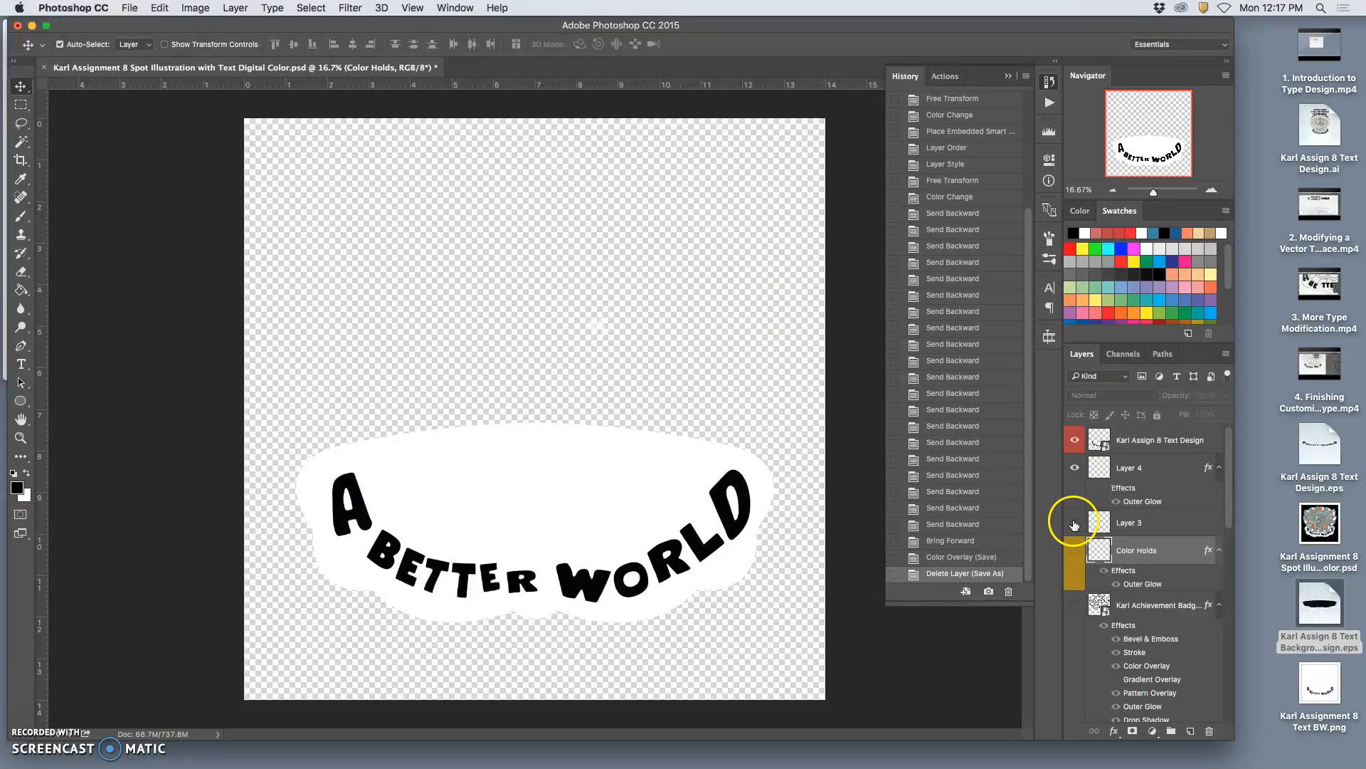
pyautogui.click(1075, 555)
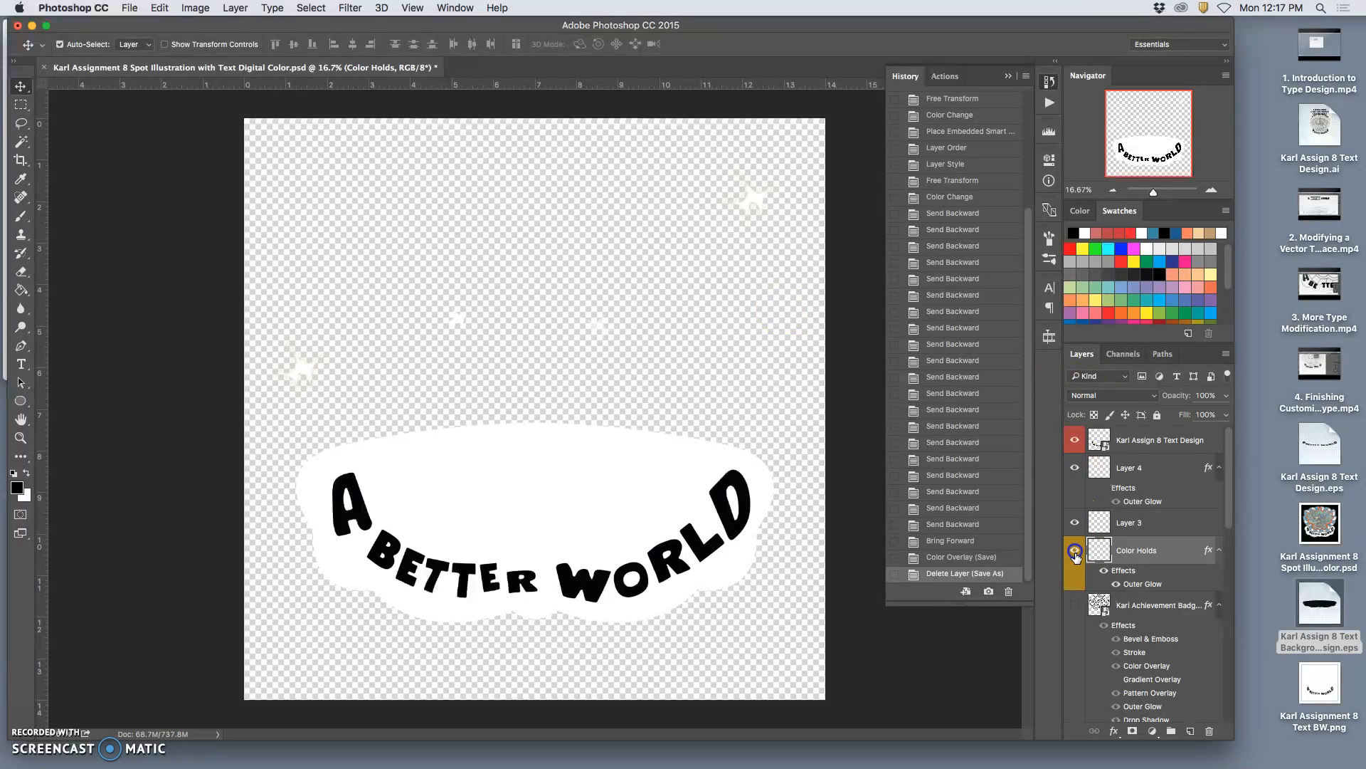
pyautogui.click(1079, 605)
pyautogui.scroll(-1, 1082, 602)
pyautogui.scroll(-2, 1082, 599)
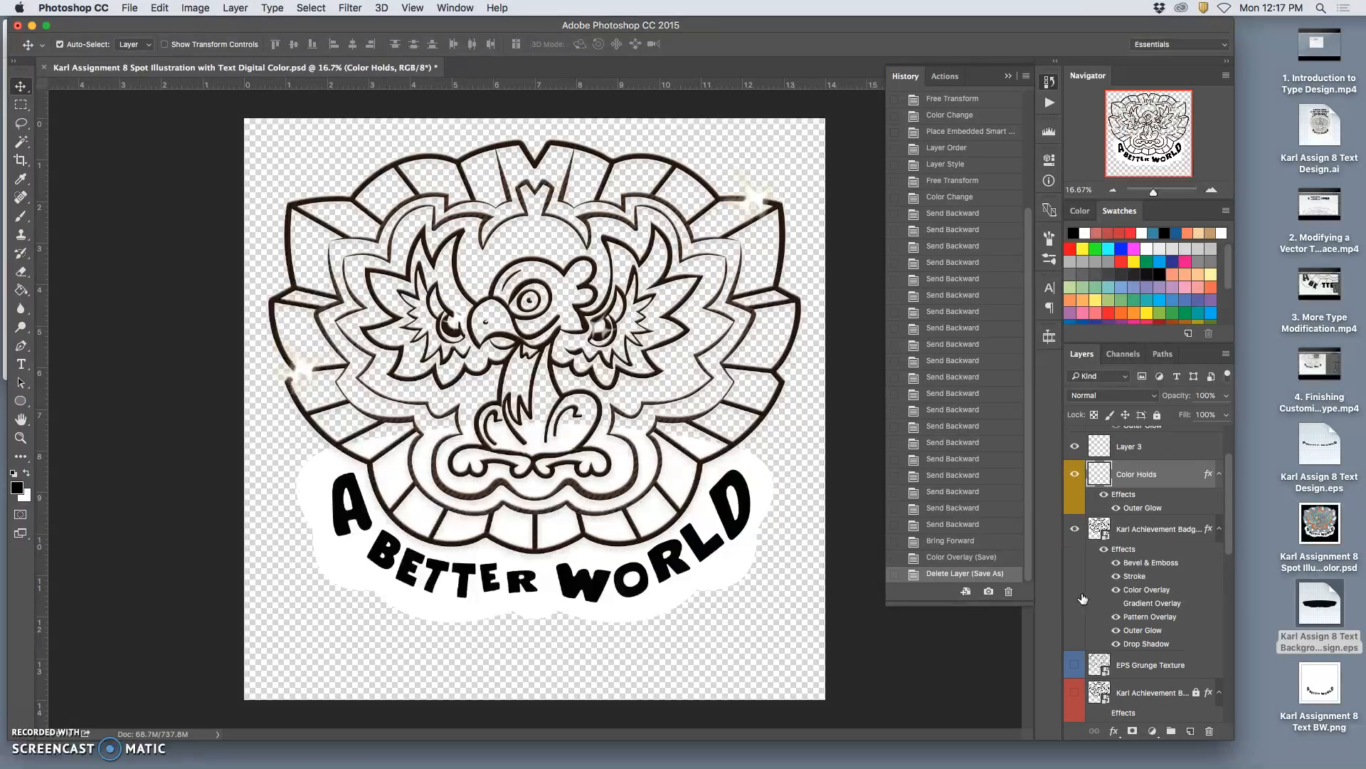
pyautogui.scroll(-1, 1082, 598)
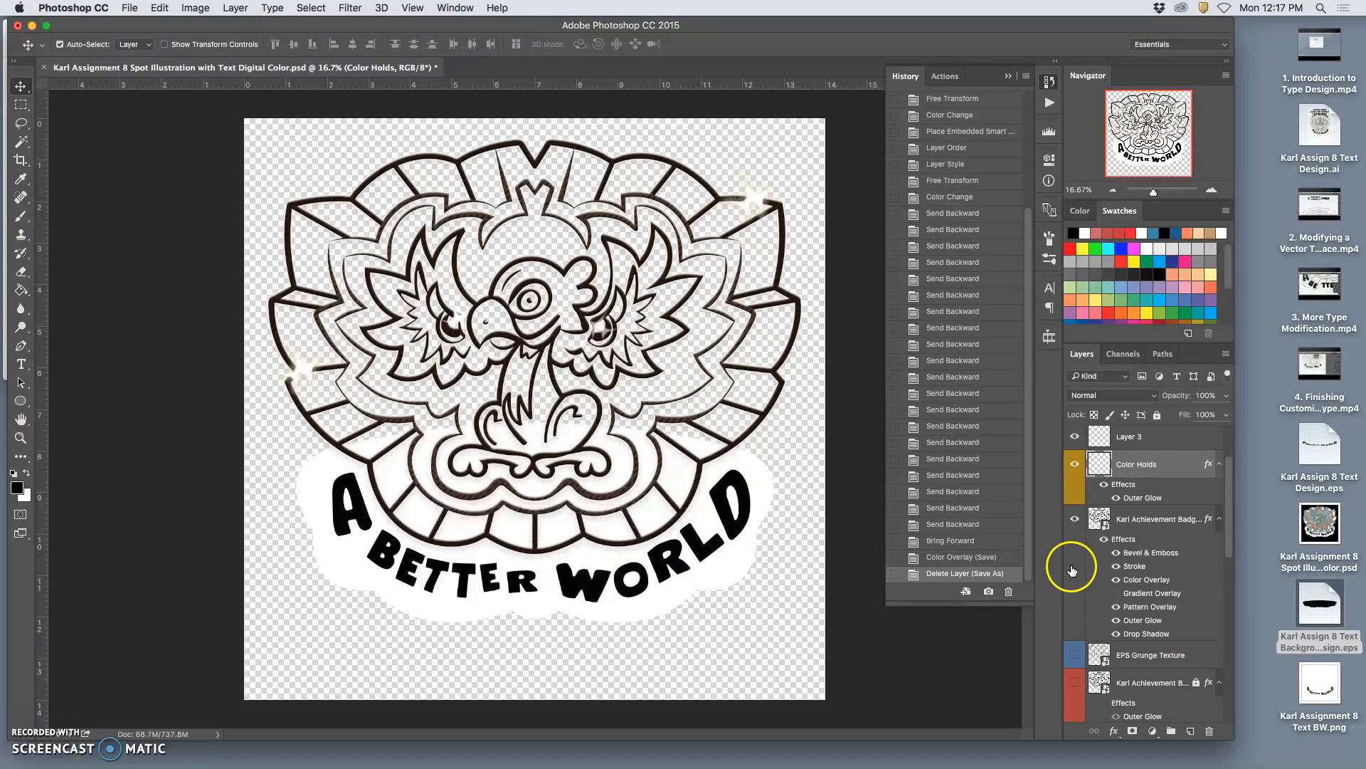
pyautogui.click(1074, 654)
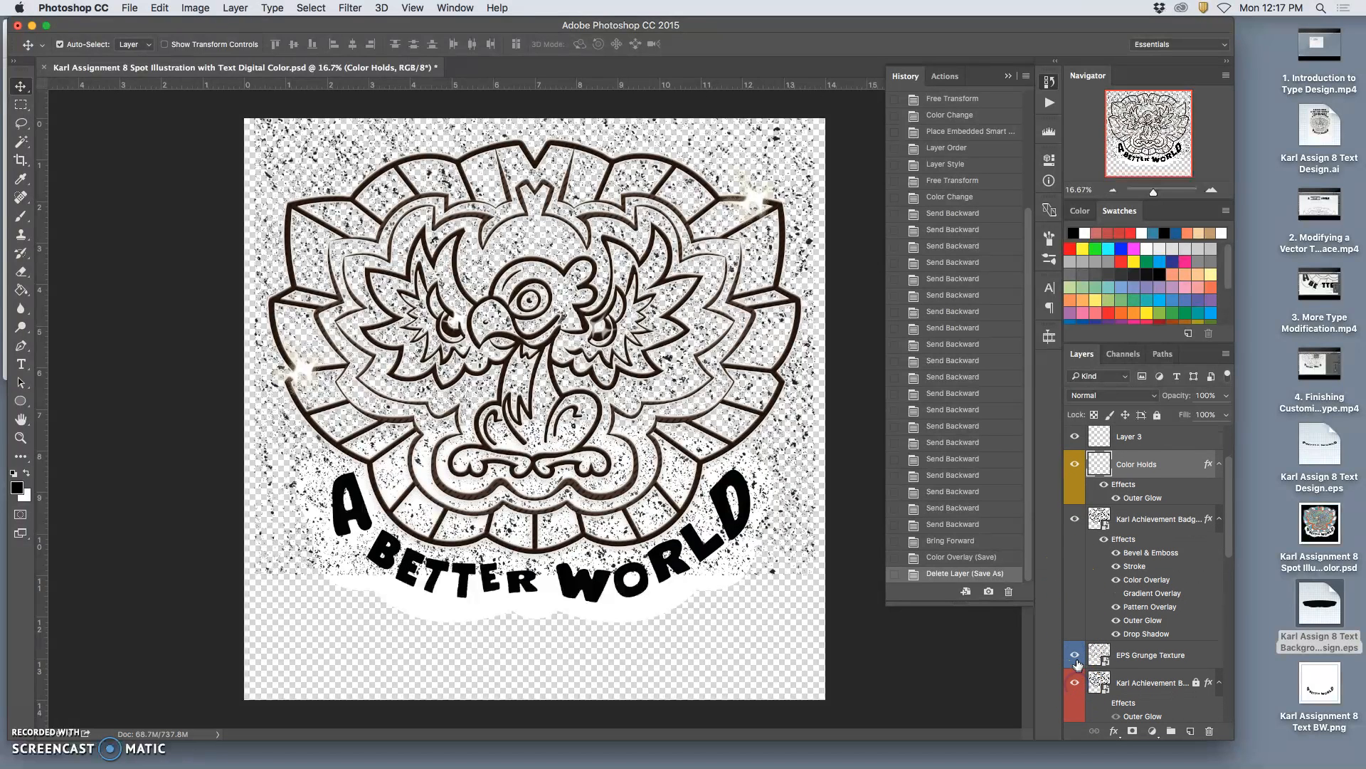
pyautogui.click(1074, 654)
# - Show Layer 1 and the Full Spectrum Color layer again
pyautogui.scroll(-6, 1076, 651)
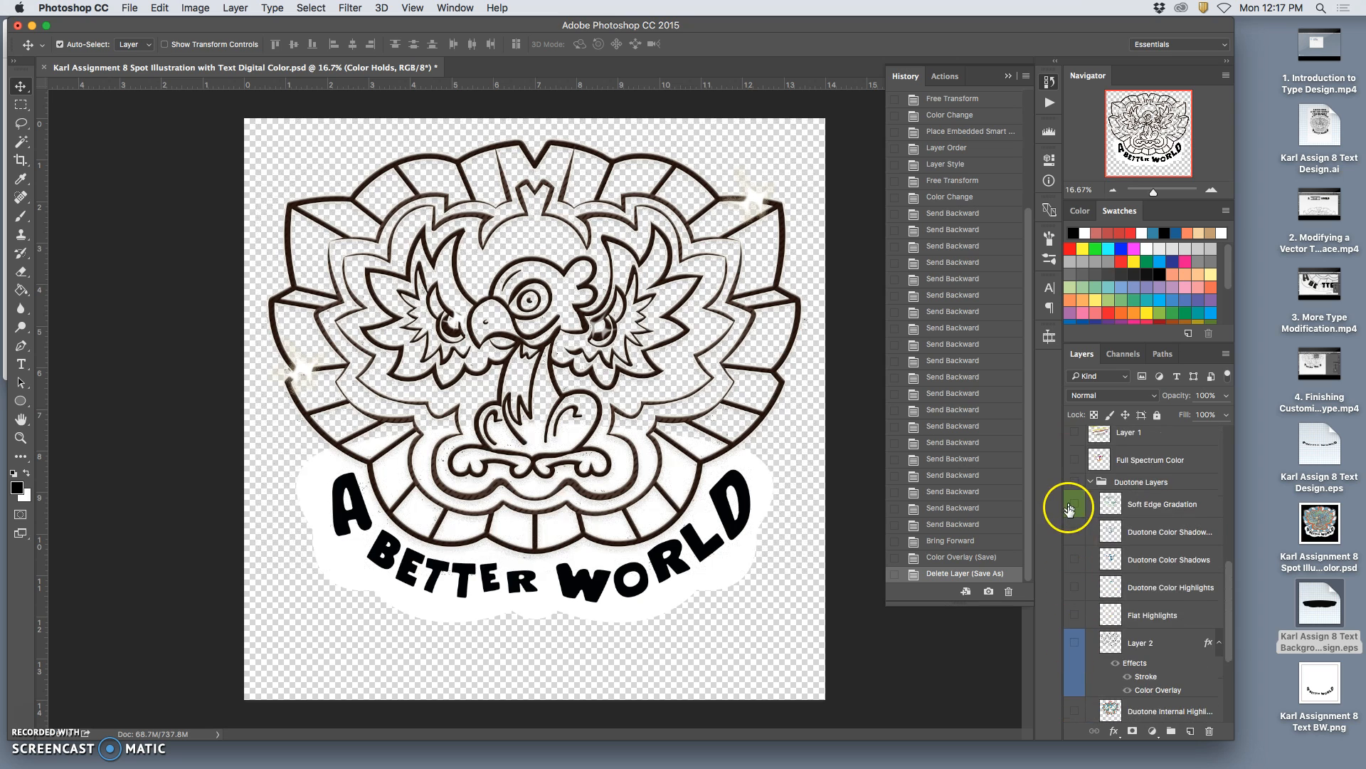
pyautogui.click(1074, 570)
pyautogui.click(1074, 598)
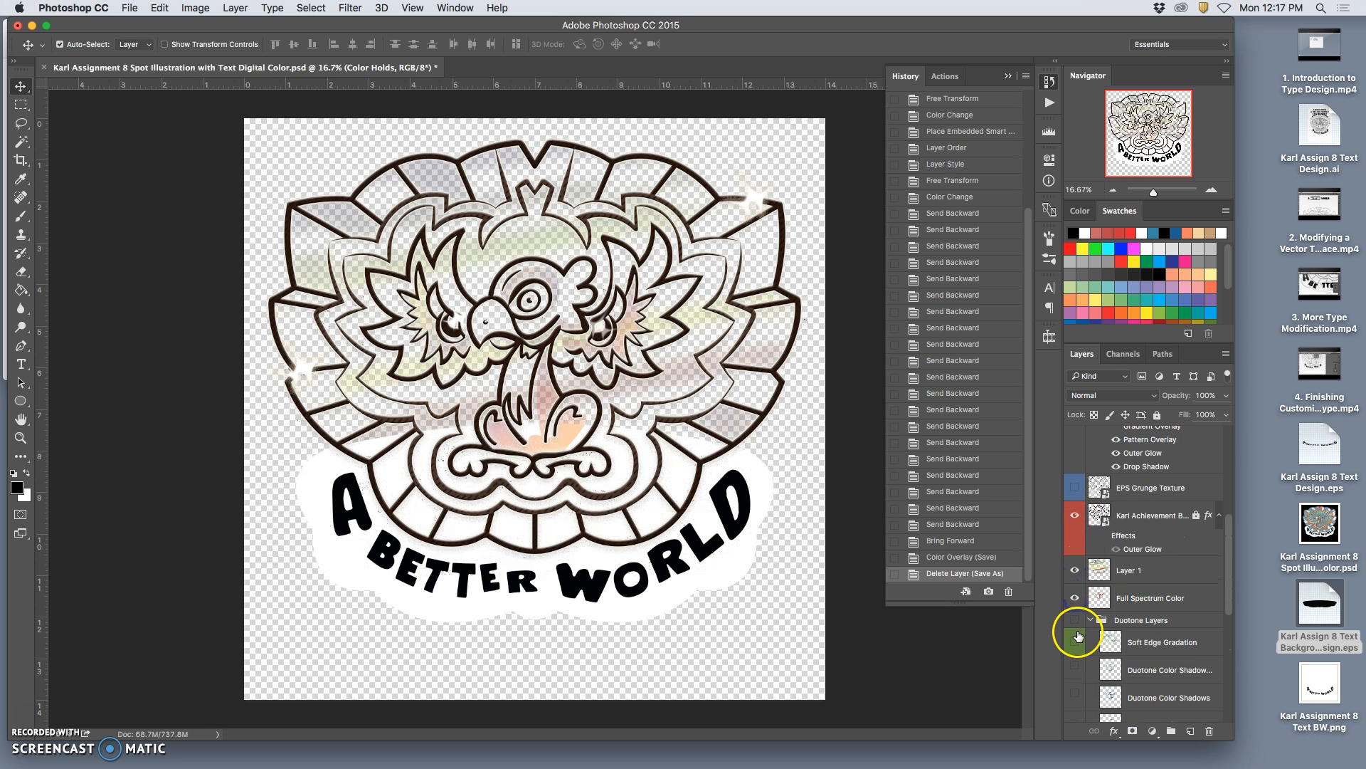
# - Show the Duotone Layers group with its gradation, shadow, highlight and Layer 2 layers, and collapse the group
pyautogui.click(1075, 642)
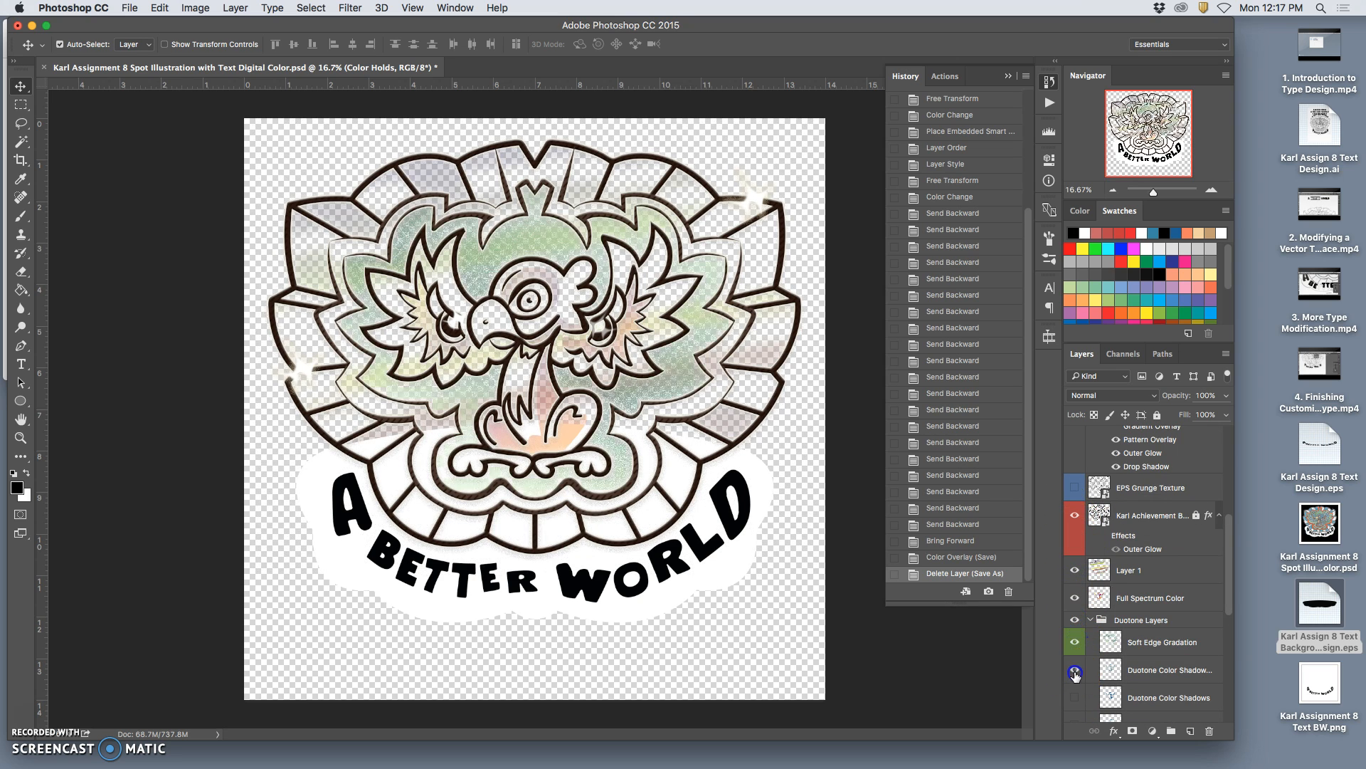
pyautogui.click(1075, 670)
pyautogui.click(1075, 697)
pyautogui.scroll(-3, 1096, 677)
pyautogui.click(1077, 648)
pyautogui.click(1074, 677)
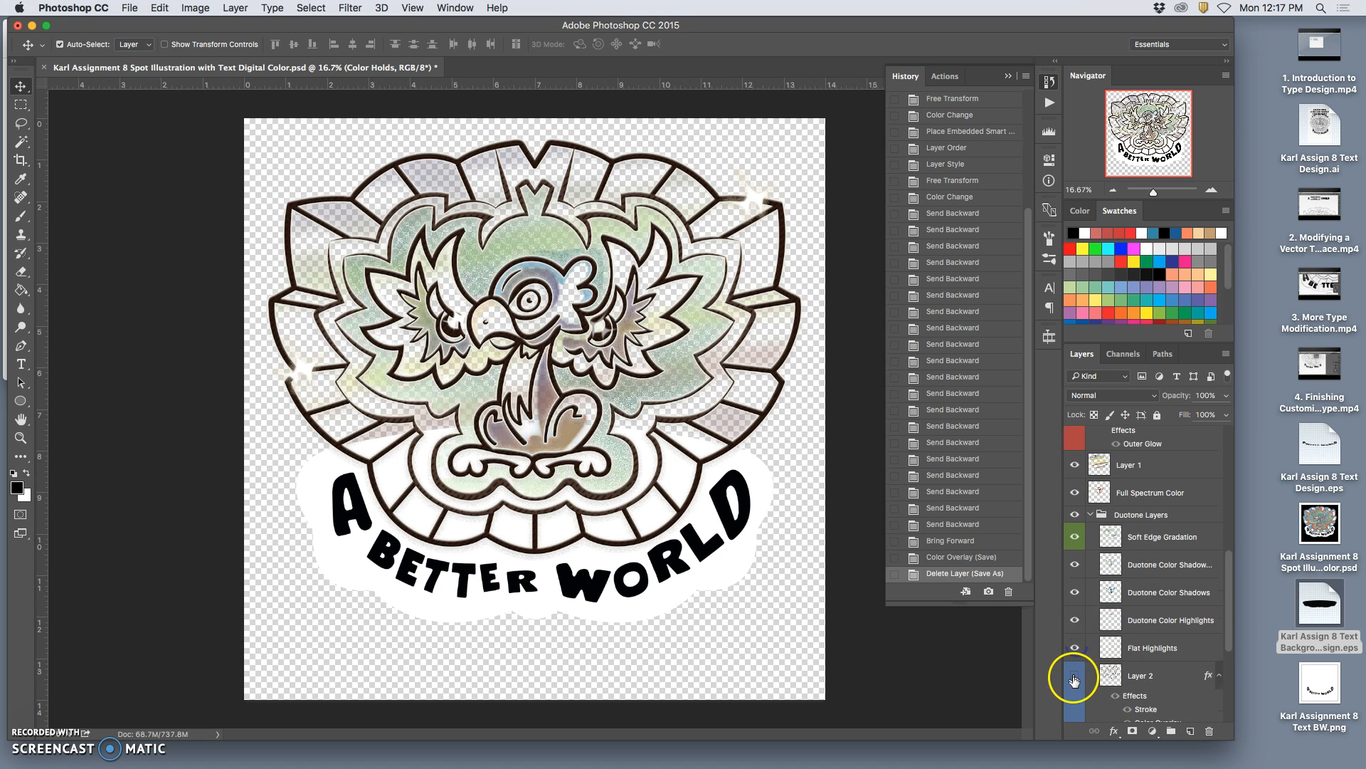
pyautogui.click(1090, 514)
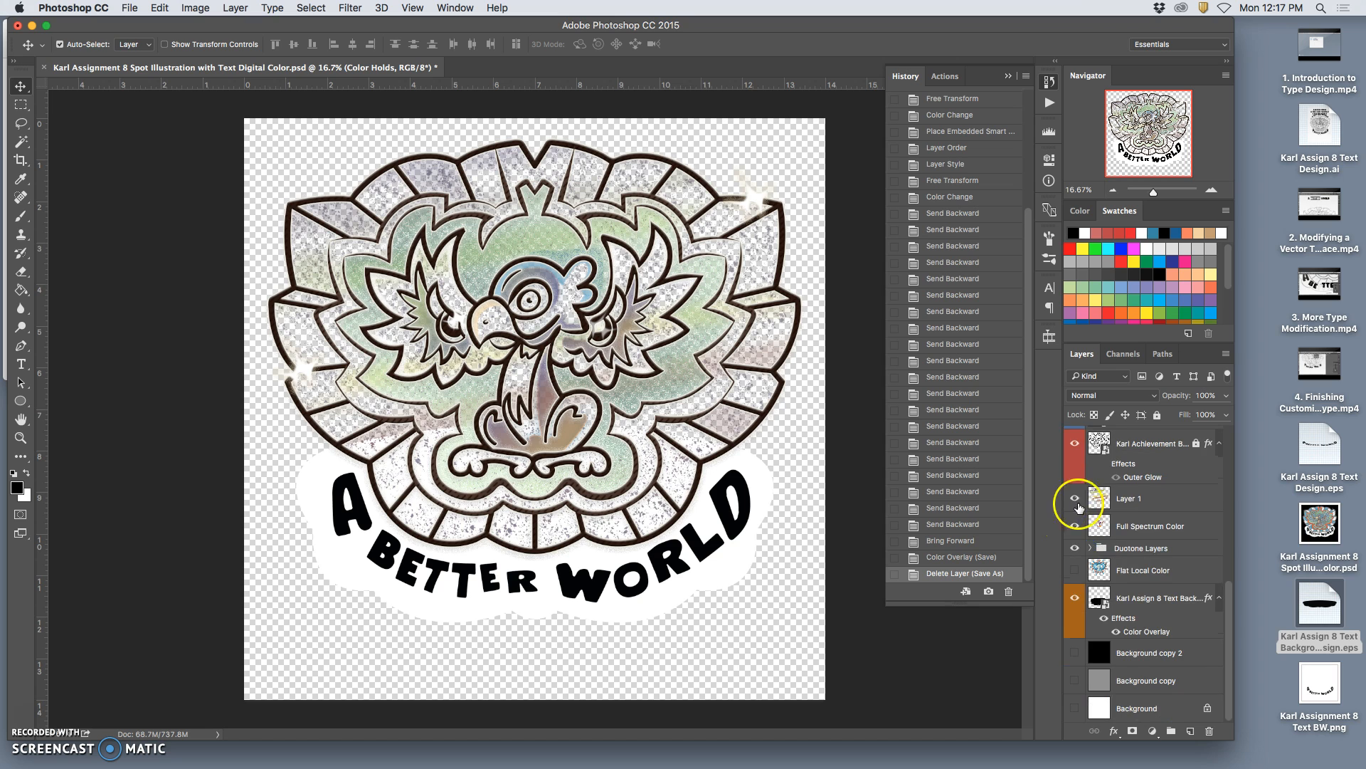